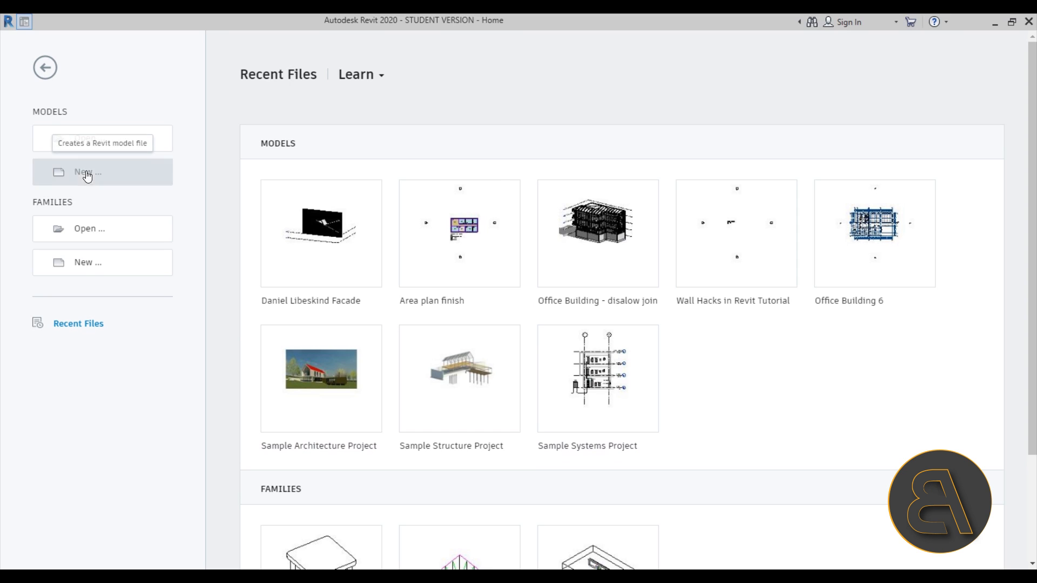
Create a new project from the Structural Template.
left_click(382, 214)
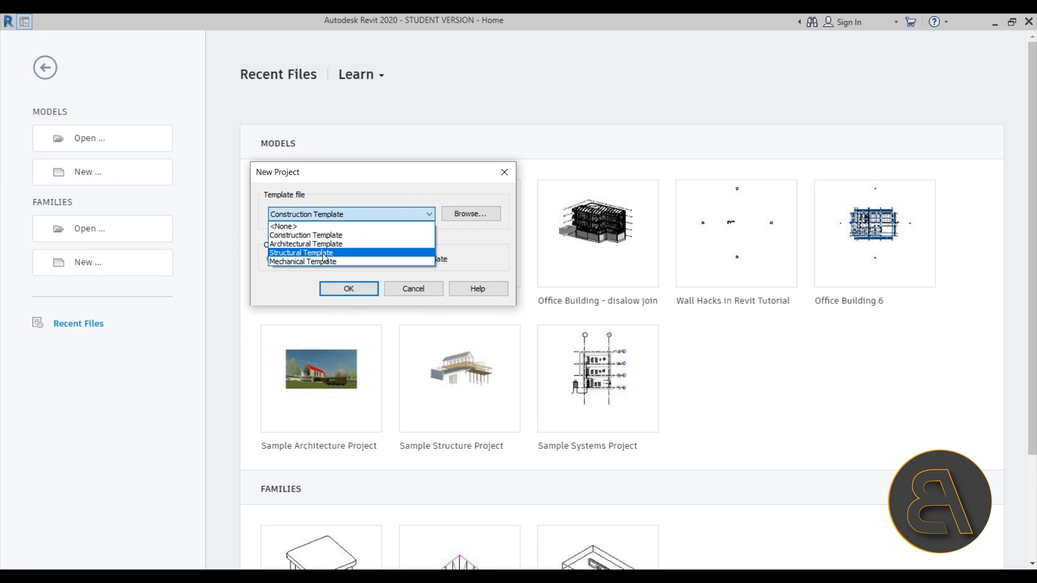
left_click(292, 258)
left_click(347, 287)
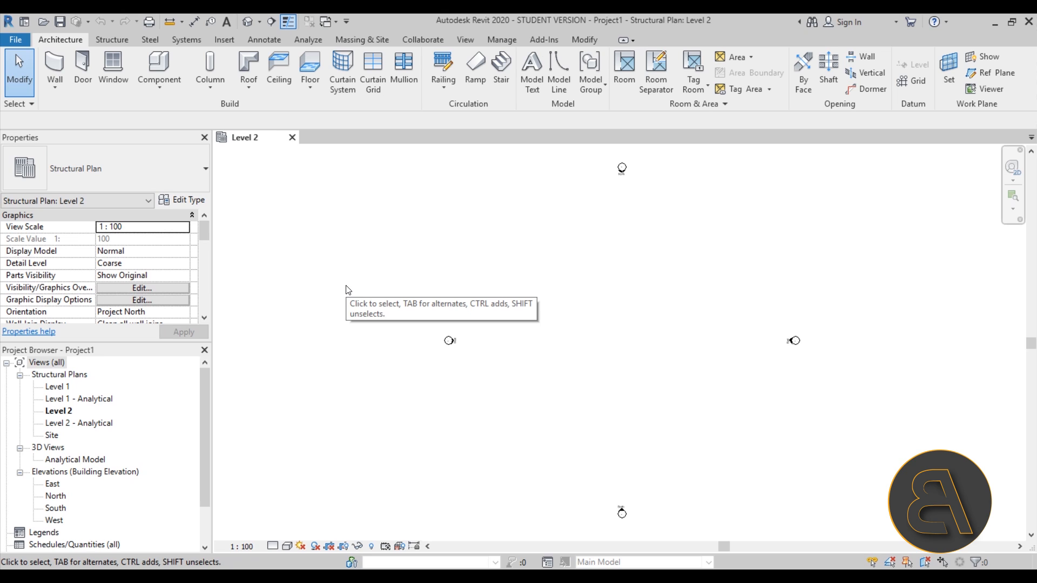
Bring up the structural modelling tools and open the Level 1 structural plan.
middle_click_drag(581, 339, 534, 337)
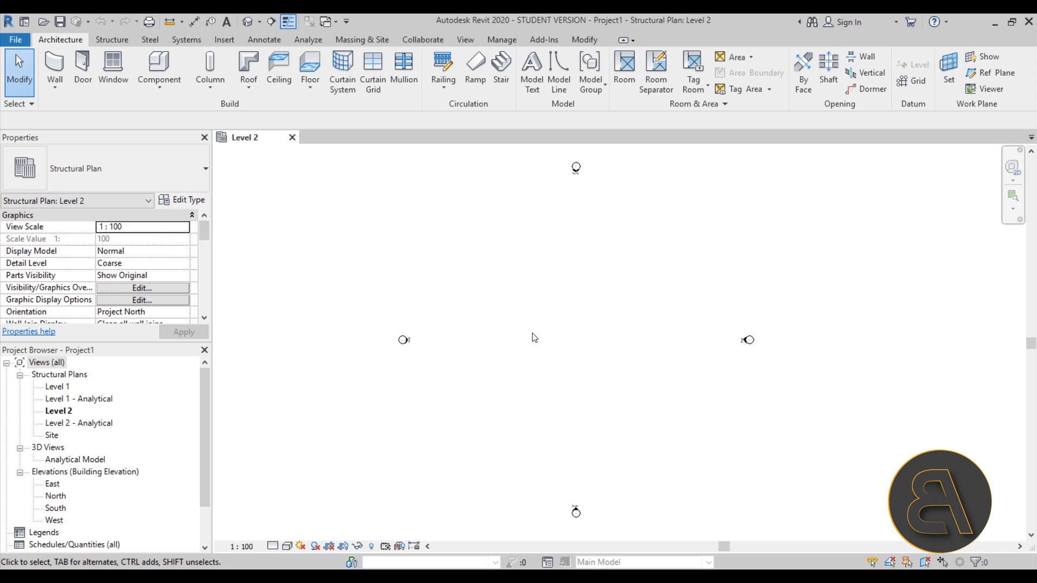
left_click(111, 40)
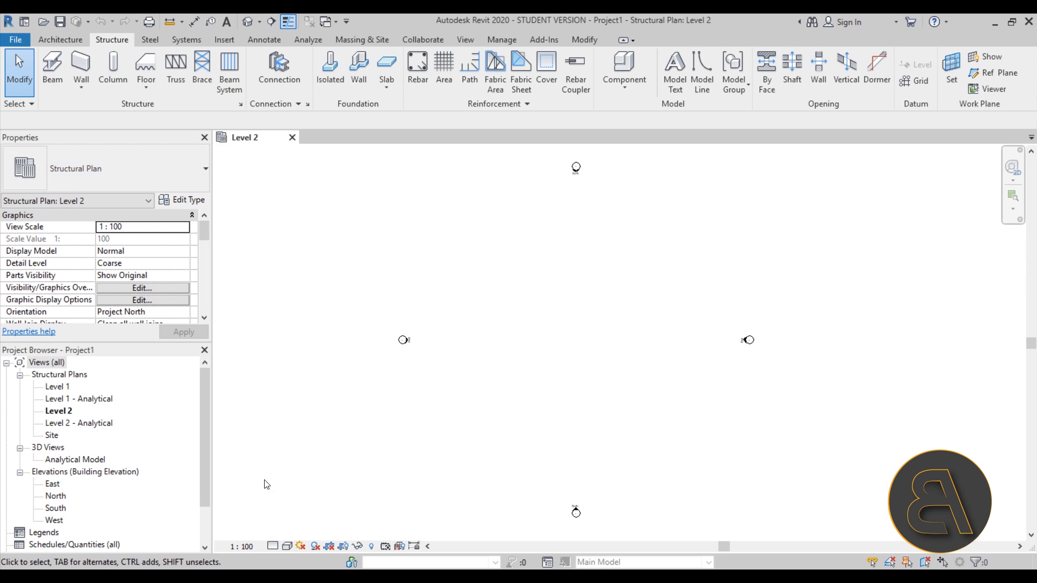
double_click(60, 387)
middle_click_drag(618, 381, 594, 384)
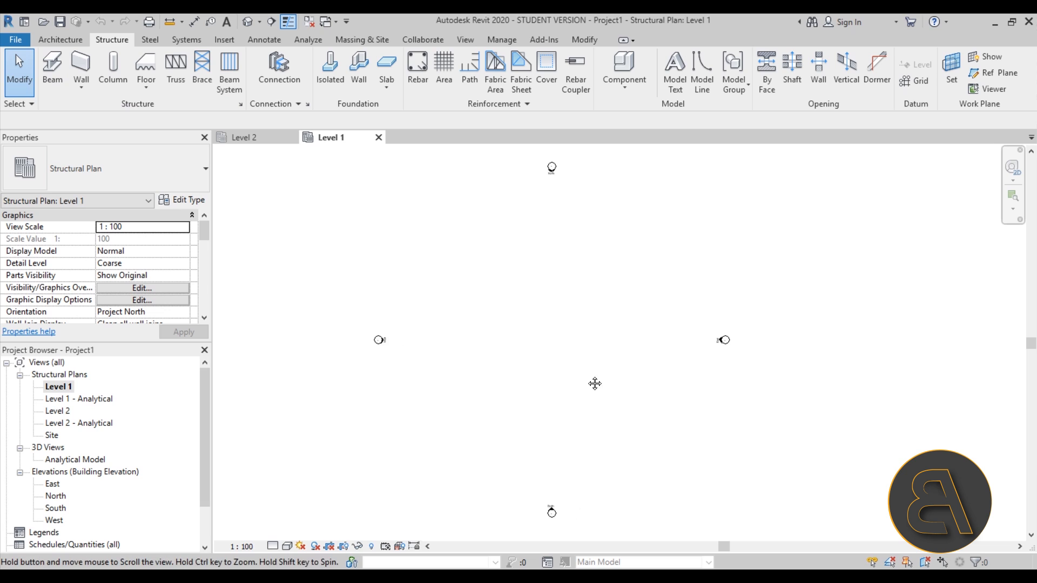
Start the Beam tool with Level 1 as the placement plane and structural usage kept on Automatic.
left_click(50, 88)
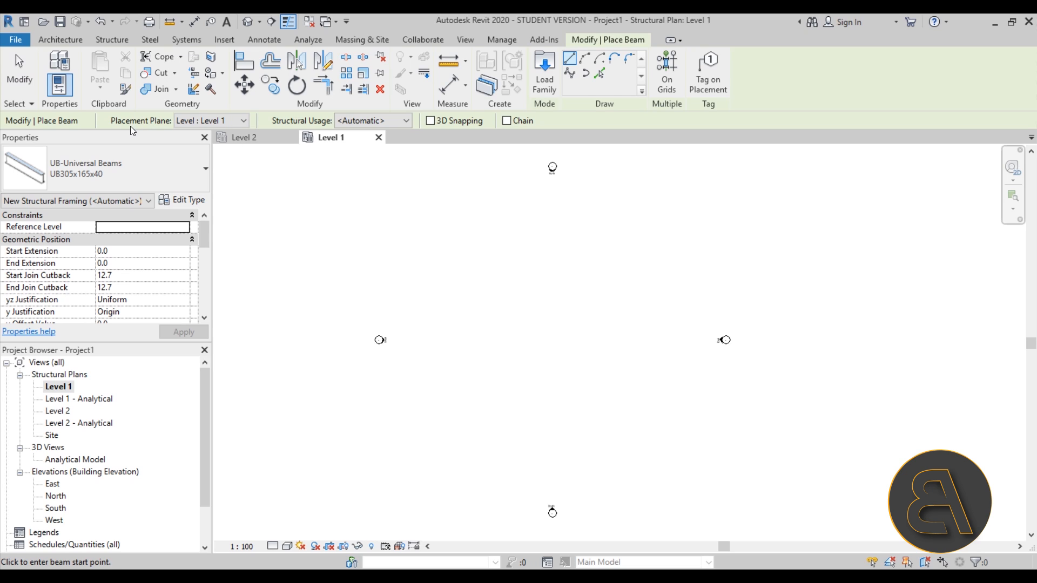
left_click(181, 124)
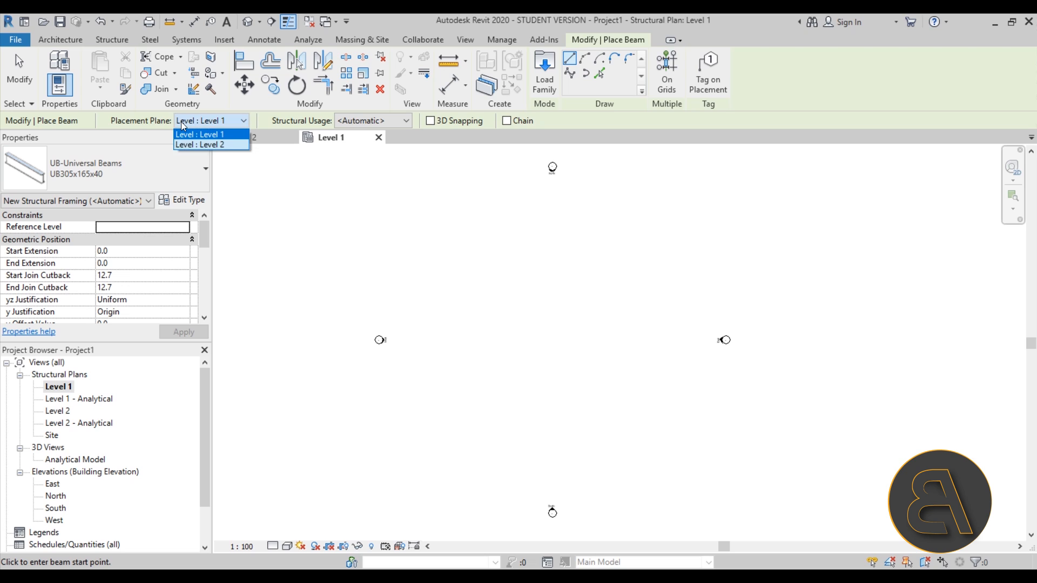
left_click(181, 123)
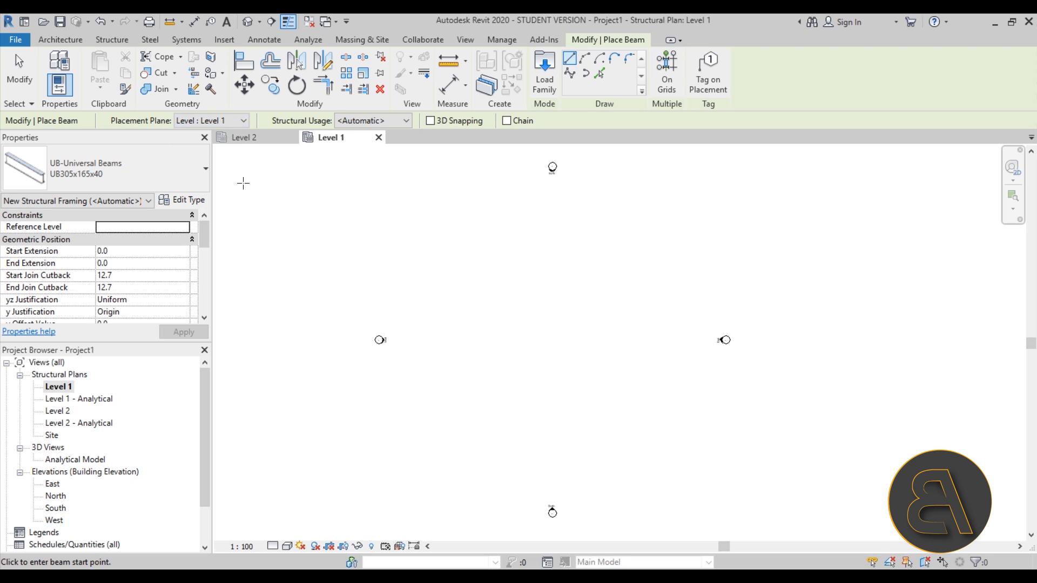
left_click(354, 123)
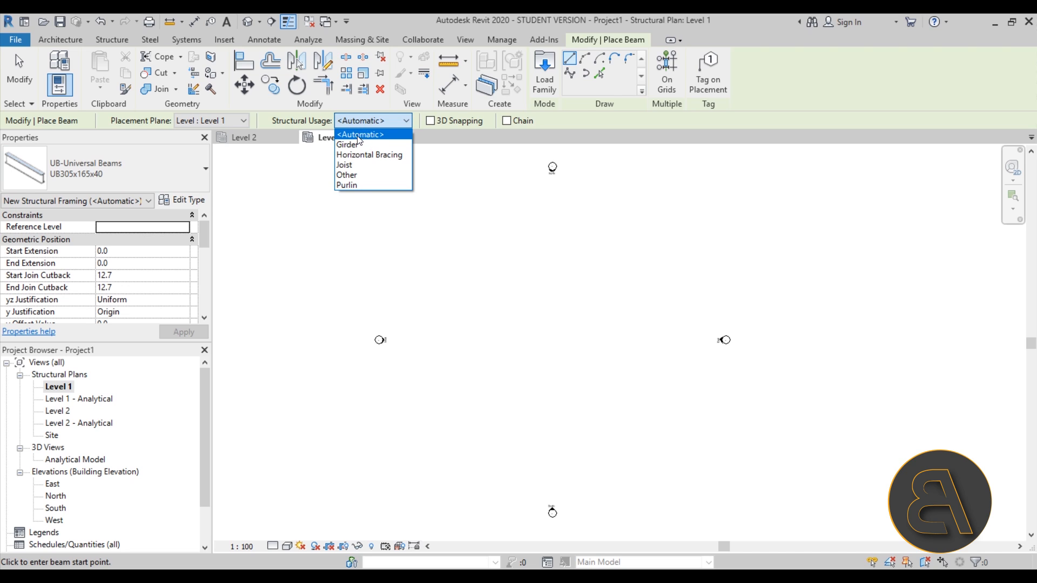
left_click(352, 135)
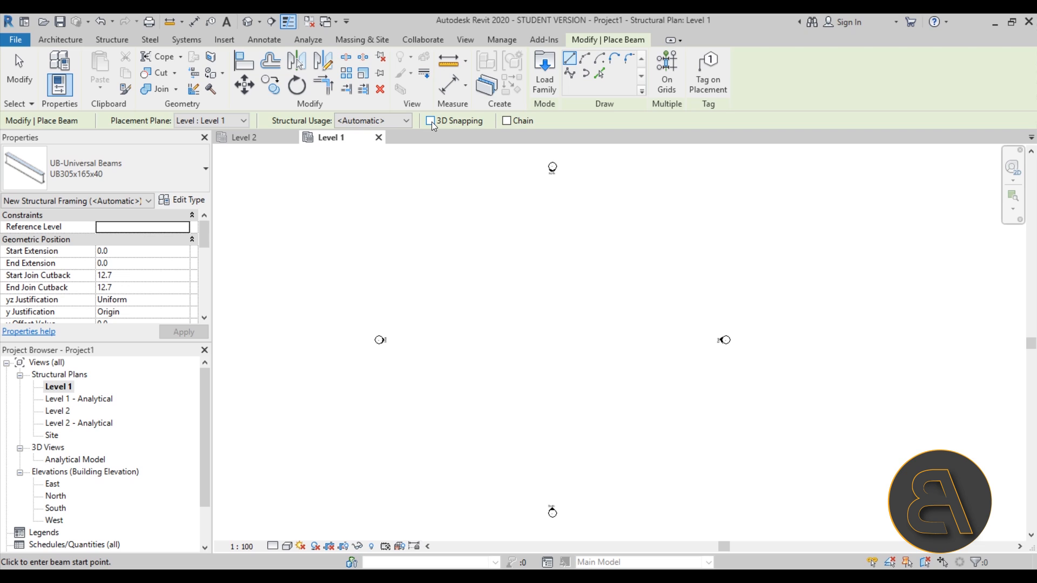
middle_click_drag(507, 278, 502, 269)
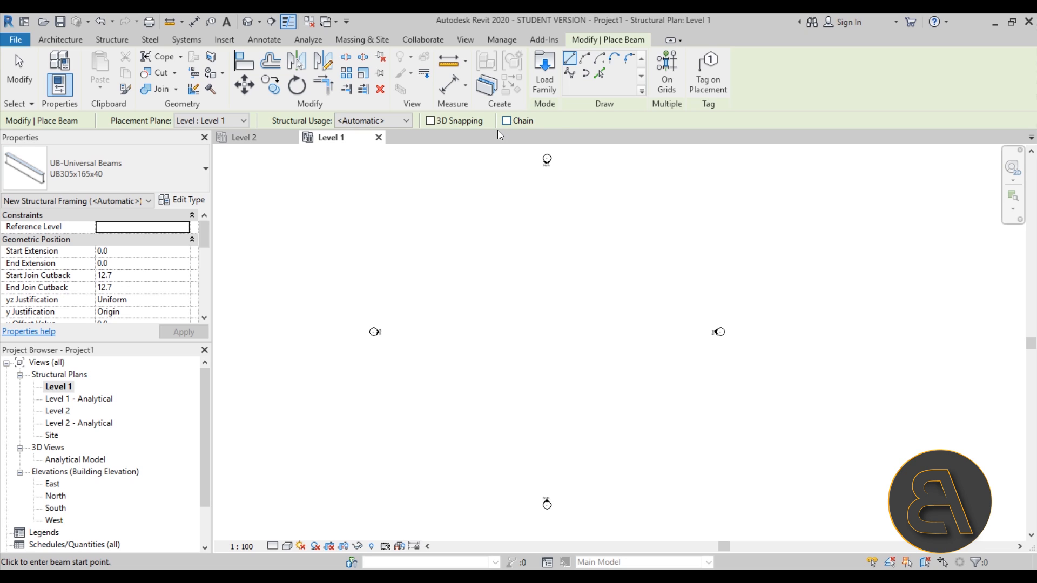
middle_click_drag(511, 355, 498, 356)
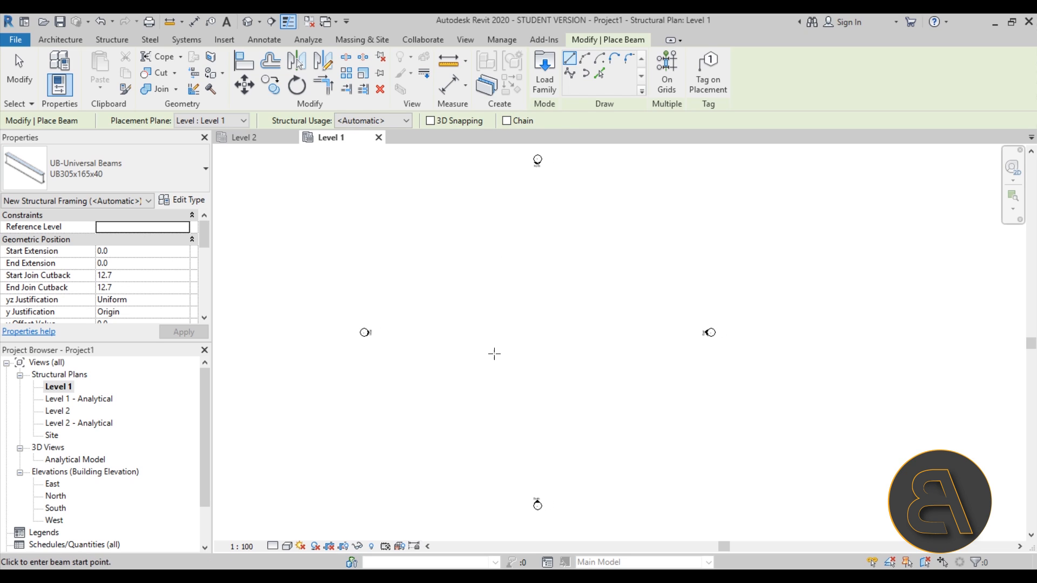
Draw a horizontal UB305x165x40 beam about 15300 mm long between the west and east elevation markers, and finish beam placement.
left_click(471, 330)
scroll(527, 346, "up", 2)
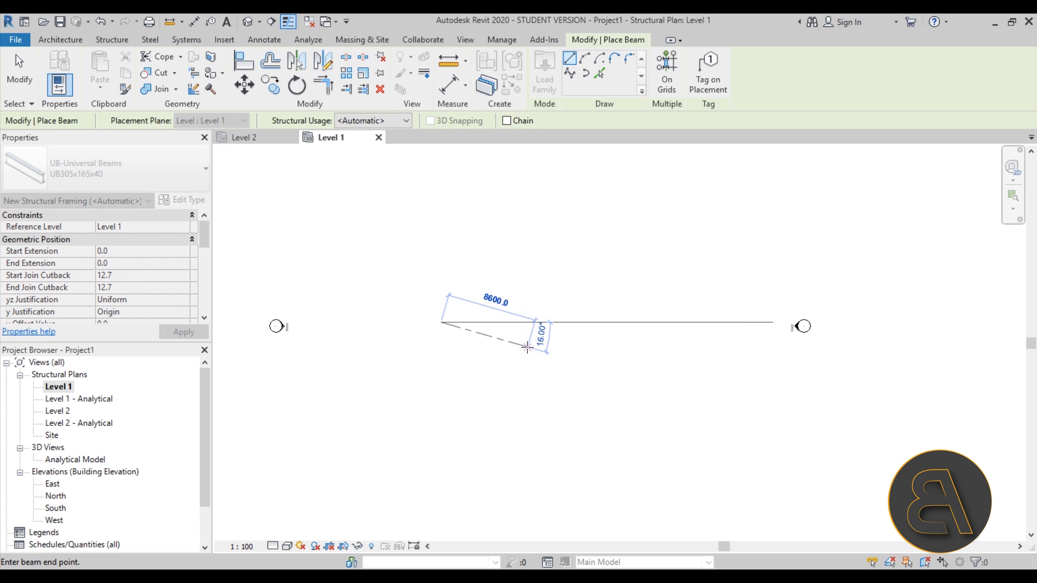
left_click(601, 323)
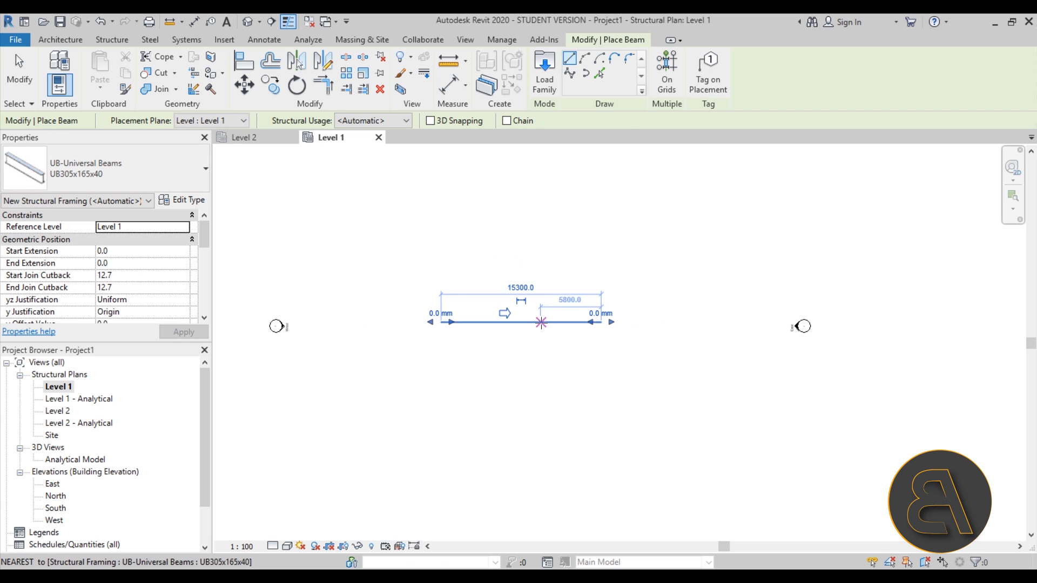
scroll(543, 322, "up", 3)
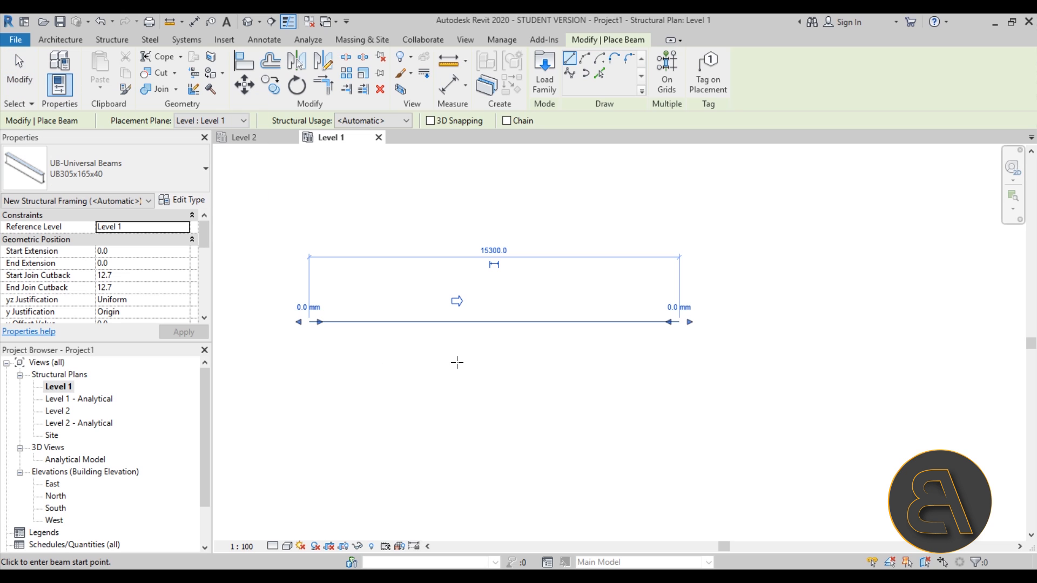
key("Escape")
key("Escape")
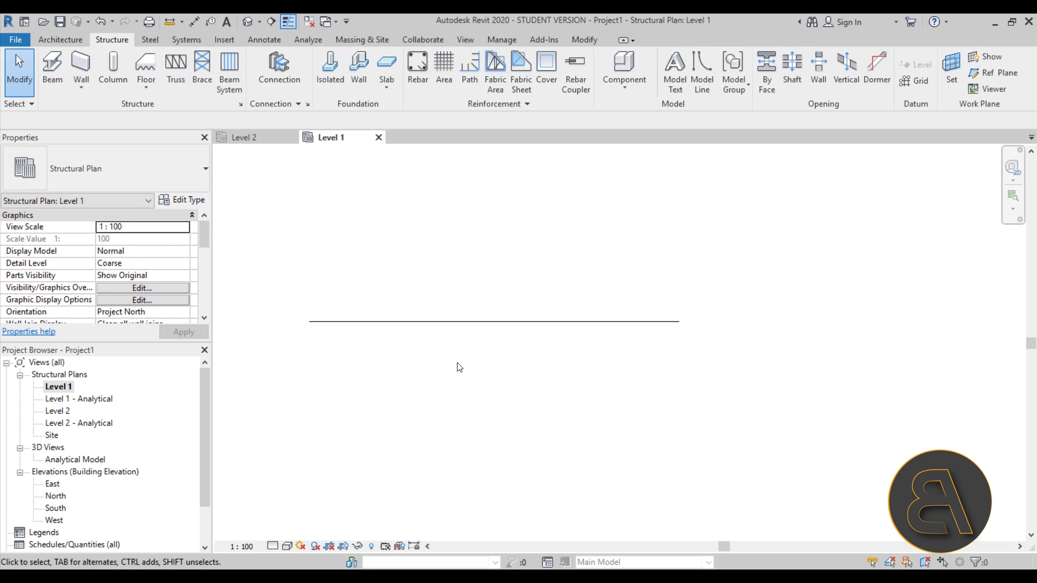
Select the placed beam and check its family and type.
left_click(361, 323)
middle_click_drag(366, 368, 372, 367)
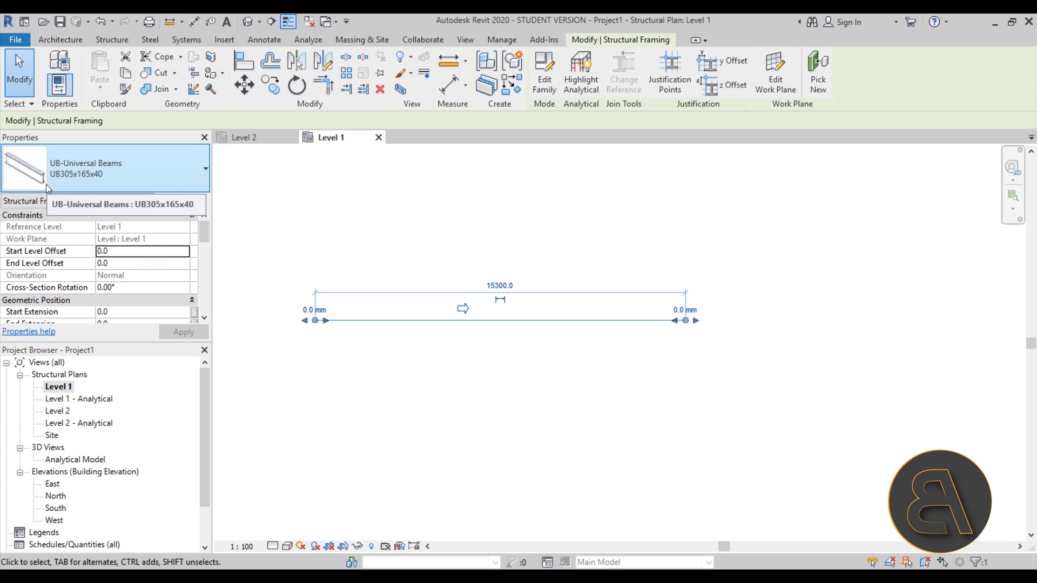
mouse_move(46, 184)
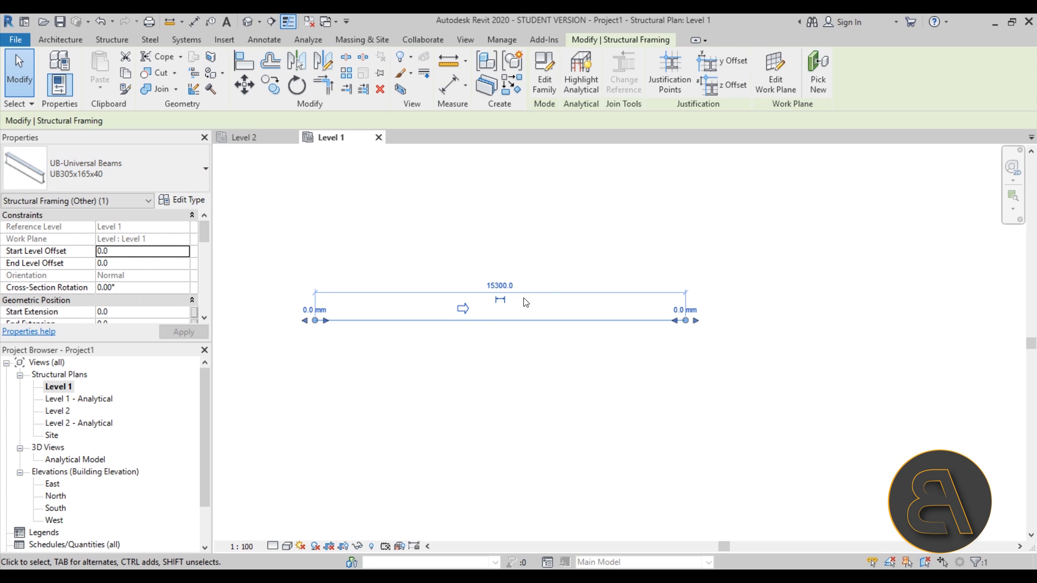
Set the Level 1 plan's detail level to Fine and check how the beam is drawn in plan.
left_click(273, 547)
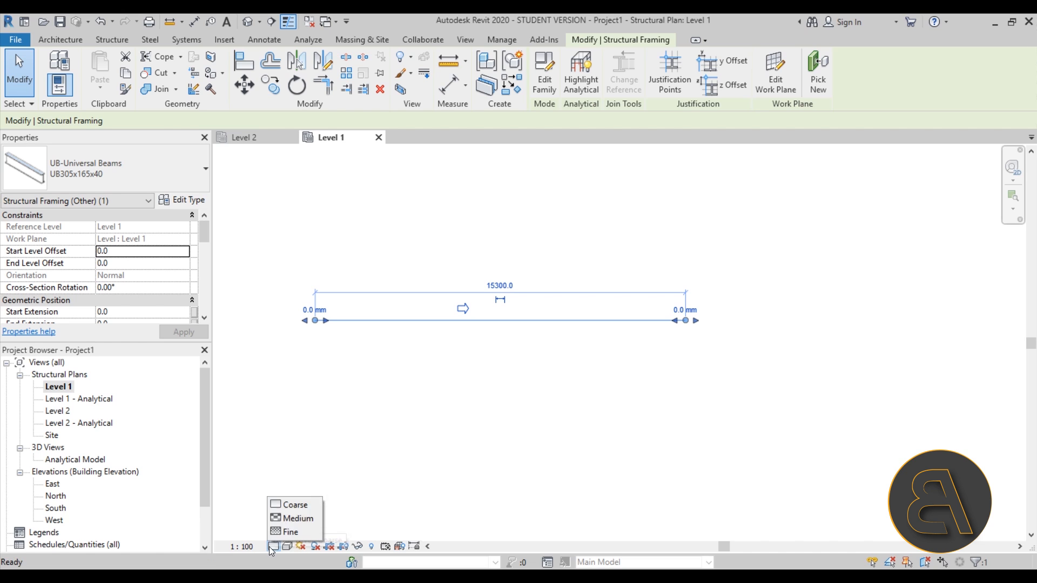
left_click(293, 532)
scroll(324, 325, "up", 3)
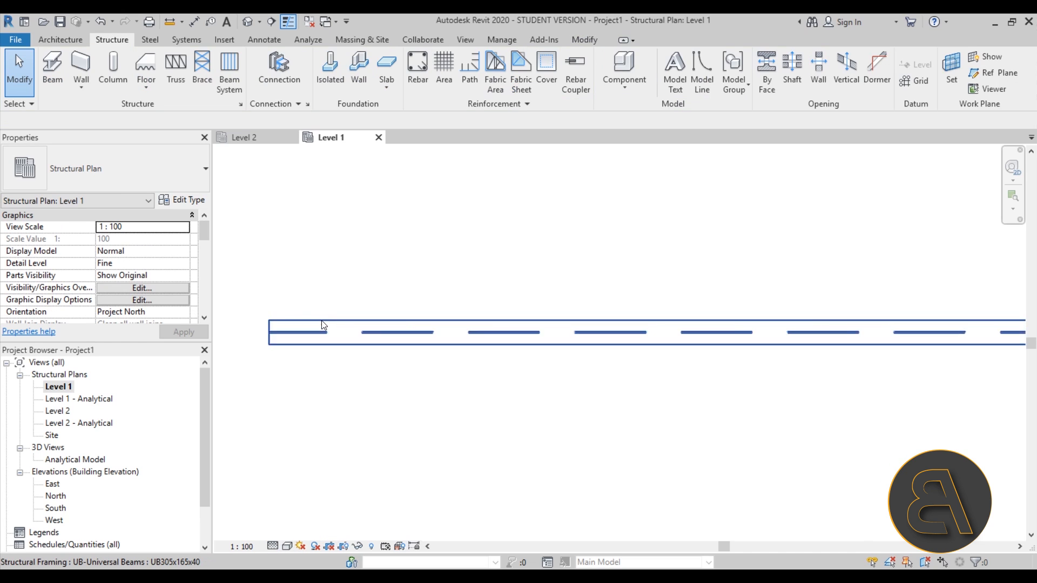
left_click(319, 352)
scroll(301, 343, "down", 5)
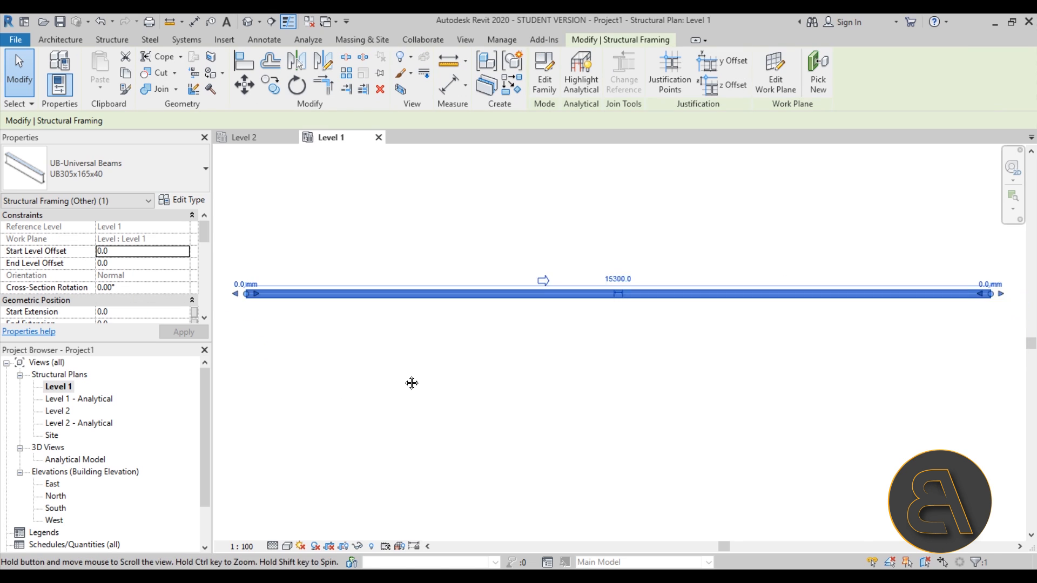
left_click(281, 306)
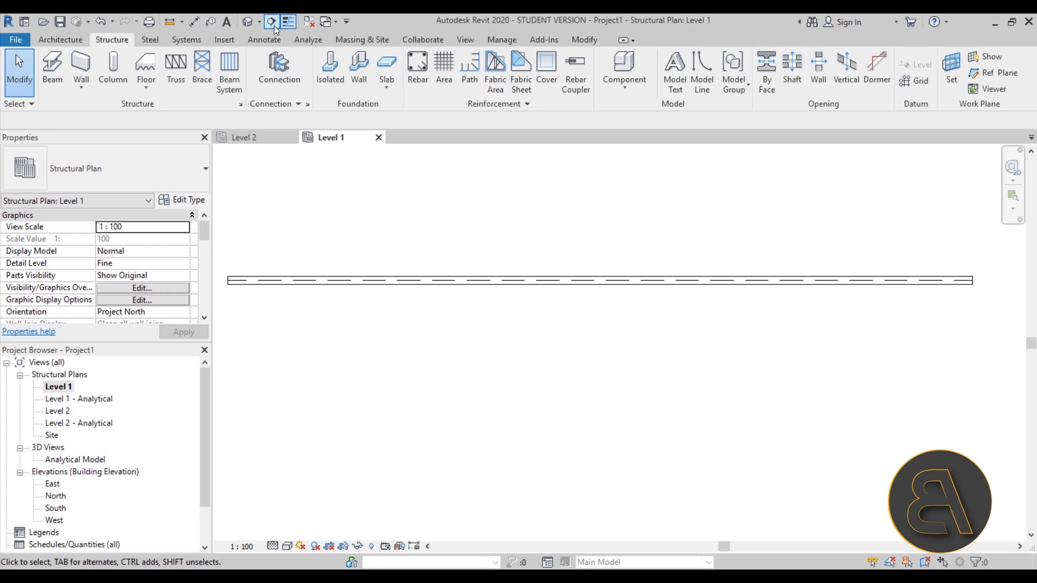
Open the default 3D view and examine the beam's profile and the coloured line along its top flange.
left_click(249, 23)
scroll(615, 388, "up", 5)
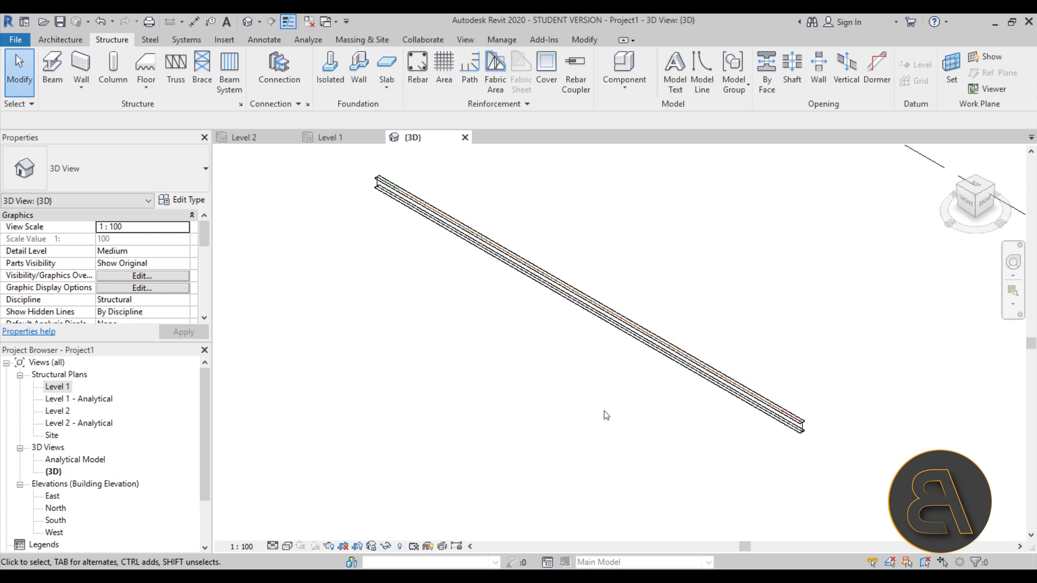
middle_click_drag(602, 409, 662, 355, "shift")
scroll(718, 386, "up", 5)
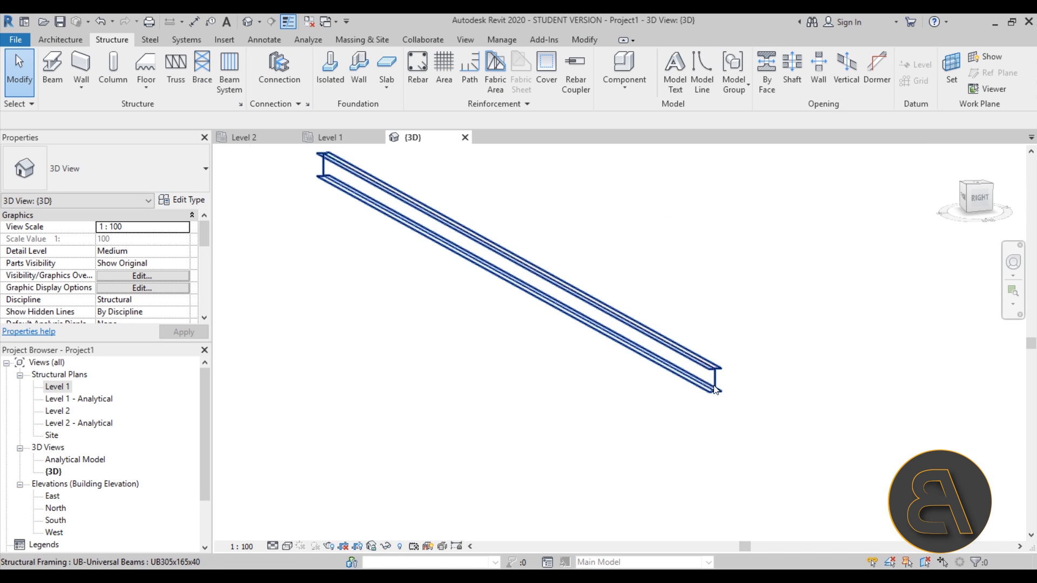
middle_click_drag(588, 428, 601, 431, "shift")
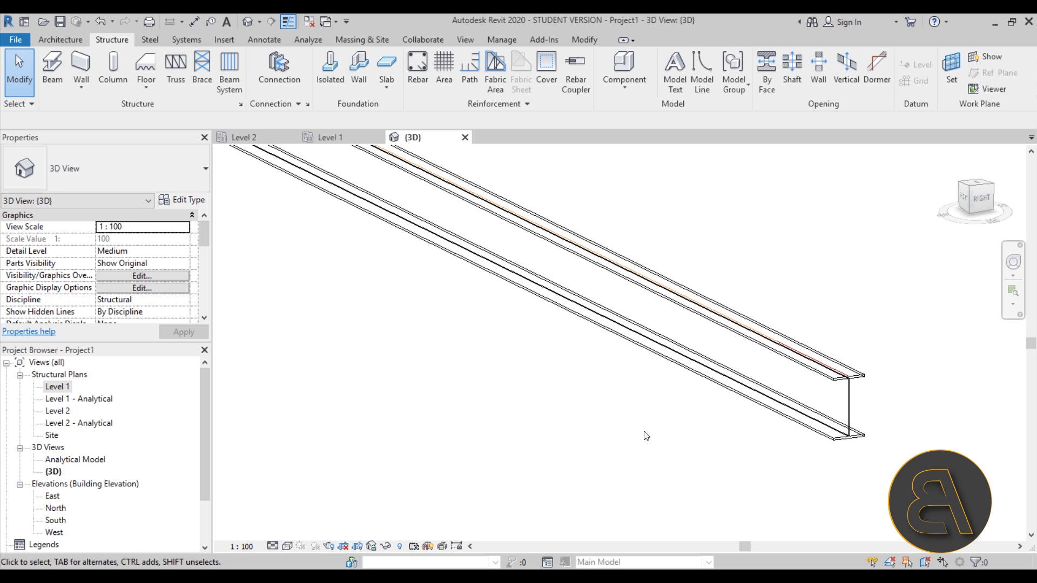
scroll(851, 378, "up", 3)
scroll(852, 378, "down", 6)
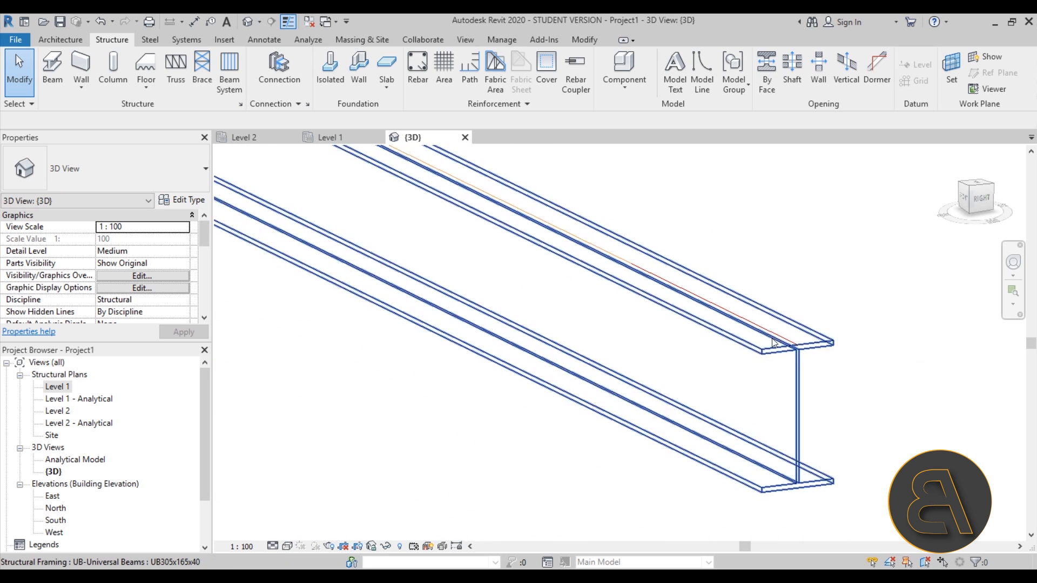
middle_click_drag(465, 335, 663, 427, "shift")
scroll(481, 380, "down", 4)
middle_click_drag(481, 380, 530, 362, "shift")
middle_click_drag(443, 420, 592, 379)
middle_click_drag(495, 405, 437, 414)
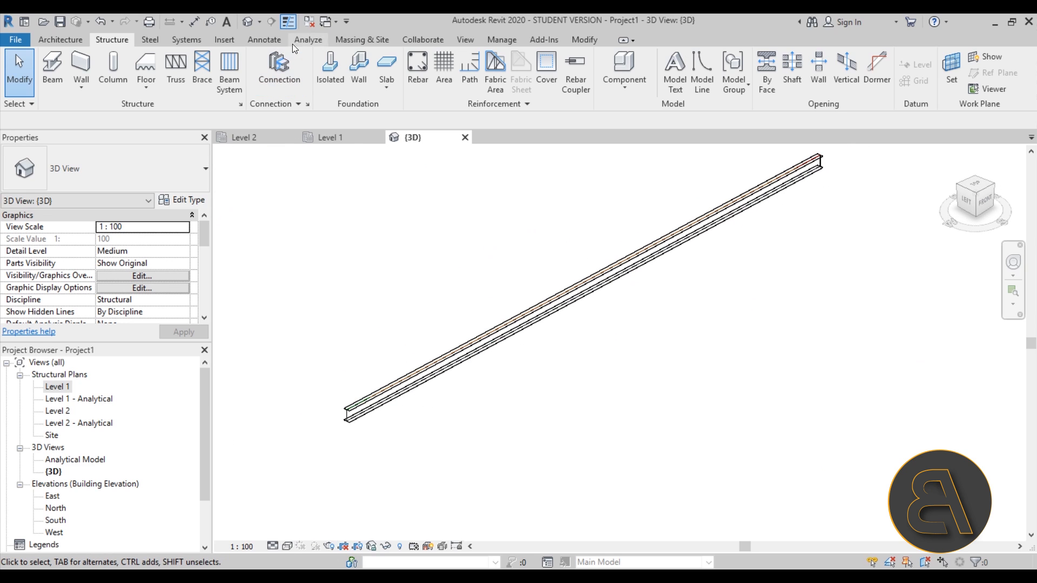
Turn off Thin Lines and examine the coloured analytical line along the beam in the 3D view.
left_click(289, 22)
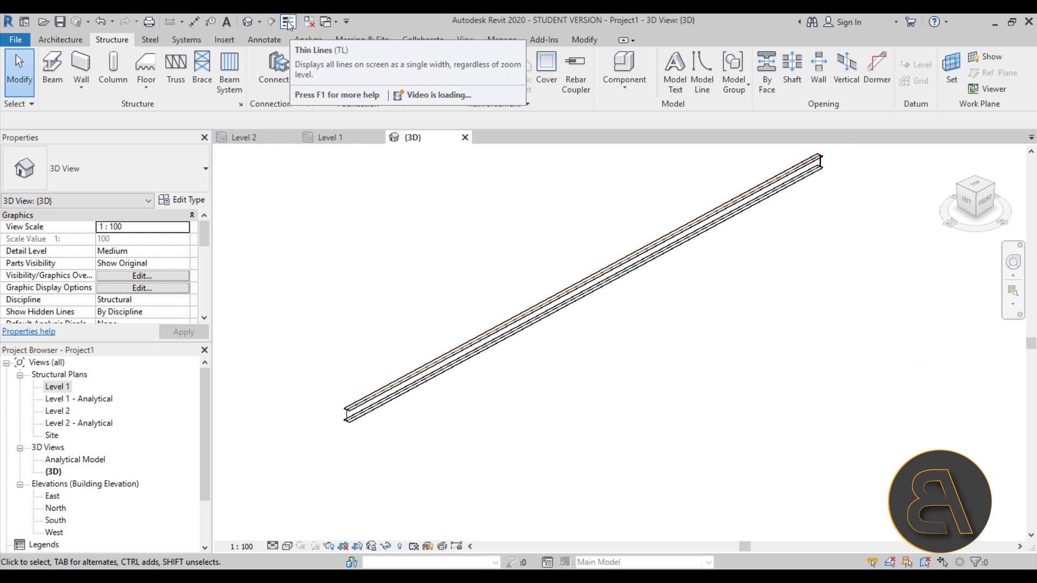
scroll(345, 414, "up", 5)
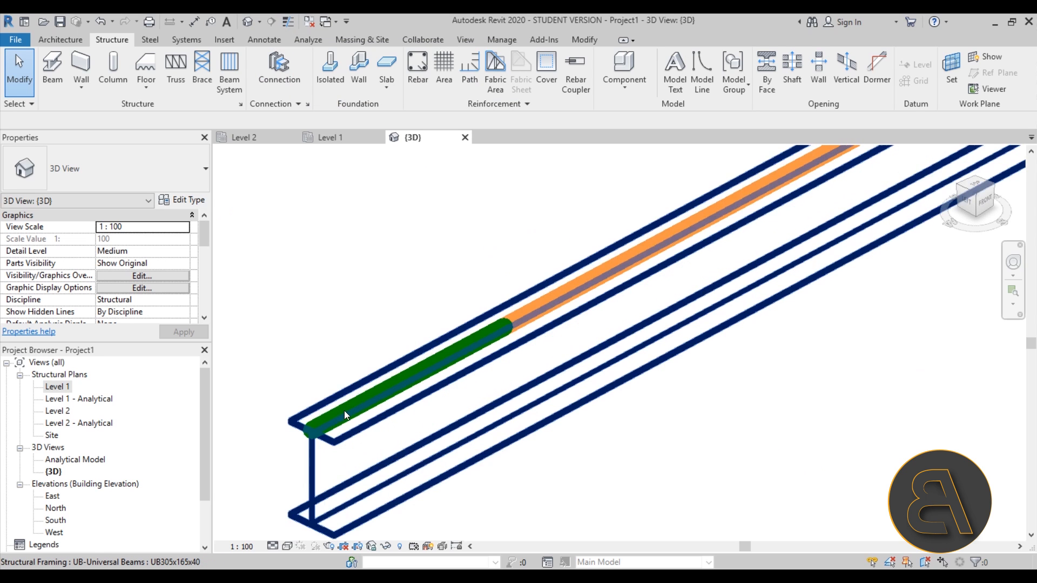
scroll(285, 453, "down", 5)
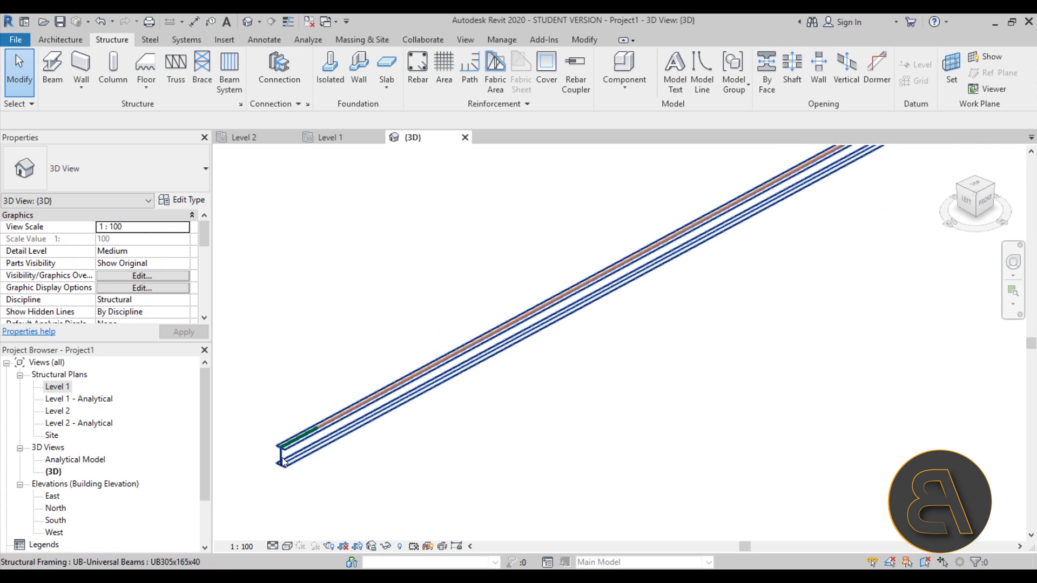
middle_click_drag(486, 409, 354, 499)
scroll(567, 405, "down", 3)
scroll(695, 269, "down", 2)
middle_click_drag(631, 314, 761, 243)
middle_click_drag(594, 328, 545, 356)
scroll(410, 435, "up", 2)
scroll(565, 337, "up", 2)
scroll(562, 338, "down", 2)
middle_click_drag(366, 447, 465, 411)
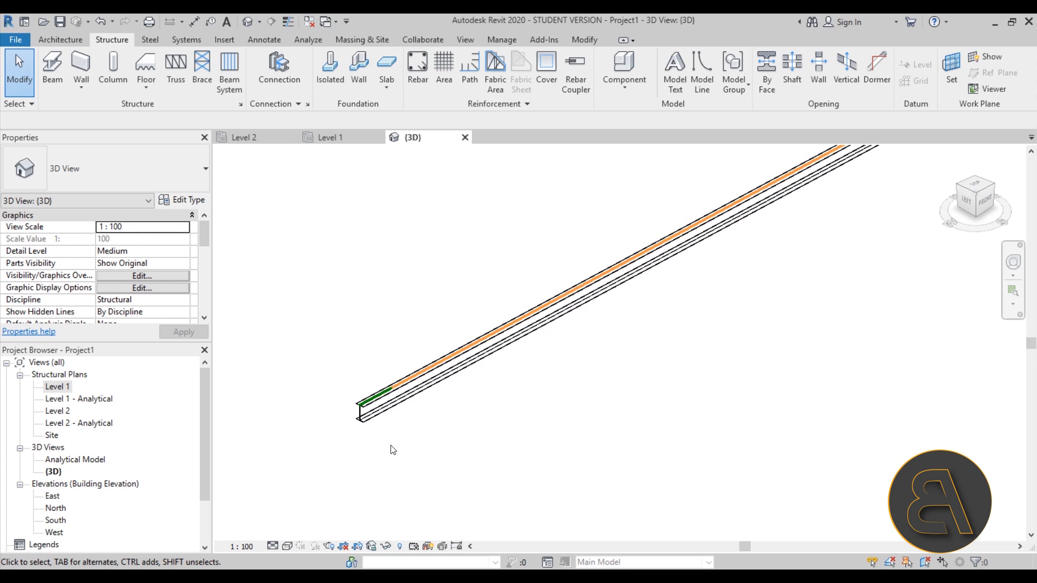
middle_click_drag(470, 435, 440, 438)
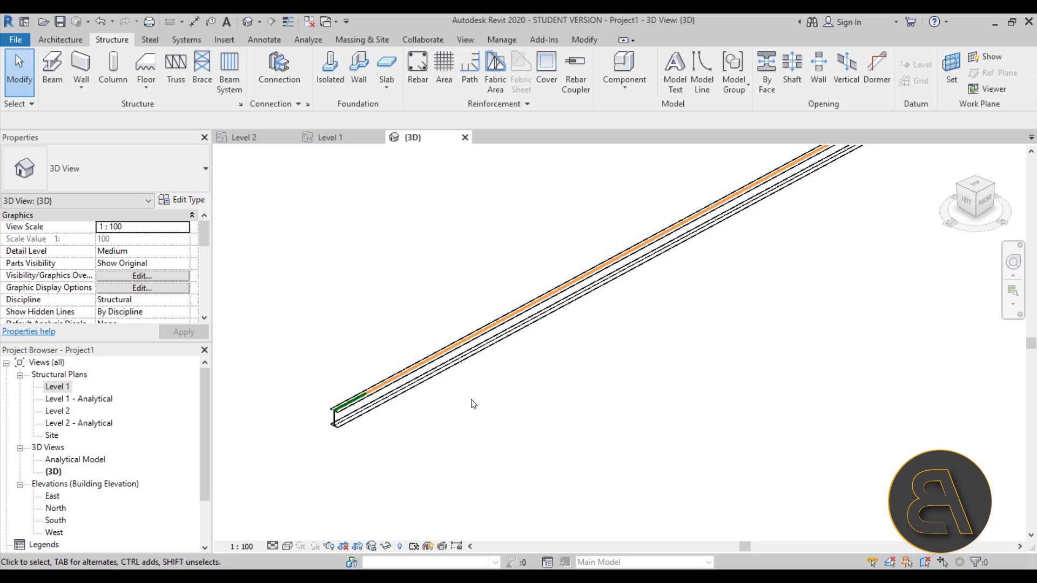
Open the 3D view's Visibility/Graphic Overrides and review the list of analytical model categories.
left_click(119, 277)
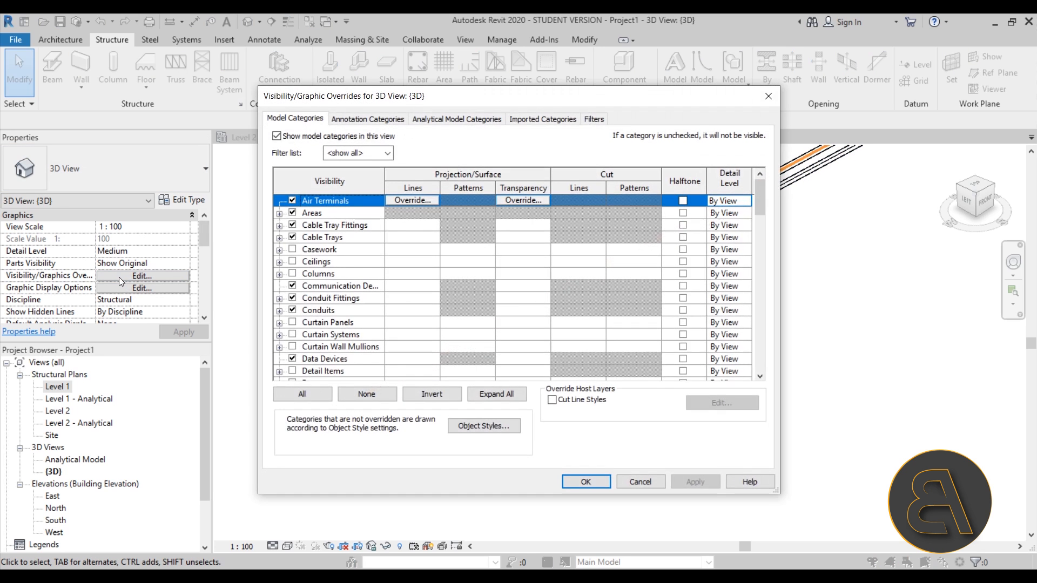
left_click(640, 482)
key("v")
key("g")
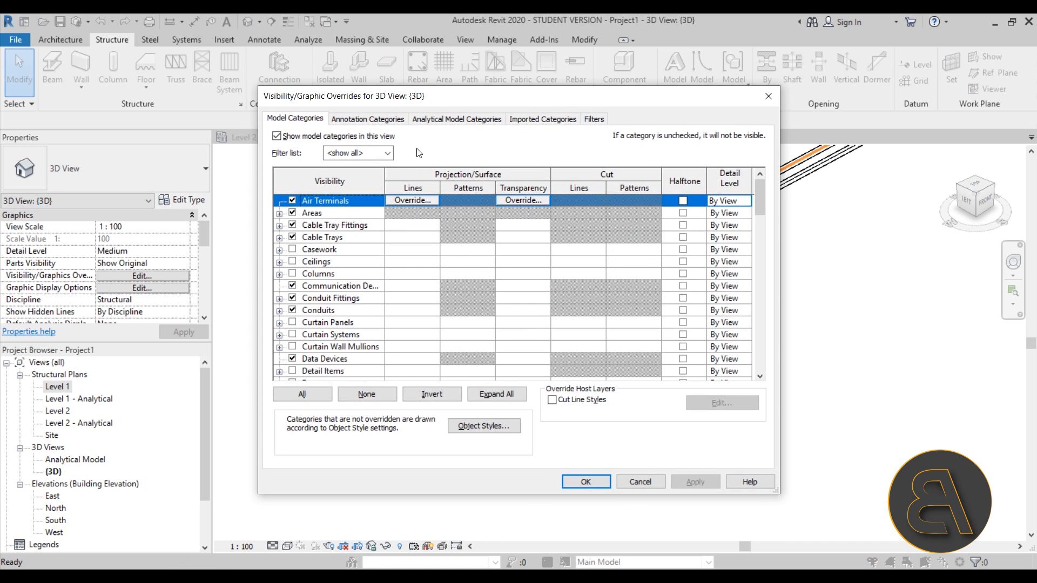
left_click(427, 126)
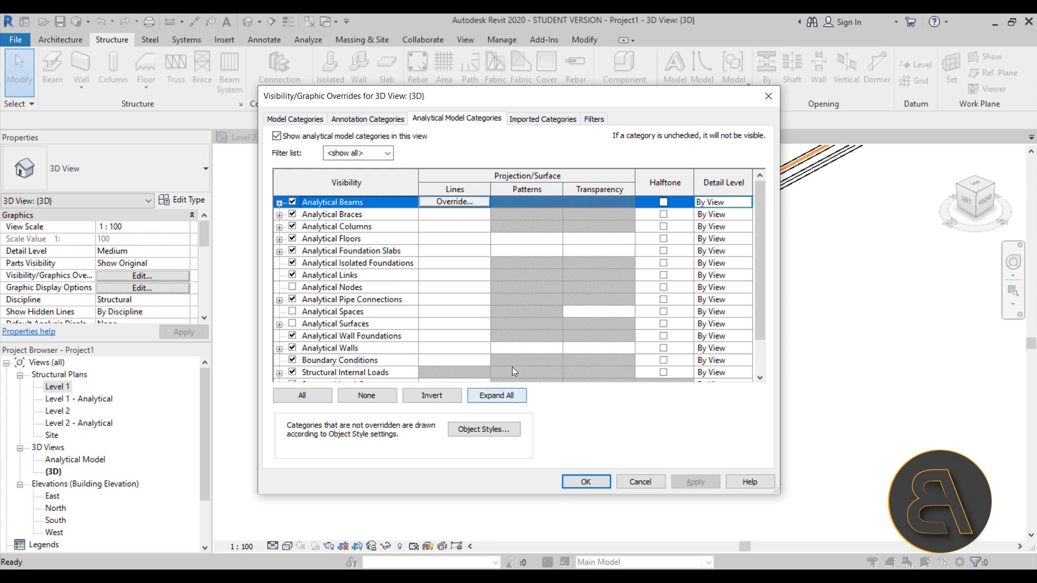
scroll(415, 265, "down", 1)
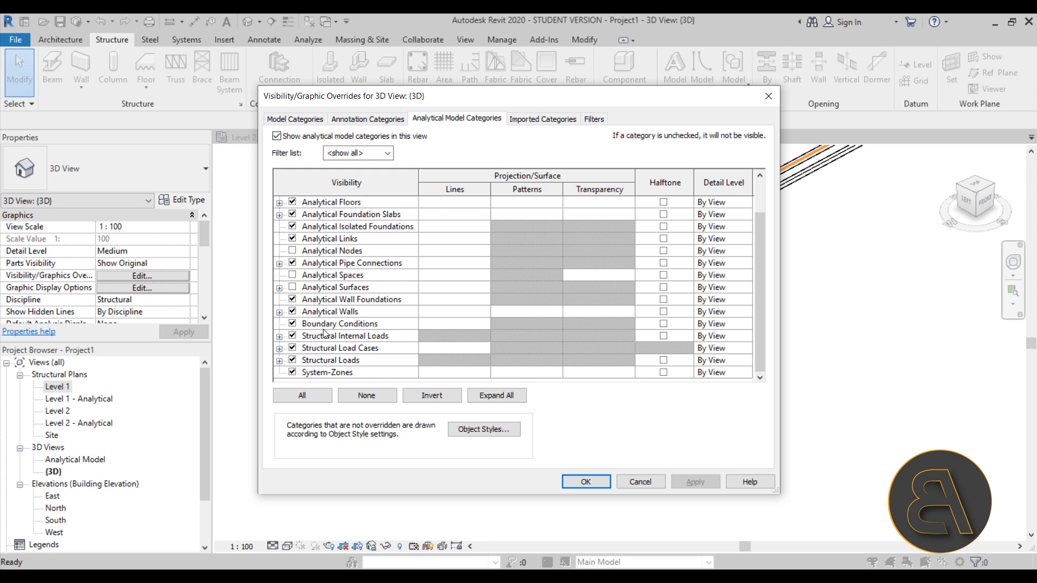
scroll(325, 333, "up", 2)
scroll(325, 333, "down", 1)
scroll(326, 332, "up", 1)
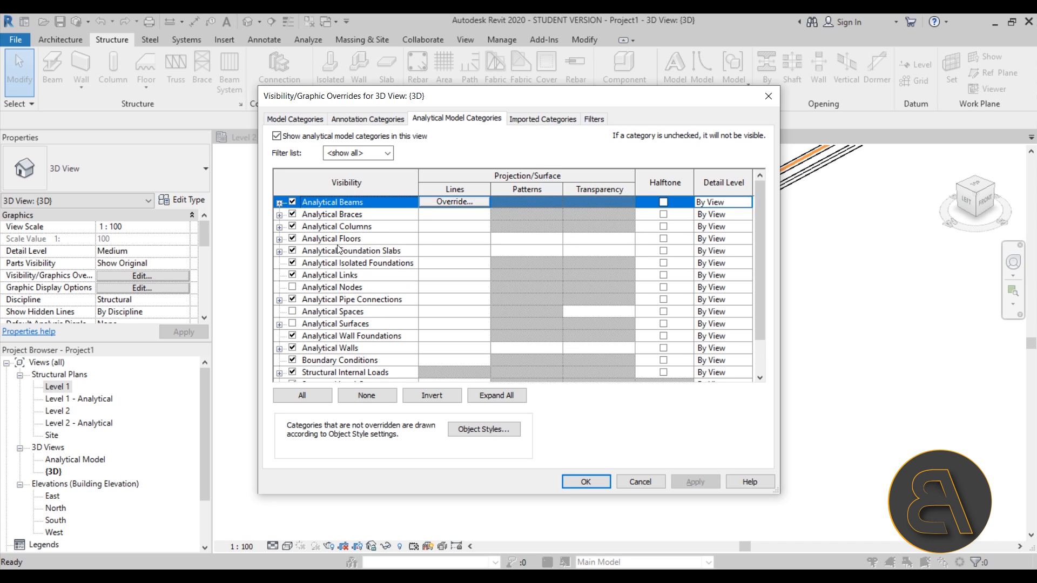
scroll(372, 313, "down", 1)
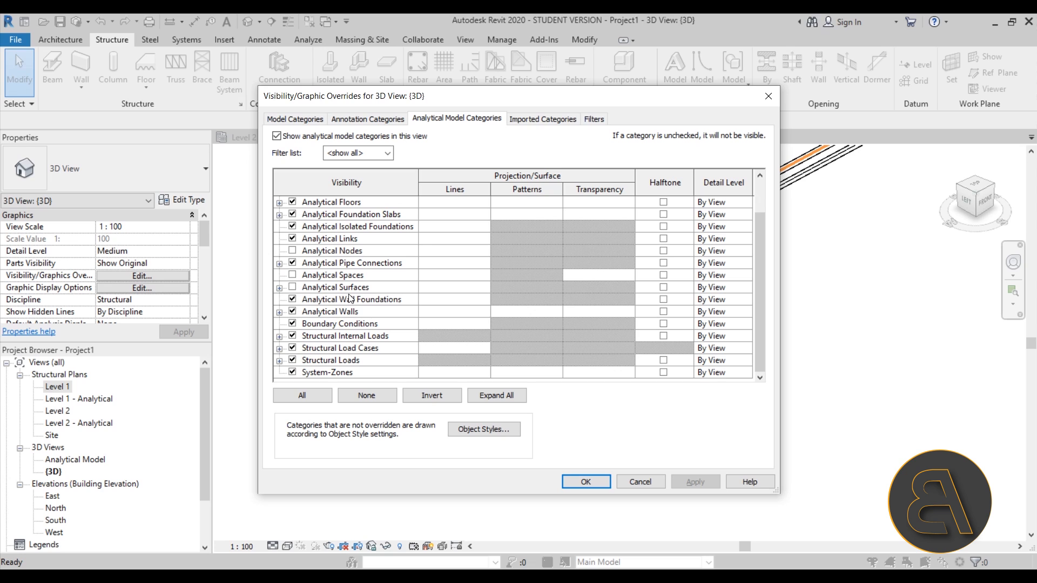
scroll(346, 263, "up", 1)
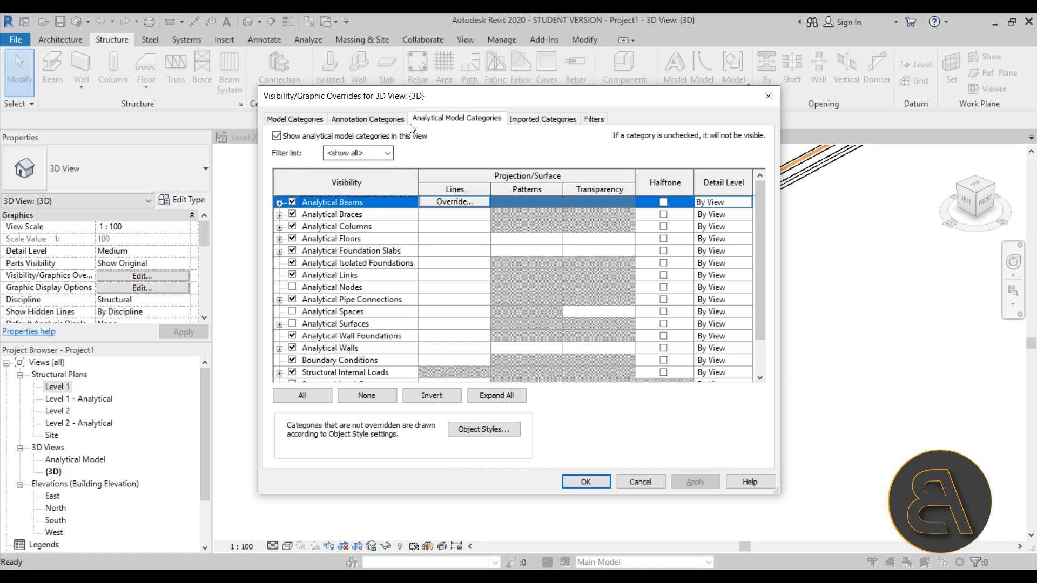
Hide all analytical model categories in the 3D view and check the beam without its analytical line.
left_click(276, 136)
left_click(697, 481)
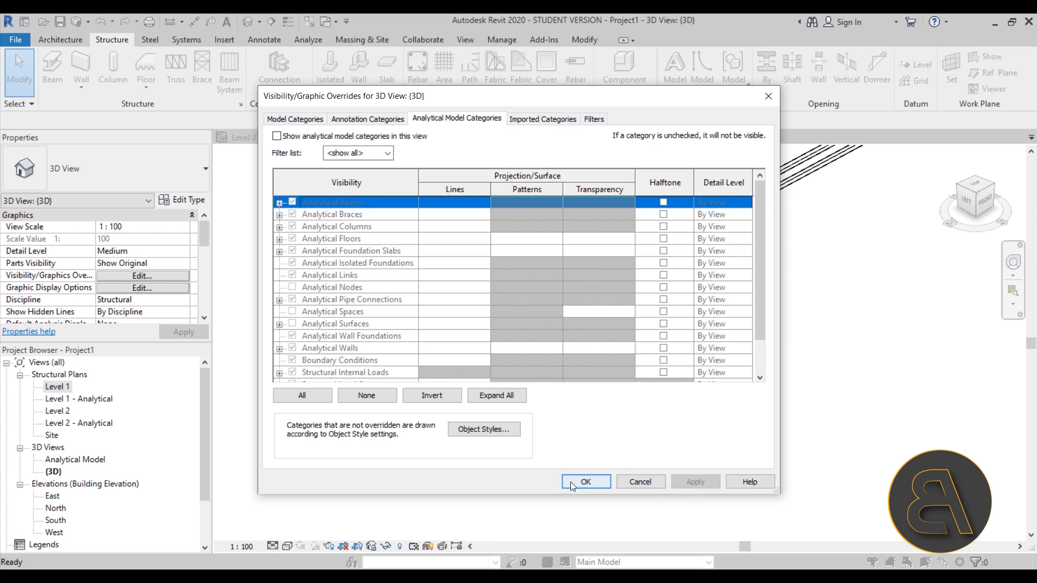
left_click(571, 482)
scroll(315, 422, "up", 3)
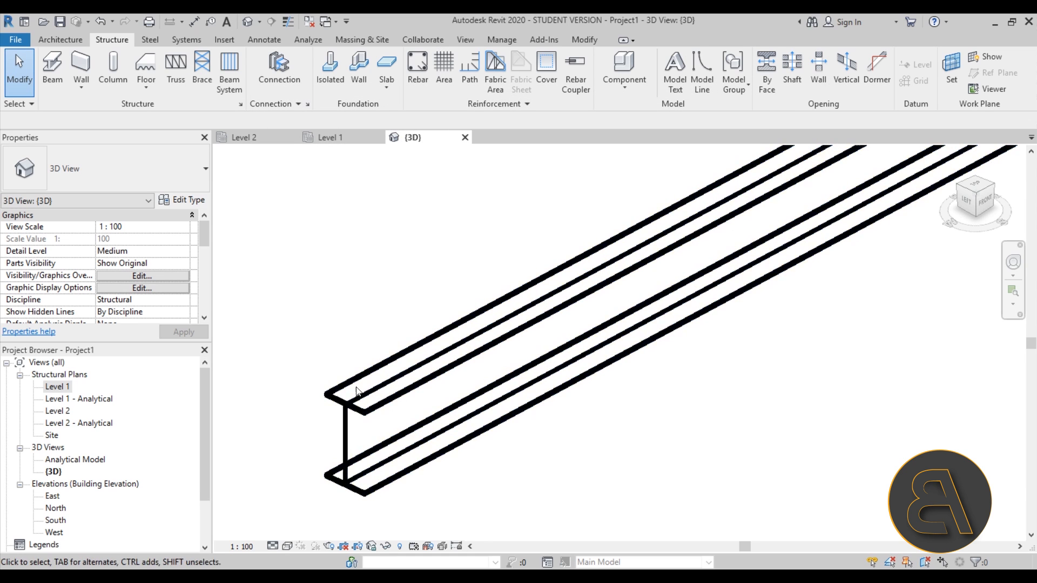
scroll(498, 376, "down", 3)
scroll(484, 456, "down", 2)
scroll(475, 435, "up", 4)
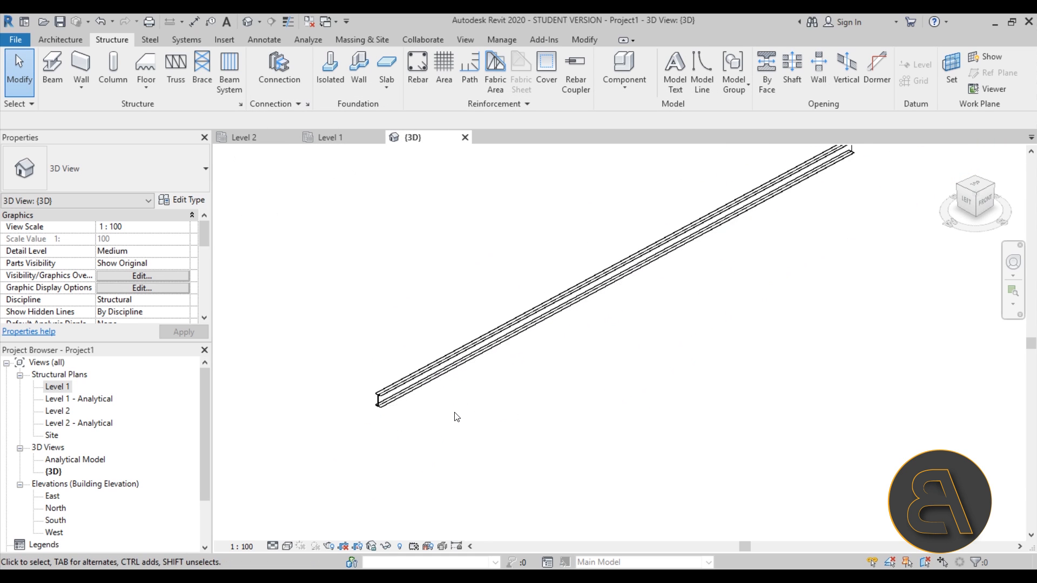
Show the analytical model categories in the 3D view again and inspect the line at the beam's end.
key("v")
key("v")
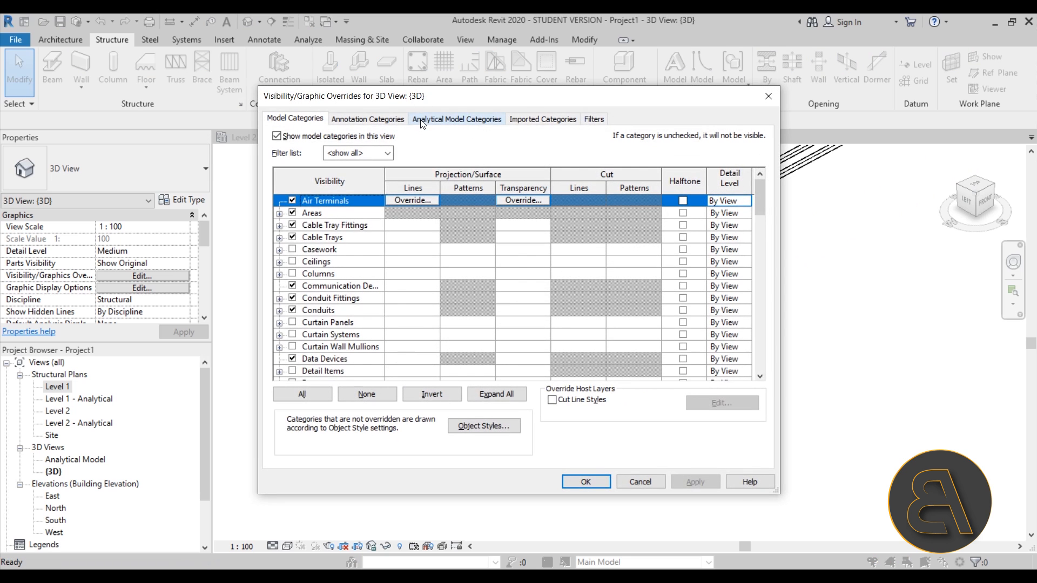
left_click(423, 120)
left_click(690, 483)
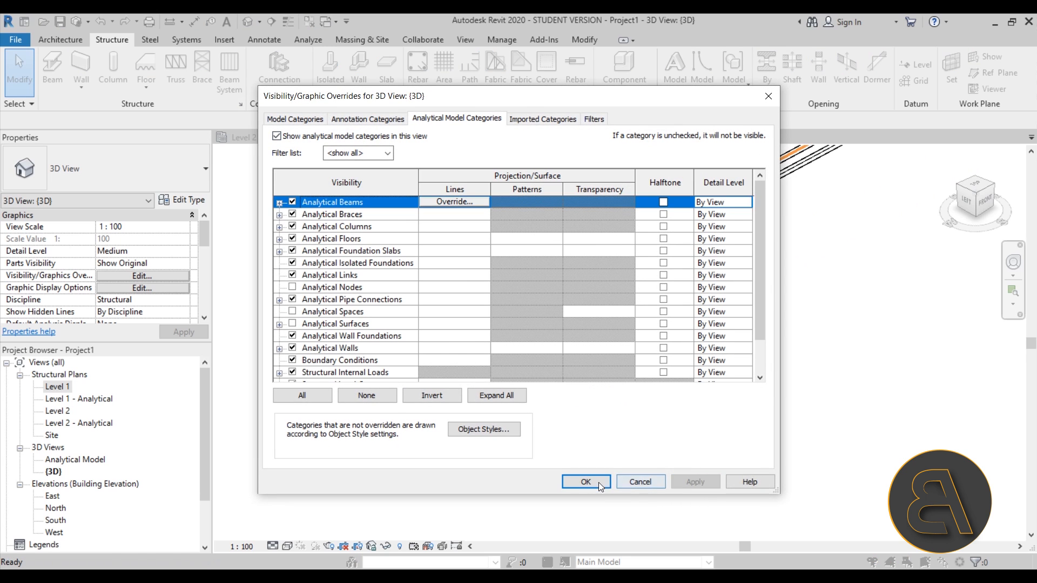
left_click(586, 482)
scroll(354, 381, "up", 4)
scroll(351, 374, "down", 3)
middle_click_drag(351, 397, 396, 426, "shift")
scroll(457, 377, "up", 2)
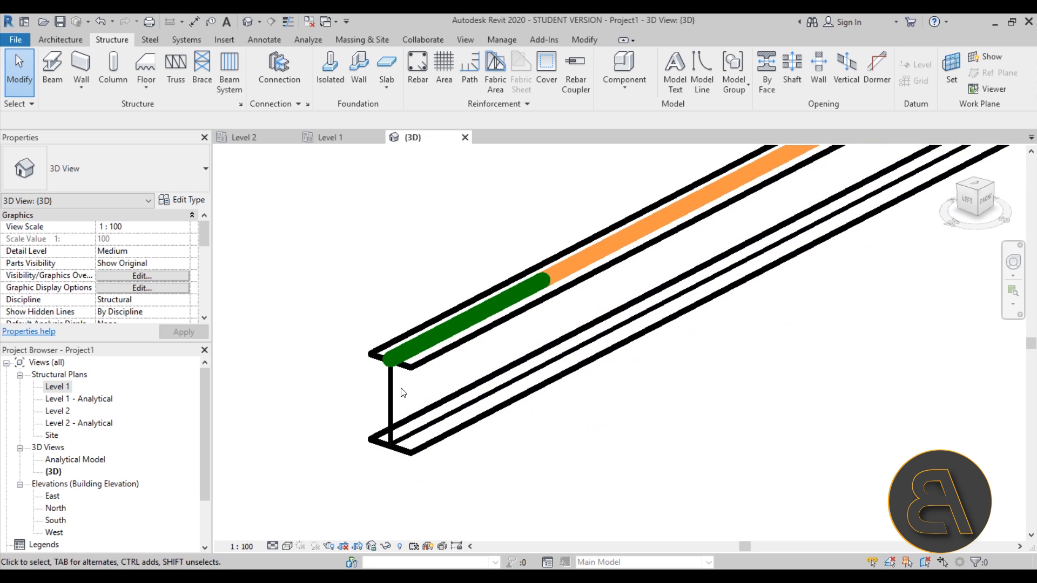
Select the beam in the 3D view and check its level constraints, geometric position properties and end grip.
left_click(391, 398)
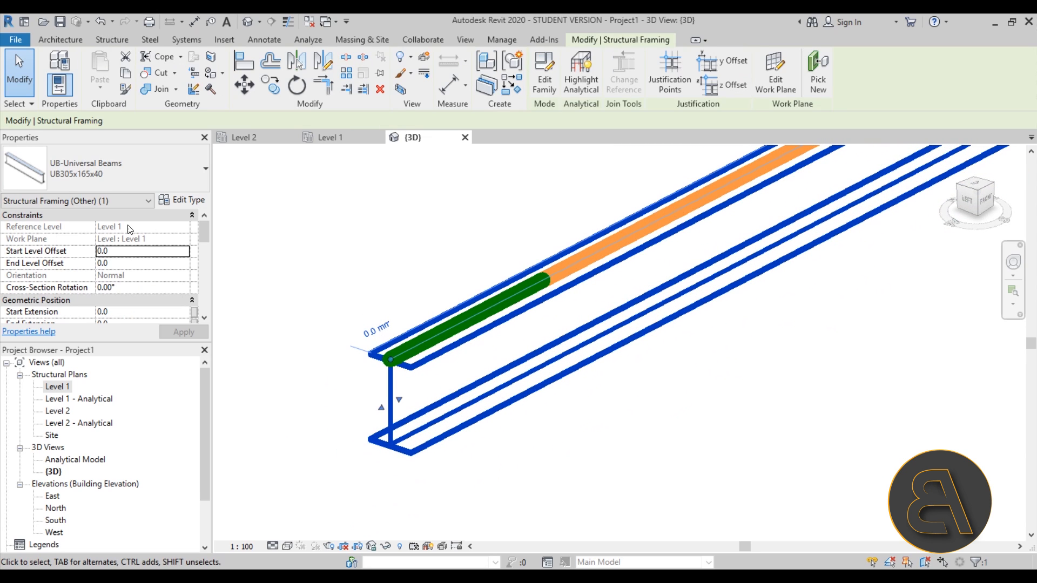
scroll(143, 261, "down", 3)
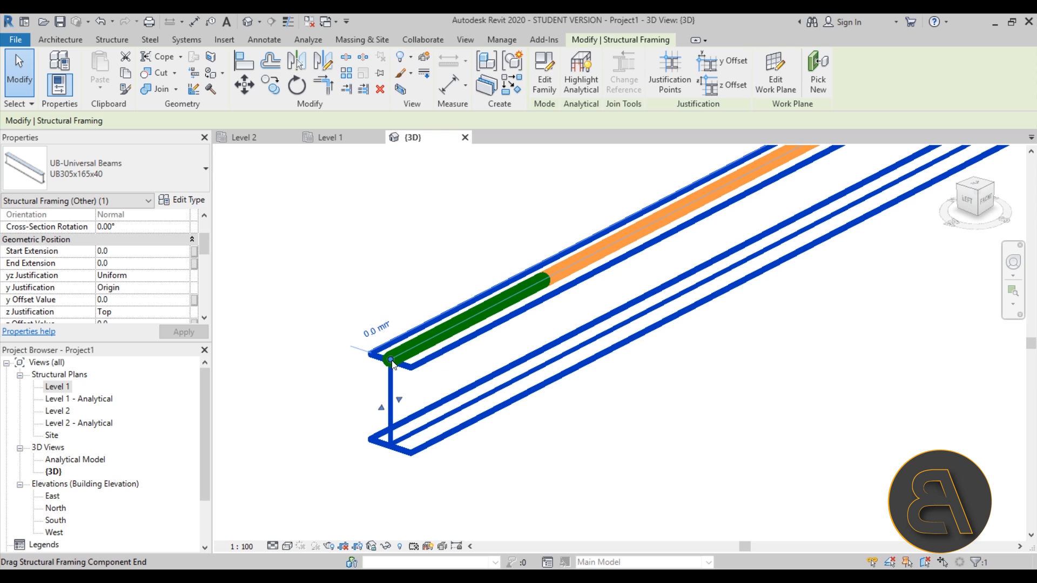
scroll(391, 368, "down", 3)
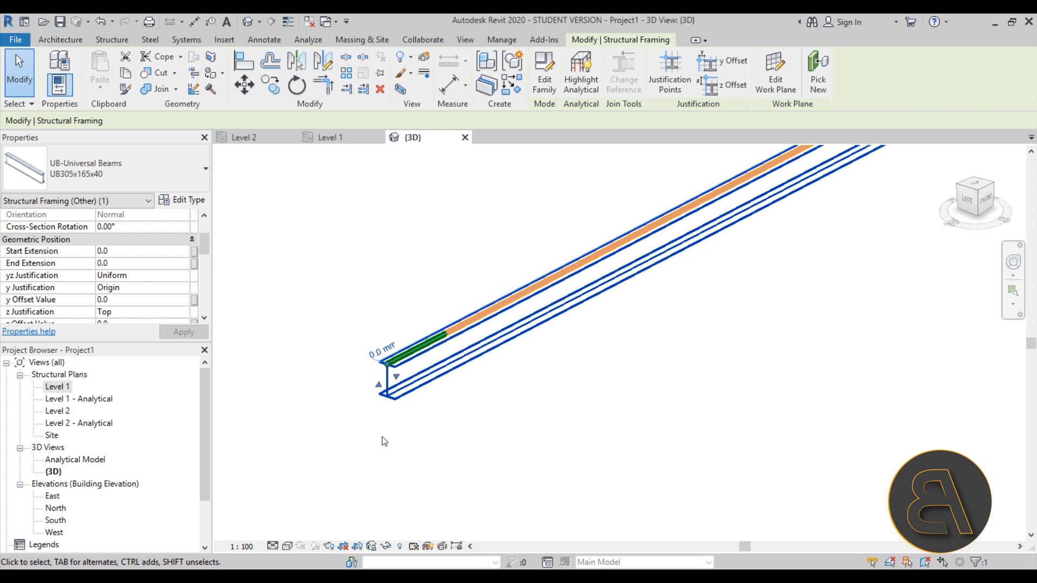
left_click(384, 441)
scroll(376, 373, "up", 4)
left_click(376, 375)
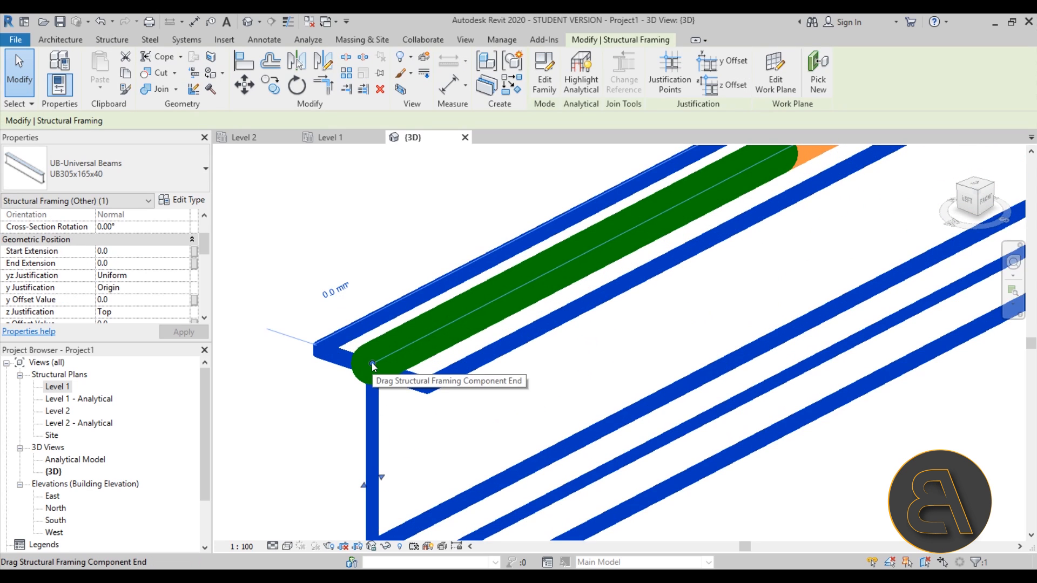
Examine the analytical line along the selected beam from one end to the other in the 3D view.
scroll(341, 409, "down", 8)
middle_click_drag(703, 233, 385, 412)
scroll(471, 357, "up", 4)
middle_click_drag(672, 223, 508, 370)
scroll(691, 300, "up", 2)
scroll(733, 268, "down", 5)
middle_click_drag(702, 303, 783, 232)
scroll(410, 378, "up", 6)
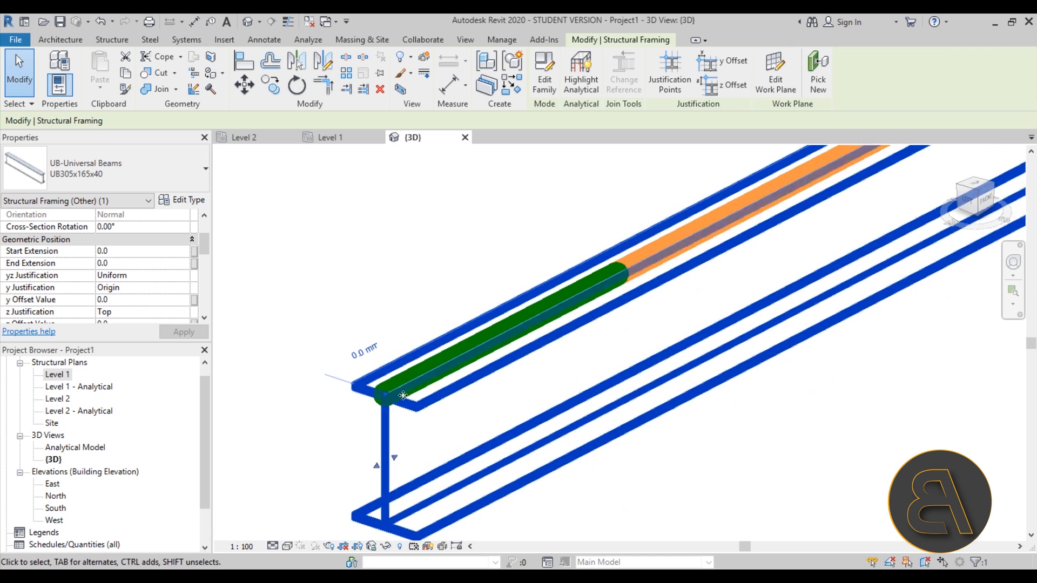
middle_click_drag(403, 378, 394, 319)
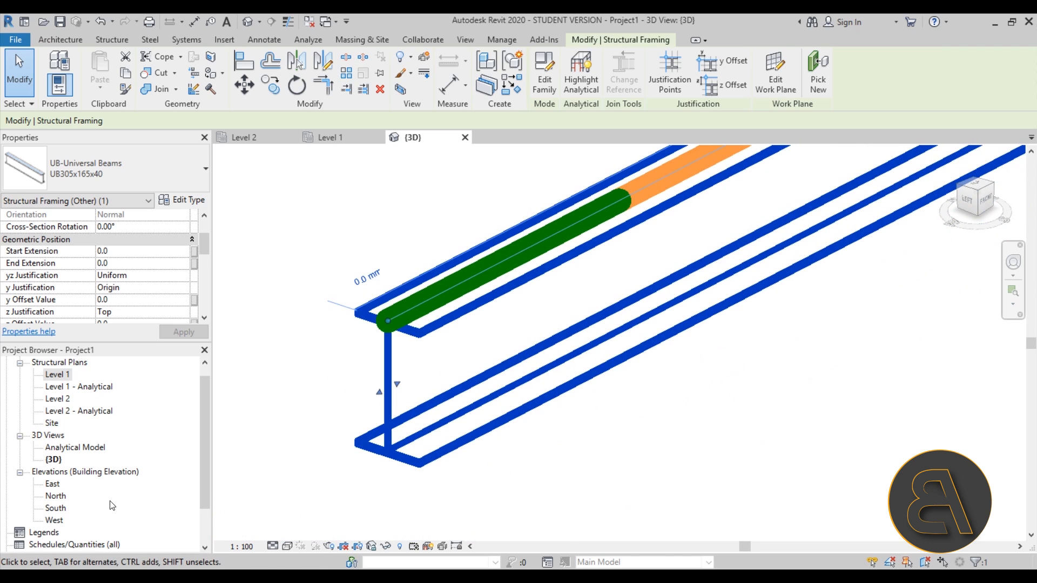
Open the South elevation and examine how both ends of the beam sit relative to the Level 1 line.
double_click(56, 509)
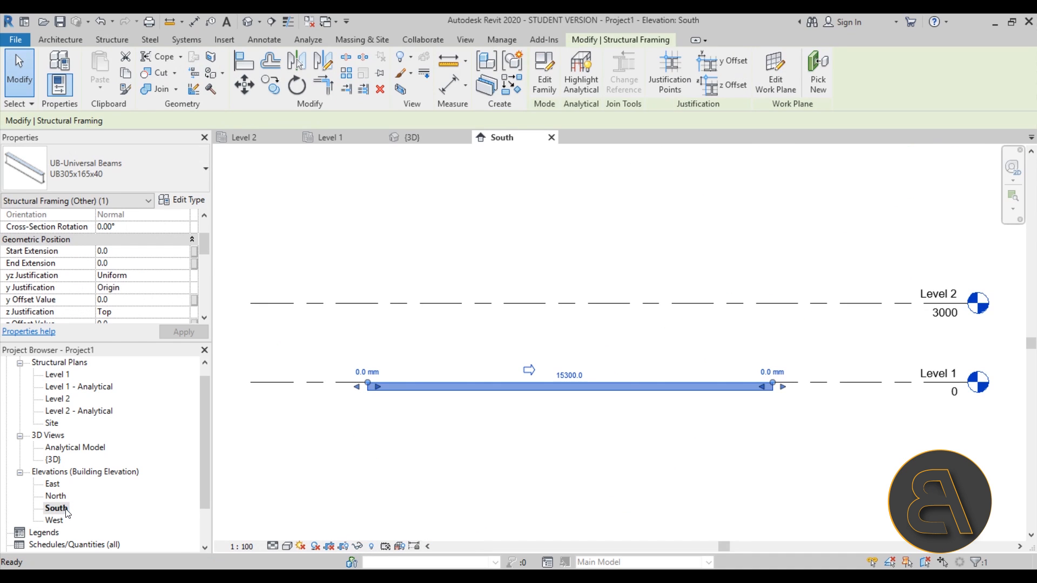
scroll(371, 383, "up", 8)
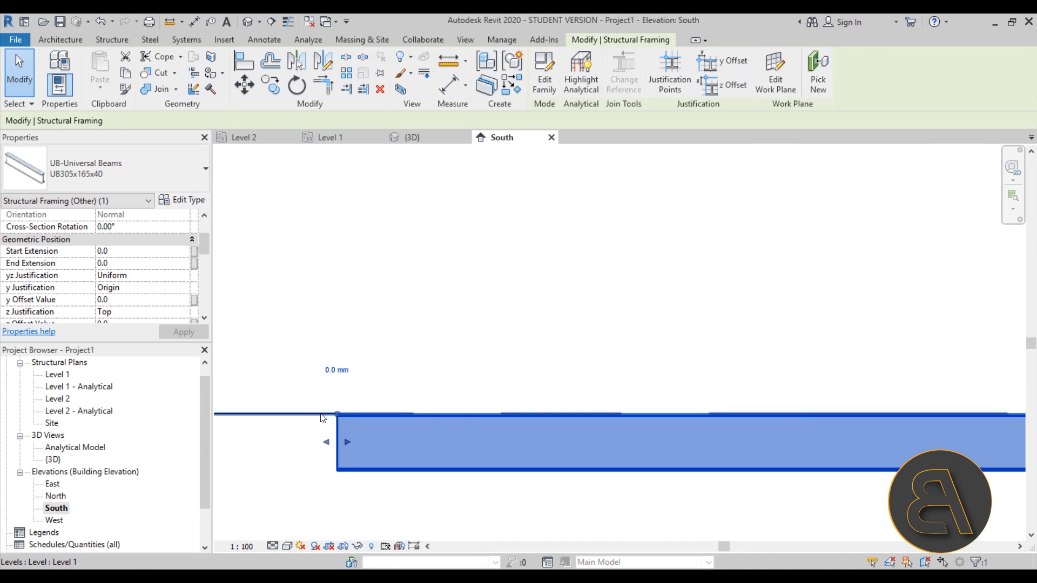
scroll(340, 413, "down", 4)
middle_click_drag(848, 440, 515, 444)
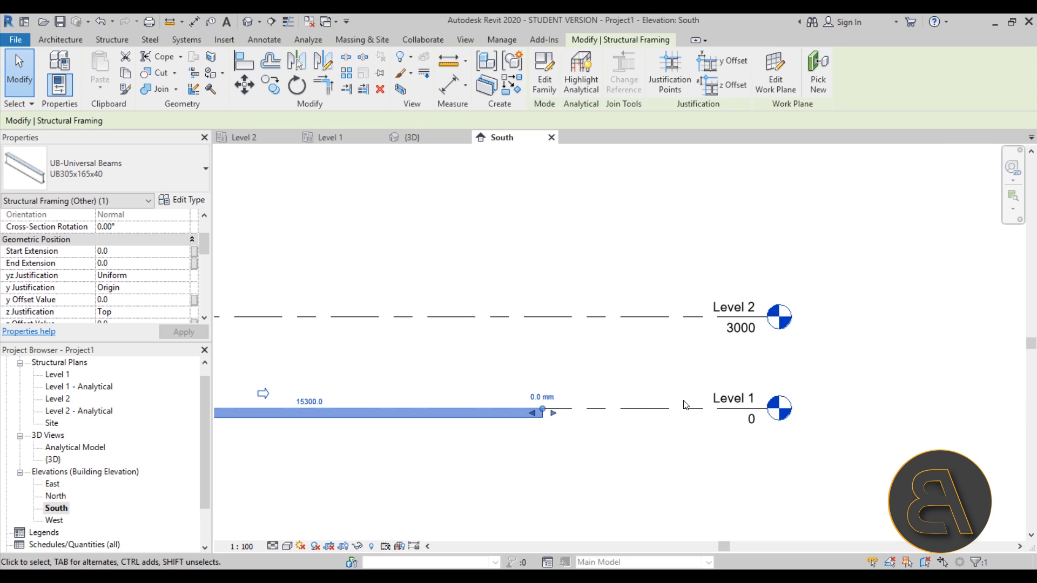
scroll(538, 413, "up", 5)
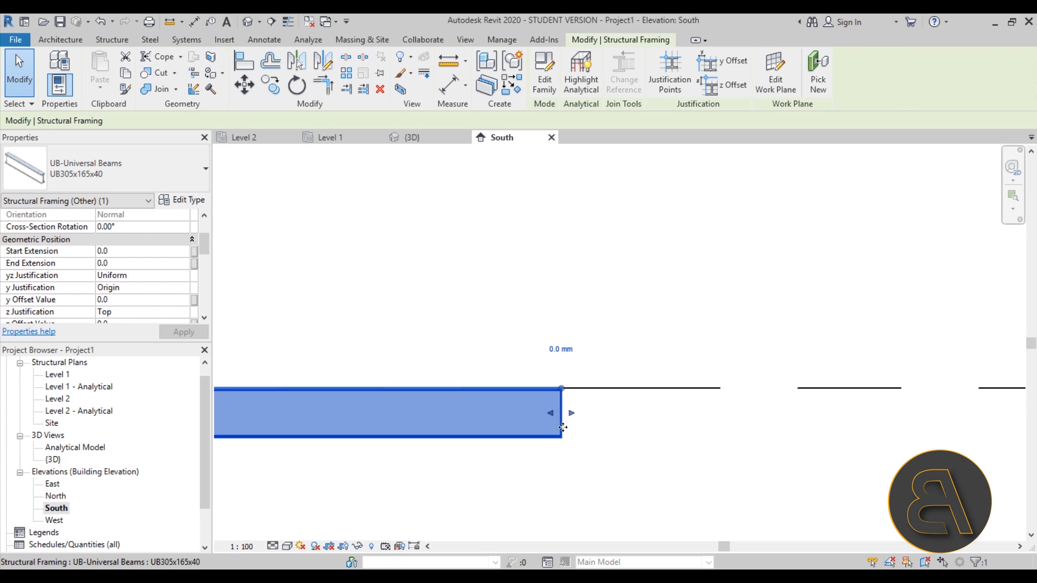
scroll(561, 434, "down", 5)
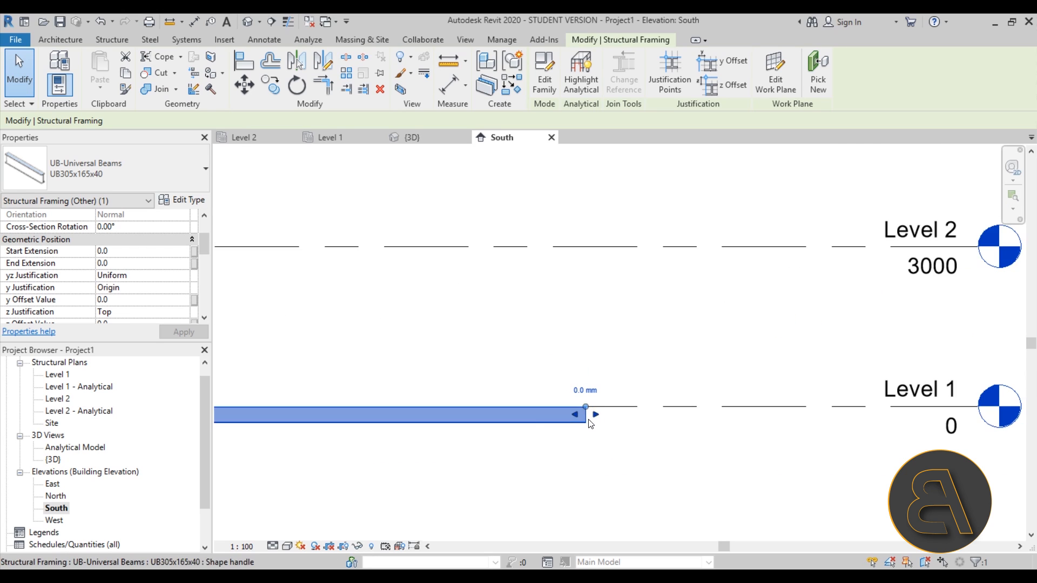
middle_click_drag(410, 427, 614, 428)
middle_click_drag(468, 430, 514, 429)
Set the selected beam's z Justification to Center and check its position against Level 1 in the elevation.
scroll(108, 287, "down", 1)
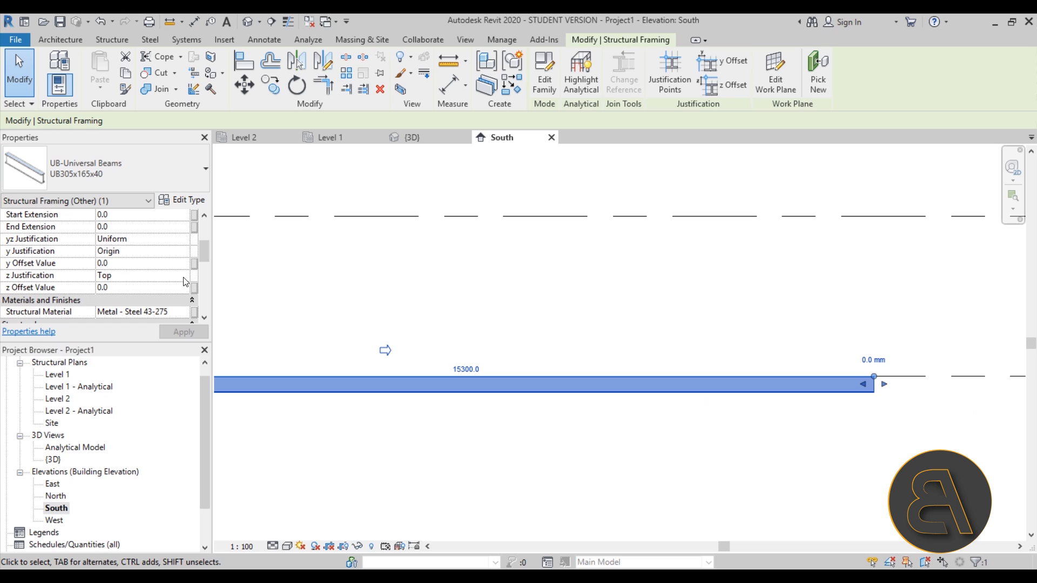
left_click(134, 277)
left_click(115, 309)
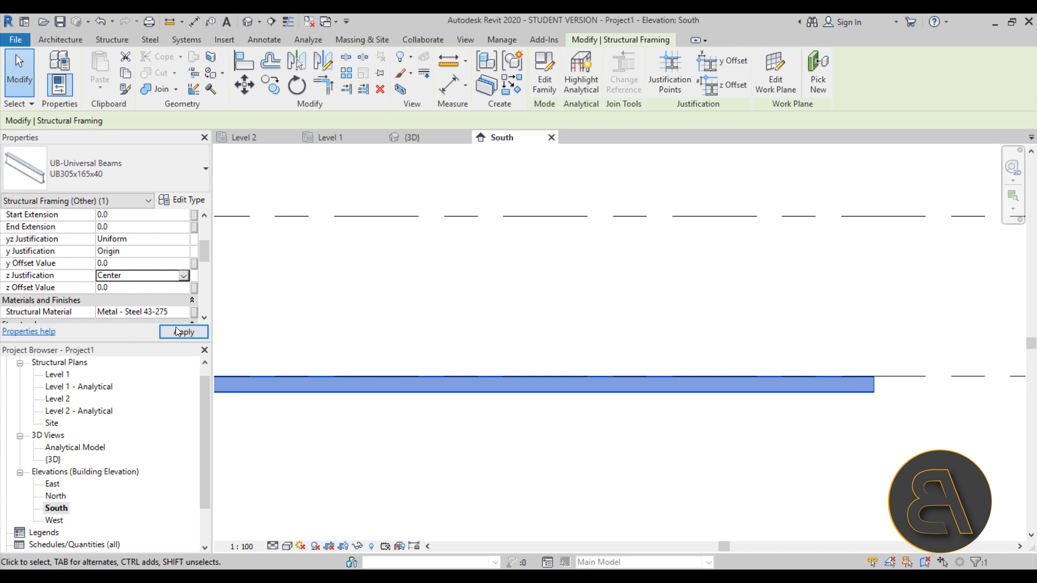
left_click(179, 330)
scroll(879, 377, "up", 5)
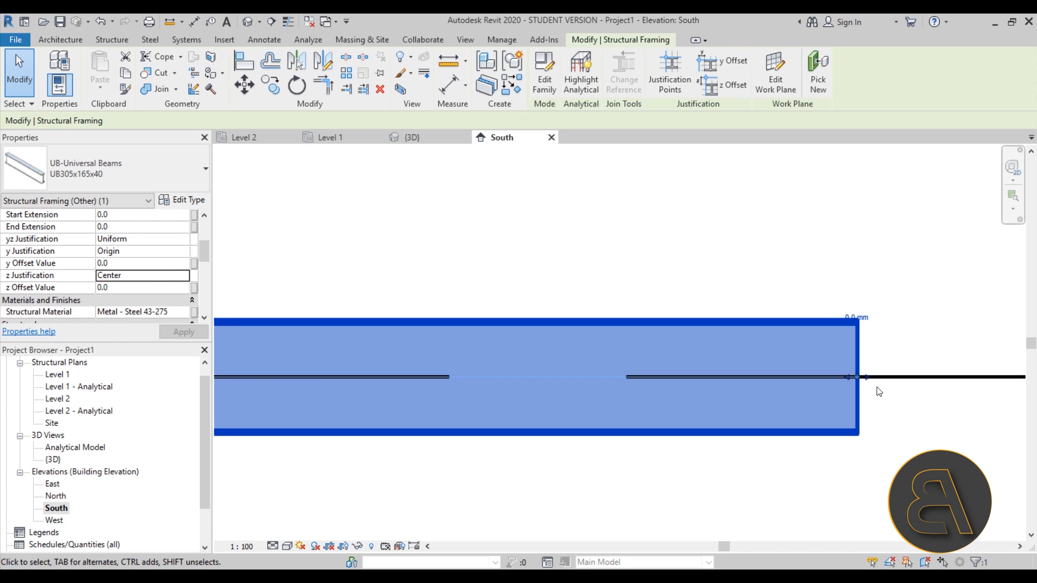
Return to the 3D view and examine where the analytical line runs through the beam's profile.
left_click(423, 139)
scroll(394, 382, "up", 4)
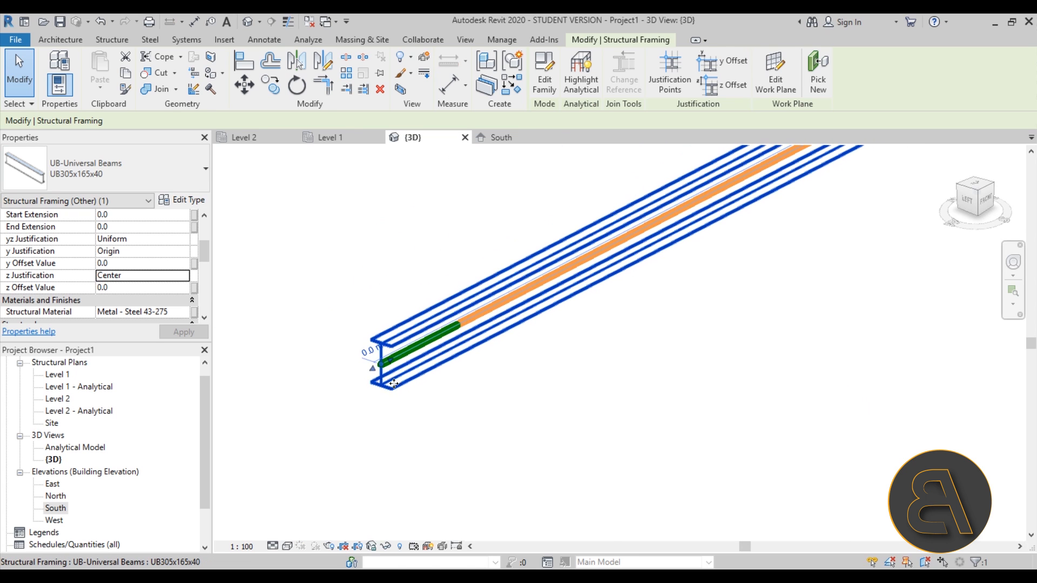
scroll(397, 365, "up", 2)
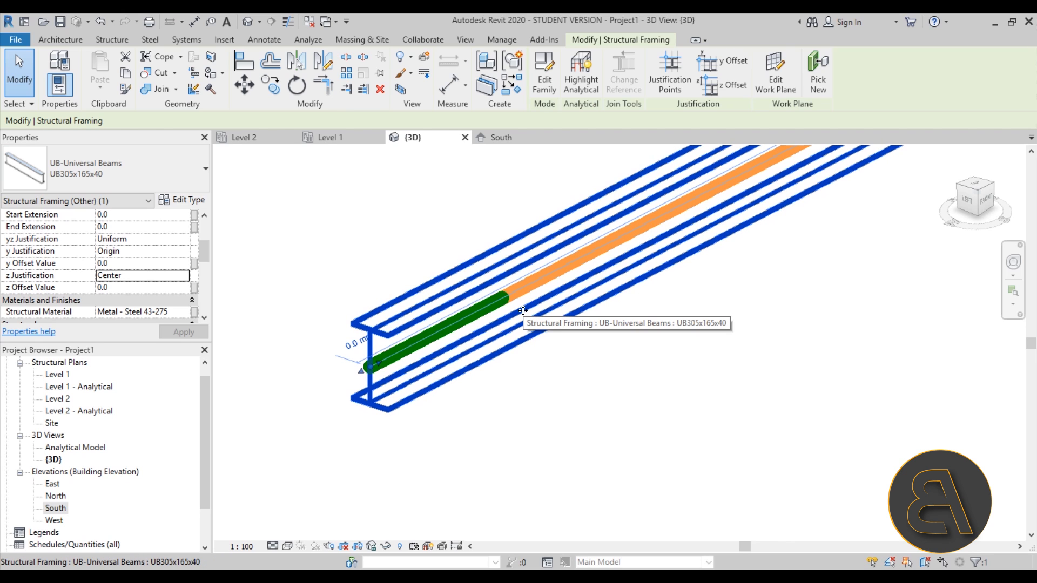
Set the beam's z Justification to Bottom and its z Offset Value to 20.
left_click(183, 276)
left_click(183, 275)
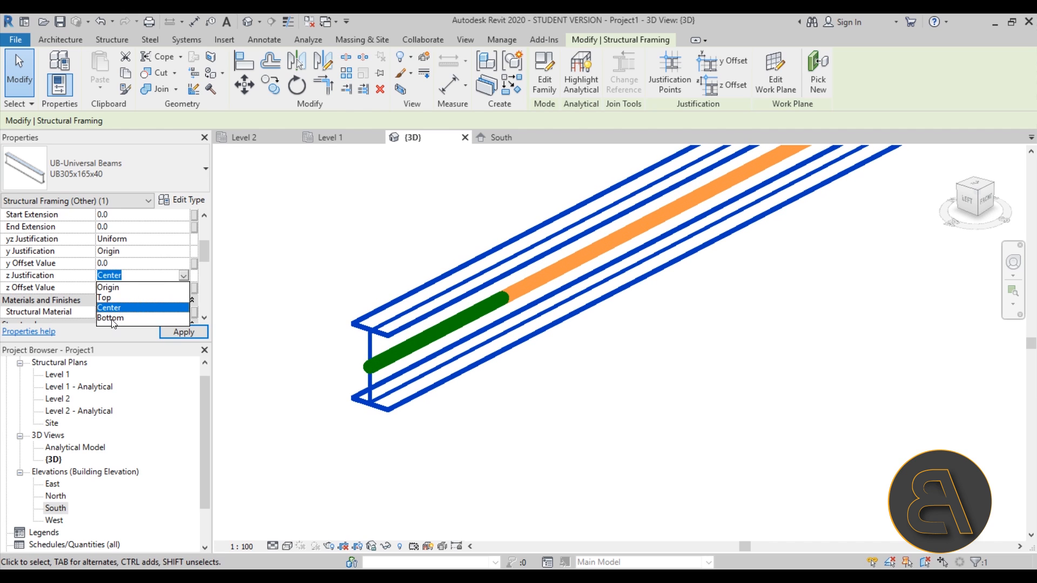
left_click(111, 318)
left_click(122, 287)
type("20")
key("Return")
scroll(382, 373, "up", 3)
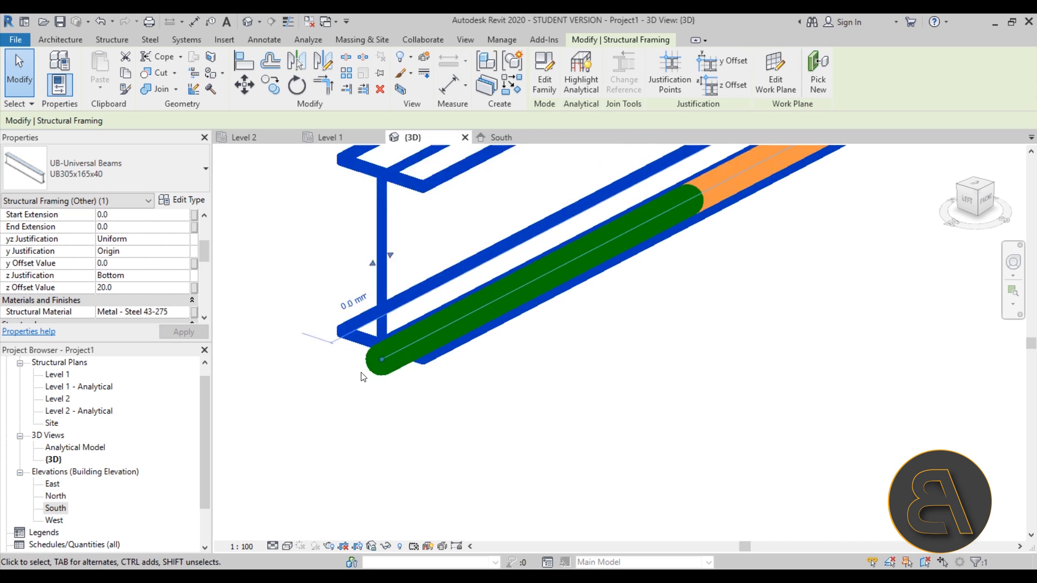
Set the beam's z Offset Value to 200 and compare the beam with its analytical line.
left_click(133, 287)
type("200")
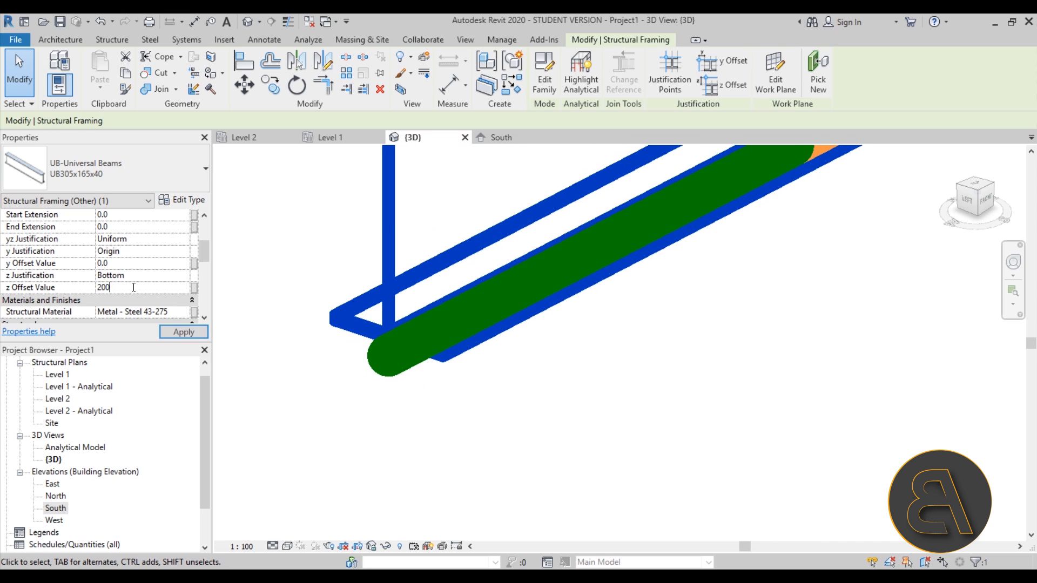
key("Return")
scroll(366, 371, "down", 3)
Reset the beam's z Offset Value to 0 and set its z Justification to Top.
left_click(159, 288)
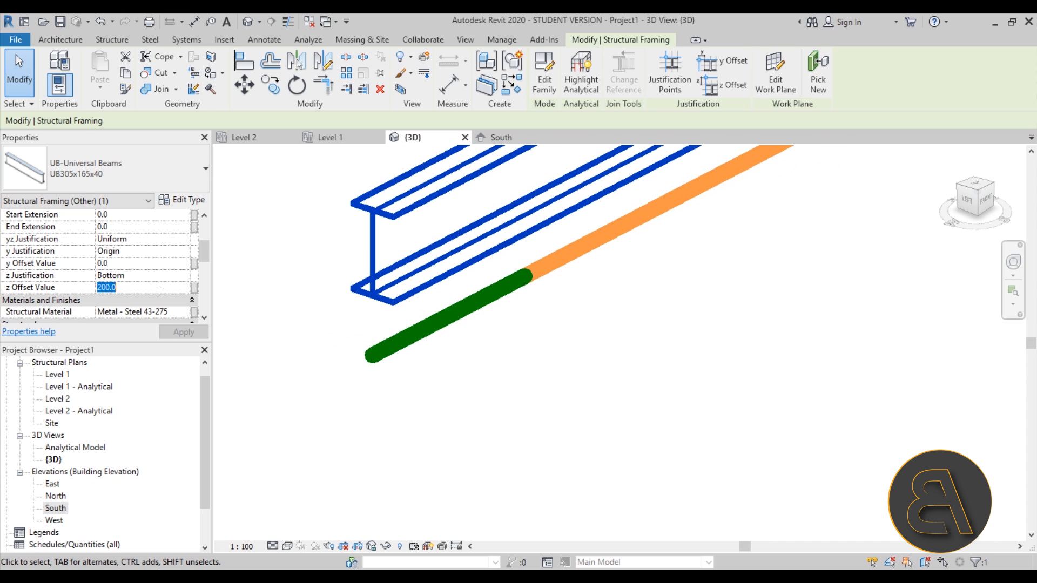
left_click(184, 275)
left_click(108, 298)
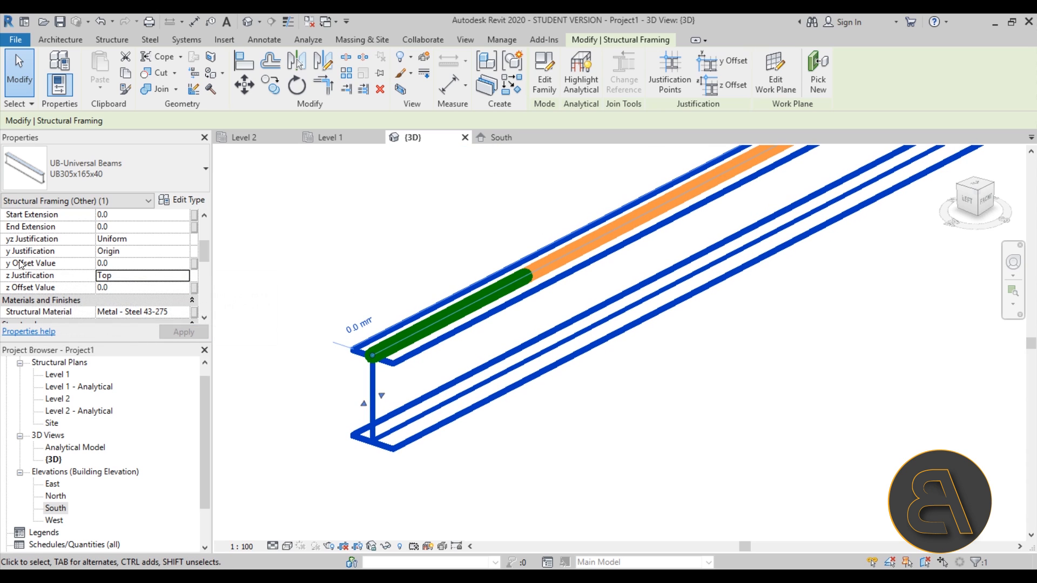
Try the Left y Justification on the beam and restore it to Origin.
left_click(182, 253)
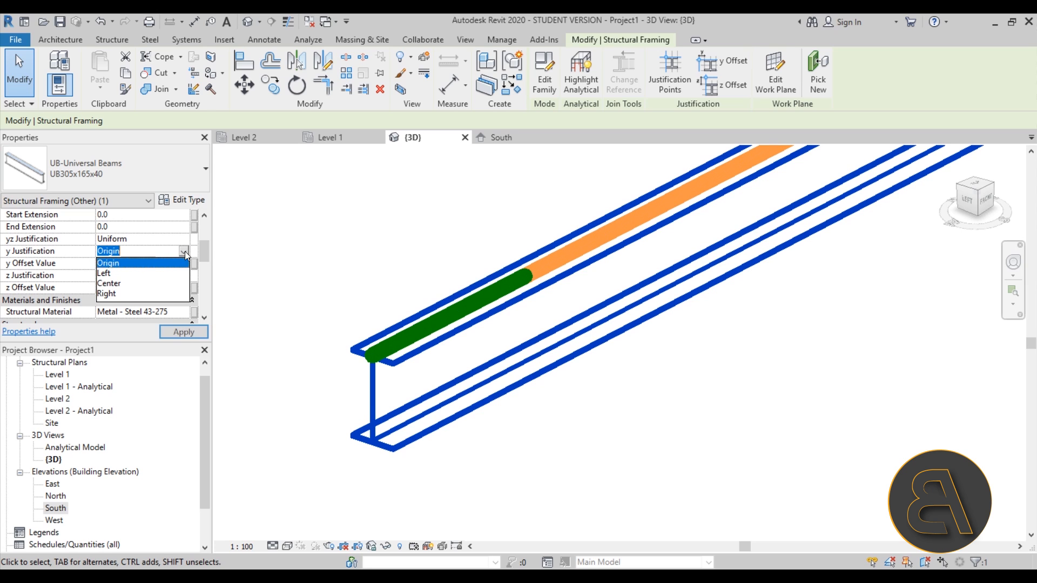
left_click(114, 275)
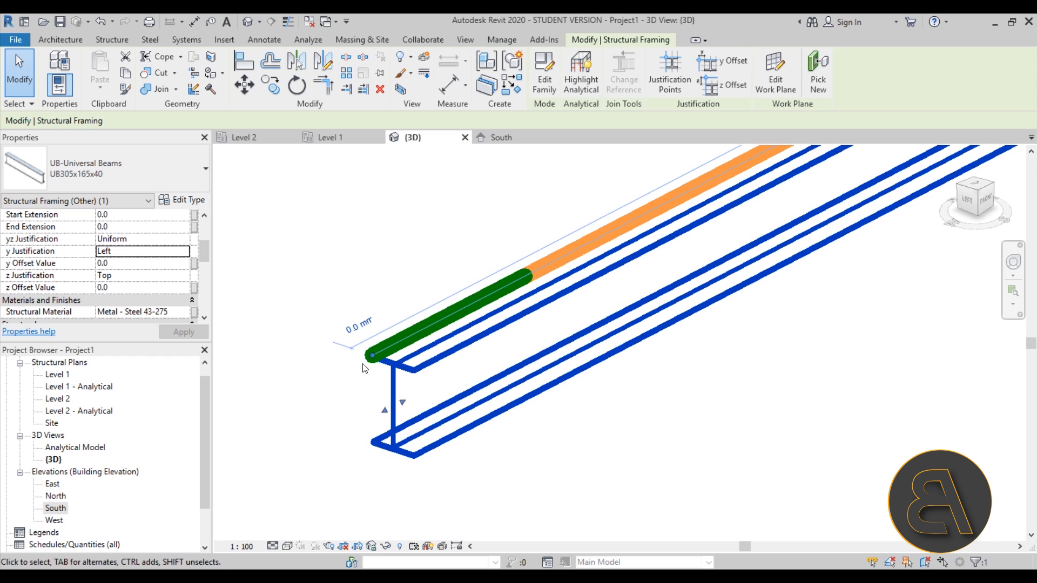
left_click(178, 252)
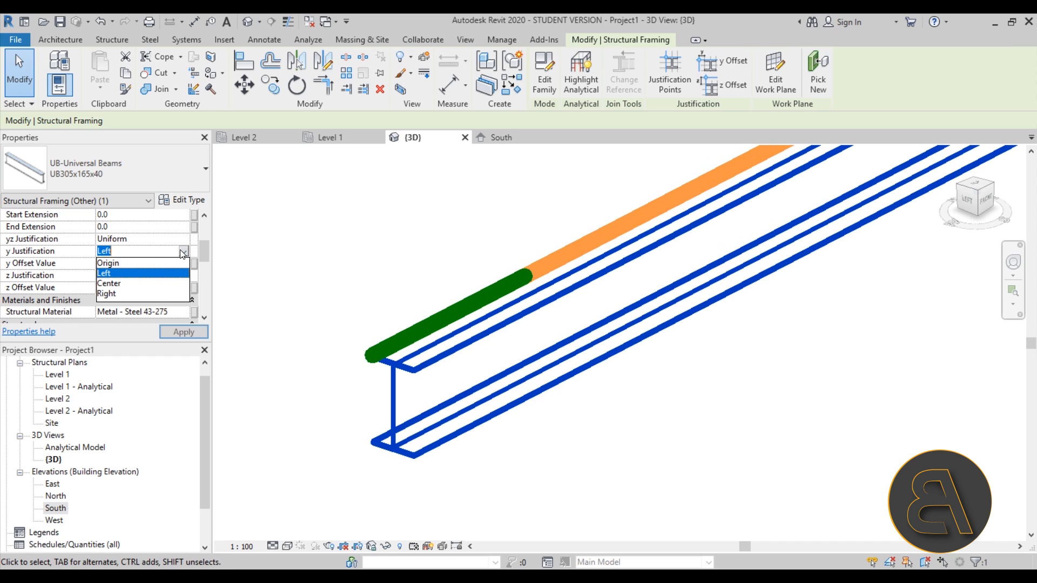
left_click(147, 263)
left_click(337, 292)
Set the beam's End Level Offset to 1000.
scroll(378, 348, "down", 2)
left_click(377, 363)
scroll(131, 265, "down", 1)
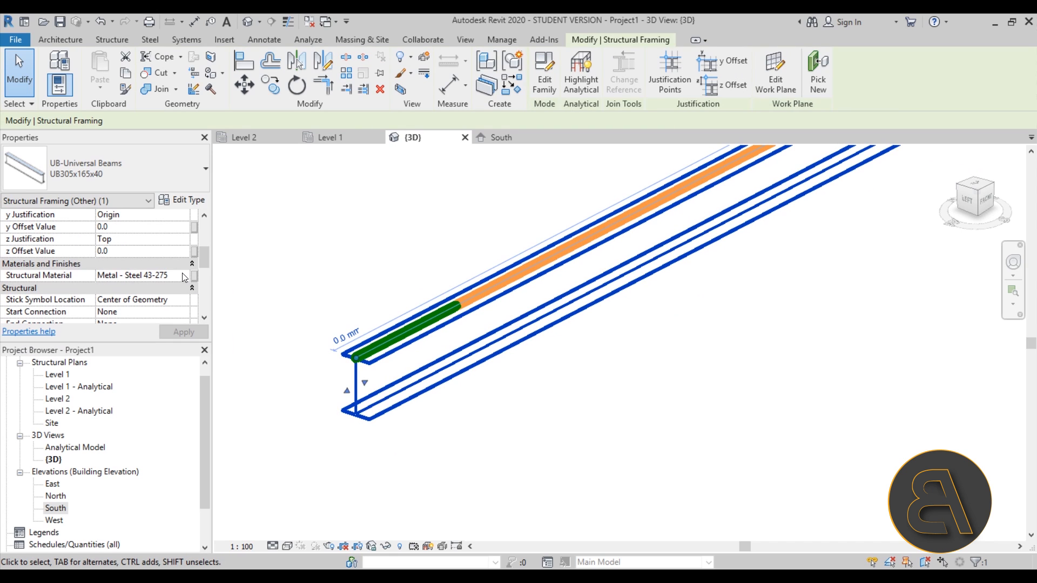
scroll(154, 287, "up", 2)
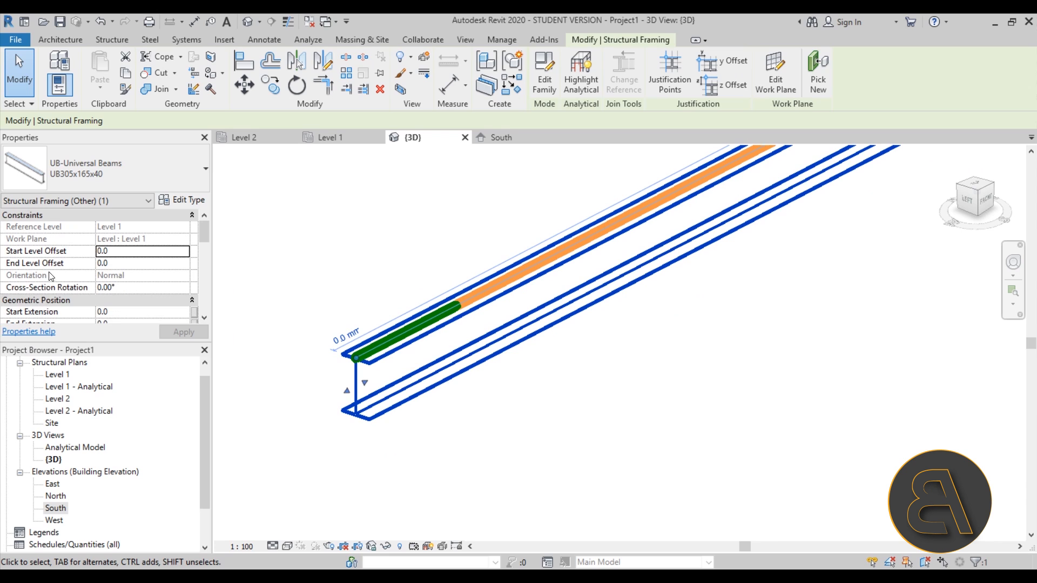
scroll(549, 346, "down", 2)
middle_click_drag(549, 346, 447, 416)
scroll(444, 415, "down", 5)
scroll(409, 391, "up", 1)
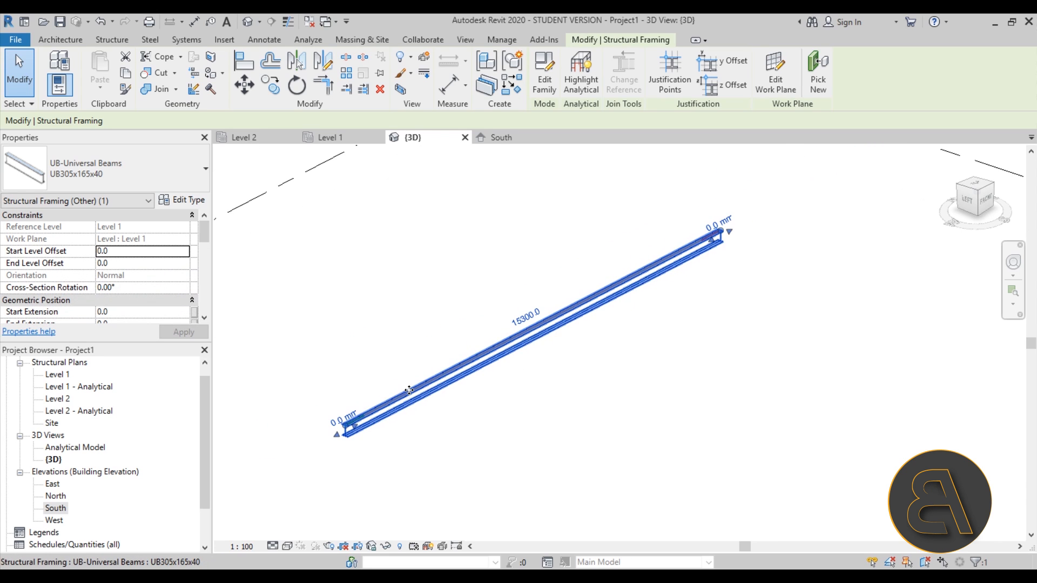
left_click(137, 263)
type("1000")
key("Tab")
Open the South elevation and examine the beam's slope in relation to Level 1 and Level 2.
left_click(986, 198)
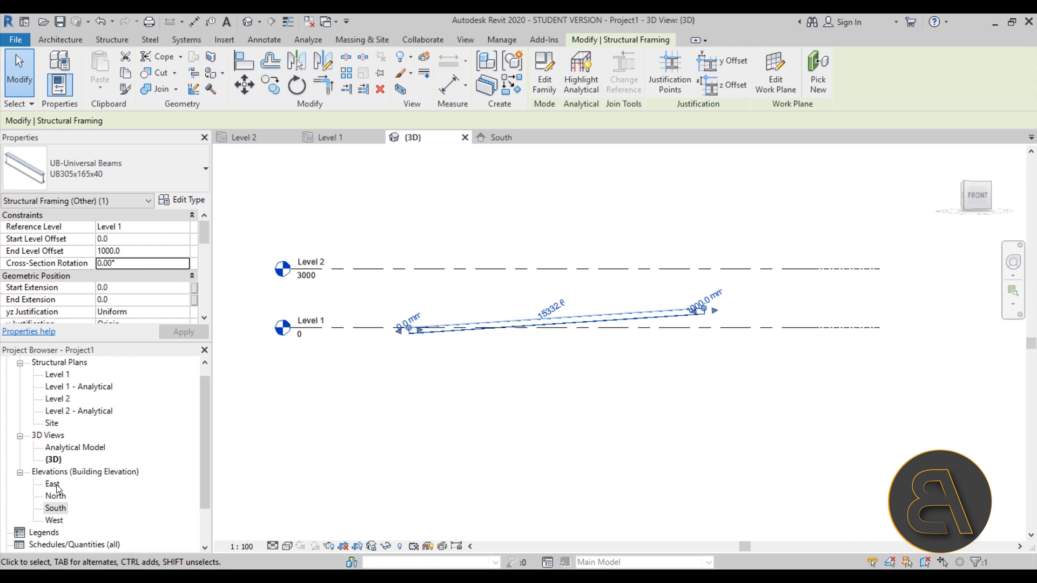
double_click(56, 508)
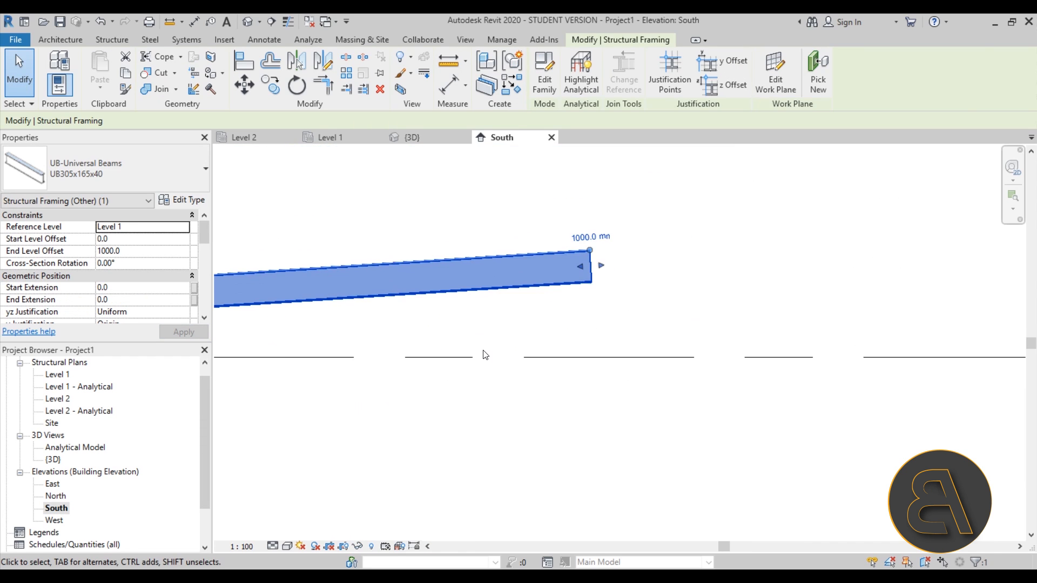
middle_click_drag(411, 386, 631, 368)
scroll(462, 346, "up", 2)
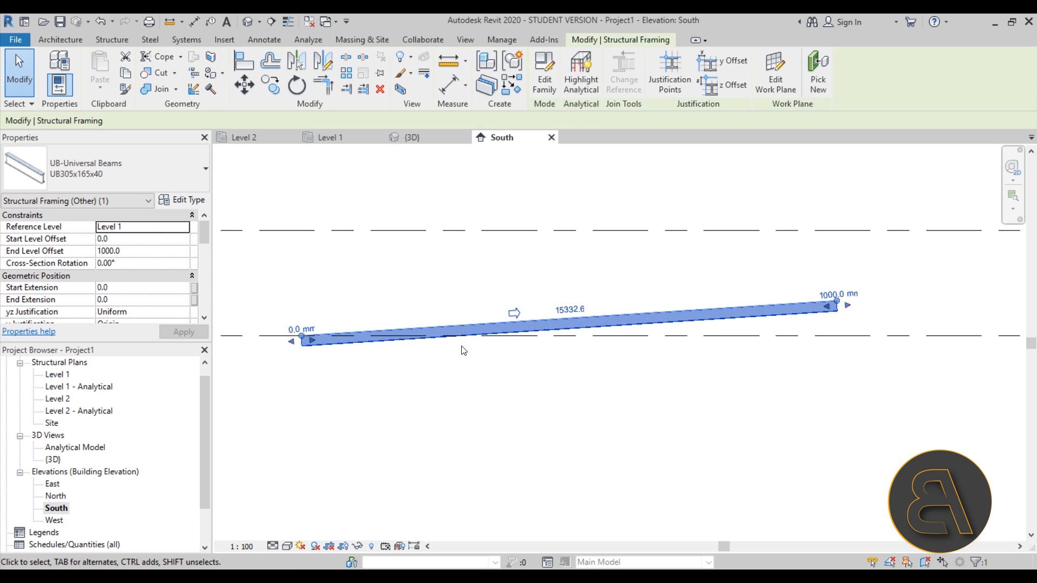
middle_click_drag(355, 367, 350, 372)
scroll(350, 372, "down", 2)
middle_click_drag(454, 376, 521, 372)
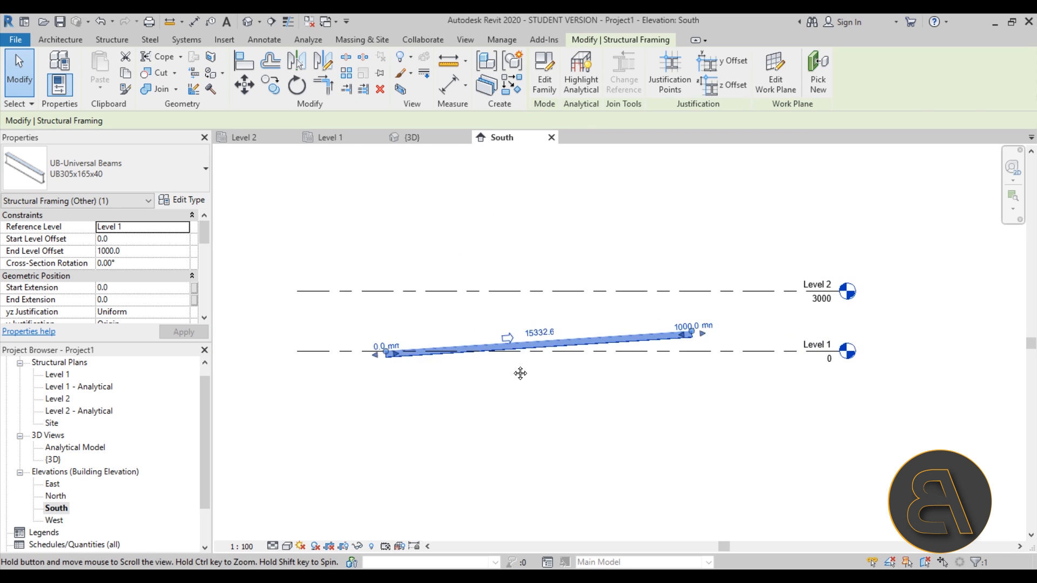
left_click(445, 365)
scroll(425, 361, "up", 3)
scroll(335, 371, "down", 2)
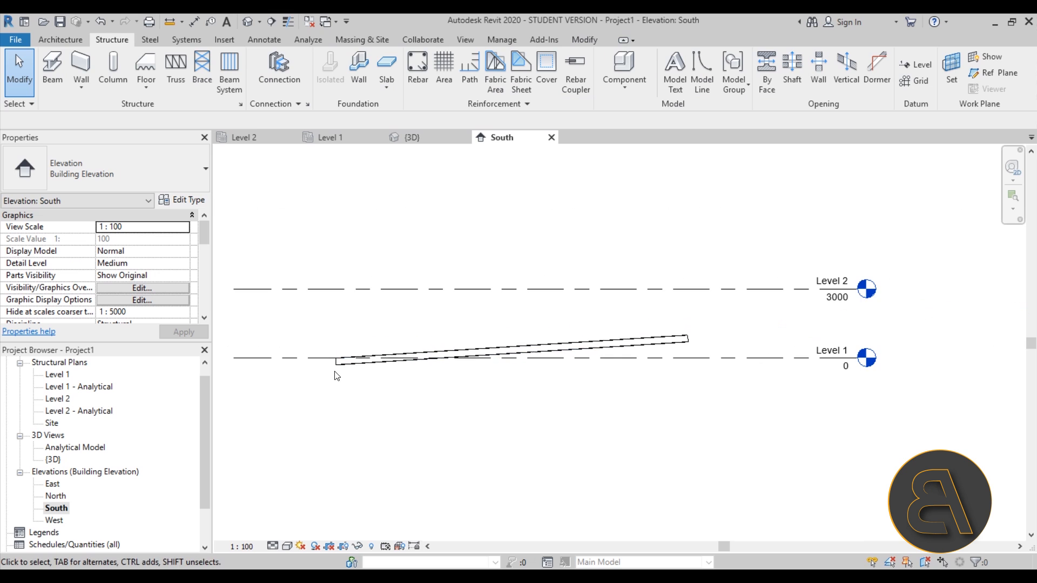
Raise the beam's higher end further above Level 1 in the South elevation.
left_click(671, 339)
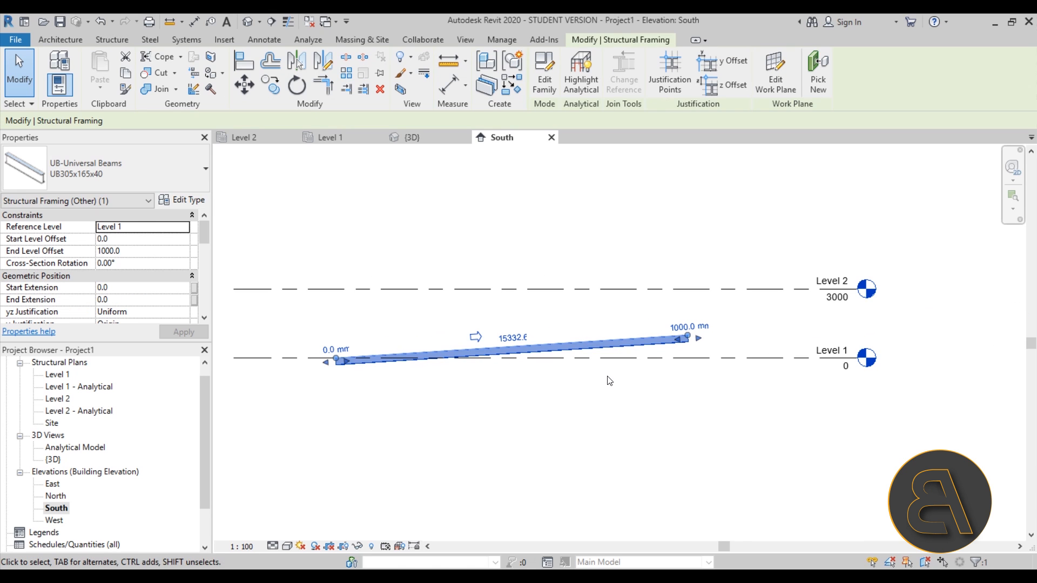
scroll(685, 326, "up", 3)
left_click_drag(684, 357, 682, 319)
left_click(694, 365)
scroll(689, 364, "down", 3)
mouse_move(663, 377)
middle_mouse_down()
mouse_move(711, 356)
mouse_move(697, 370)
middle_mouse_up()
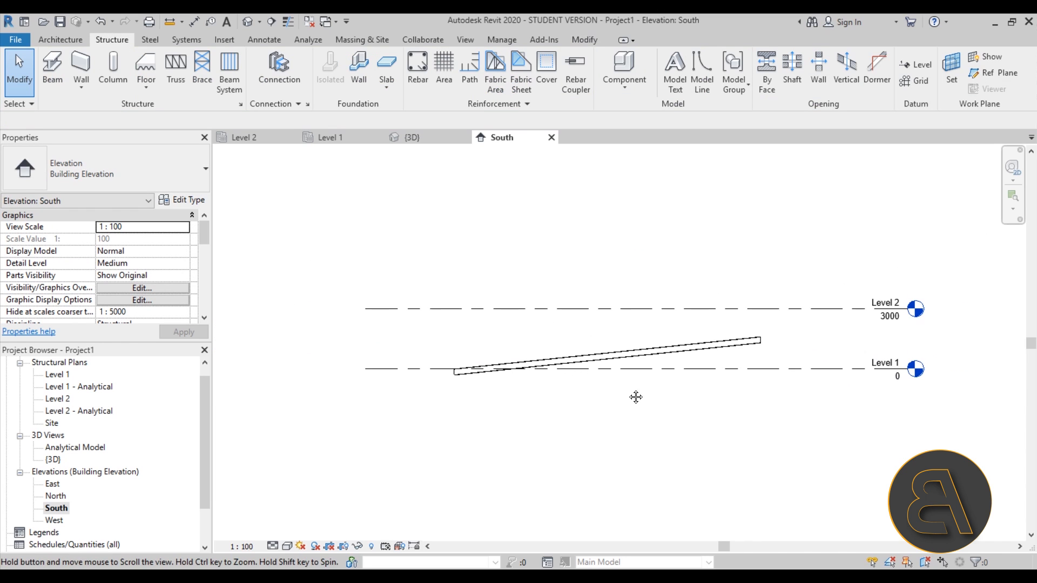
Return to the 3D view and inspect the sloped beam.
left_click(248, 22)
middle_click_drag(597, 401, 615, 425, "shift")
scroll(595, 364, "up", 2)
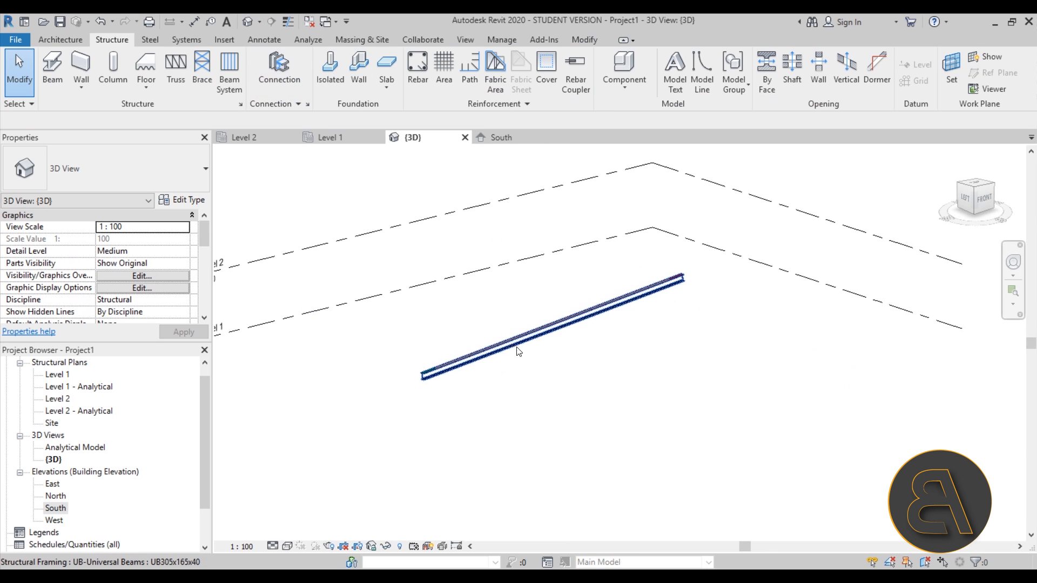
left_click(507, 346)
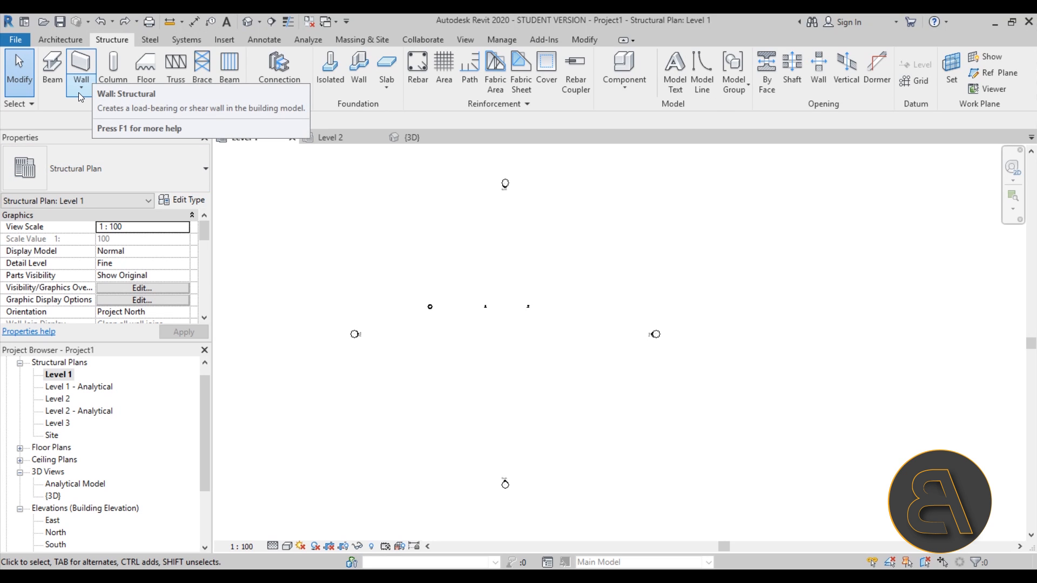
Compare the Wall tool variants offered for architecture with those offered for structure.
left_click(57, 41)
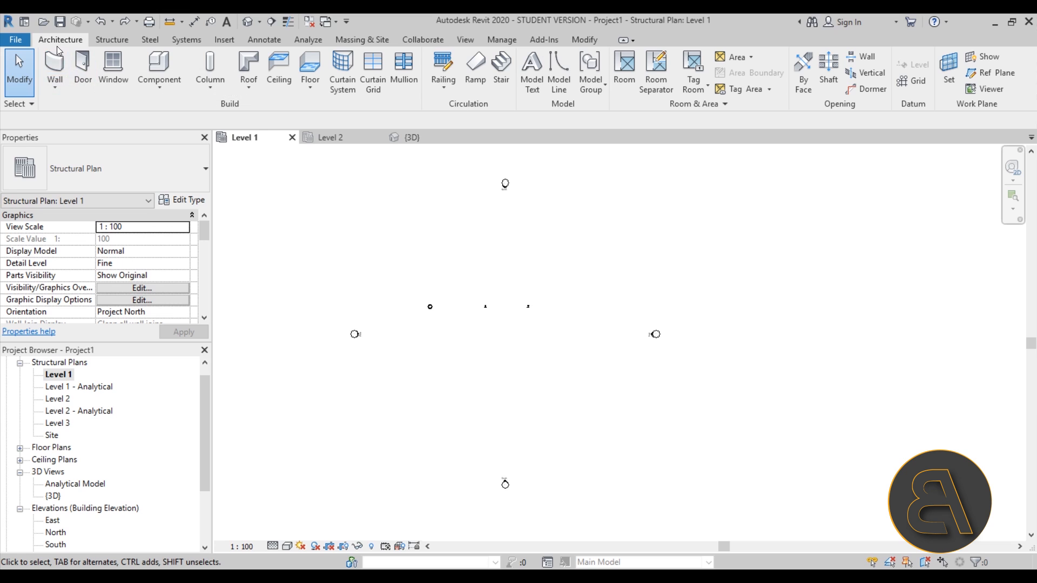
left_click(57, 87)
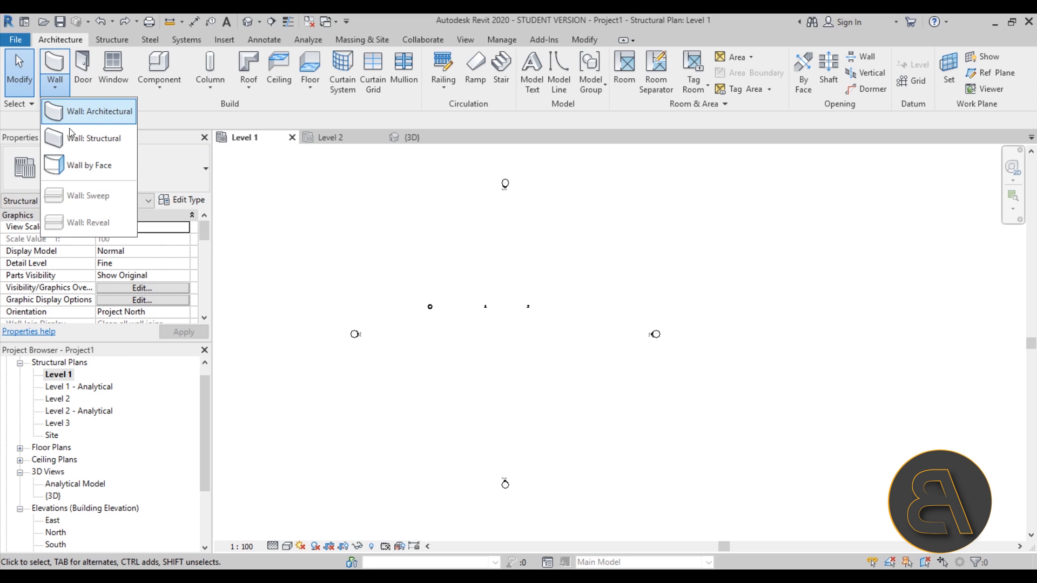
left_click(102, 40)
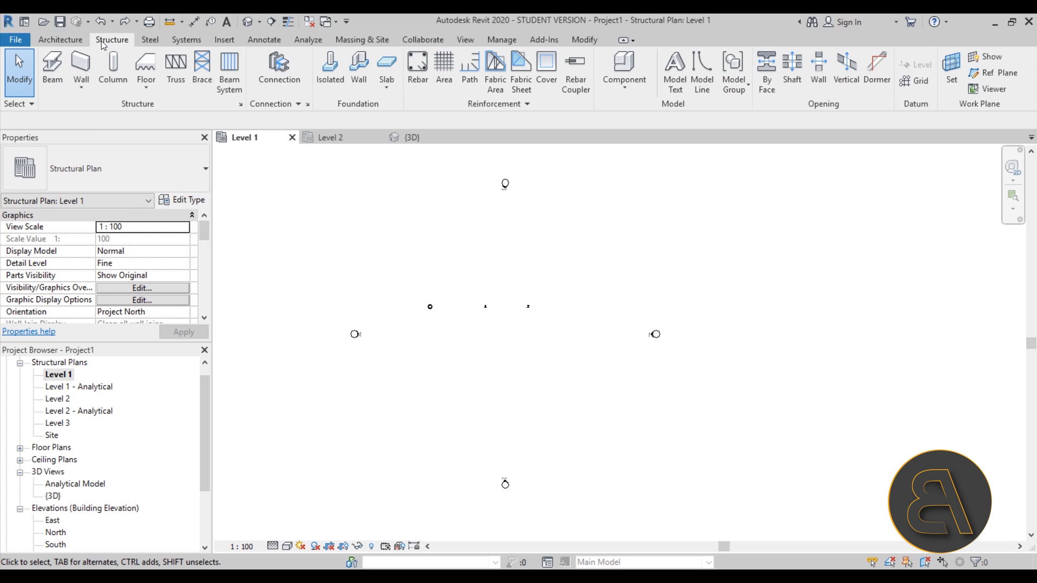
left_click(88, 89)
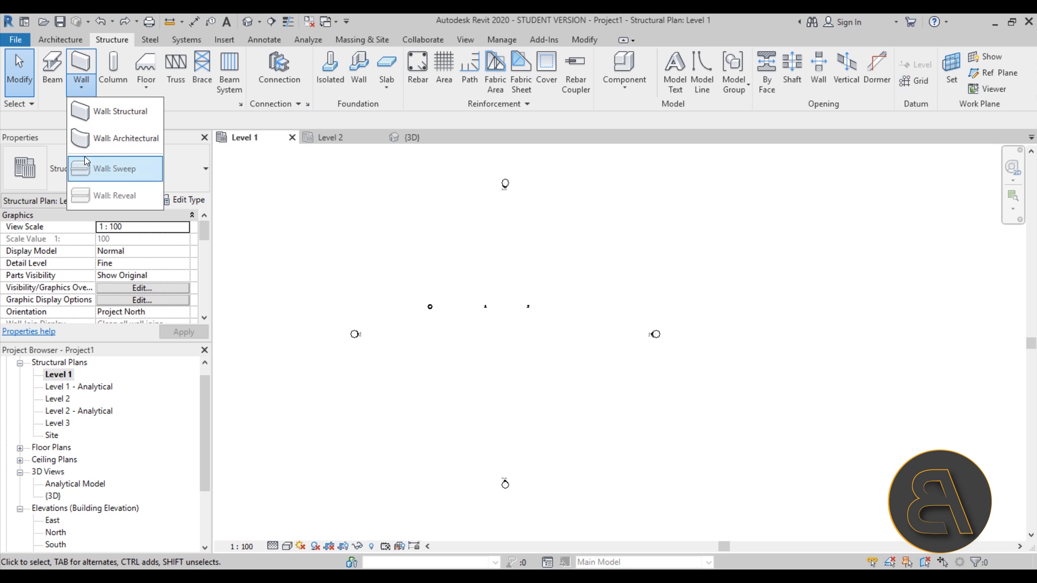
left_click(60, 39)
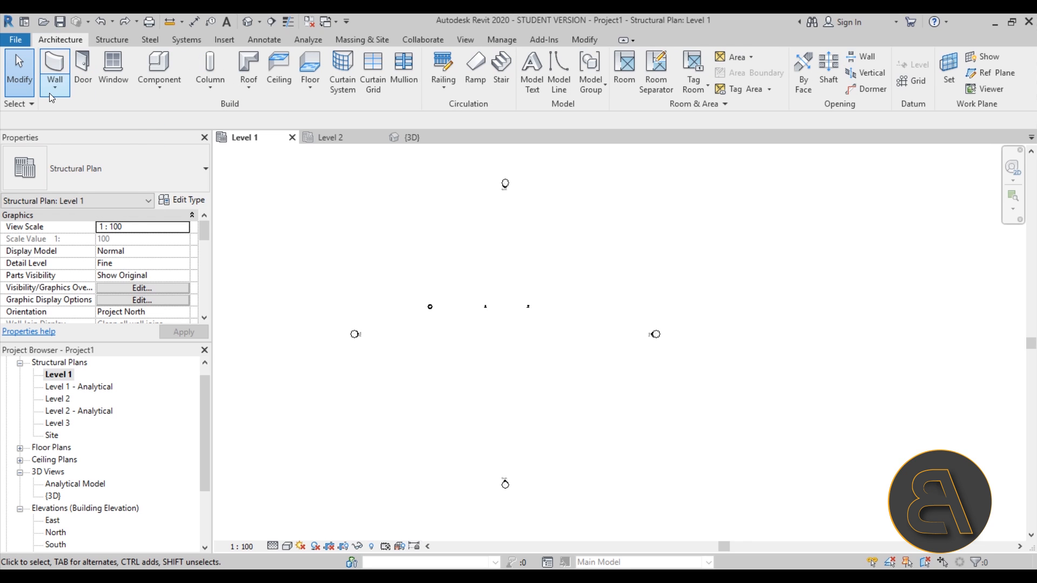
left_click(54, 87)
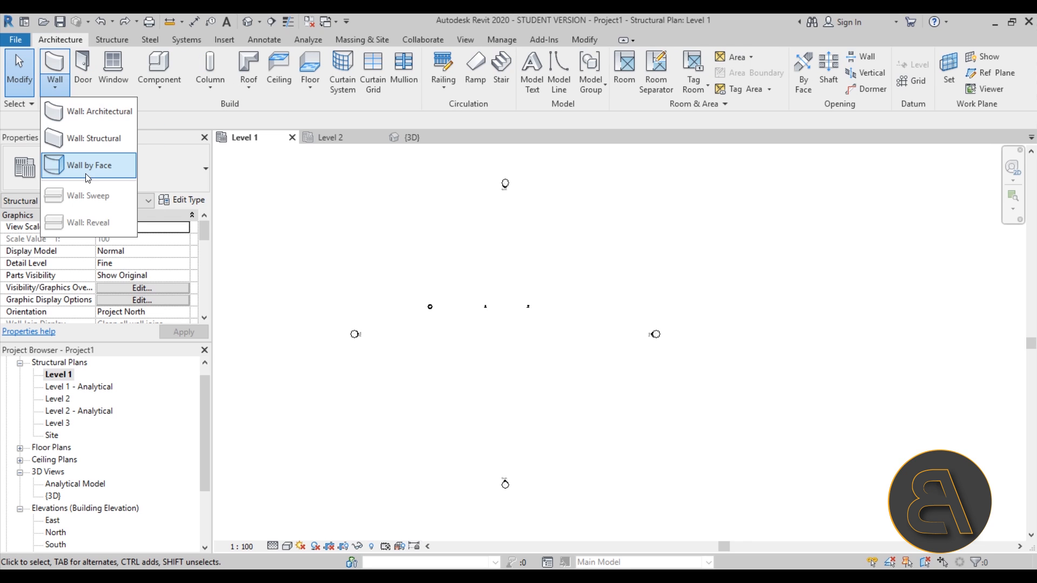
left_click(112, 40)
left_click(84, 89)
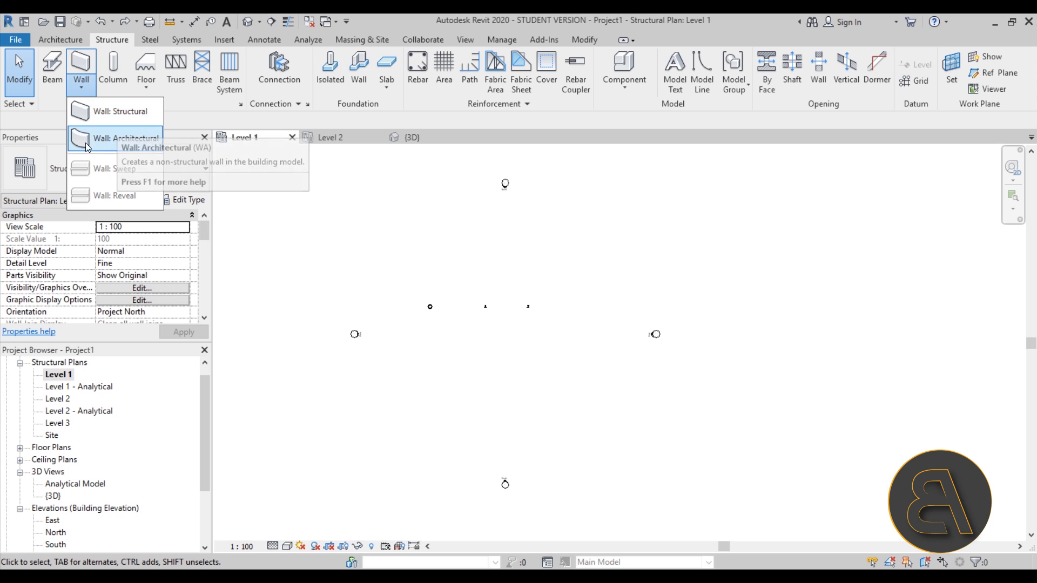
Draw a horizontal Generic - 200mm structural wall about 8000 mm long below the columns in the Level 1 plan.
left_click(115, 112)
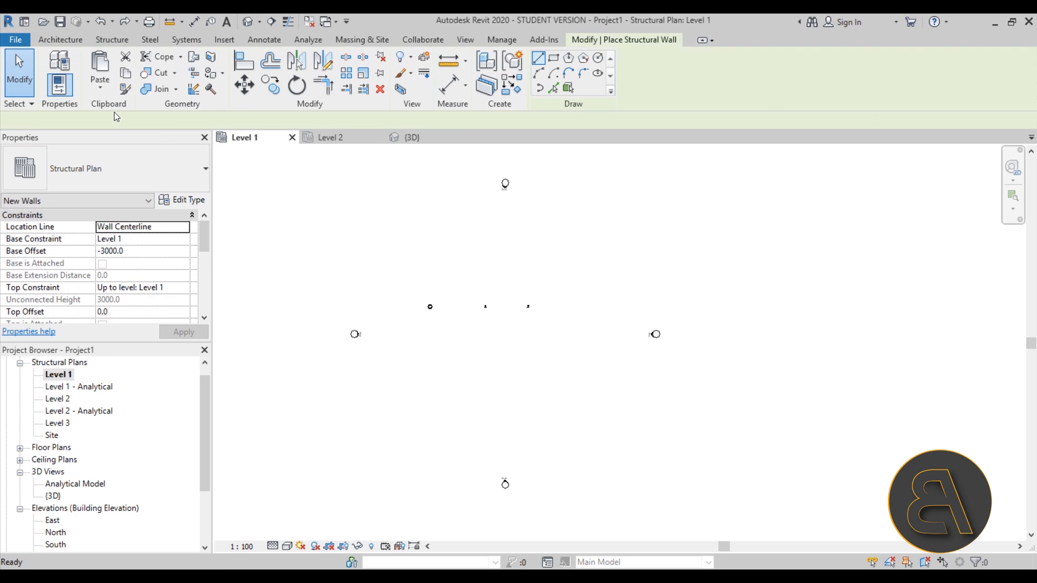
scroll(163, 249, "down", 5)
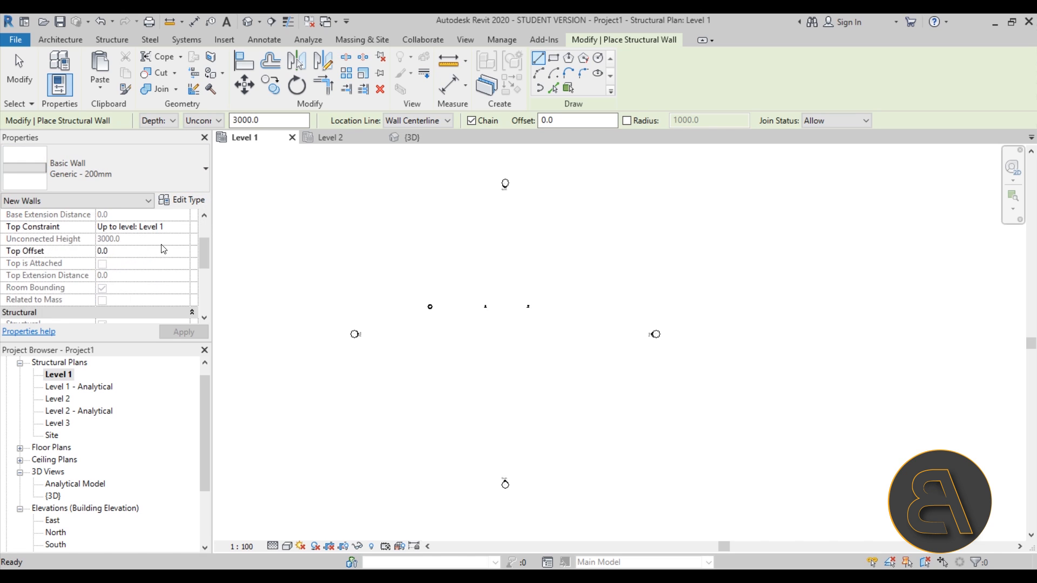
scroll(161, 250, "down", 1)
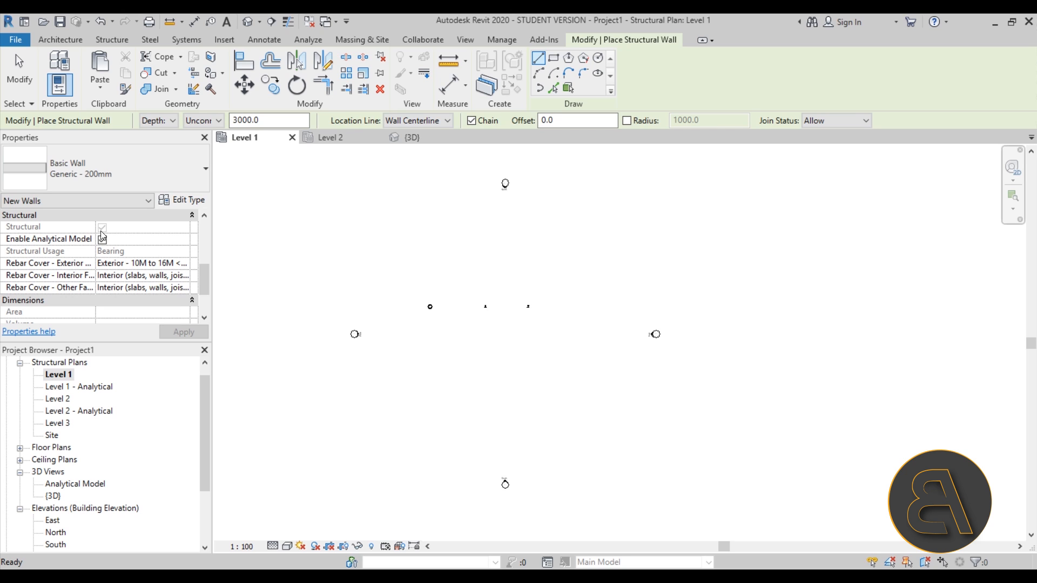
left_click(451, 356)
left_click(498, 355)
key("Escape")
key("Escape")
scroll(503, 390, "up", 5)
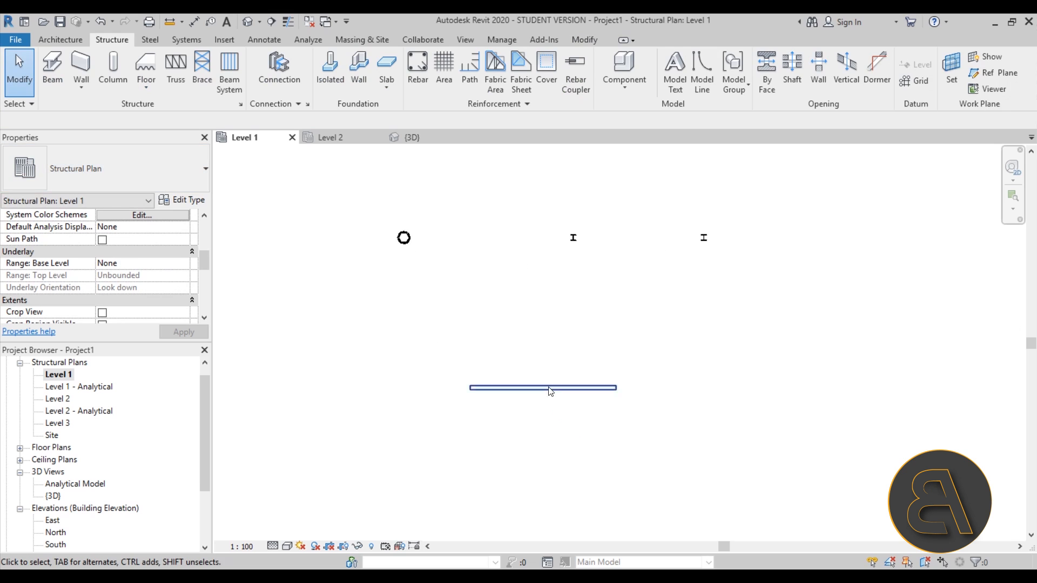
middle_click_drag(503, 390, 520, 363)
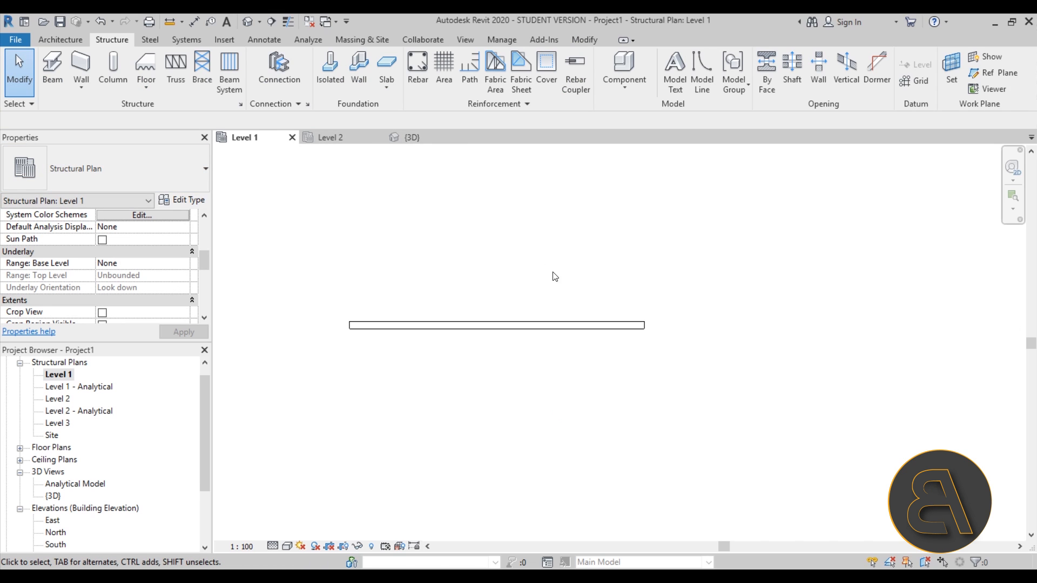
Examine the structural wall in the 3D view and how it extends downward from Level 1.
left_click(426, 137)
scroll(527, 324, "up", 3)
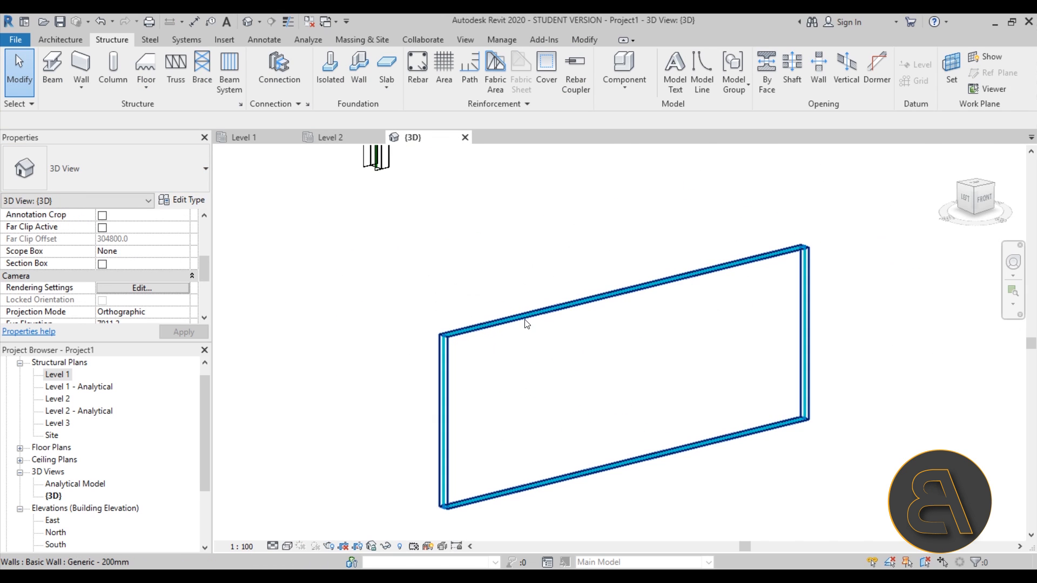
left_click(439, 271)
scroll(438, 271, "down", 4)
middle_click_drag(446, 276, 427, 300, "shift")
scroll(426, 301, "down", 2)
middle_click_drag(454, 351, 454, 338)
scroll(440, 298, "up", 3)
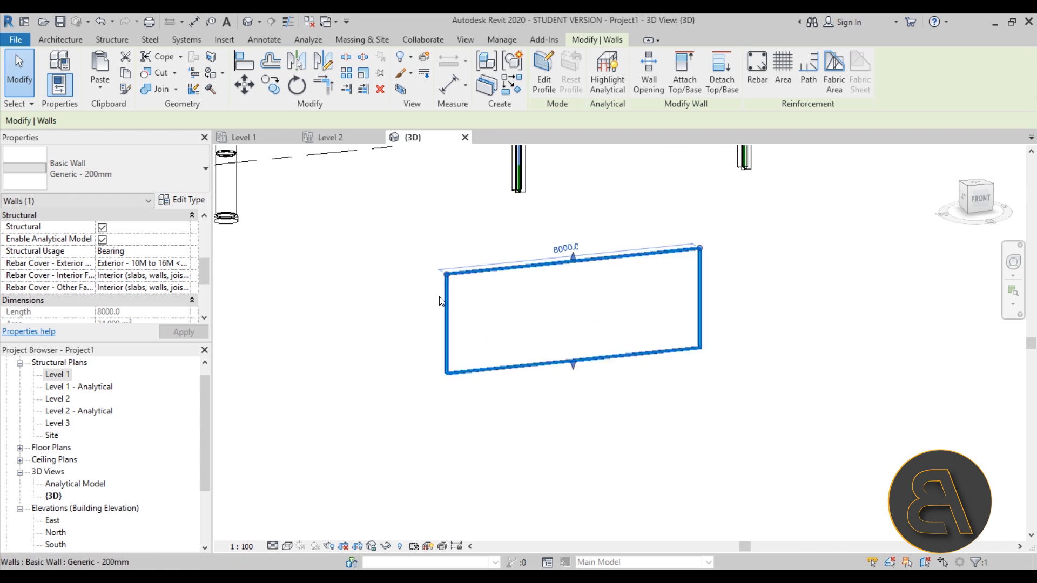
scroll(445, 356, "down", 3)
mouse_move(445, 356)
middle_mouse_down("shift")
mouse_move(435, 317)
mouse_move(453, 364)
mouse_move(444, 366)
middle_mouse_up("shift")
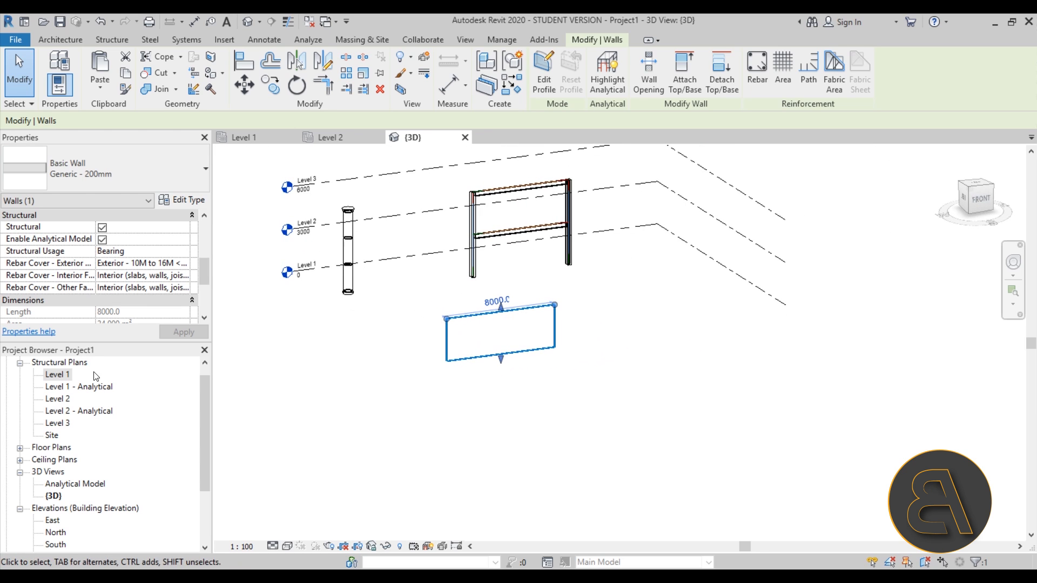
Delete the 8000 mm structural wall from the Level 1 plan.
left_click(244, 137)
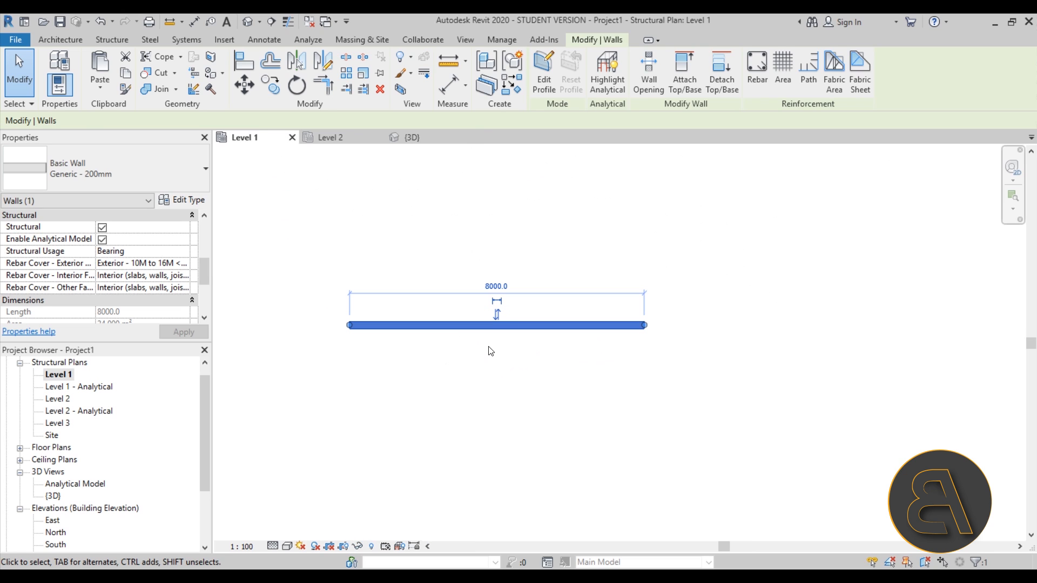
key("Delete")
scroll(465, 322, "down", 5)
middle_click_drag(494, 318, 443, 294)
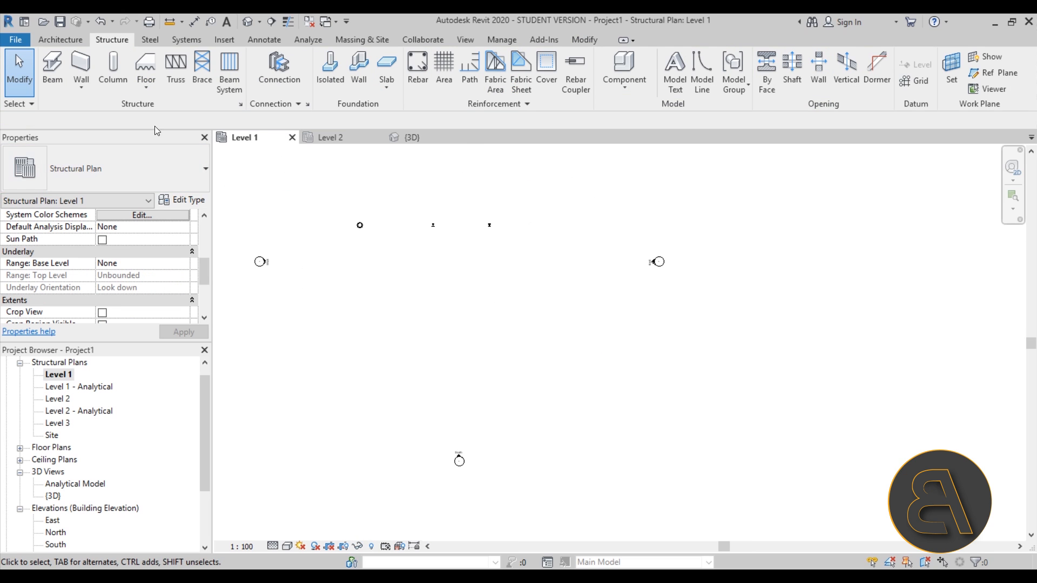
Configure the new structural wall with Height up to Level 3, keeping Wall Centerline as location line and Join Status at Allow.
left_click(82, 67)
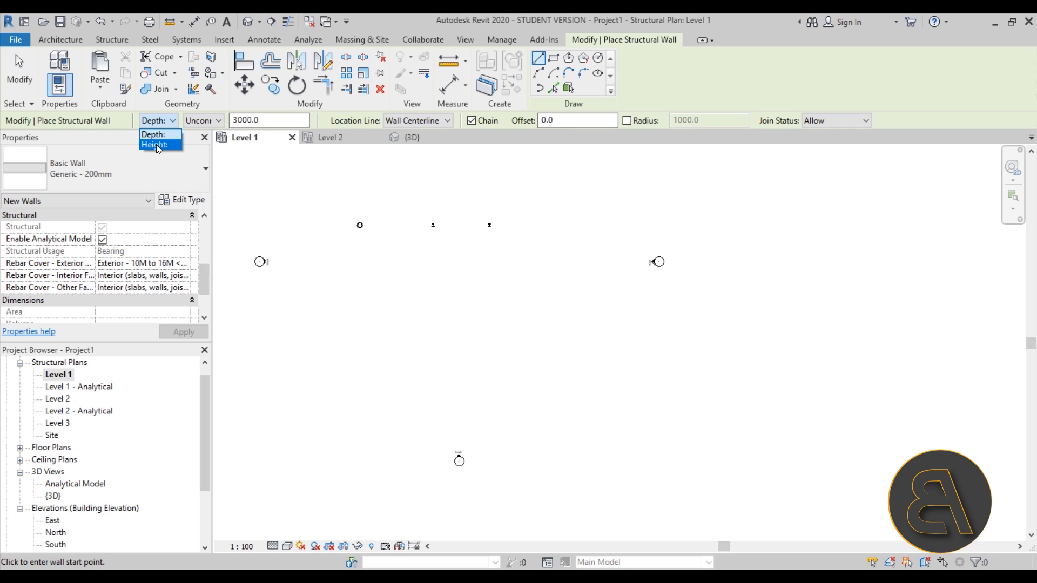
left_click(156, 145)
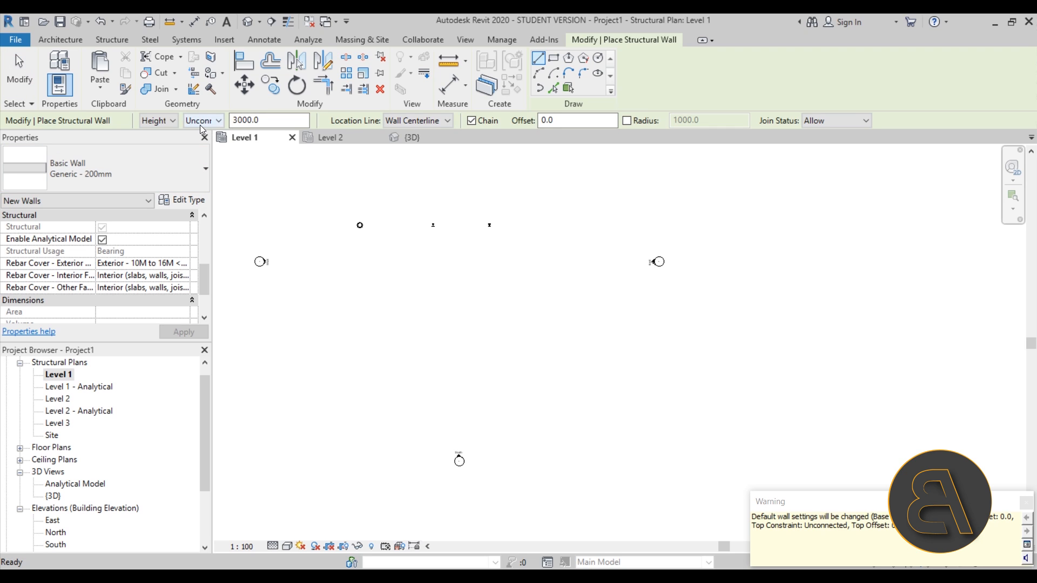
left_click(197, 126)
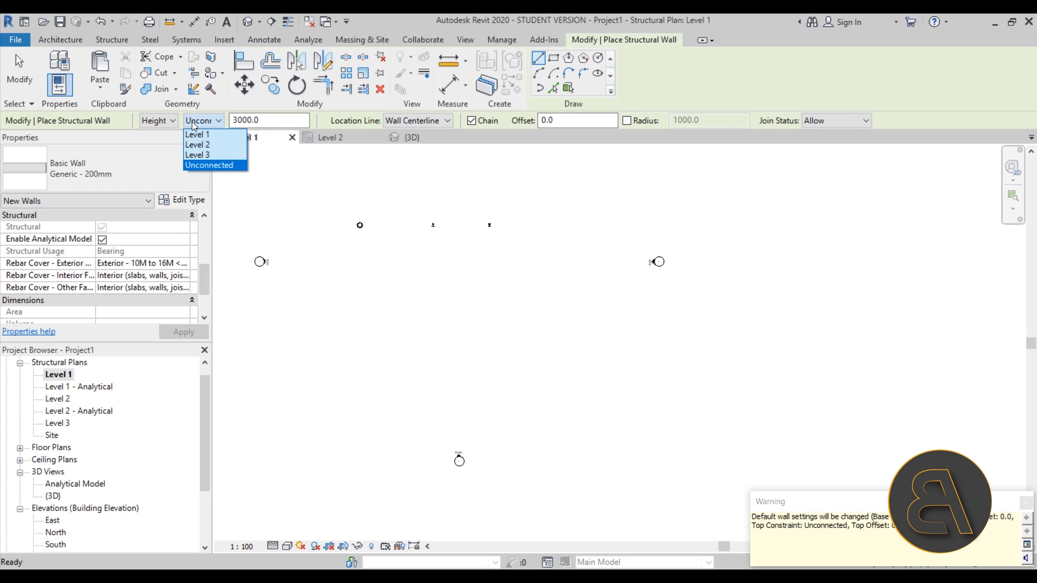
left_click(200, 154)
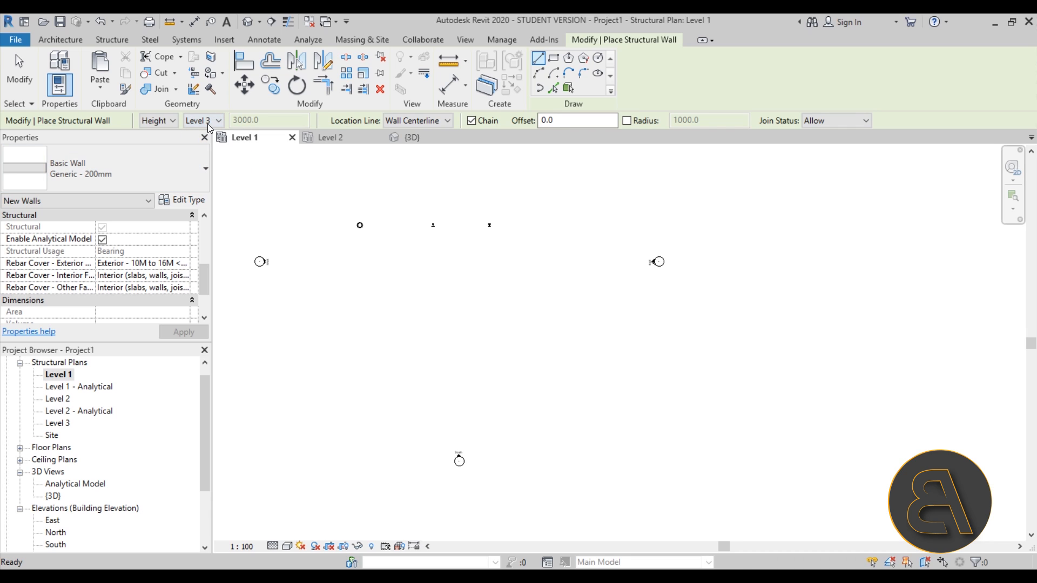
left_click(428, 125)
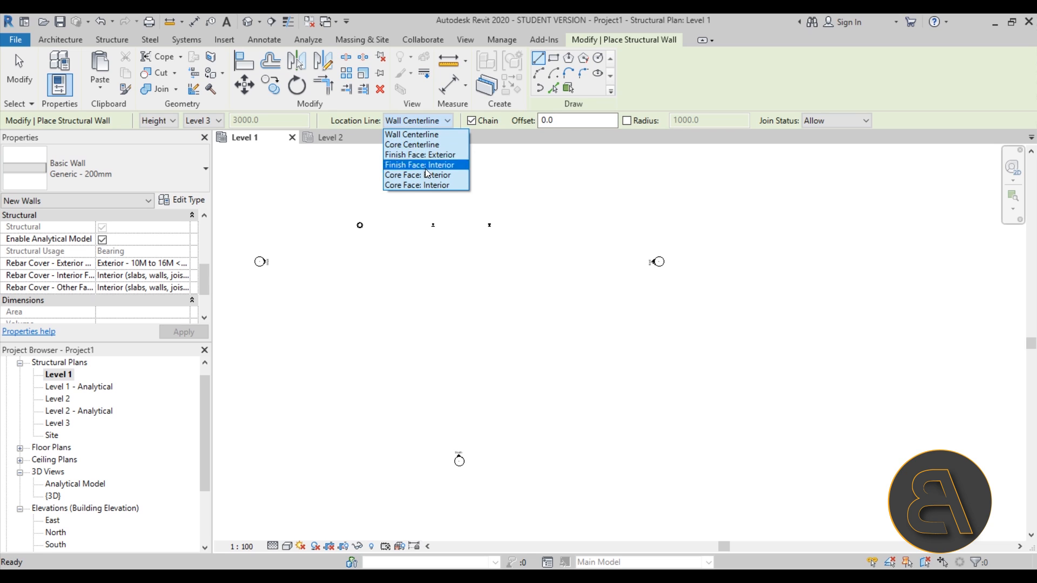
left_click(419, 121)
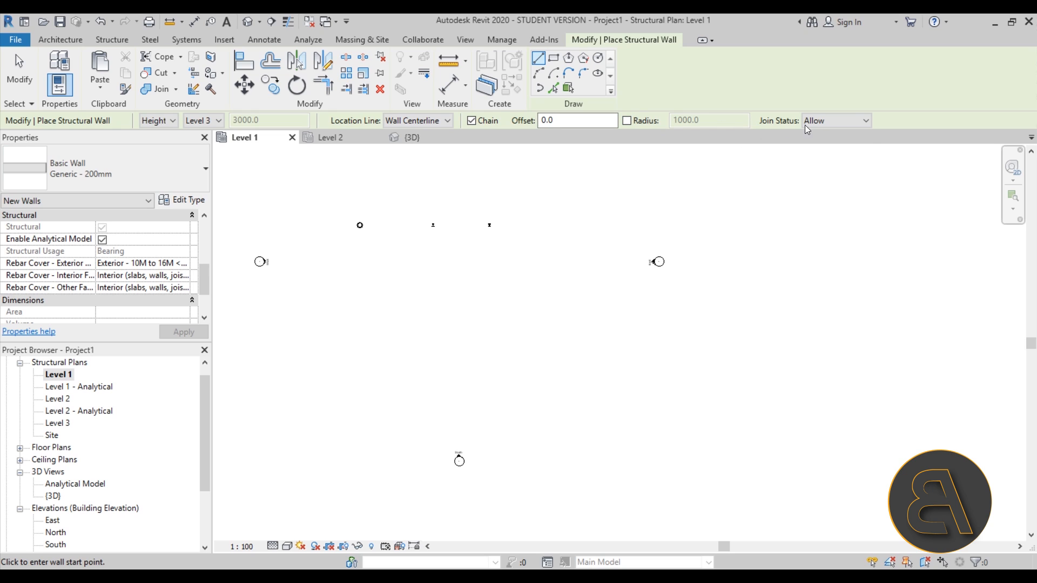
left_click(827, 121)
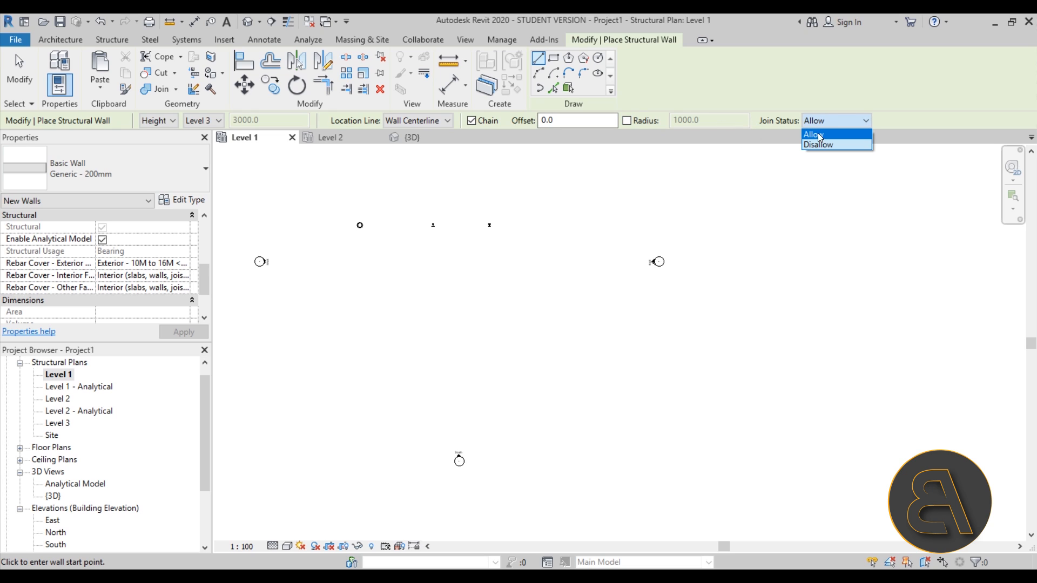
left_click(817, 126)
Draw a horizontal Generic - 200mm structural wall about 12300 mm long below the columns in the Level 1 plan.
scroll(371, 297, "up", 3)
left_click(382, 277)
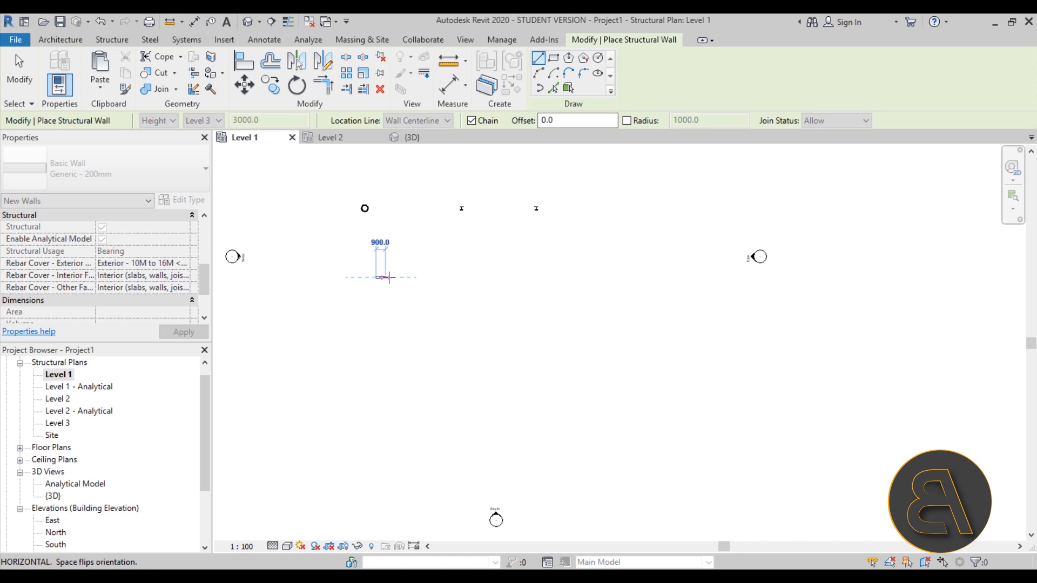
left_click(504, 277)
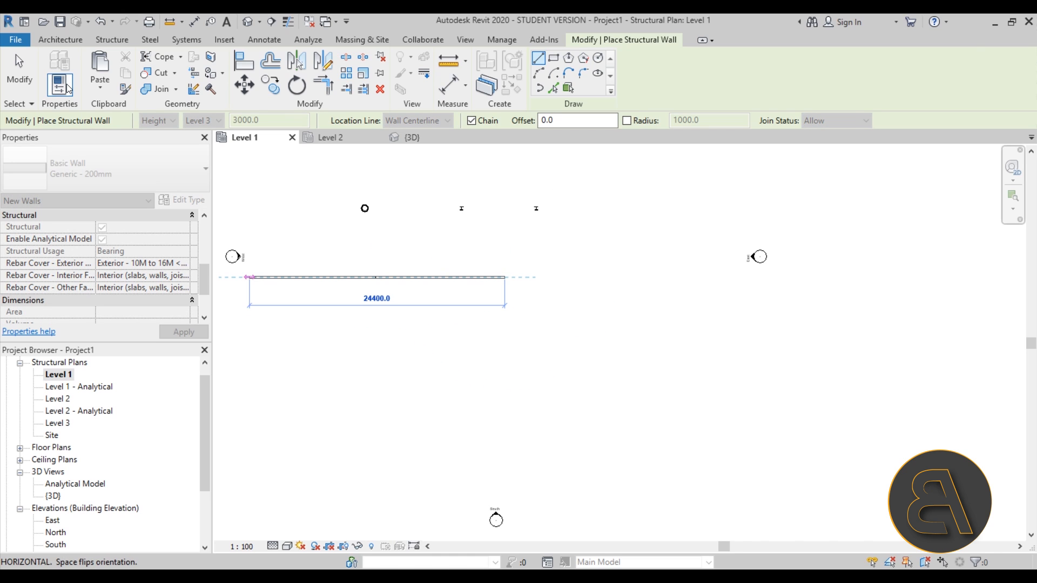
left_click(20, 76)
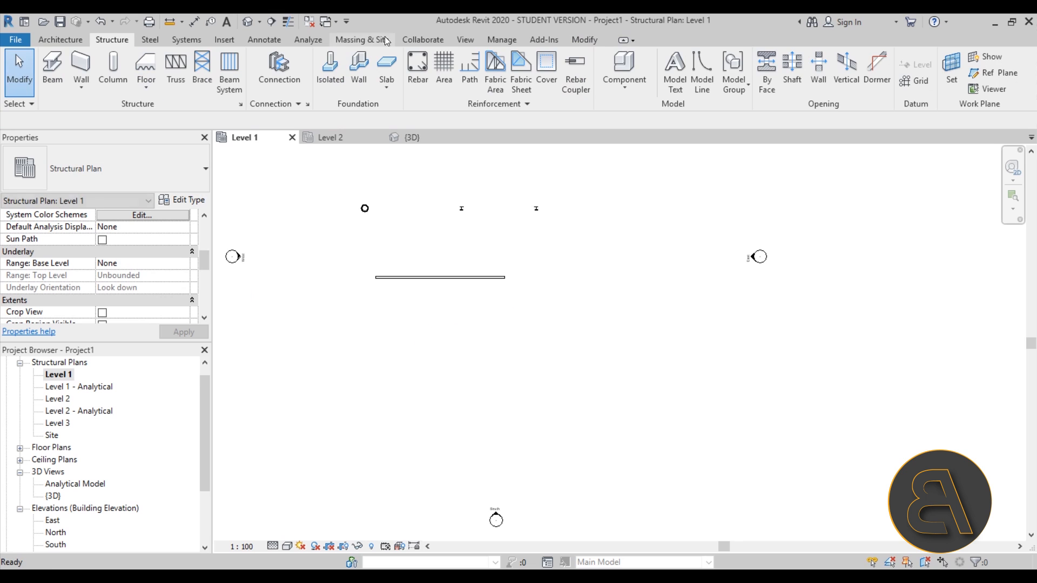
Shift the structural wall farther from the column frame in the 3D view, to about 7400 mm away.
left_click(395, 137)
mouse_move(476, 243)
middle_mouse_down("shift")
mouse_move(505, 287)
mouse_move(489, 257)
middle_mouse_up("shift")
scroll(488, 257, "up", 4)
left_click(507, 254)
left_click_drag(507, 254, 540, 260)
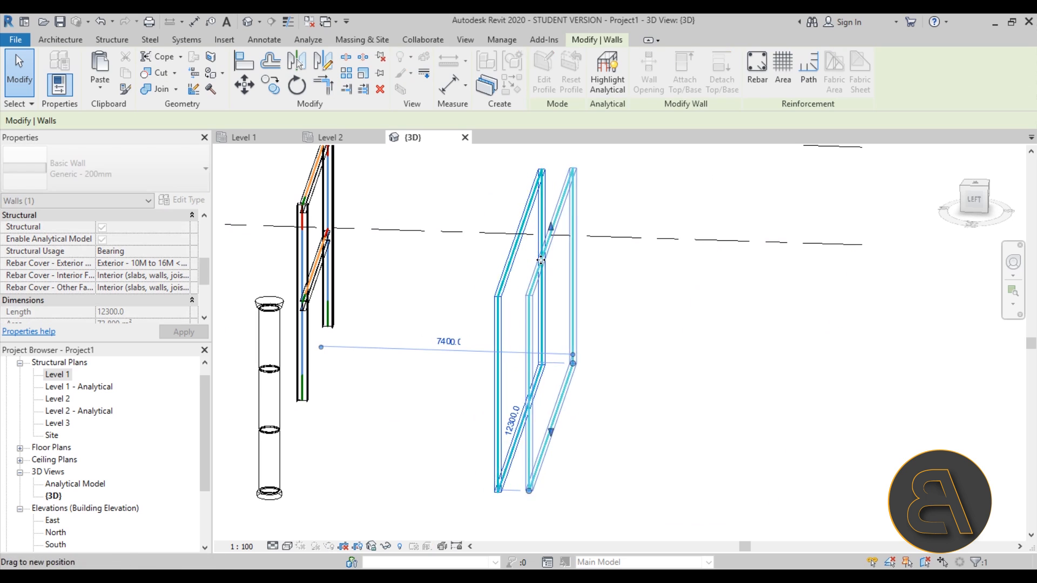
middle_click_drag(541, 261, 489, 332, "shift")
left_click(476, 295)
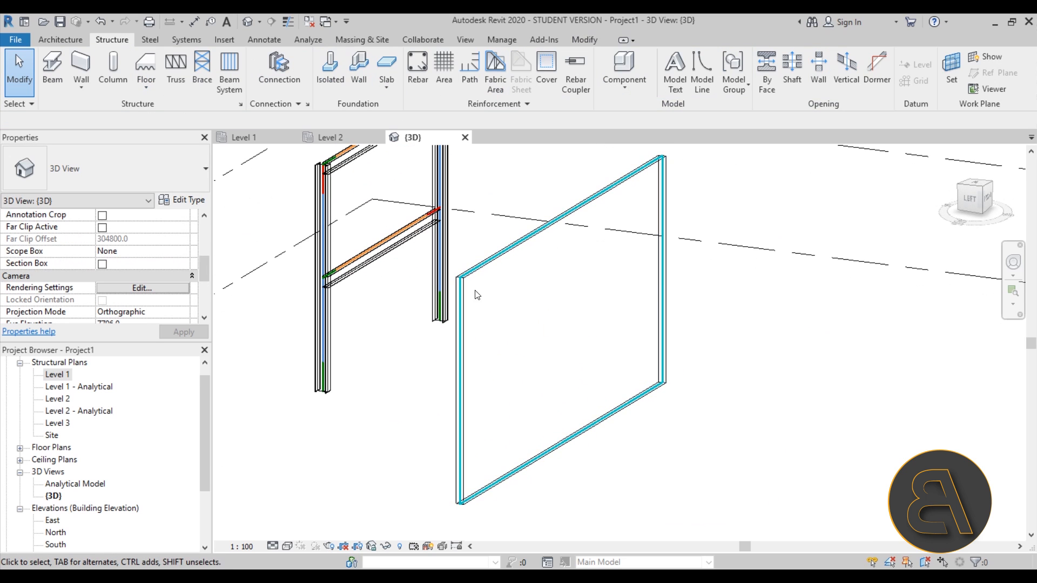
Examine the analytical line along the wall's edges and at its lower corner in the 3D view.
scroll(458, 261, "up", 8)
scroll(423, 257, "down", 5)
middle_click_drag(423, 257, 477, 491)
scroll(446, 440, "up", 6)
scroll(446, 440, "up", 1)
scroll(409, 352, "down", 4)
left_click(407, 346)
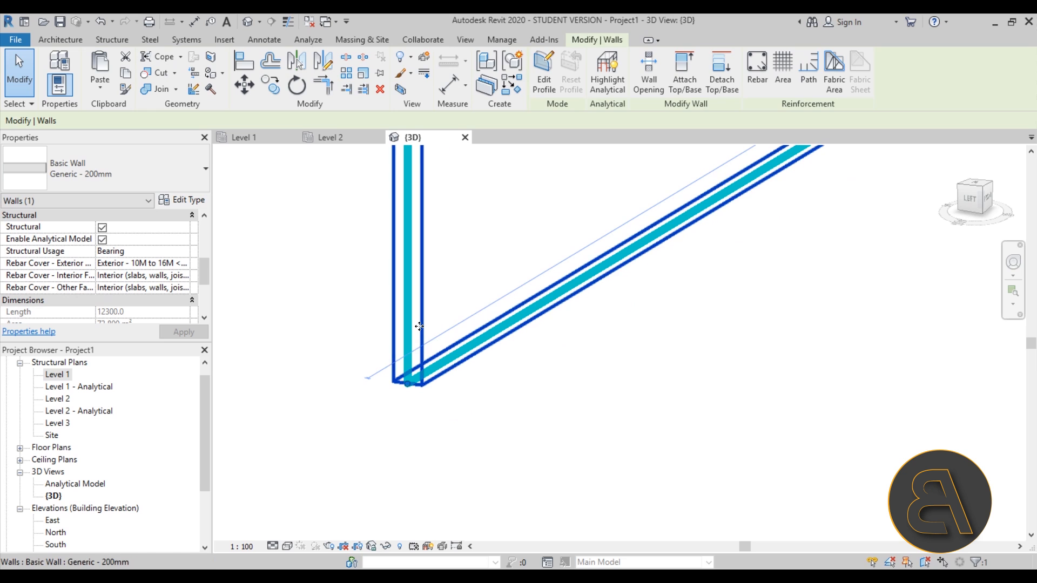
scroll(431, 451, "down", 3)
scroll(431, 452, "down", 3)
scroll(438, 386, "up", 3)
left_click(419, 443)
left_click(411, 435)
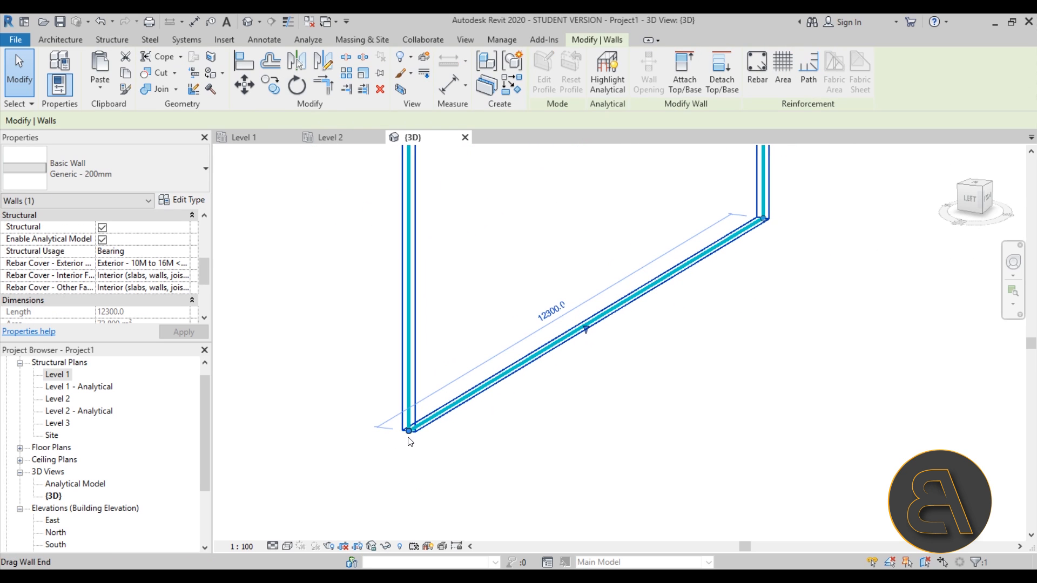
scroll(404, 429, "up", 5)
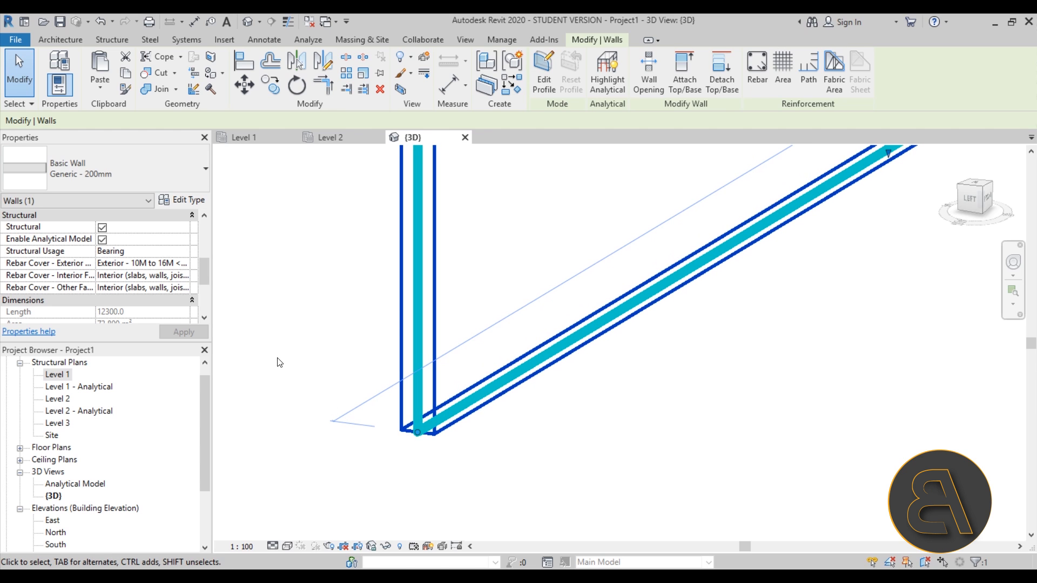
scroll(409, 425, "up", 3)
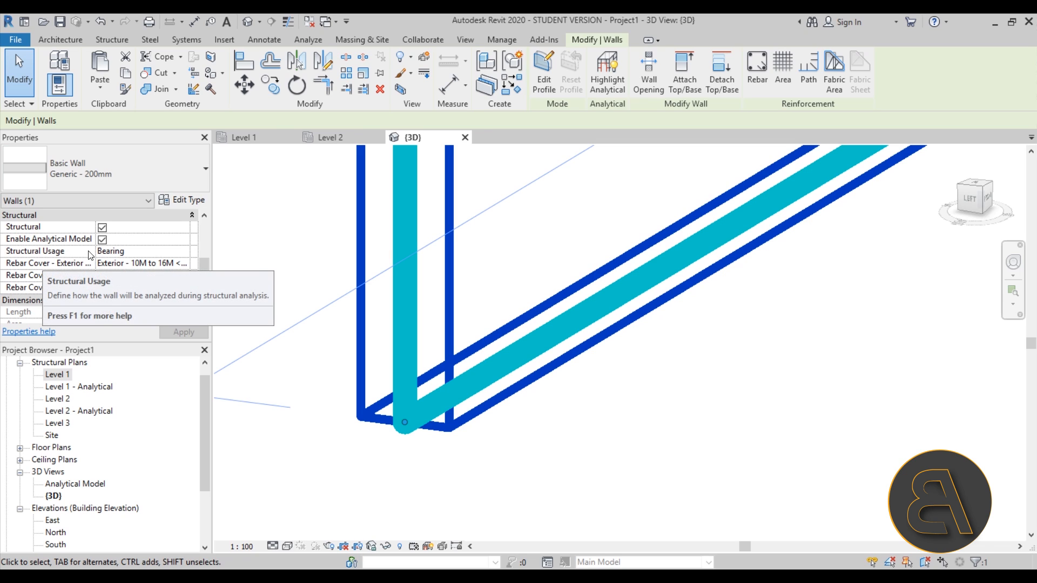
Review the wall's Structural Usage options and its remaining structural and dimension properties.
left_click(164, 252)
left_click(184, 252)
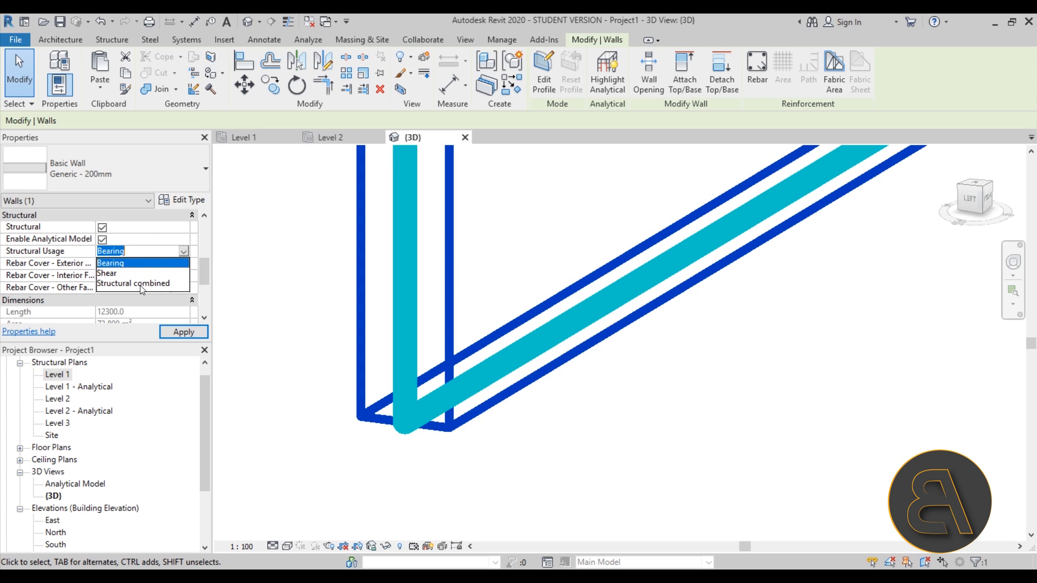
left_click(184, 251)
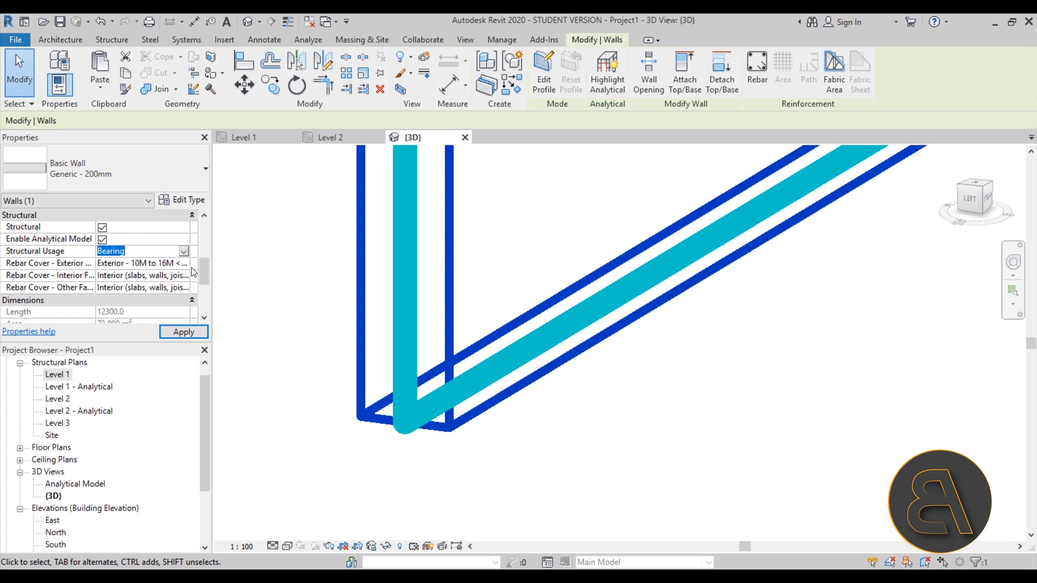
scroll(118, 278, "down", 2)
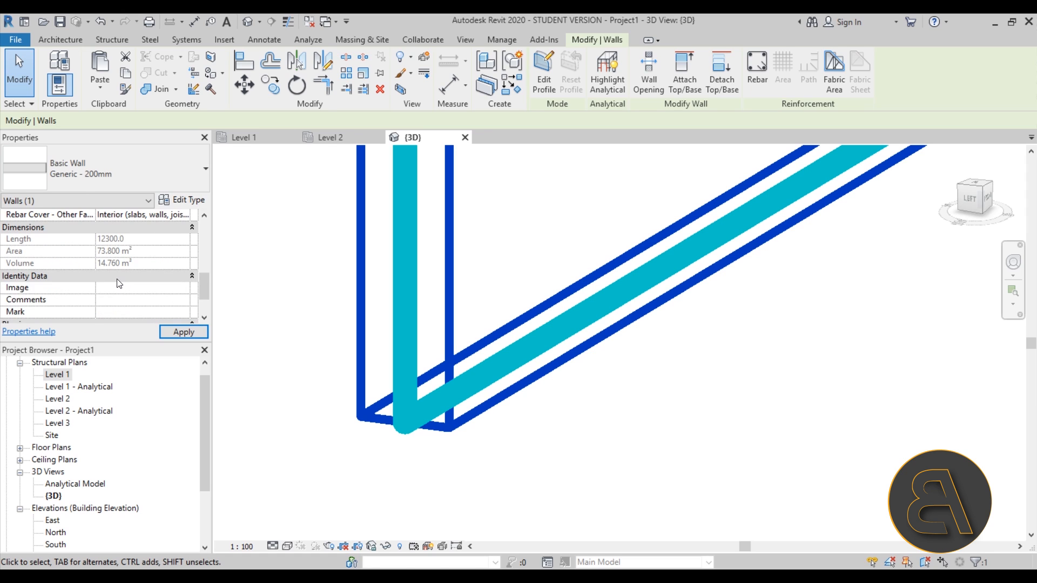
scroll(118, 281, "up", 3)
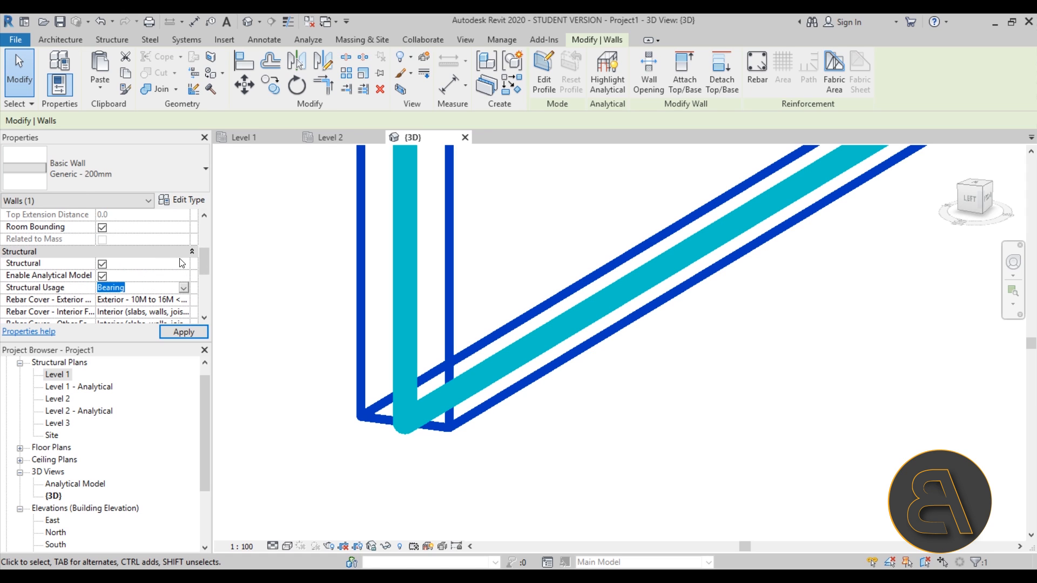
Inspect the whole structural wall and its analytical outline beside the column frame in the 3D view.
scroll(540, 378, "down", 5)
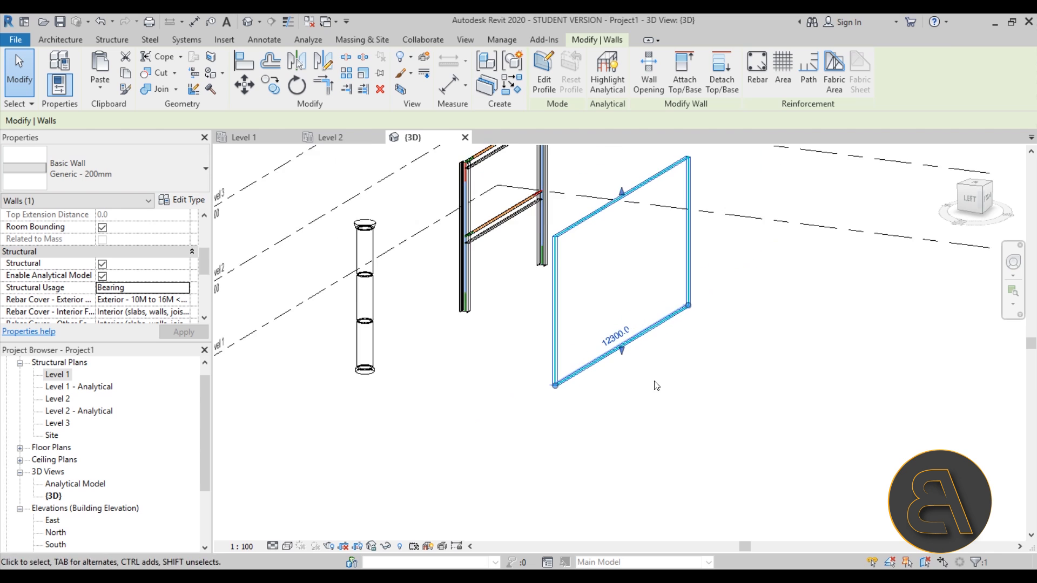
middle_click_drag(653, 385, 647, 408)
left_click(681, 403)
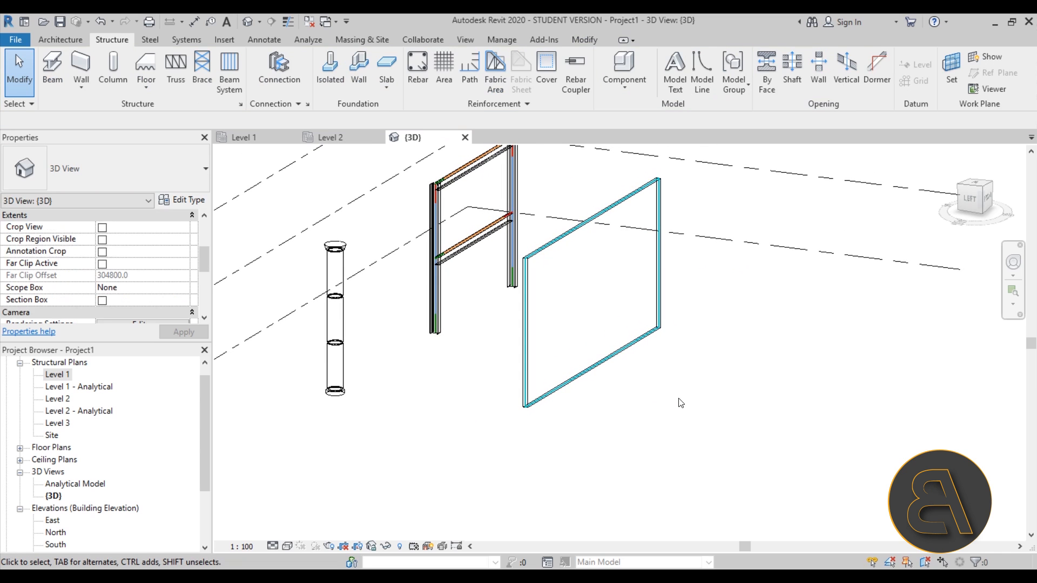
left_click(626, 345)
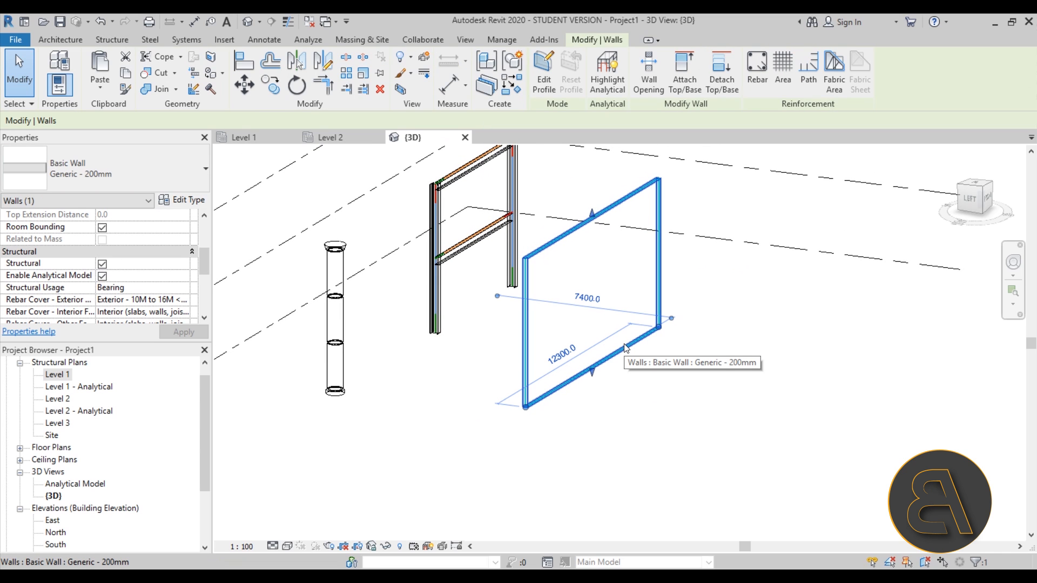
left_click(624, 366)
left_click(622, 351)
left_click(635, 375)
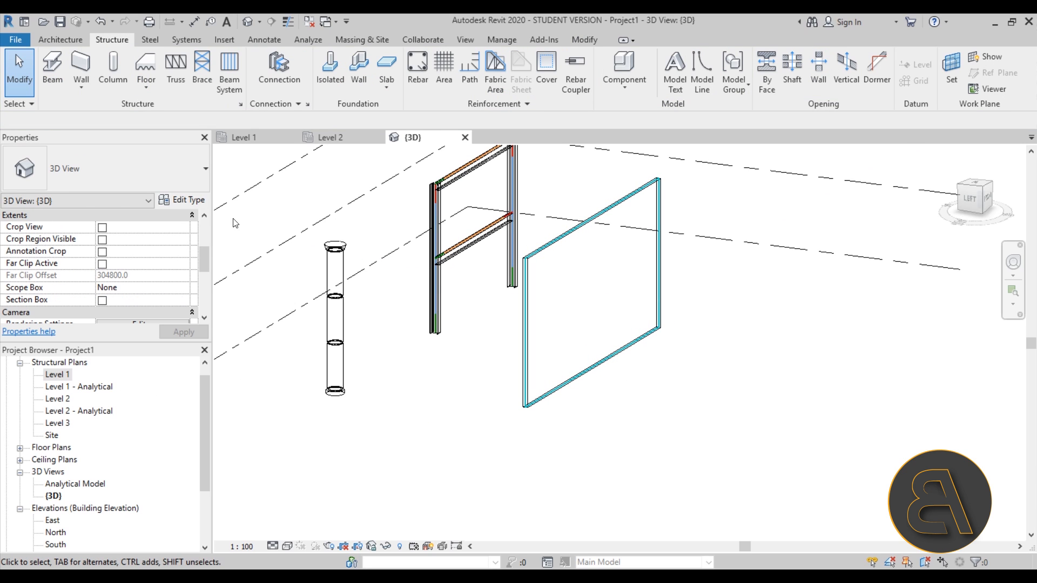
Place a vertical UC305x305x97 structural column with Height up to Level 3, about 4700 mm below the wall in the Level 1 plan.
left_click(248, 137)
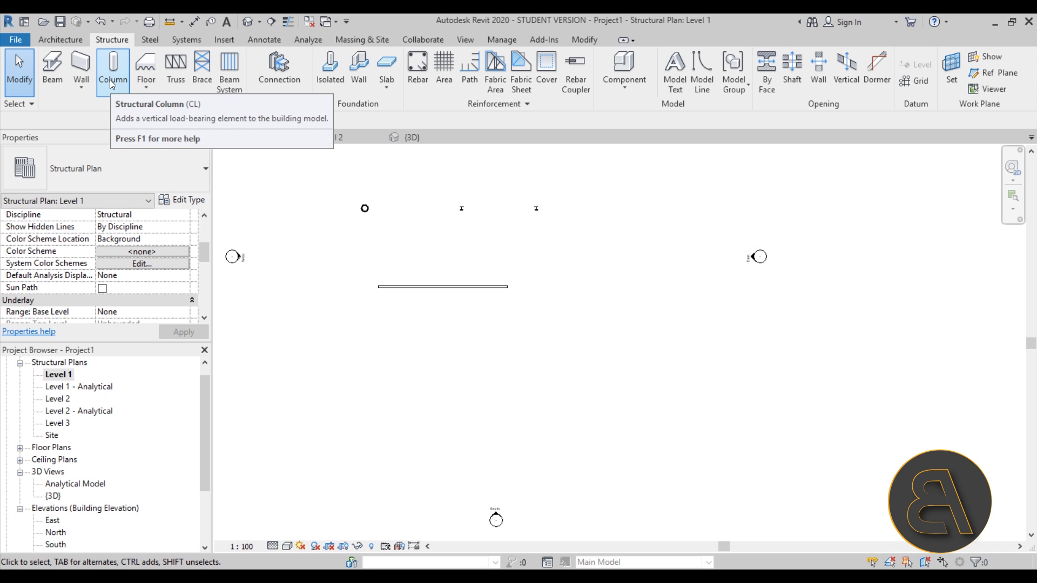
left_click(80, 39)
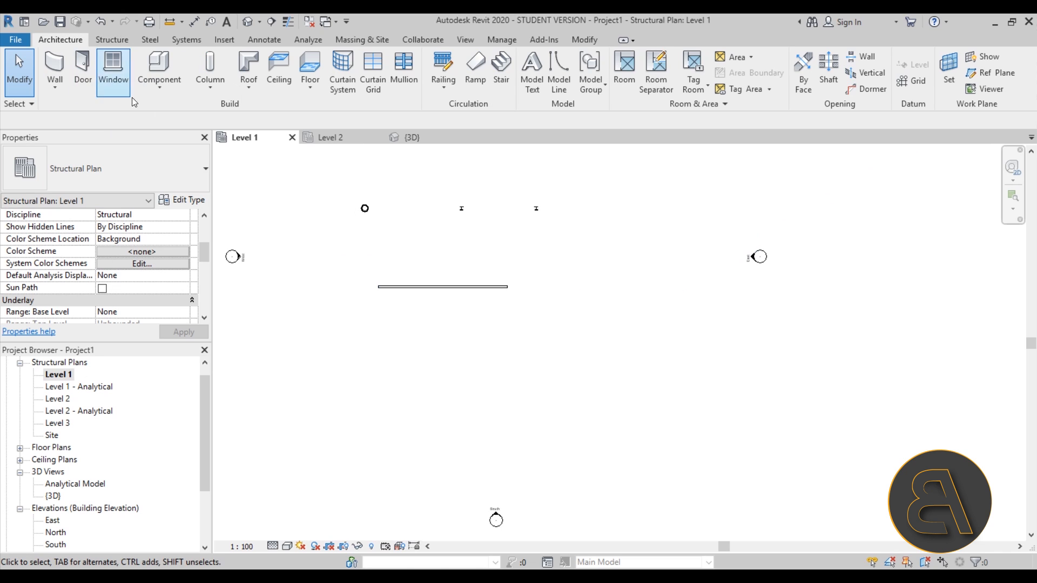
left_click(104, 40)
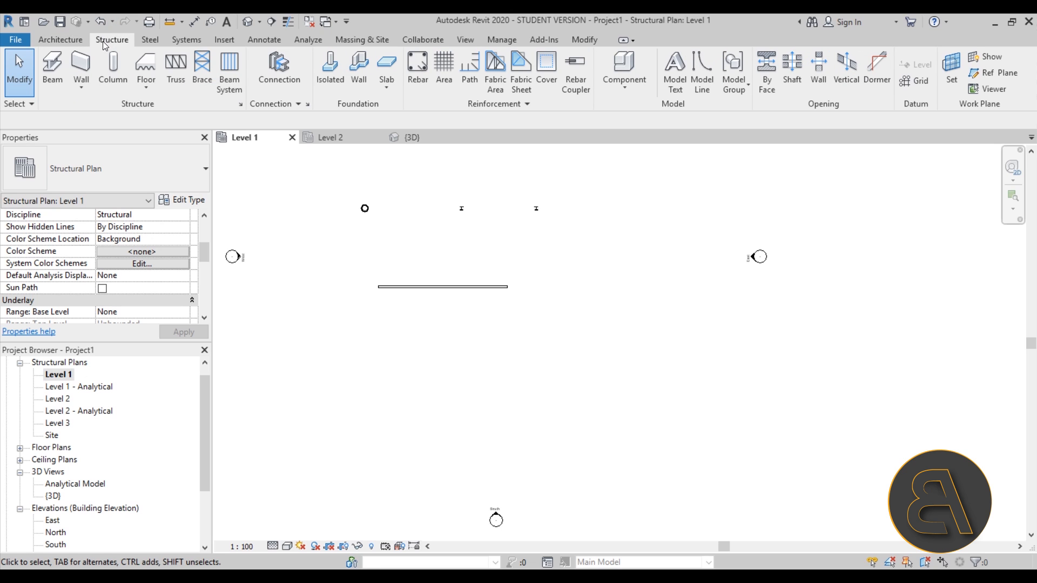
left_click(116, 77)
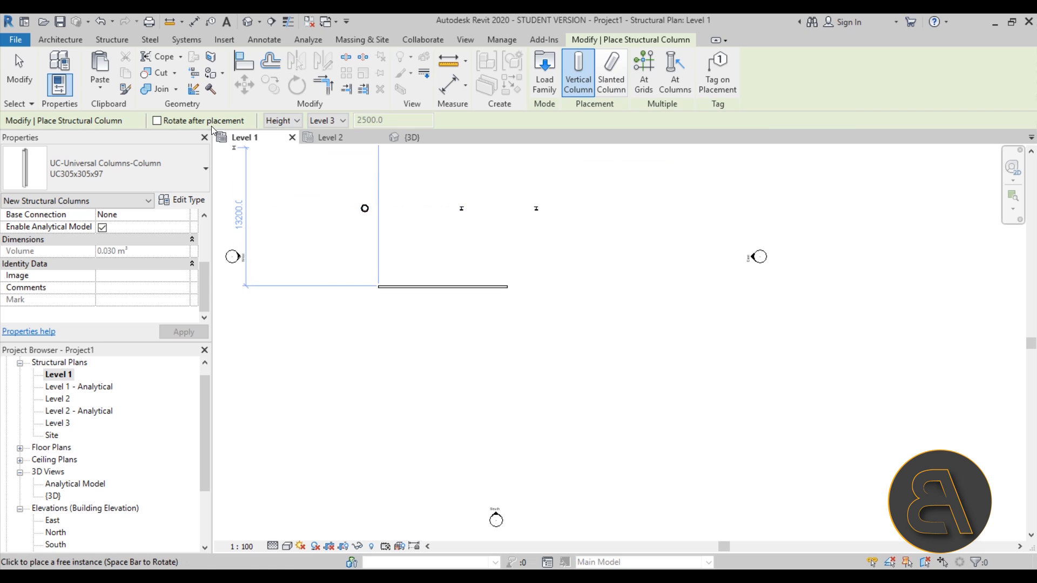
left_click(282, 120)
left_click(286, 122)
scroll(405, 237, "up", 3)
scroll(427, 257, "down", 1)
scroll(431, 259, "down", 1)
middle_click_drag(469, 325, 452, 209)
left_click(417, 315)
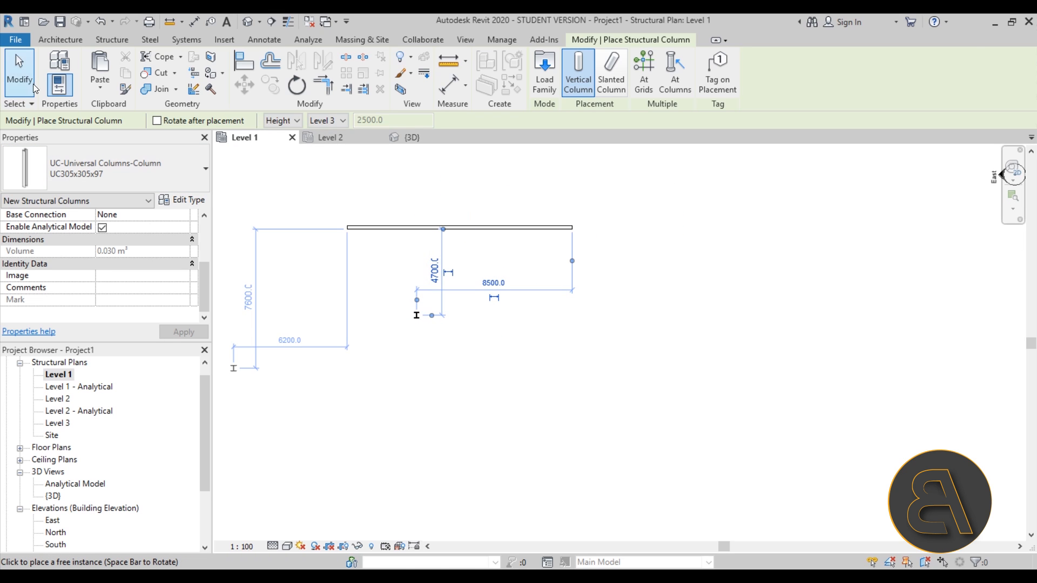
left_click(31, 85)
Examine the new structural column and its analytical line from top to base in the 3D view.
left_click(412, 137)
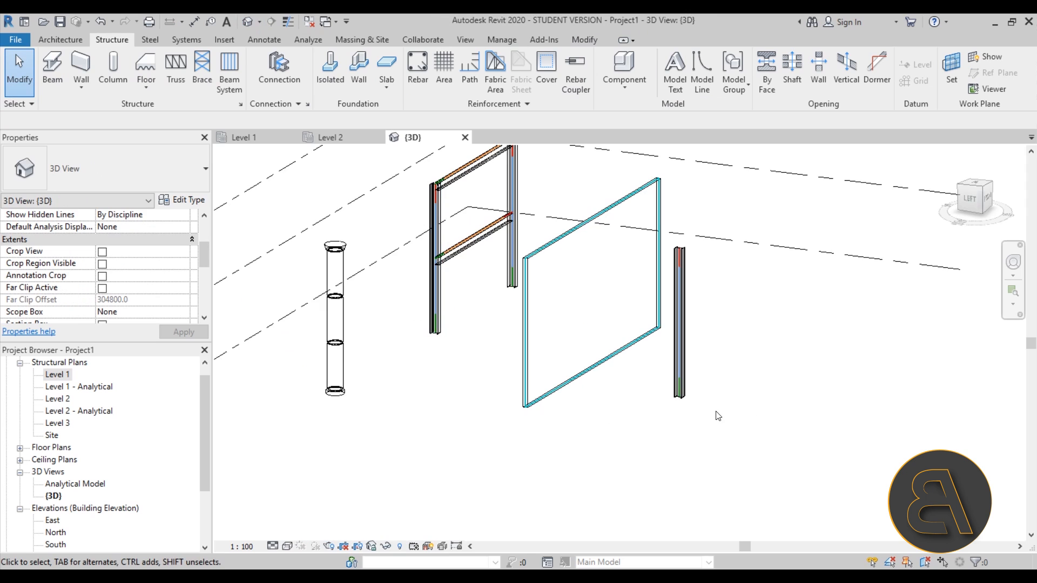
scroll(677, 288, "up", 2)
left_click(660, 289)
middle_click_drag(740, 197, 684, 224, "shift")
scroll(684, 221, "up", 3)
middle_click_drag(699, 280, 675, 253, "shift")
left_click(676, 252)
scroll(610, 181, "up", 3)
scroll(626, 202, "down", 3)
middle_click_drag(626, 202, 627, 348, "shift")
scroll(641, 359, "up", 4)
scroll(642, 363, "down", 3)
middle_click_drag(706, 354, 683, 378, "shift")
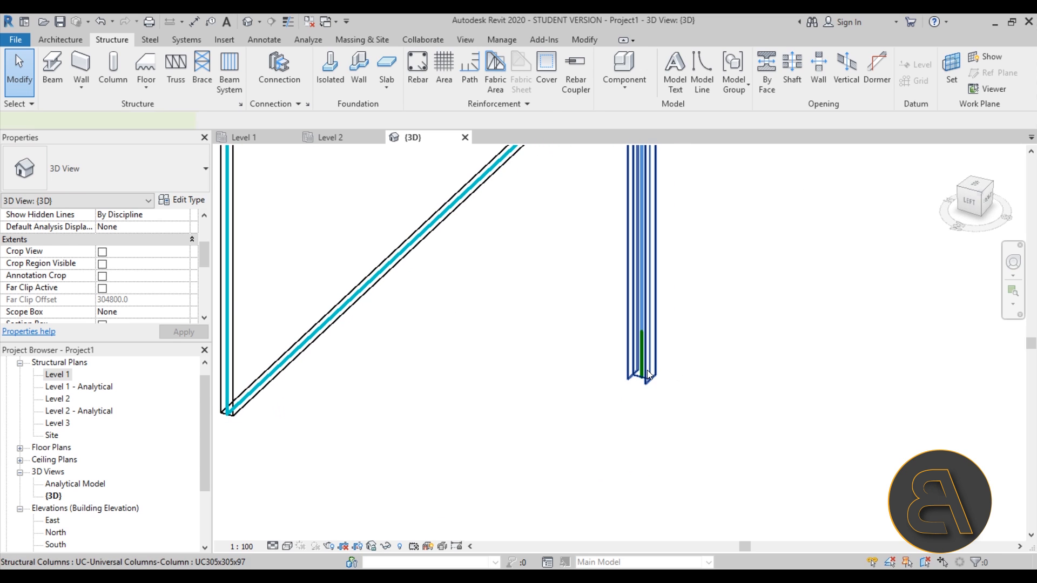
Select the new column and review its level constraints, structural material and analytical model properties.
left_click(644, 353)
scroll(126, 265, "up", 3)
scroll(125, 265, "up", 2)
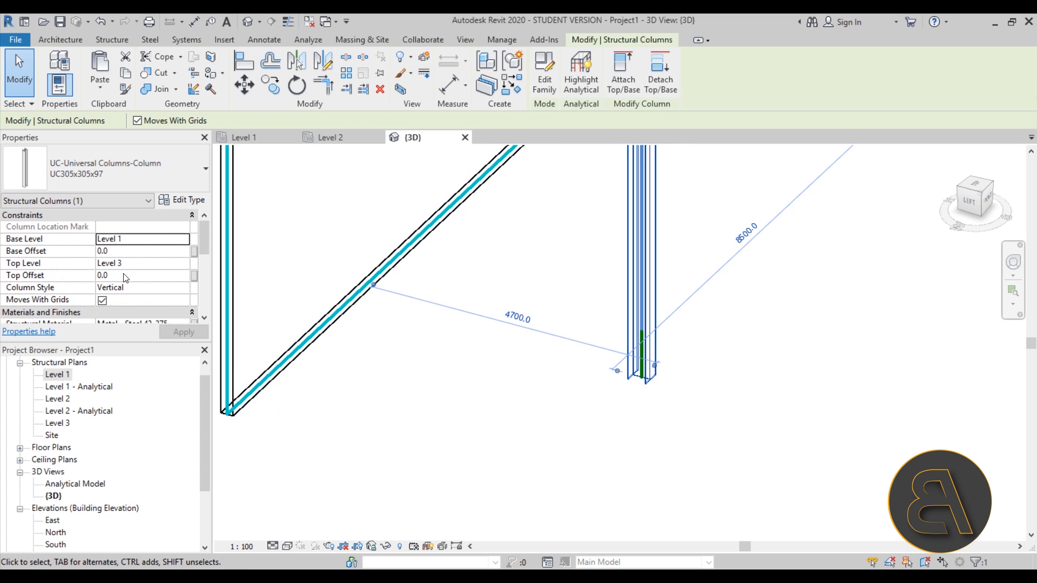
scroll(141, 266, "down", 5)
scroll(140, 267, "up", 5)
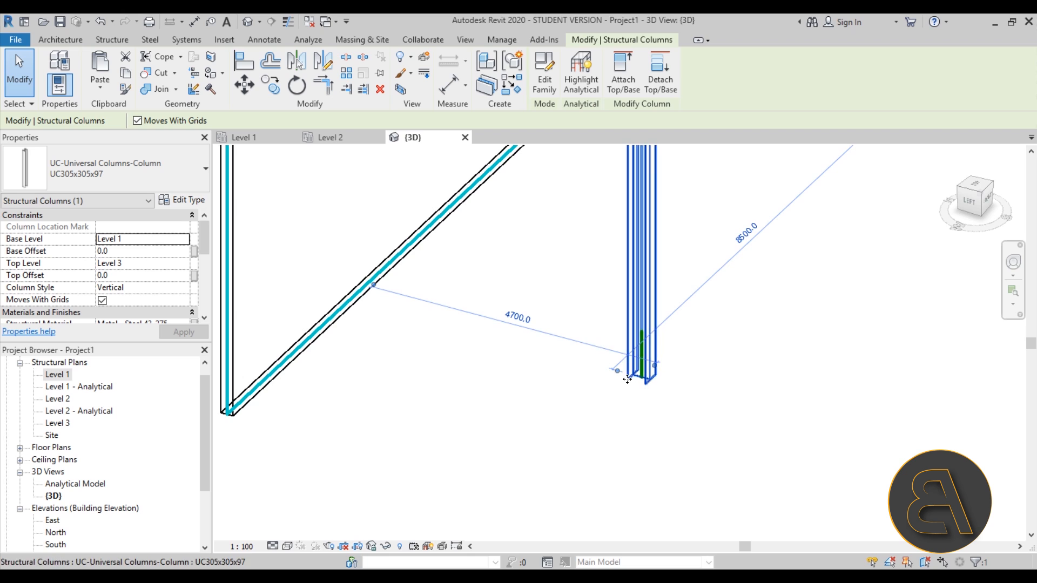
scroll(627, 370, "up", 3)
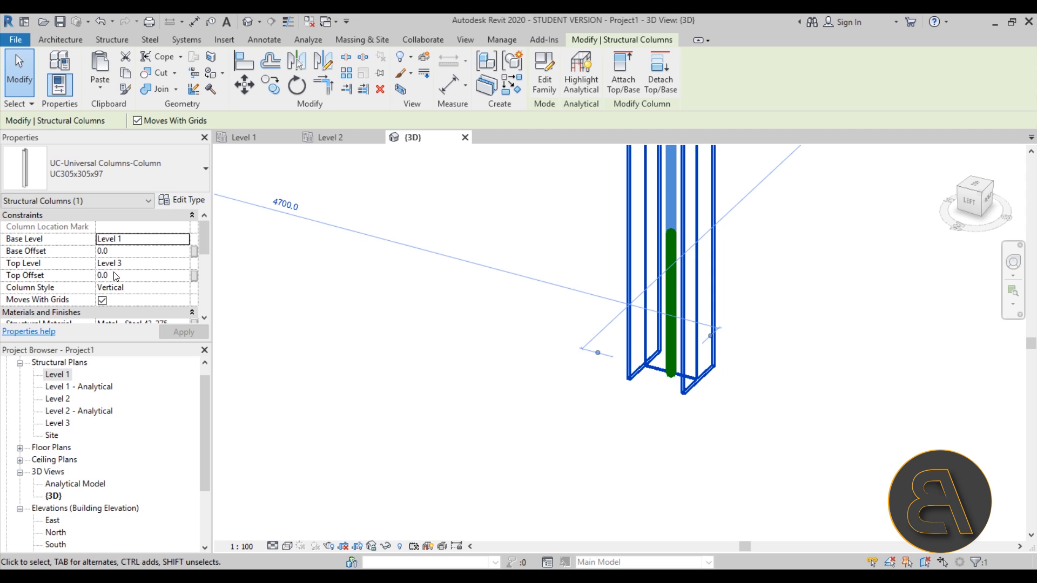
scroll(122, 266, "down", 3)
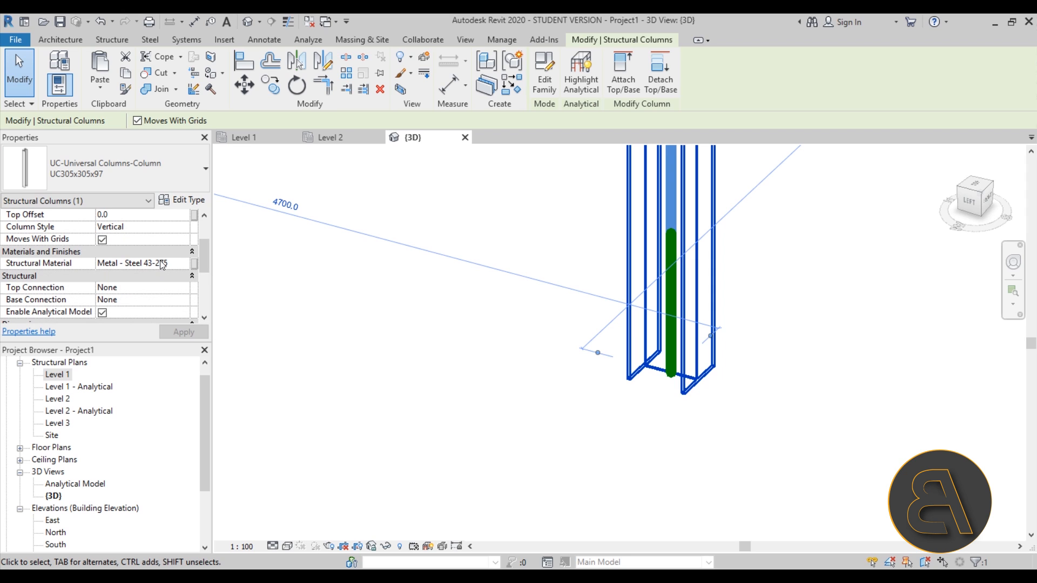
Turn the selected structural column's analytical model off and back on to compare its display in the 3D view.
scroll(69, 300, "down", 2)
left_click(102, 275)
left_click(650, 394)
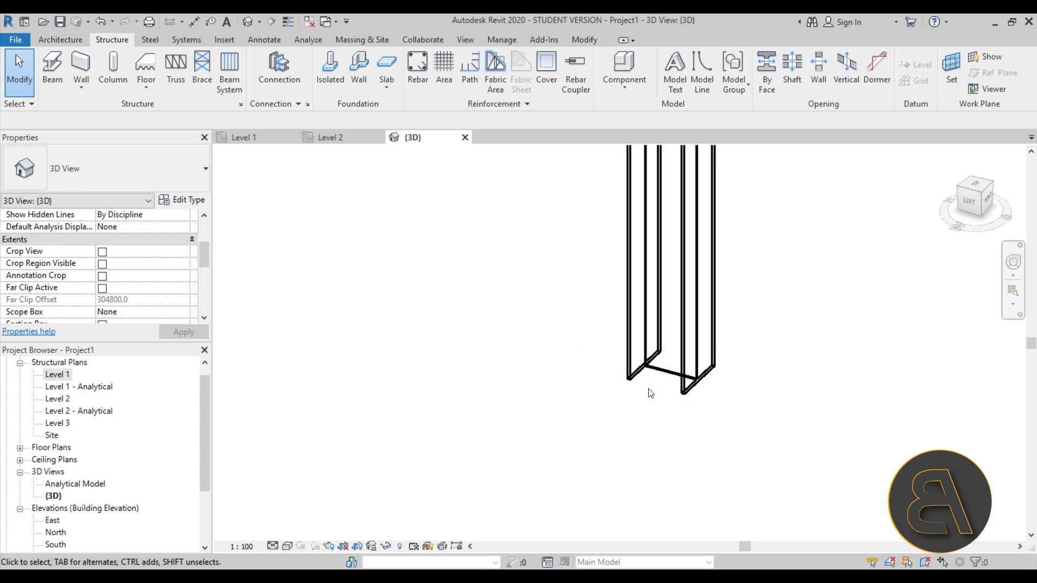
middle_click_drag(650, 393, 644, 324, "shift")
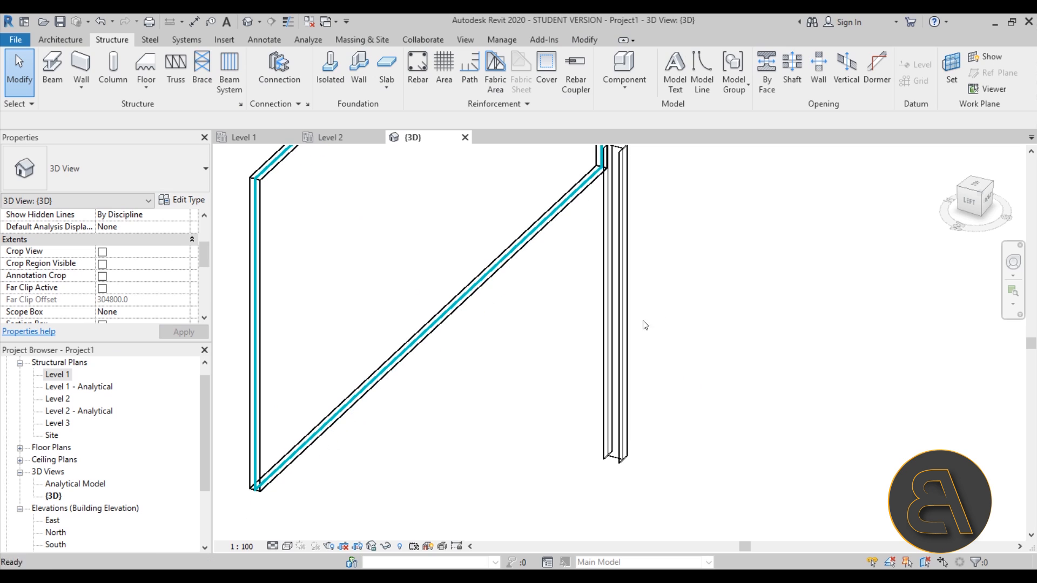
left_click(624, 336)
left_click(102, 276)
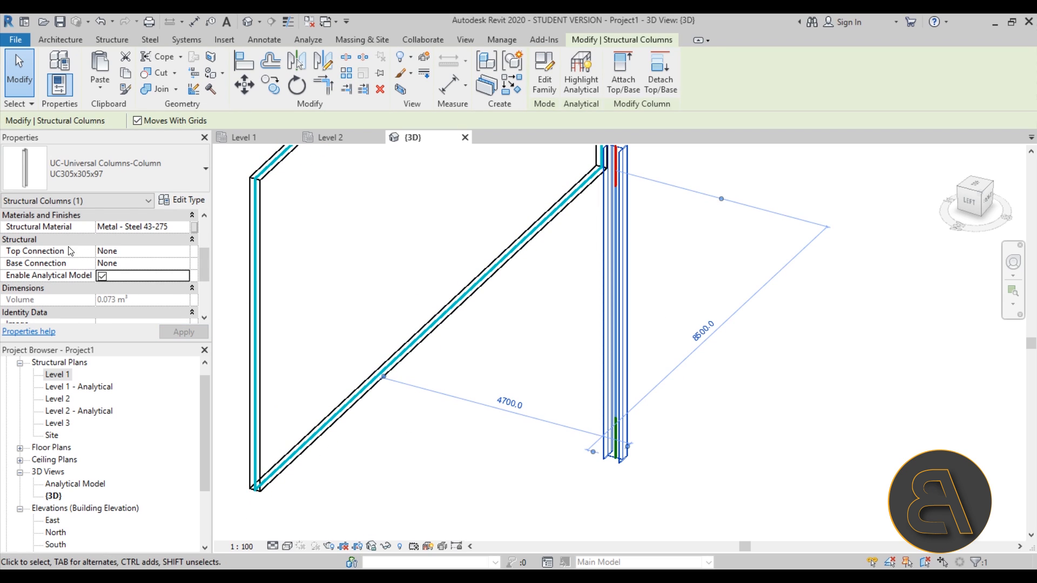
Review the Top Connection and Base Connection options of the structural column and inspect its upper end in the 3D view.
left_click(181, 252)
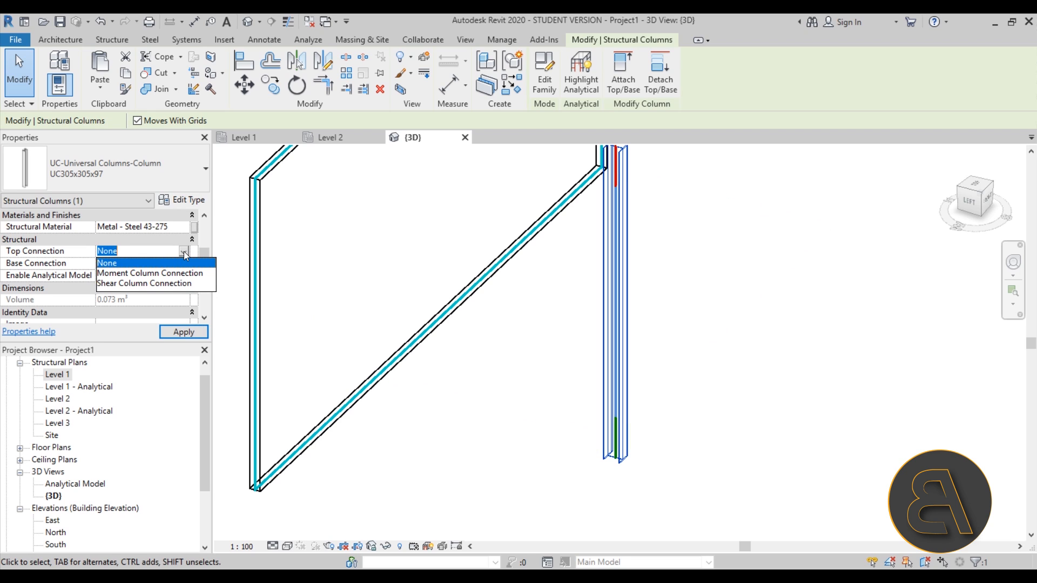
left_click(184, 253)
left_click(184, 264)
left_click(184, 264)
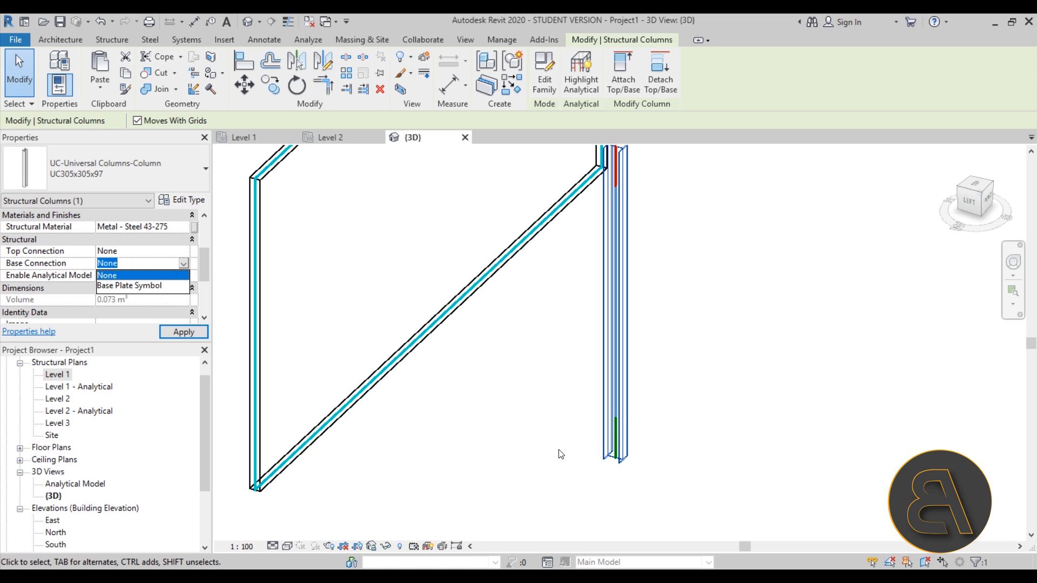
left_click(690, 350)
scroll(659, 348, "up", 5)
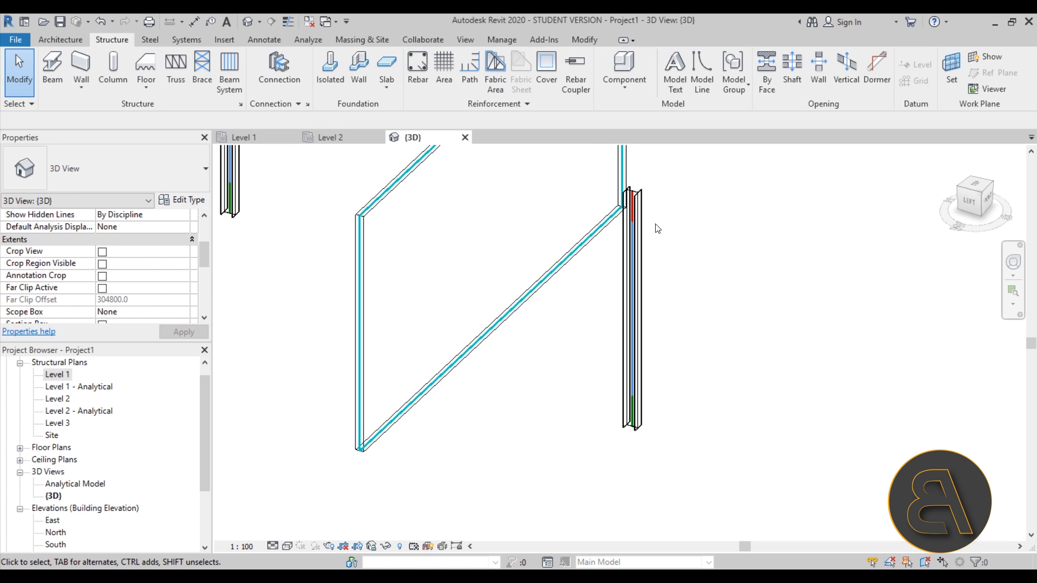
left_click(621, 240)
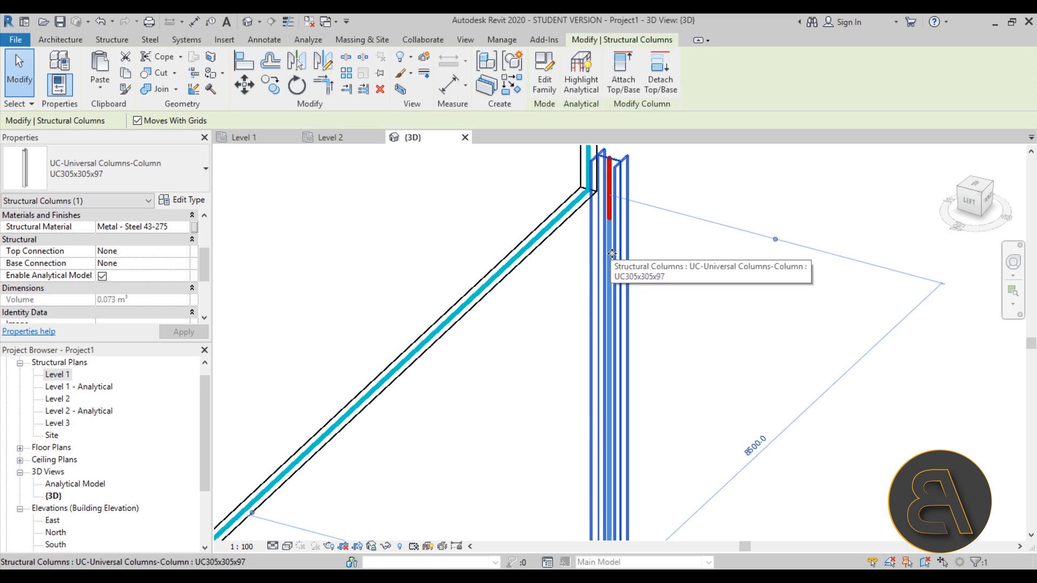
left_click(579, 296)
Compare the properties of the M_Metal Clad Column architectural column with those of the freestanding UC305x305x97 structural column.
scroll(696, 346, "down", 4)
scroll(696, 346, "down", 1)
middle_click_drag(696, 347, 599, 313, "shift")
scroll(435, 251, "up", 4)
left_click(462, 233)
scroll(449, 211, "down", 3)
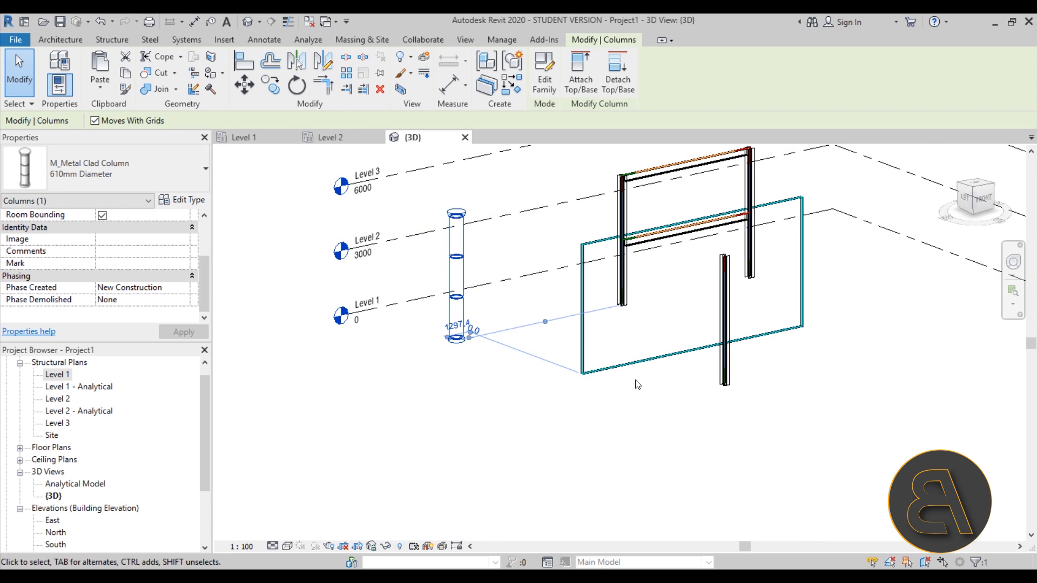
left_click(726, 367)
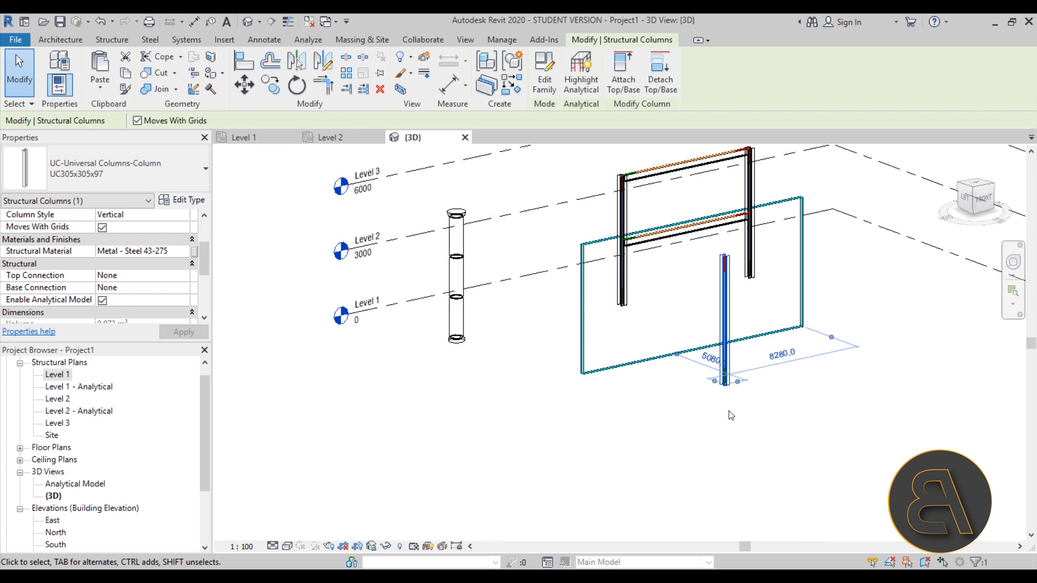
left_click(730, 415)
left_click(727, 366)
left_click(448, 335)
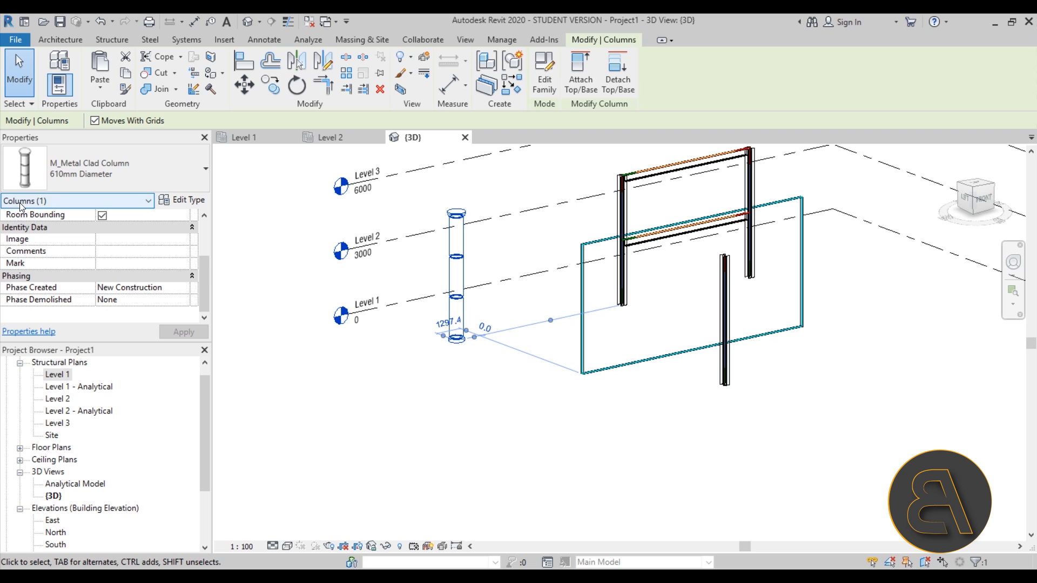
Examine the metal clad column from capital to base in the 3D view for an analytical line.
left_click(447, 292)
left_click(453, 348)
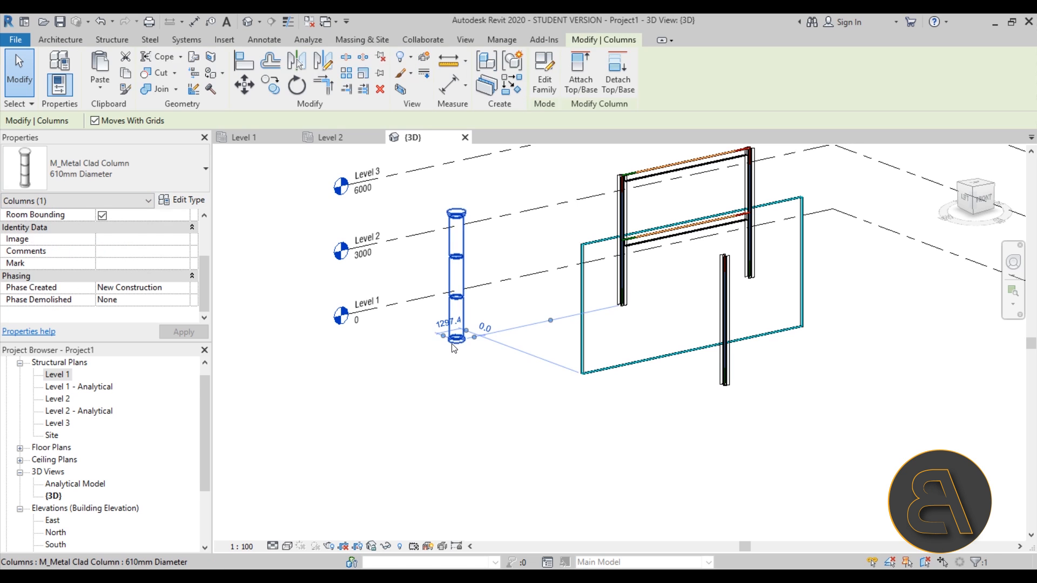
scroll(431, 259, "up", 5)
left_click(428, 296)
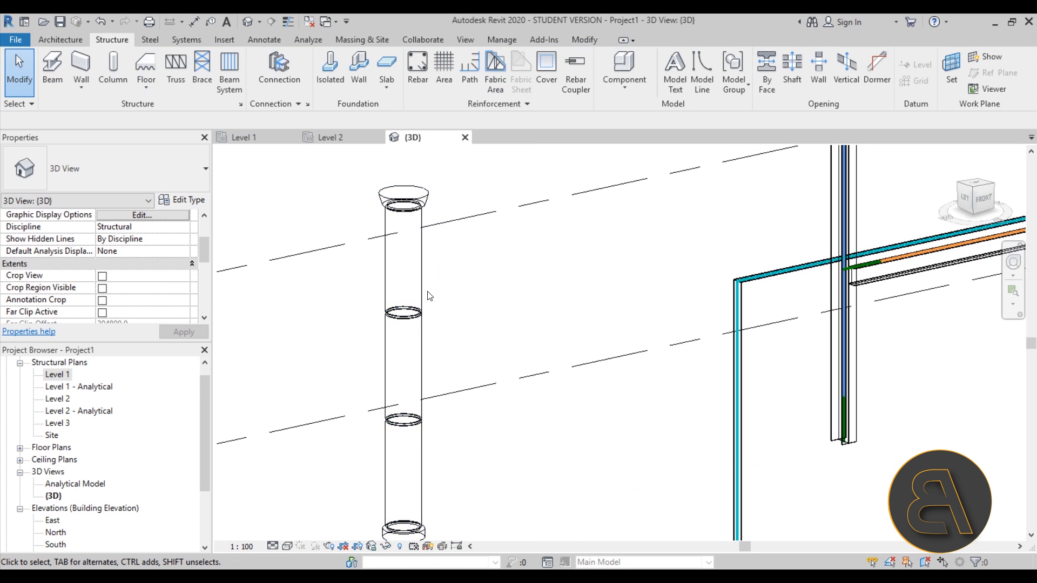
scroll(394, 211, "up", 3)
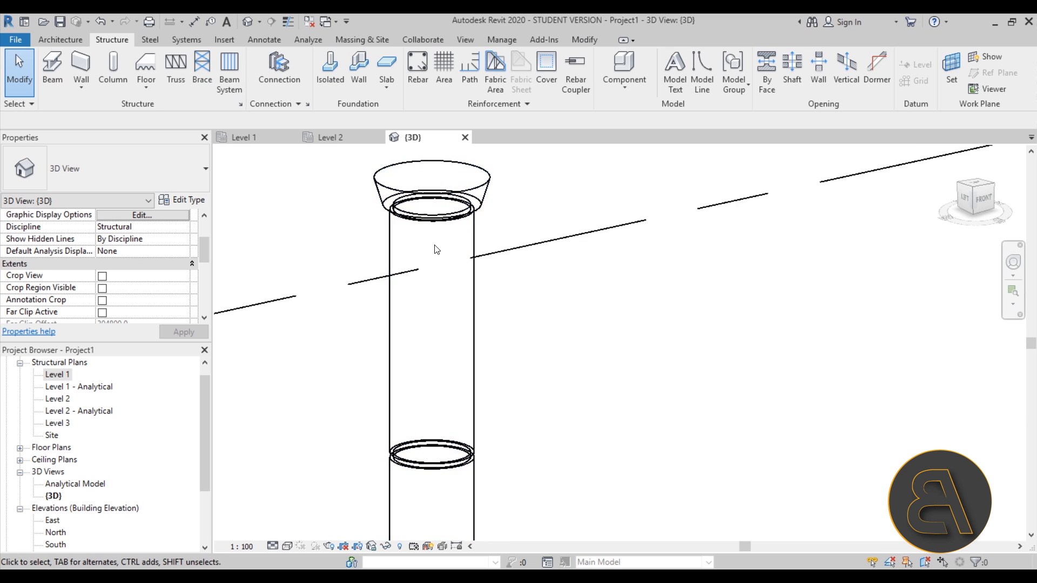
scroll(491, 451, "down", 4)
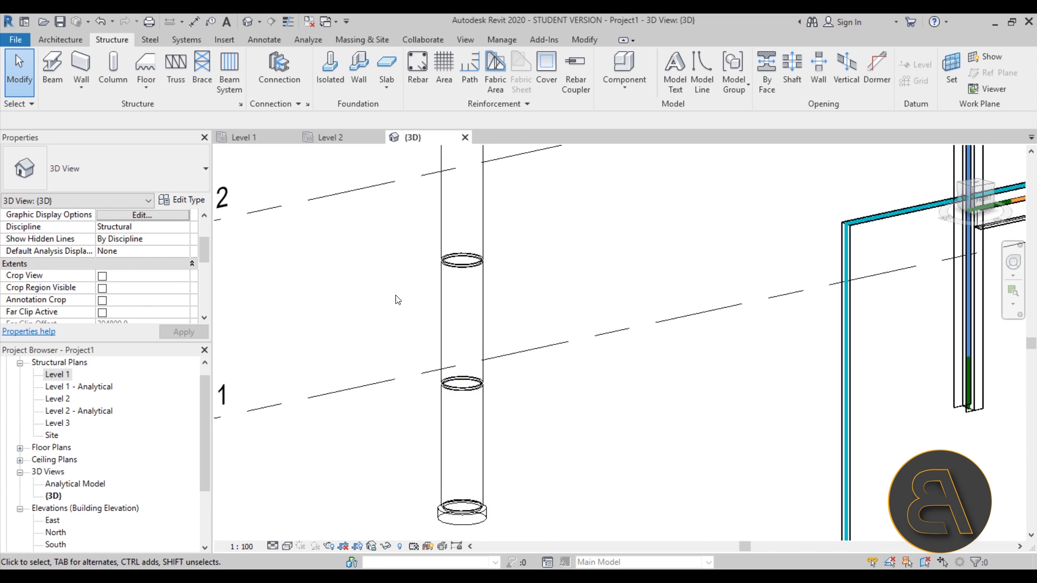
Place a vertical UC305x305x97 structural column inside the metal clad column in the Level 1 plan using At Columns, with Height up to Level 3.
left_click(281, 138)
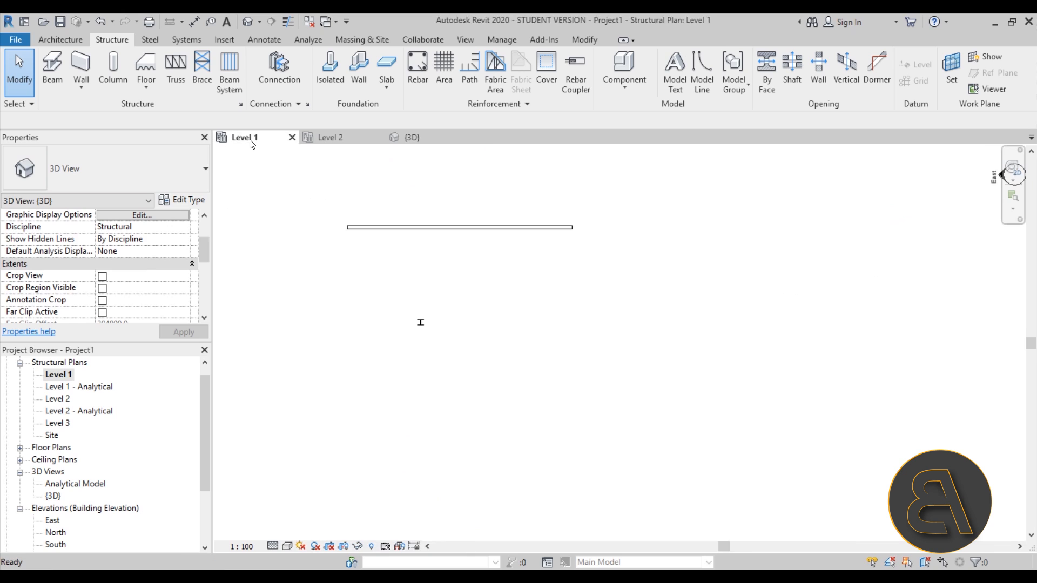
scroll(419, 297, "down", 4)
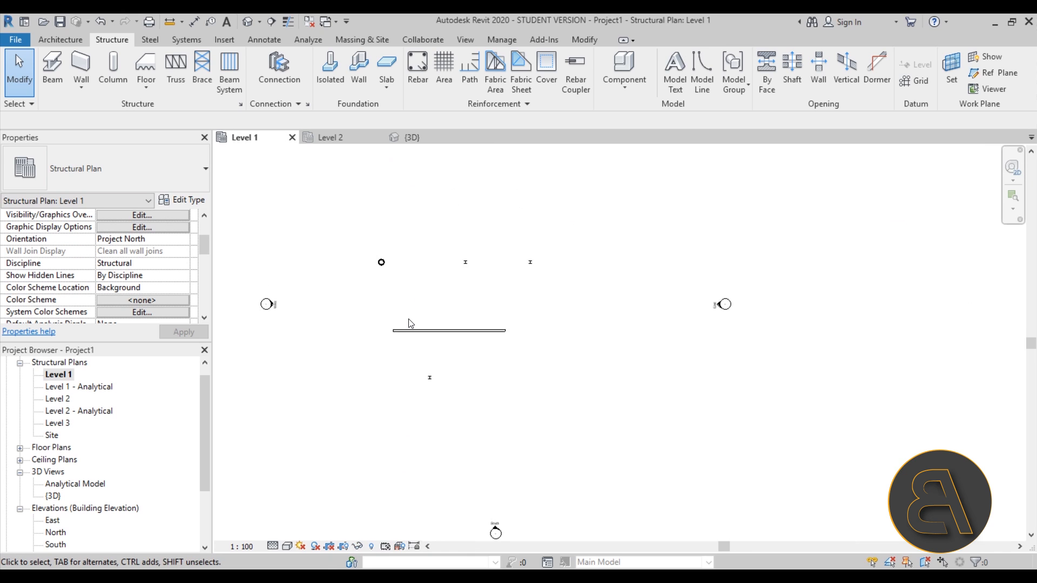
scroll(410, 322, "up", 4)
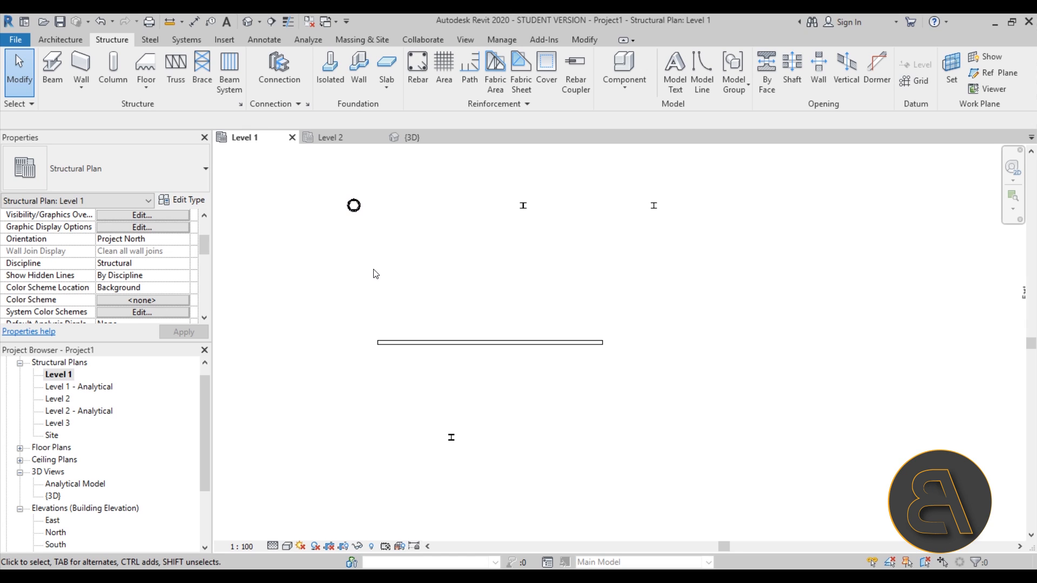
left_click(113, 67)
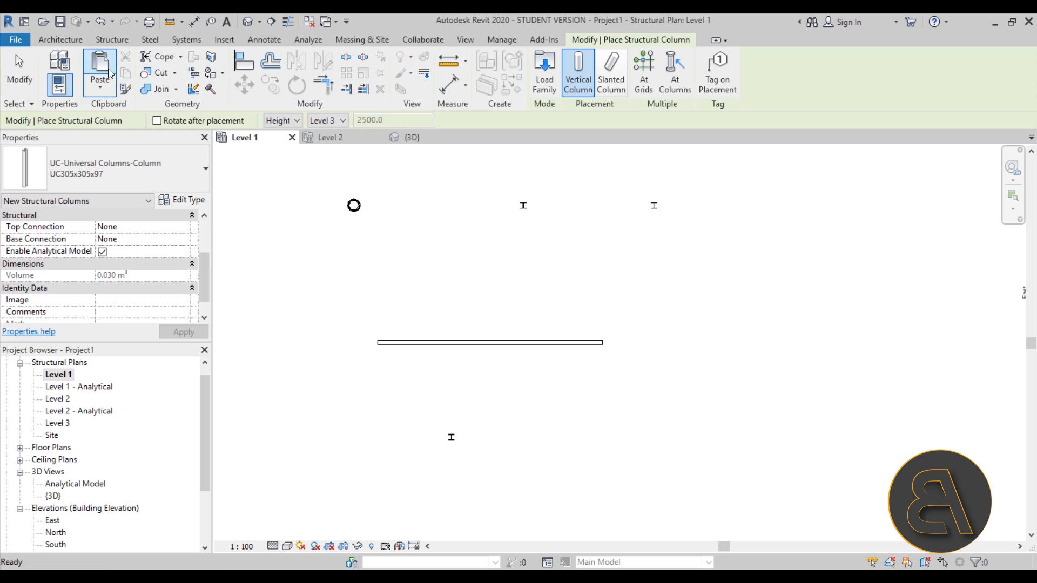
left_click(675, 81)
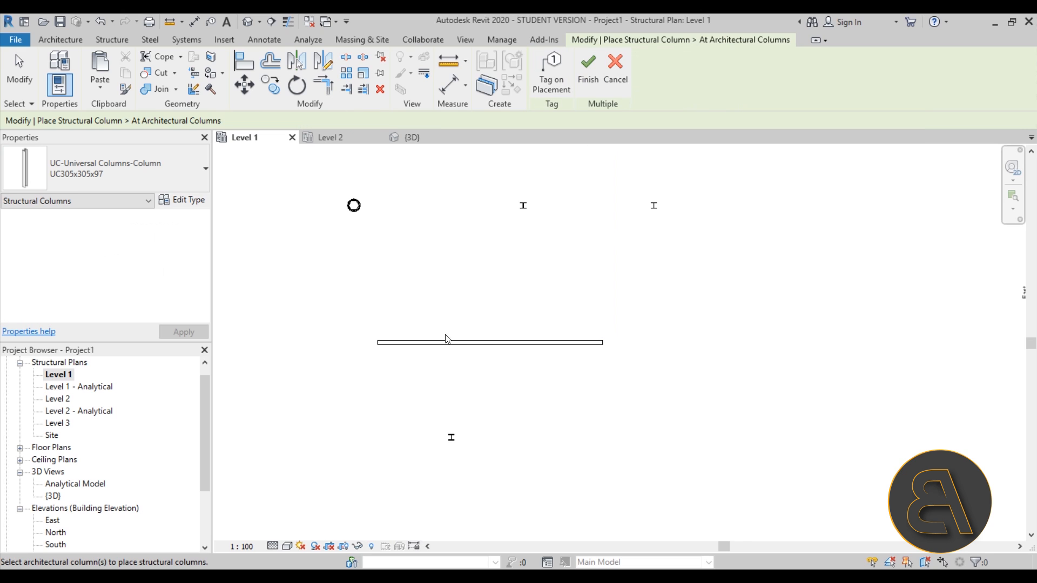
left_click(352, 212)
scroll(359, 211, "up", 5)
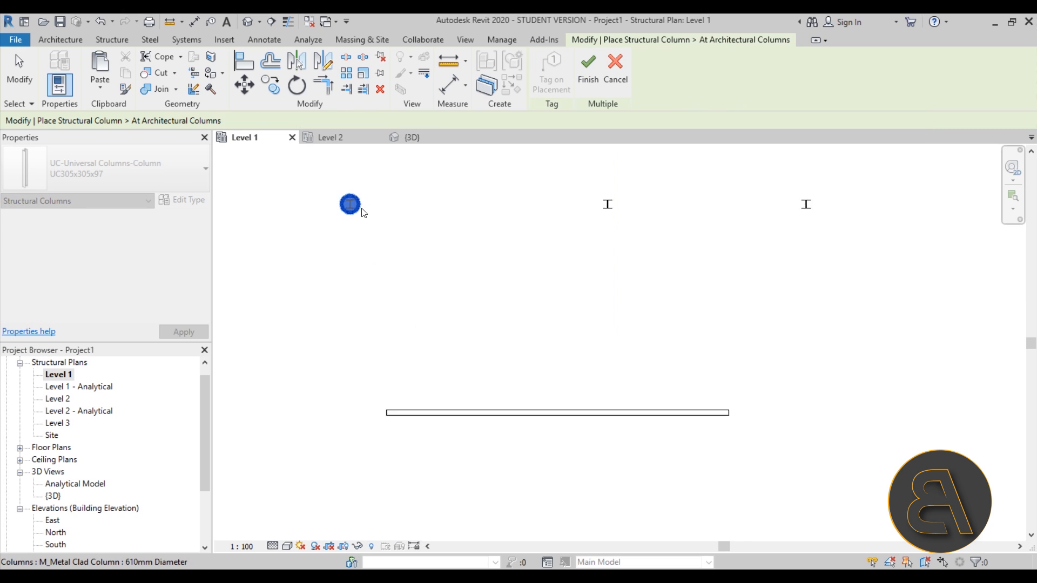
middle_click_drag(351, 245, 408, 334)
scroll(426, 254, "up", 3)
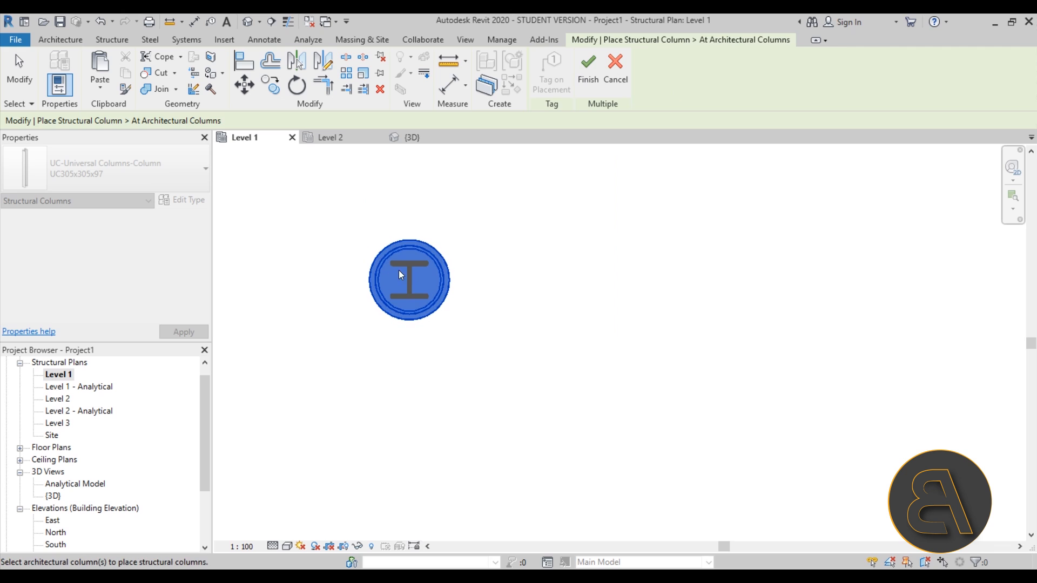
left_click(585, 80)
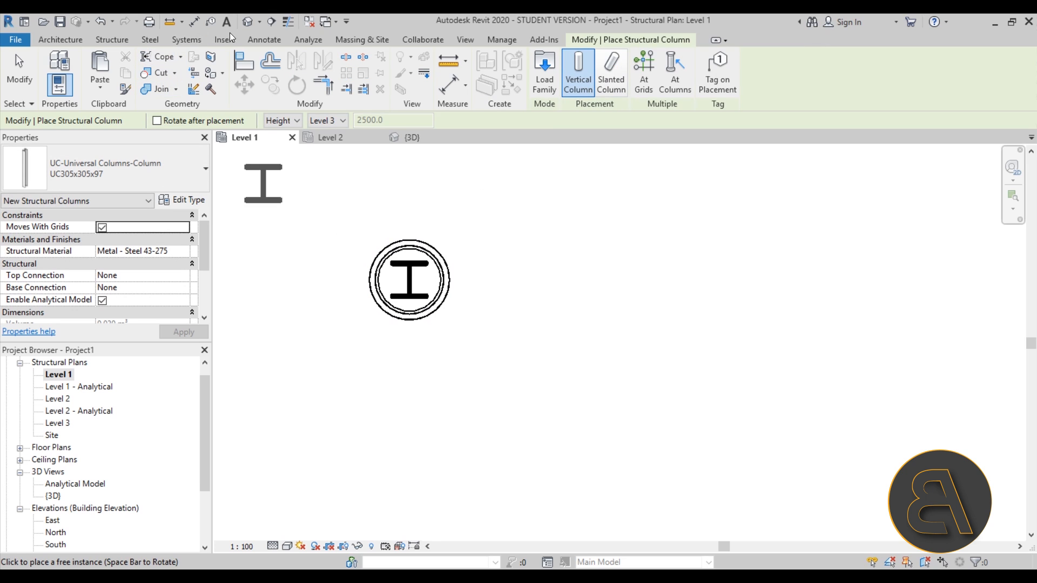
Inspect the structural column inside the metal clad column in the 3D view and review its level constraints.
left_click(246, 23)
scroll(447, 257, "up", 5)
middle_click_drag(446, 257, 515, 174)
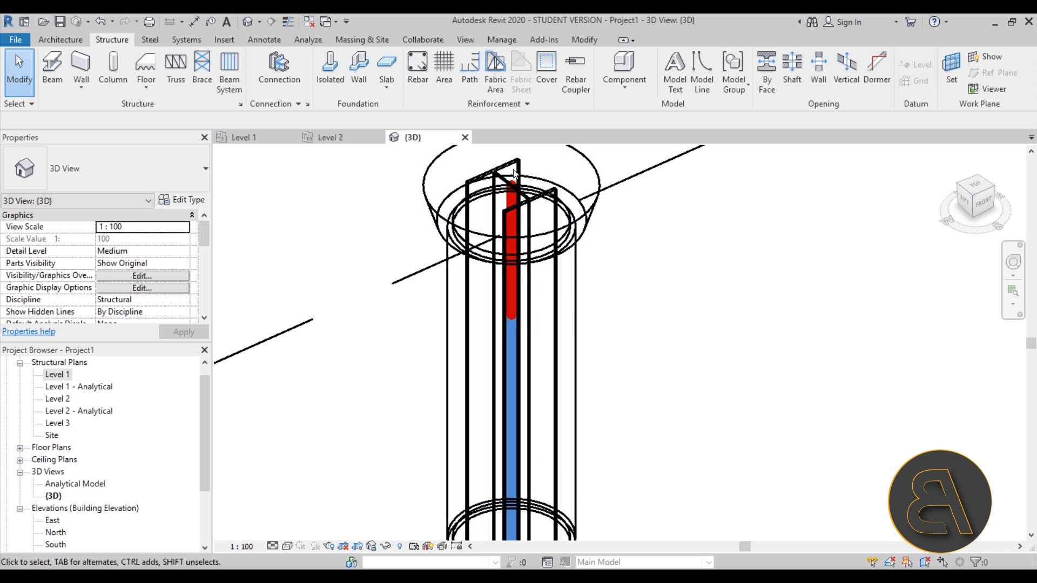
left_click(514, 174)
scroll(514, 174, "down", 4)
middle_click_drag(454, 324, 413, 301)
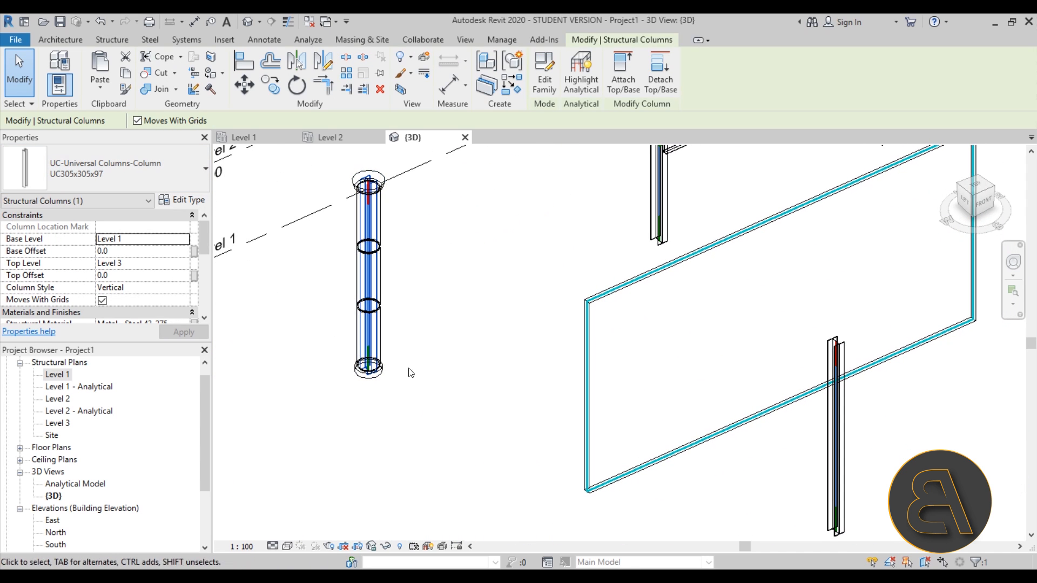
scroll(411, 373, "down", 1)
middle_click_drag(394, 352, 356, 357)
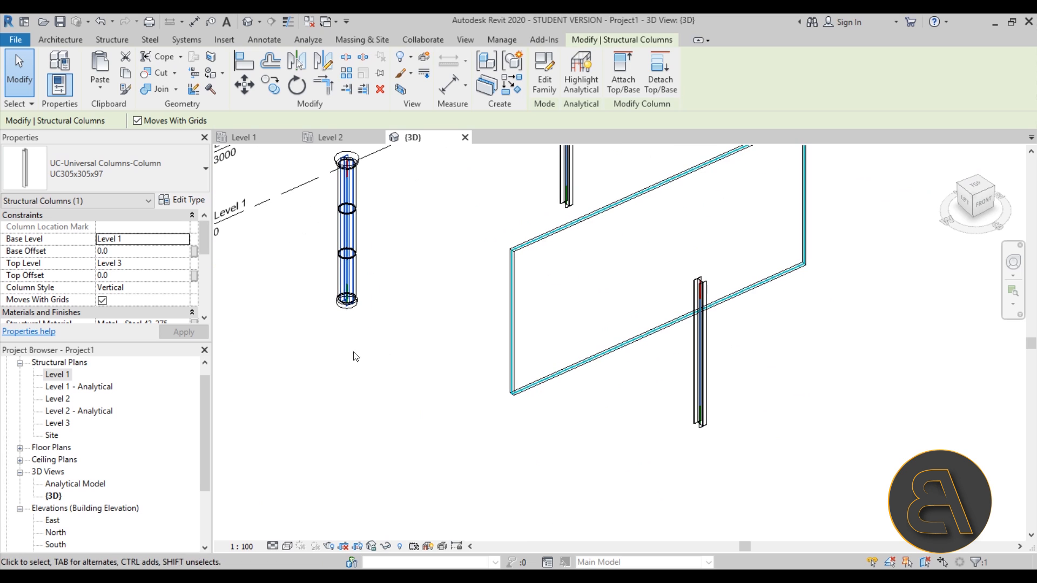
Start the Structural Column command in the Level 1 plan and read how the At Grids placement option works.
double_click(52, 375)
scroll(470, 303, "down", 3)
left_click(491, 336)
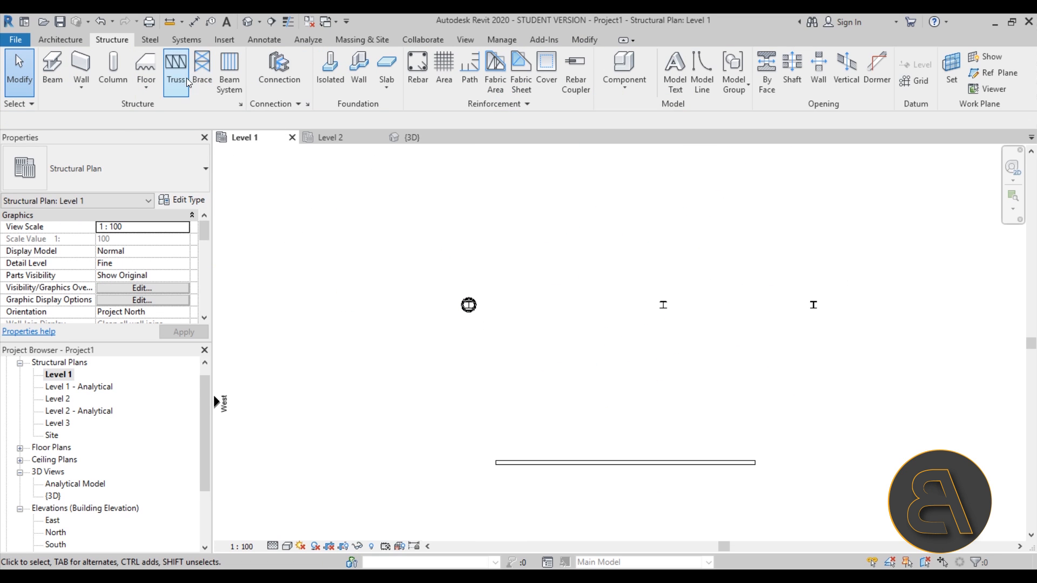
left_click(113, 70)
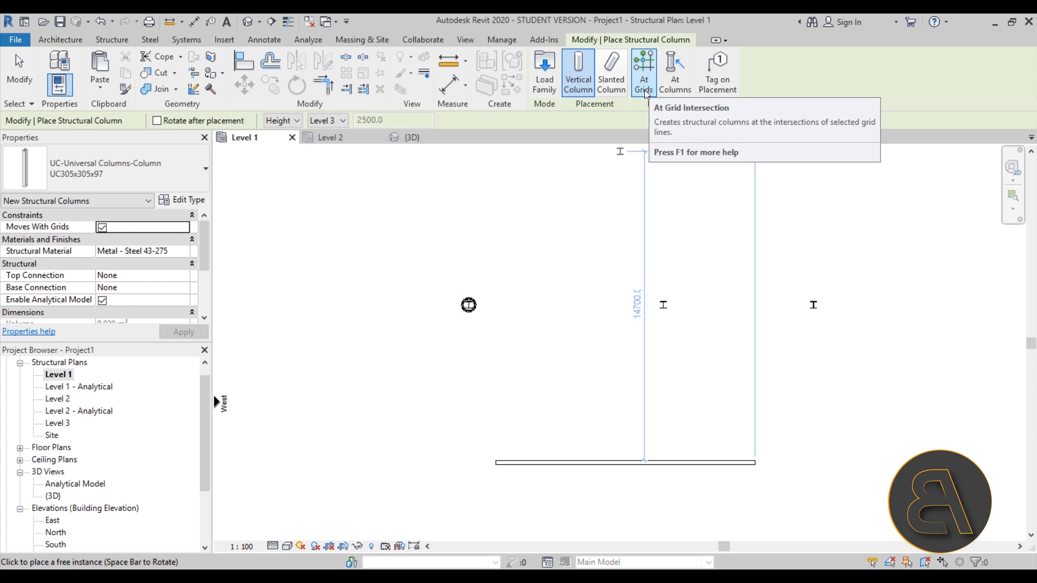
scroll(516, 348, "down", 3)
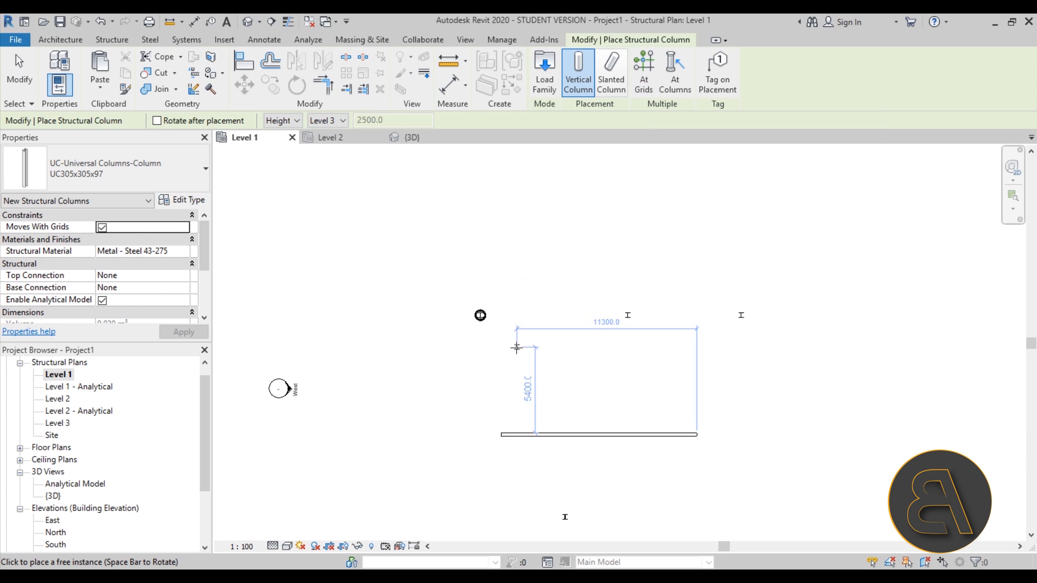
scroll(470, 342, "up", 2)
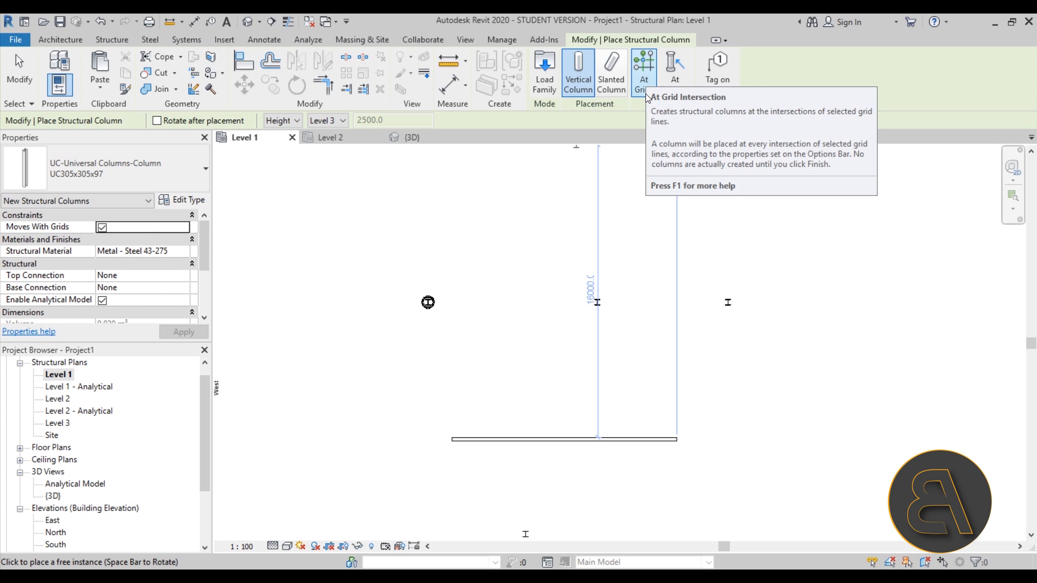
Set up slanted column placement with the 1st Click at Level 1 with a 0.0 offset and the 2nd Click at Level 3.
left_click(612, 86)
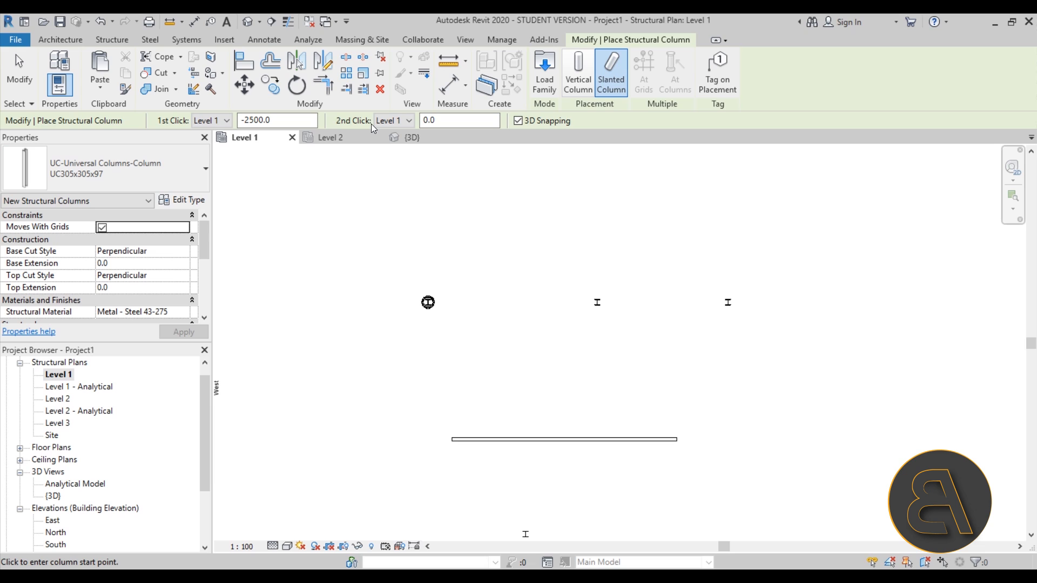
left_click(221, 122)
key("Tab")
type("0")
key("Tab")
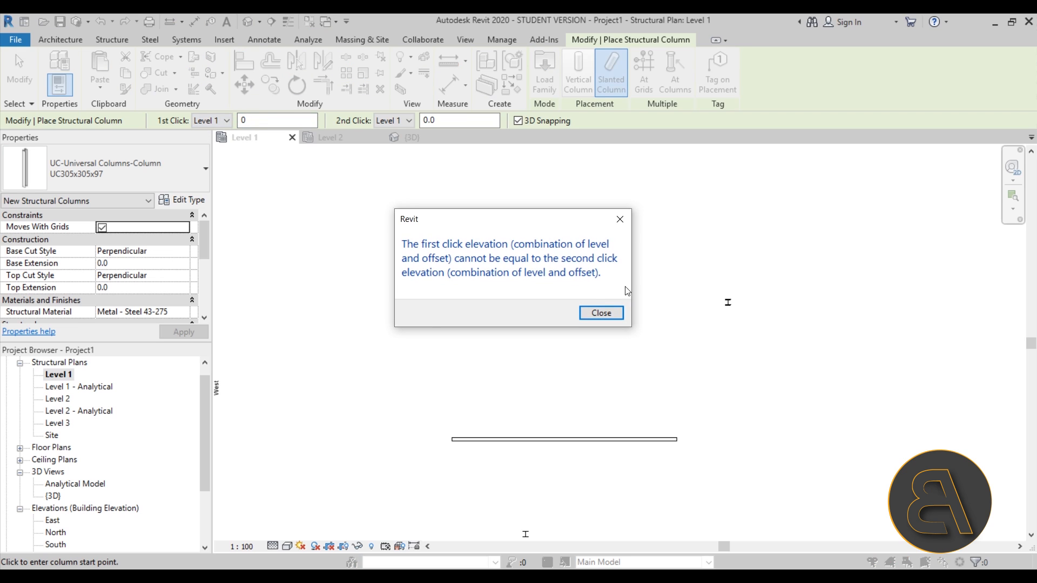
left_click(602, 313)
left_click(394, 120)
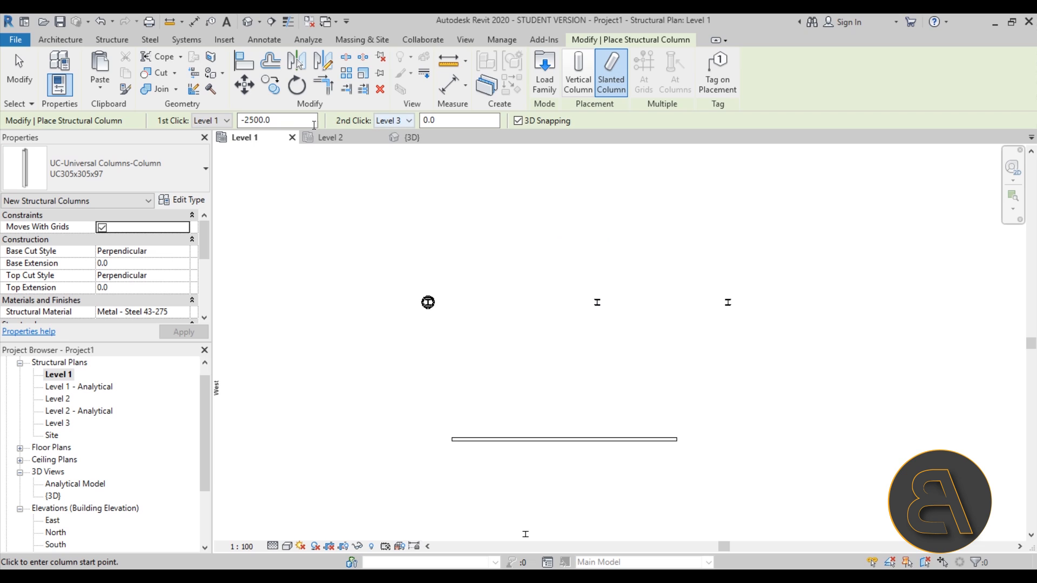
left_click_drag(314, 125, 241, 120)
type("0.0")
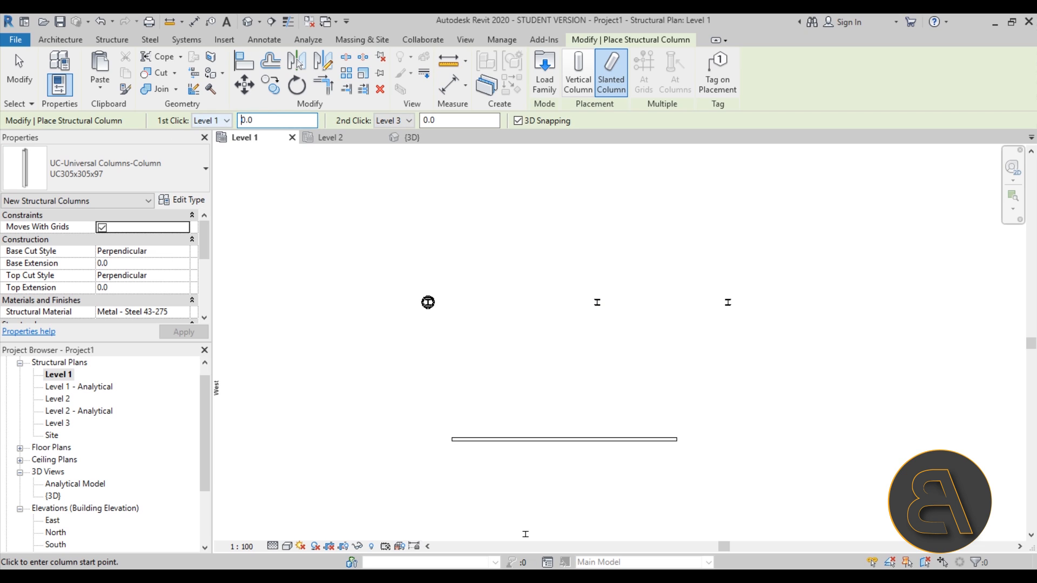
Place a slanted UC305x305x97 column in the Level 1 plan, starting below the metal clad column and leaning toward the right end of the wall.
middle_click_drag(456, 323, 410, 274)
scroll(405, 314, "down", 2)
scroll(405, 311, "up", 2)
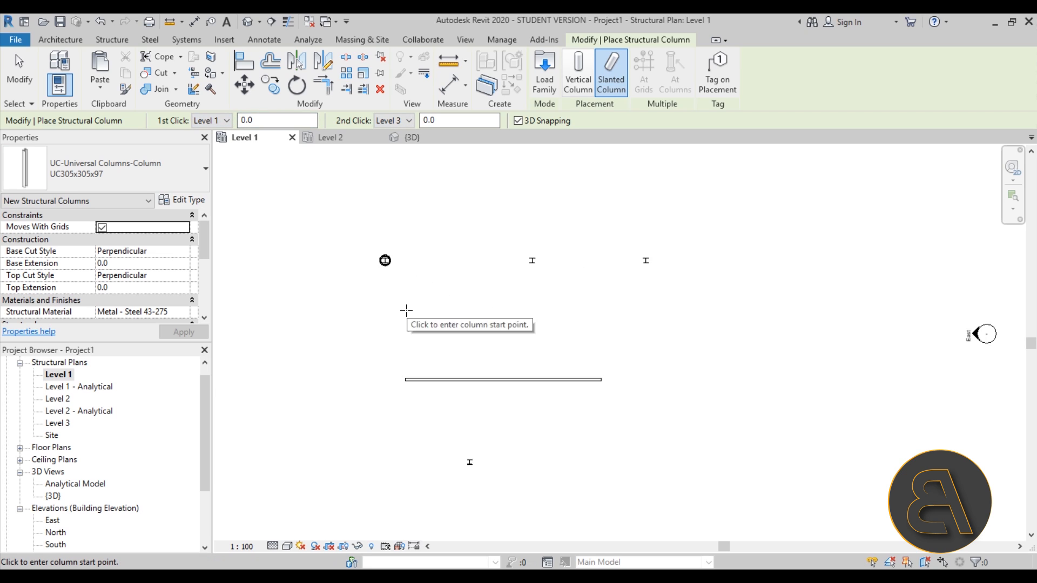
left_click(403, 317)
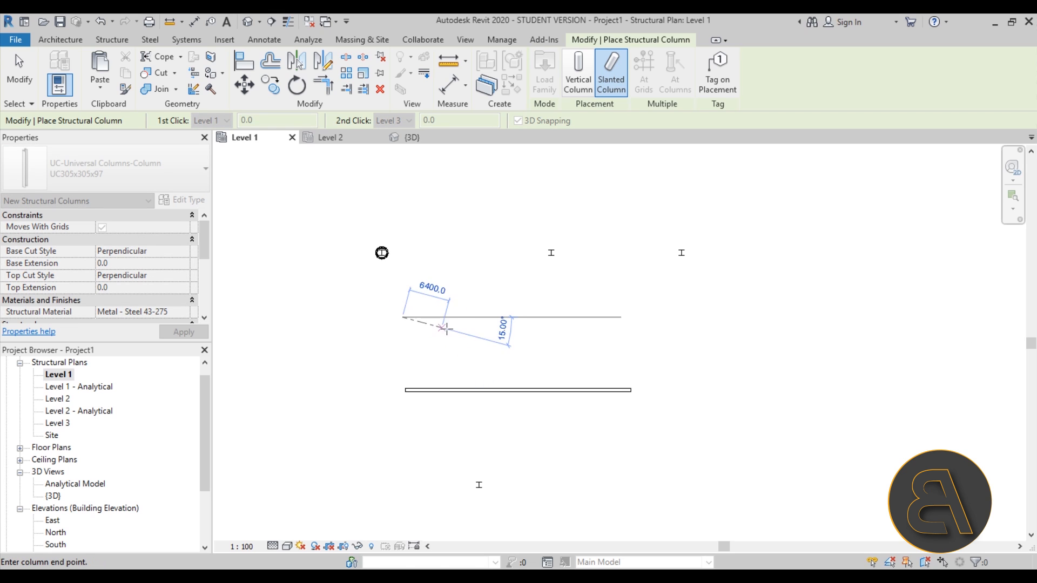
left_click(630, 389)
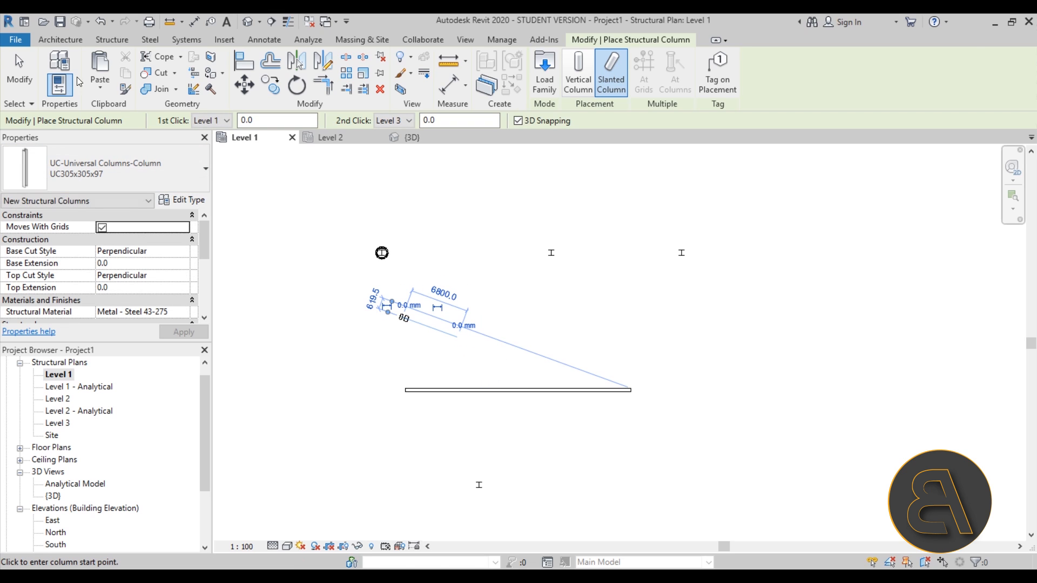
left_click(19, 81)
Examine the slanted column's projection in the Level 1 plan and its lean and level constraints in the 3D view.
scroll(373, 303, "up", 6)
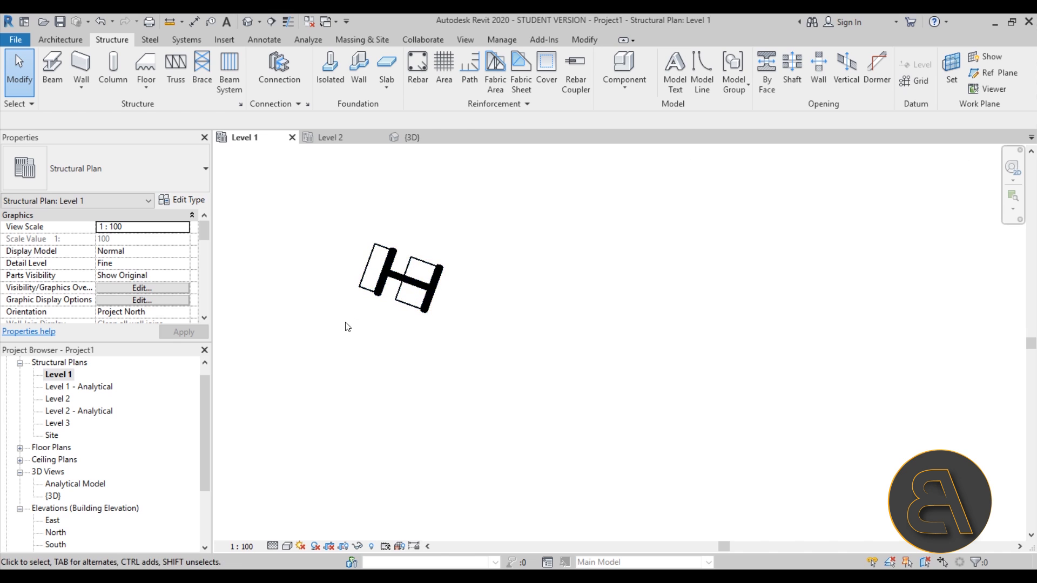
left_click(362, 287)
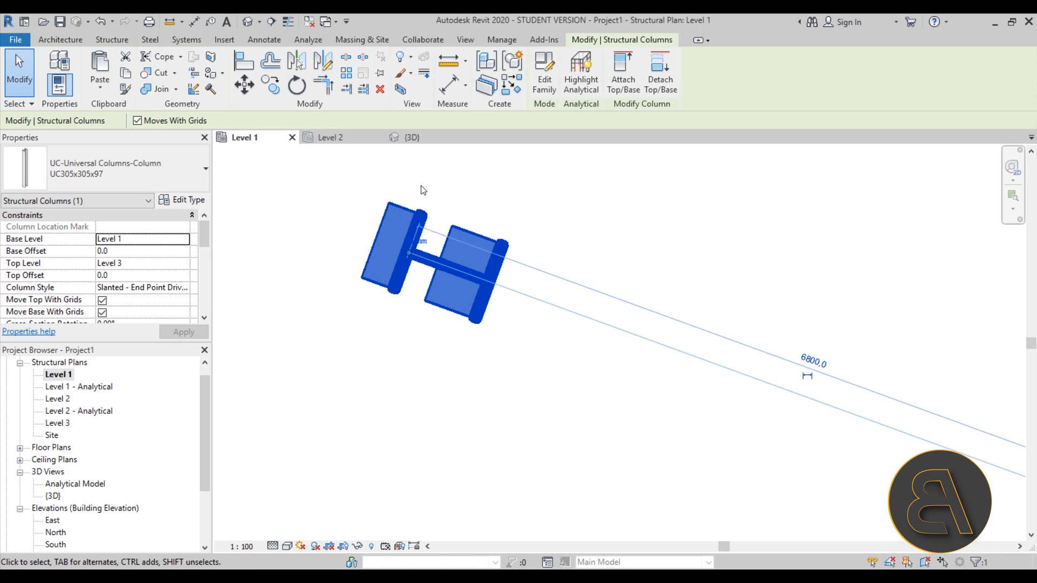
left_click(250, 21)
middle_click_drag(545, 387, 511, 319, "shift")
scroll(537, 283, "up", 3)
left_click(541, 273)
middle_click_drag(542, 272, 520, 323, "shift")
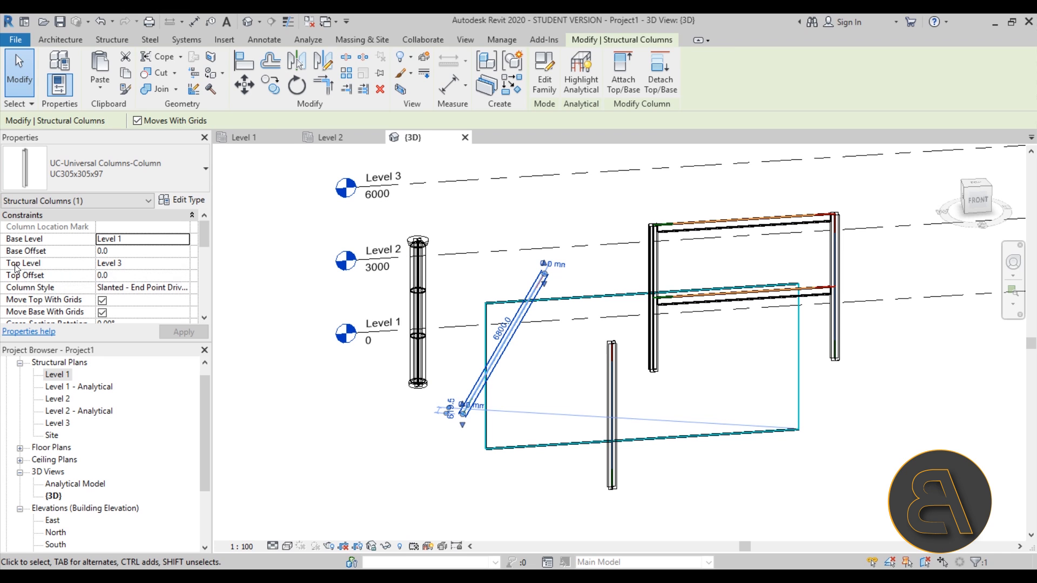
Try Level 2 as the slanted column's top level and move its upper end, and undo these changes.
left_click(184, 263)
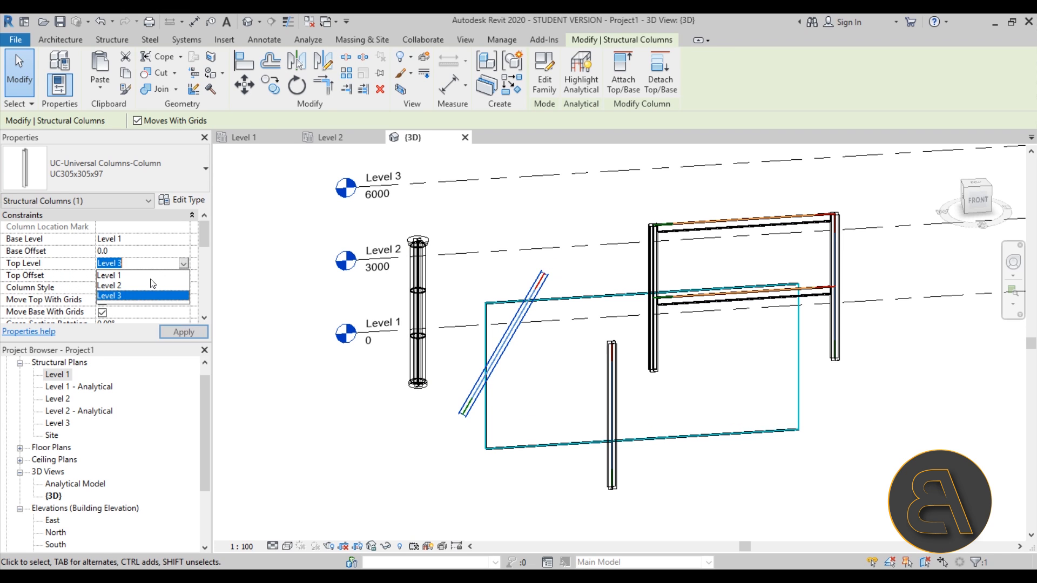
left_click(119, 285)
middle_click_drag(559, 372, 574, 329, "shift")
scroll(546, 282, "up", 3)
left_click_drag(544, 264, 543, 361)
scroll(558, 391, "down", 3)
mouse_move(558, 391)
middle_mouse_down("shift")
mouse_move(538, 354)
mouse_move(554, 396)
middle_mouse_up("shift")
left_click(101, 23)
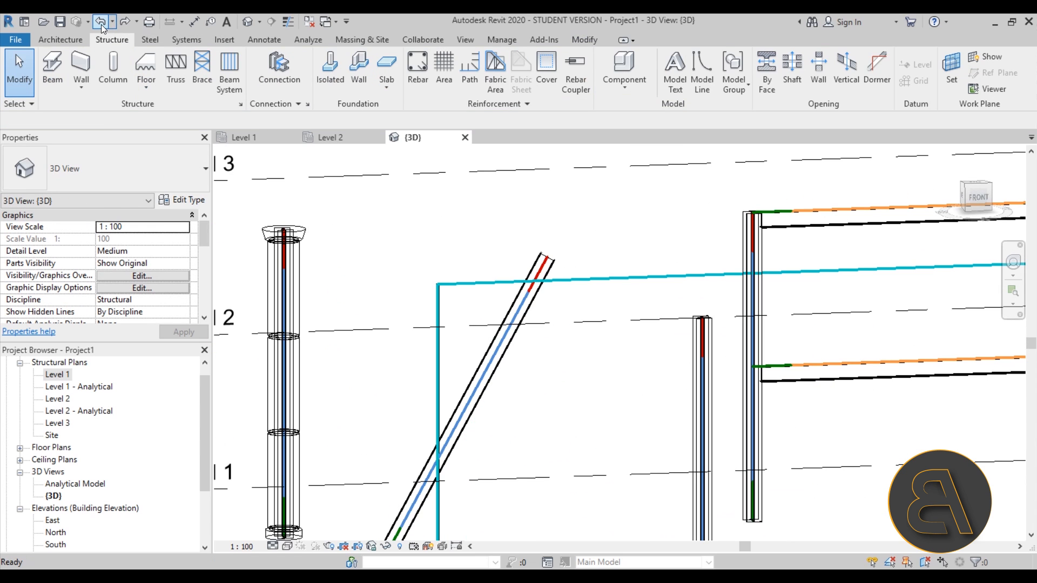
Review the slanted column's Column Style choices and its construction, material and structural properties.
left_click(529, 297)
scroll(34, 277, "down", 2)
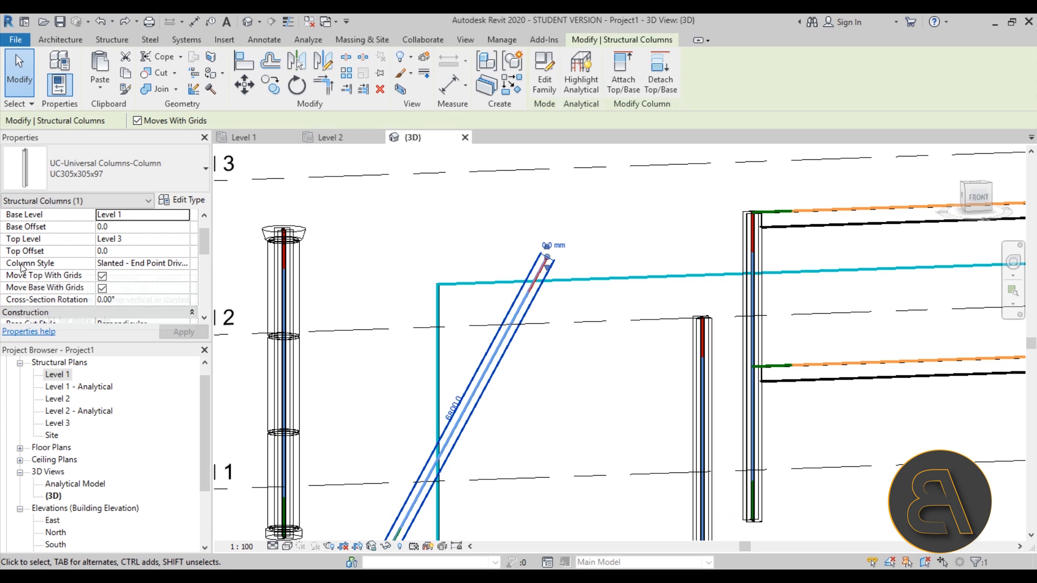
left_click(141, 263)
left_click(184, 264)
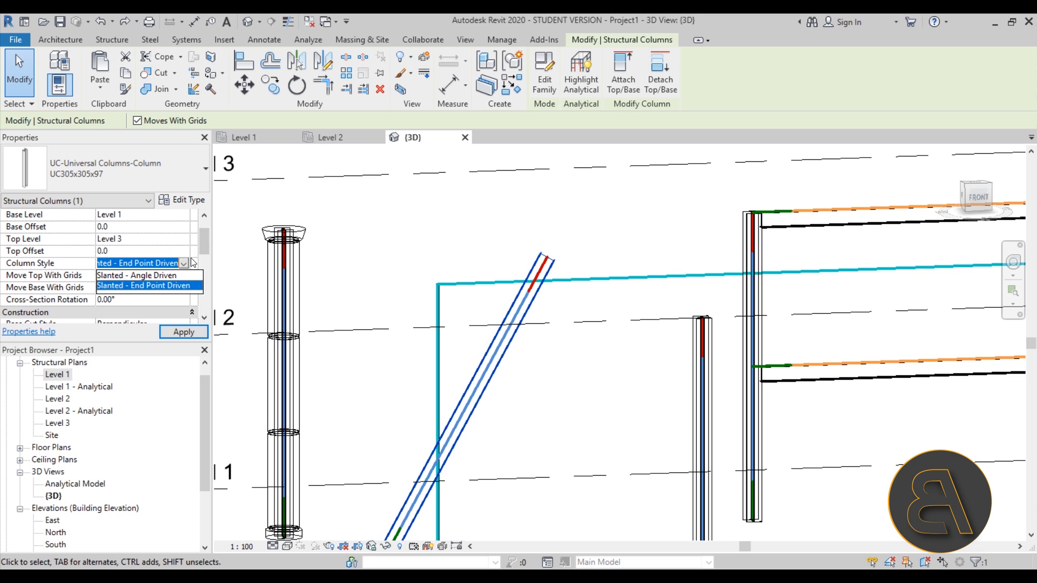
left_click(186, 264)
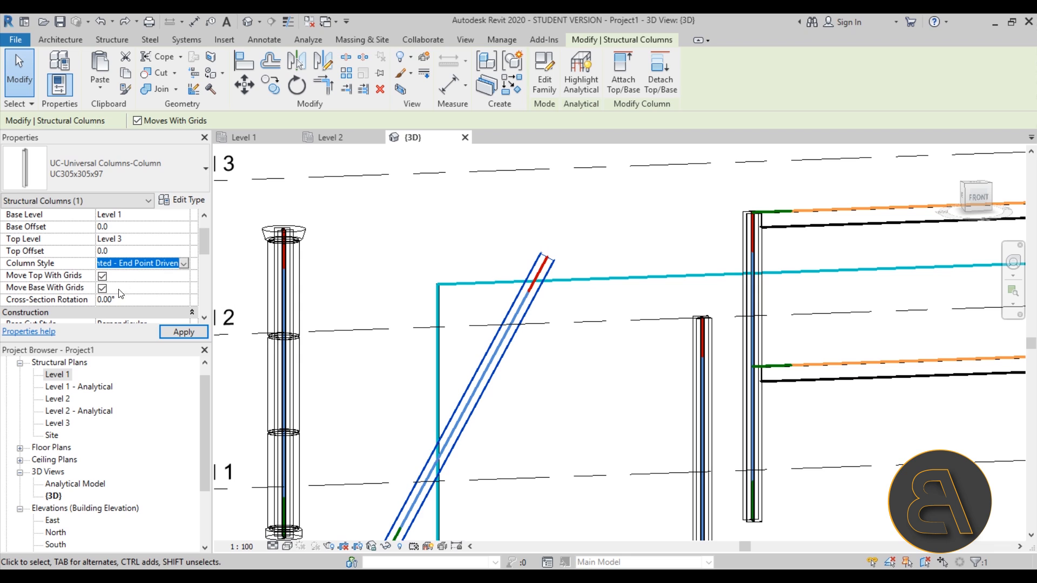
scroll(169, 287, "down", 3)
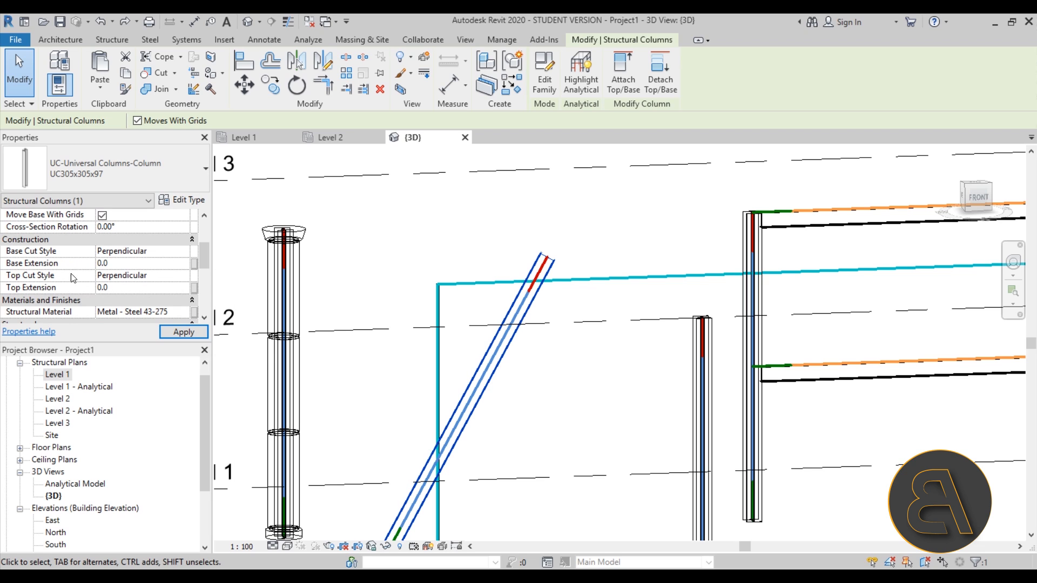
scroll(77, 288, "down", 2)
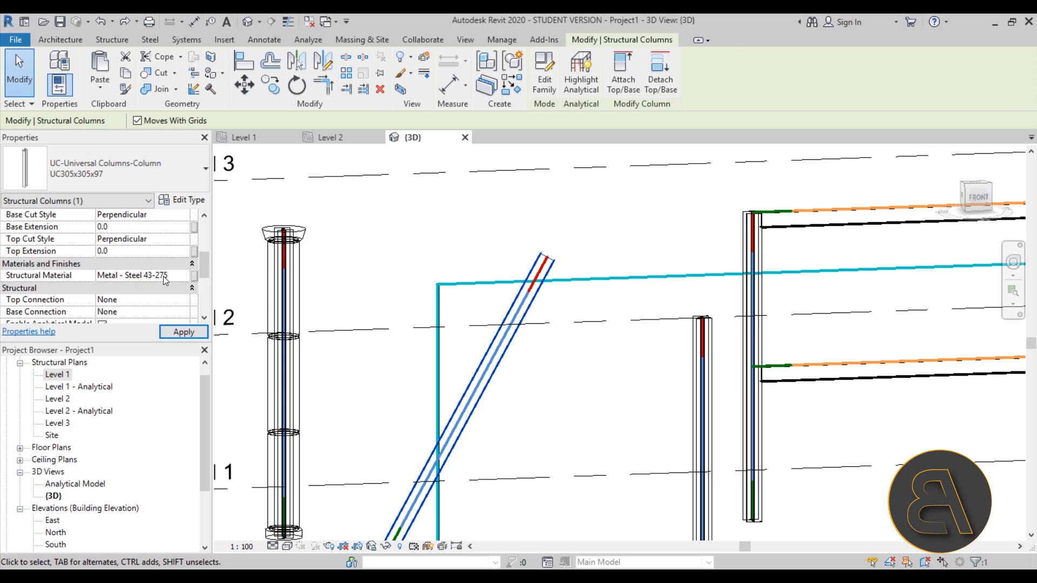
scroll(165, 279, "down", 2)
left_click(548, 389)
scroll(534, 351, "down", 2)
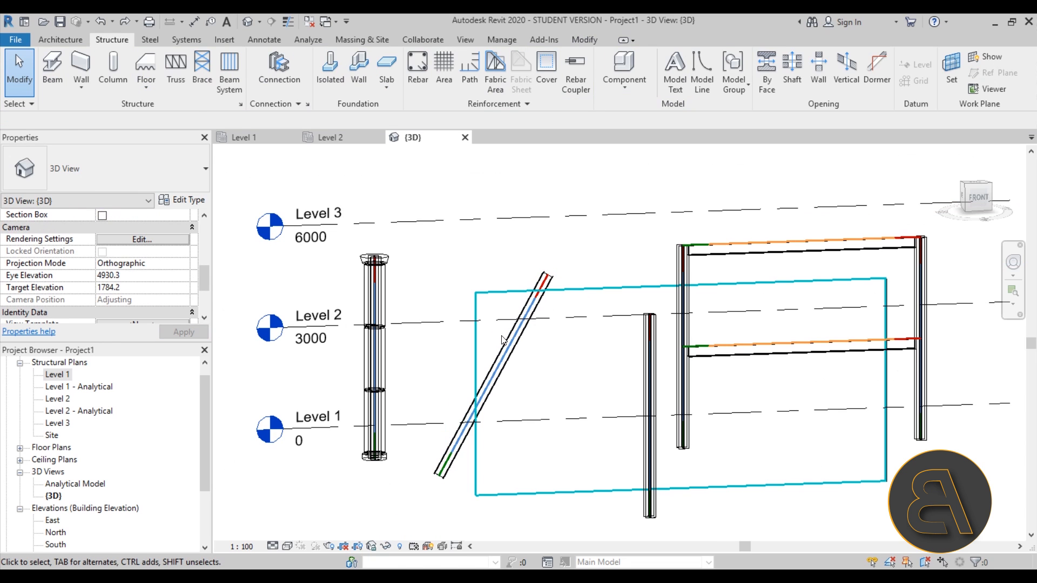
left_click(501, 339)
scroll(530, 342, "down", 2)
middle_click_drag(530, 343, 555, 408, "shift")
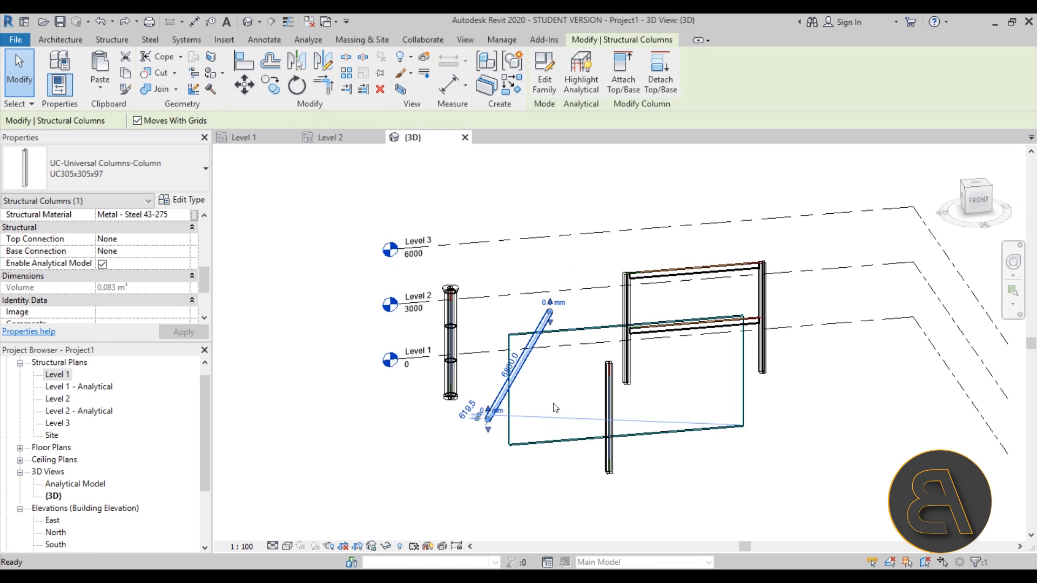
left_click(555, 408)
left_click(534, 368)
left_click(317, 207)
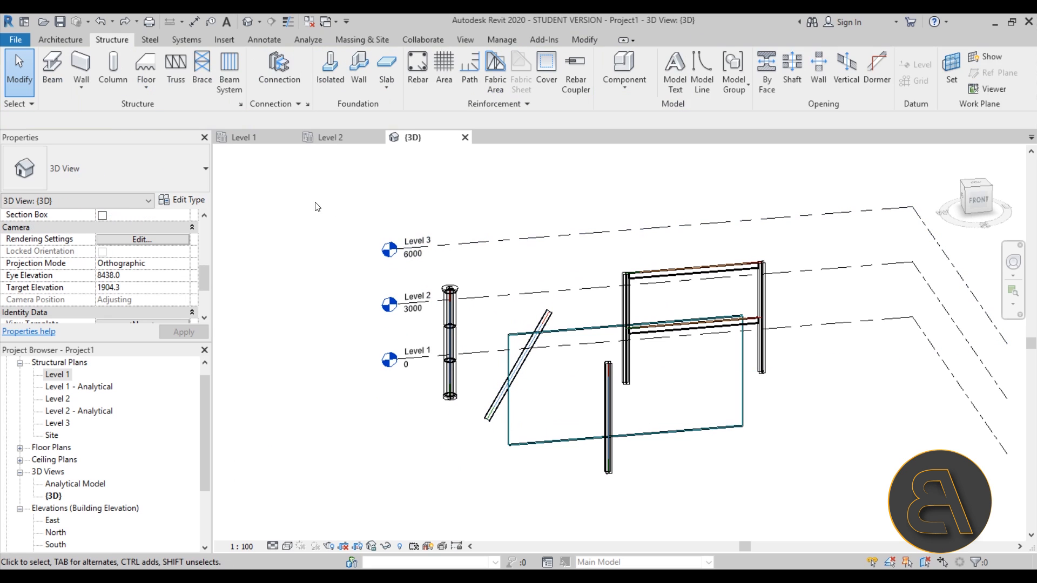
Place a slanted column in the 3D view with 3D Snapping, from the metal clad column's base to the top of the standalone vertical column.
left_click(124, 77)
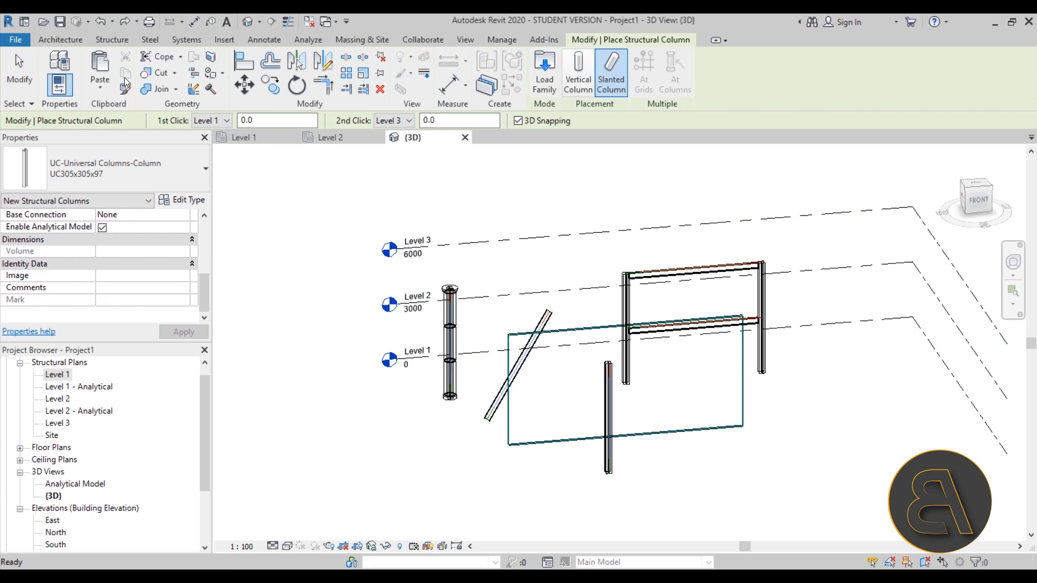
left_click(607, 89)
scroll(452, 424, "up", 3)
left_click(450, 366)
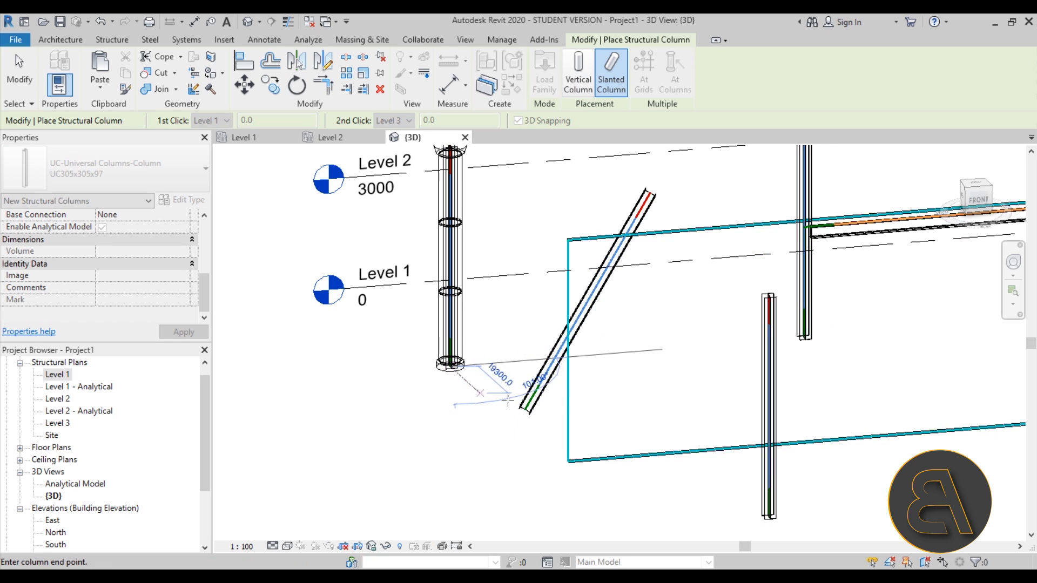
mouse_move(675, 285)
middle_mouse_down("shift")
mouse_move(724, 238)
mouse_move(783, 250)
mouse_move(725, 364)
mouse_move(675, 292)
middle_mouse_up("shift")
scroll(673, 287, "up", 4)
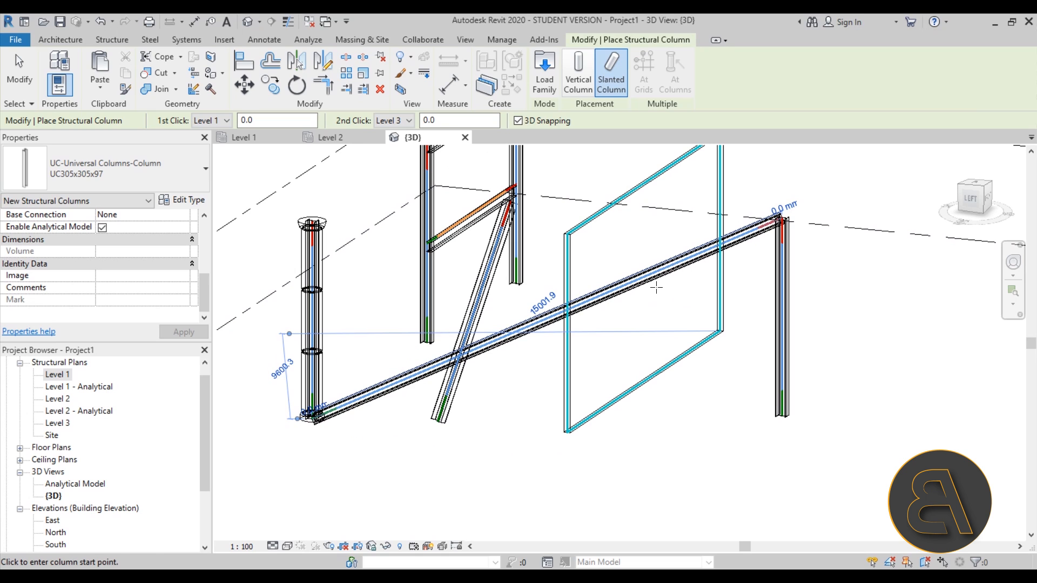
left_click(656, 288)
key("Escape")
key("Escape")
Clear the long and short slanted columns, the wall, the metal clad column and the standalone column, keeping the beam-and-column frame.
left_click(647, 278)
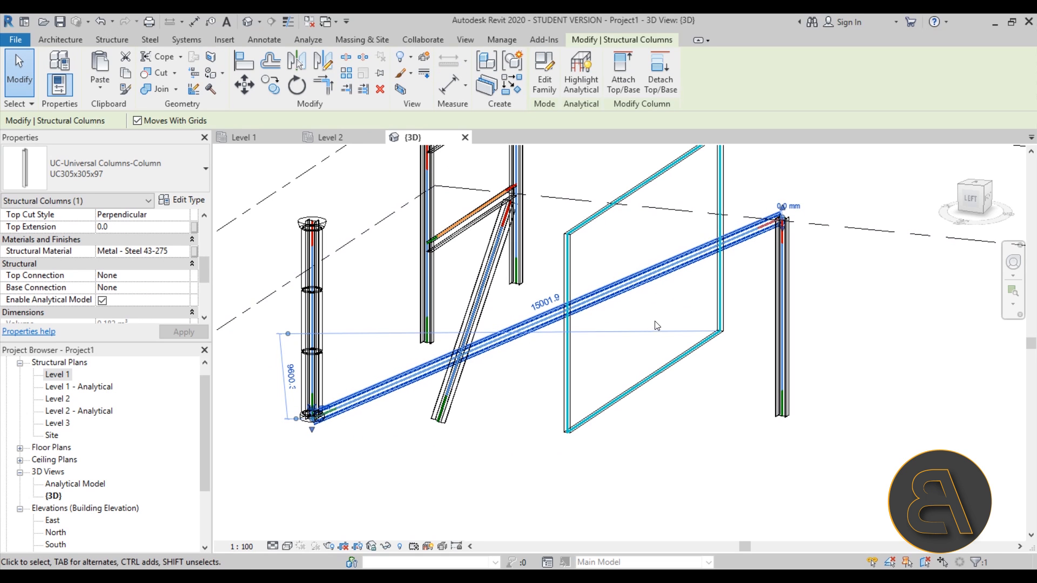
middle_click_drag(638, 330, 383, 415, "shift")
key("Escape")
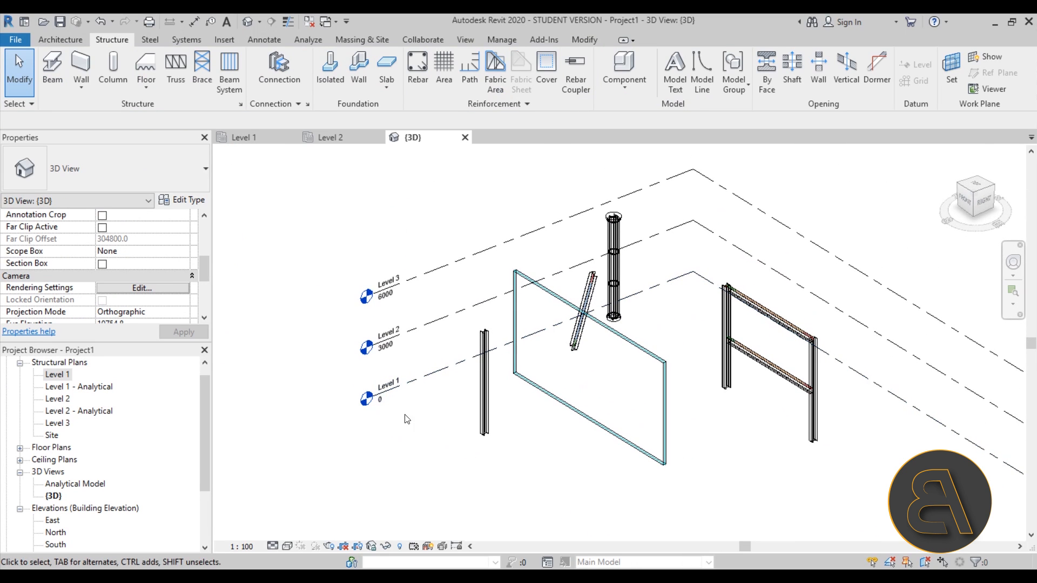
left_click_drag(387, 176, 687, 522)
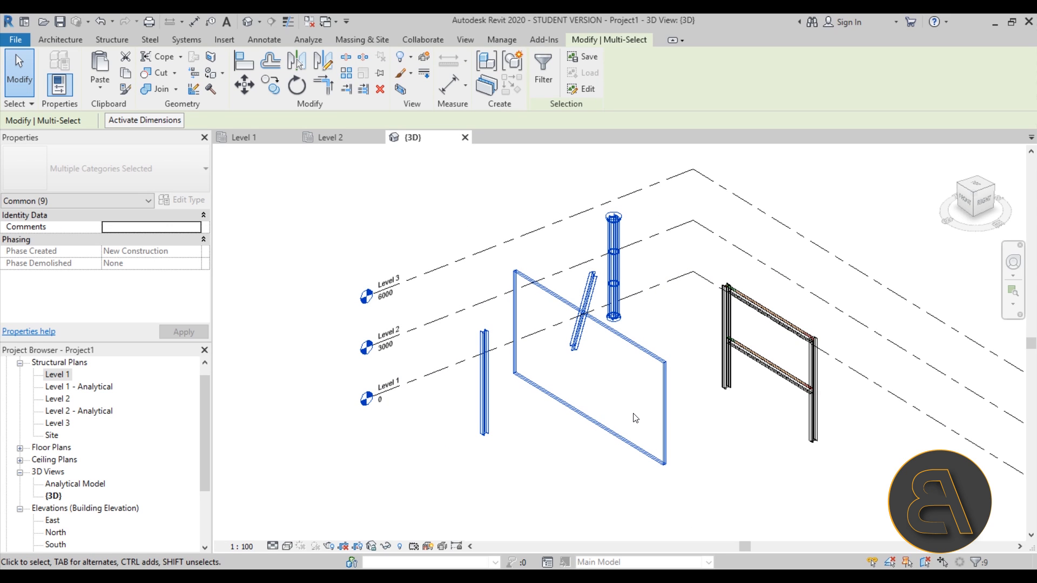
key("Delete")
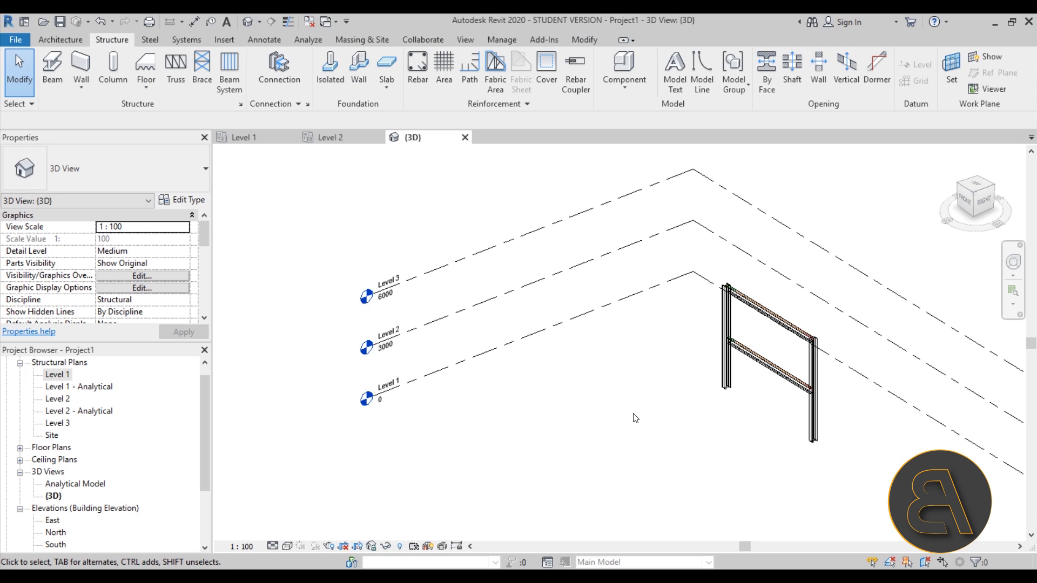
Start a Generic 300mm structural floor on Level 1 and sketch a rectangular boundary about 9400 by 5200 mm beside the frame.
left_click(151, 90)
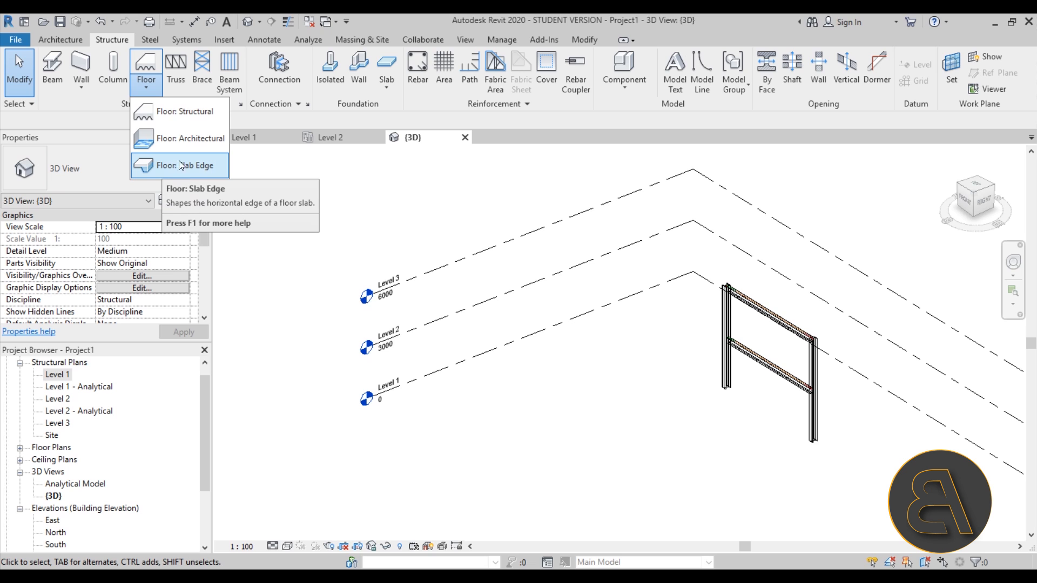
left_click(178, 111)
scroll(561, 319, "down", 2)
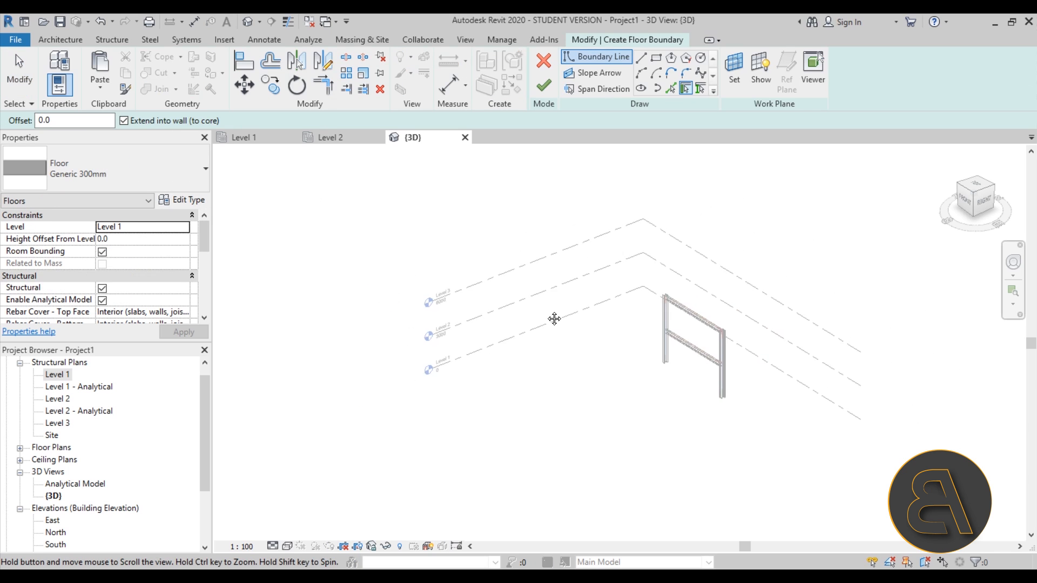
middle_click_drag(560, 322, 448, 269)
left_click(656, 57)
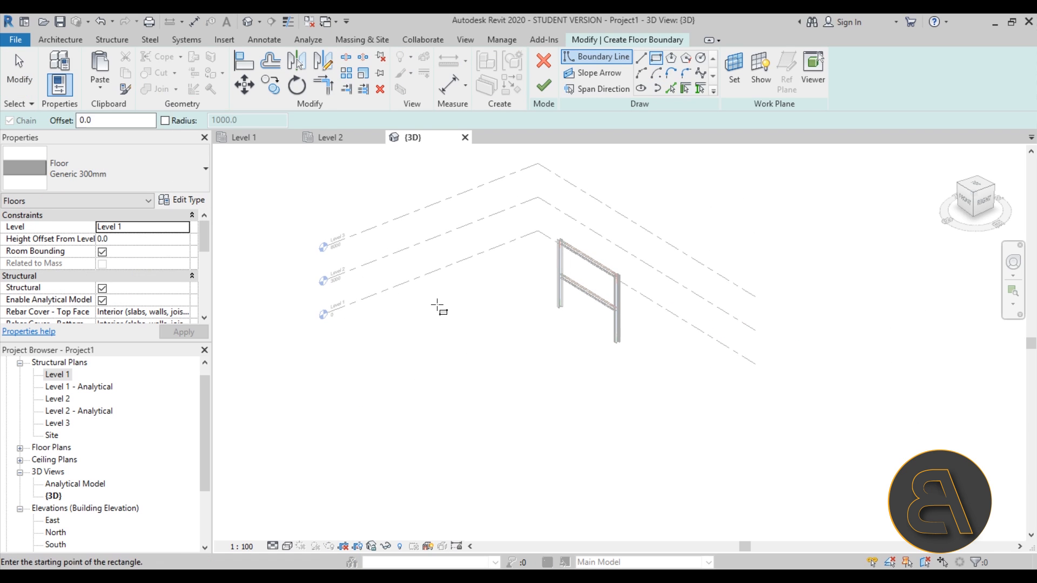
left_click(400, 314)
left_click(517, 348)
scroll(424, 331, "up", 3)
scroll(423, 338, "up", 2)
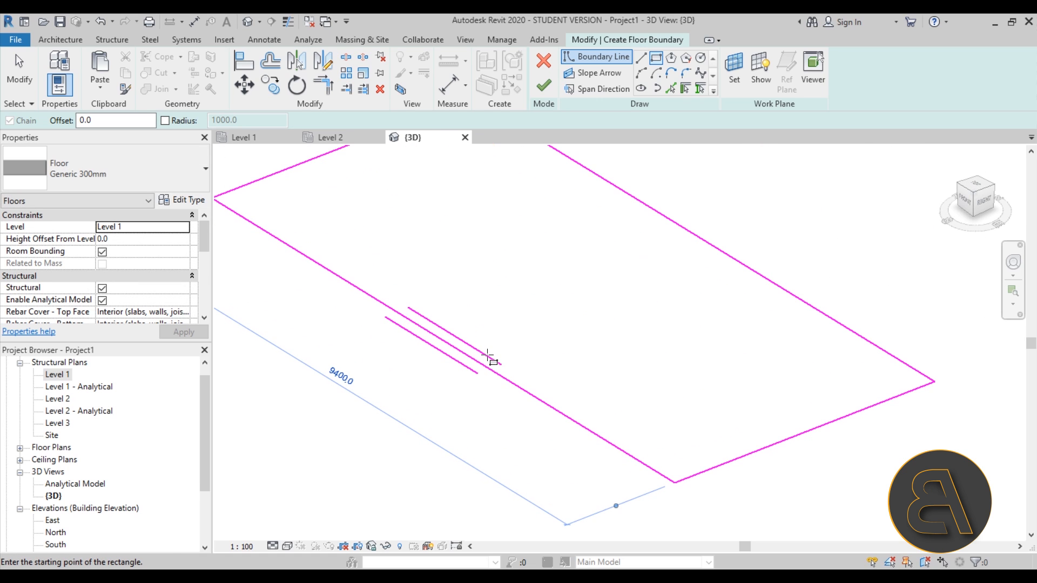
scroll(488, 357, "down", 4)
left_click(19, 70)
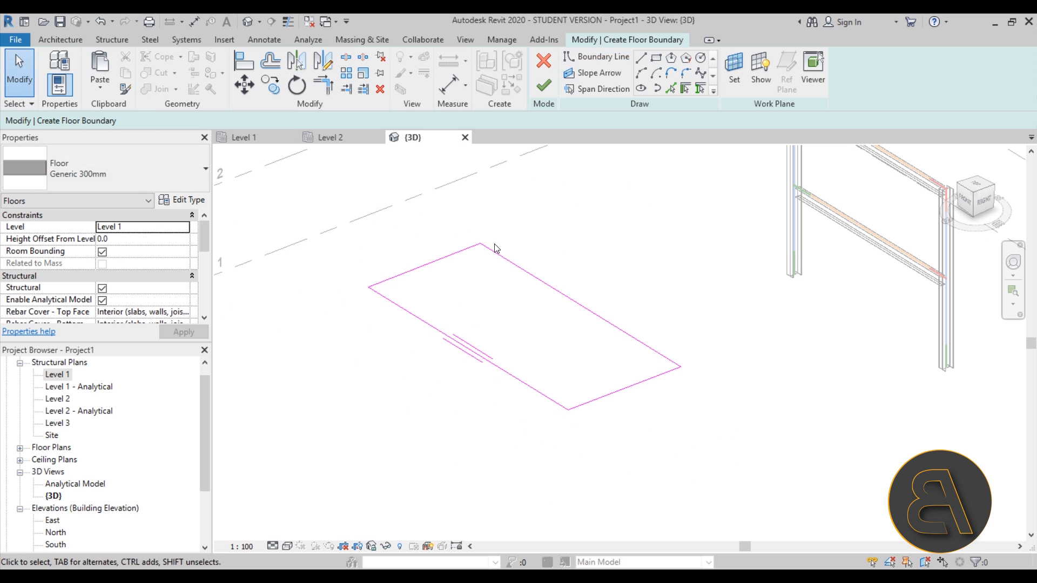
left_click_drag(509, 261, 535, 250)
Draw the floor's span direction perpendicular to its long edges, across the full width, and finish the floor sketch.
left_click(600, 90)
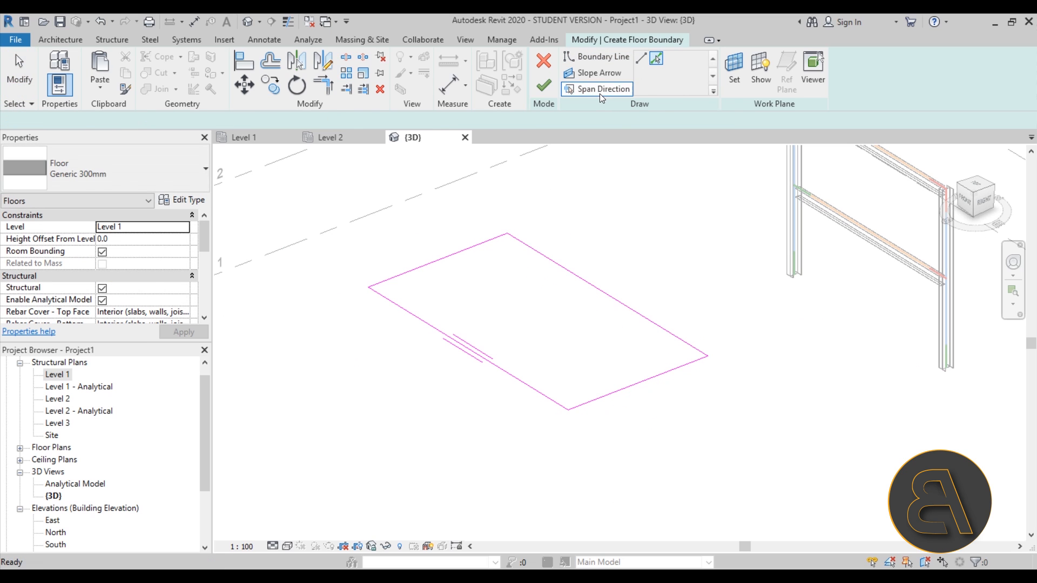
left_click(644, 59)
left_click(446, 328)
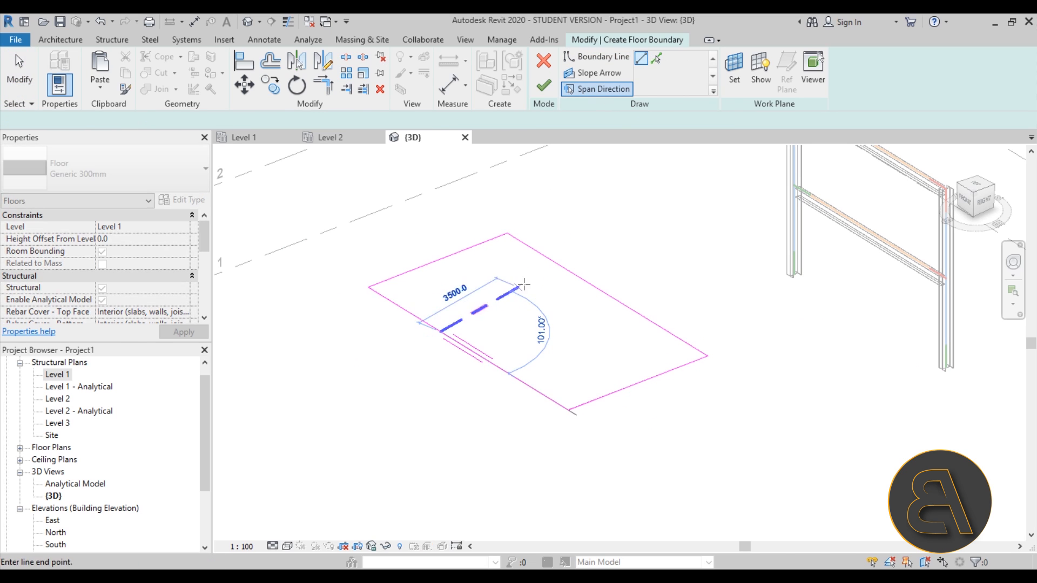
left_click(579, 277)
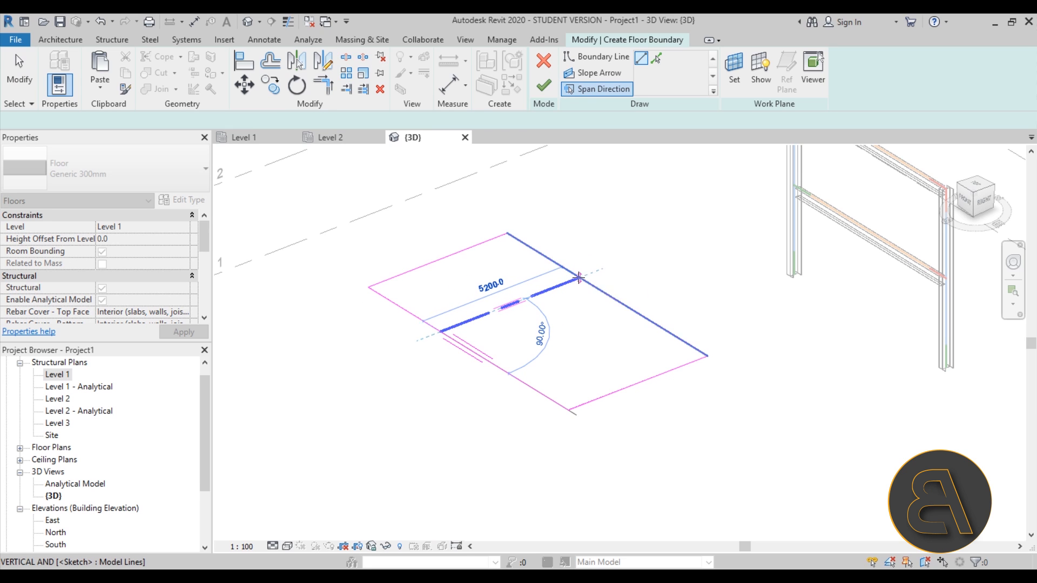
left_click(552, 91)
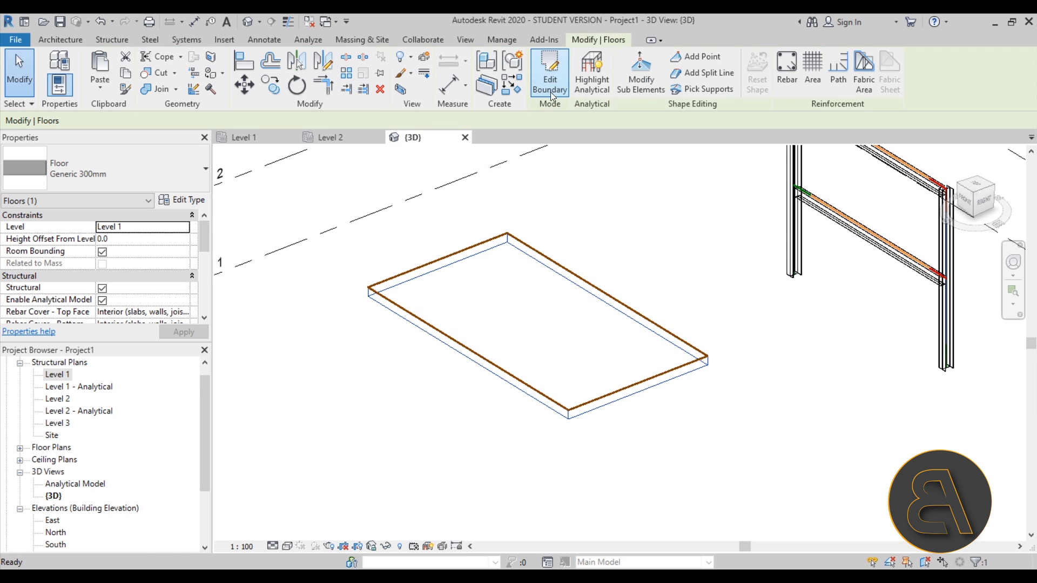
Examine the analytical outline along the new floor's top edge and corner in the 3D view.
scroll(369, 297, "up", 5)
left_click(358, 275)
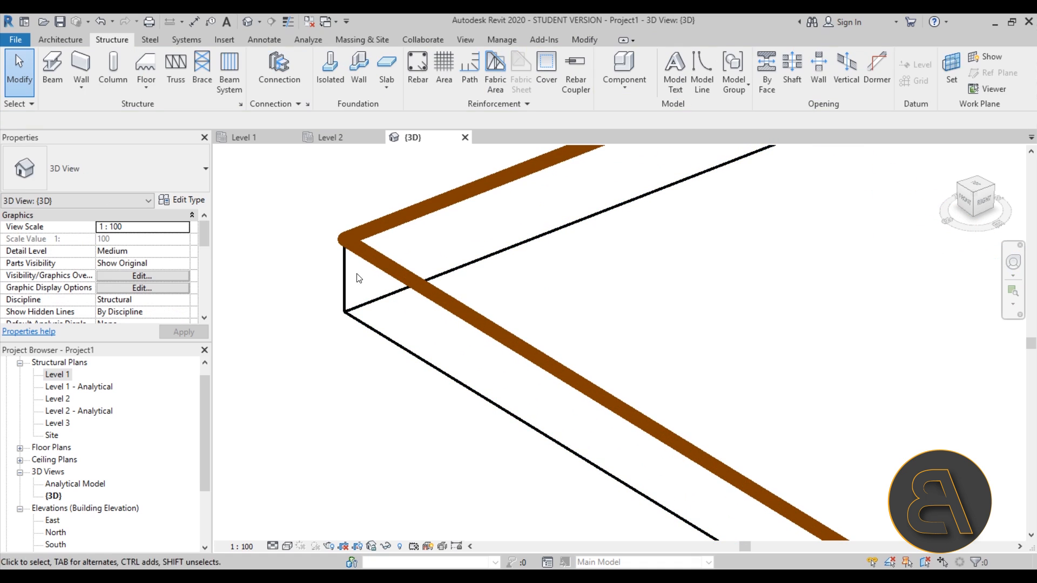
left_click(362, 245)
scroll(290, 254, "down", 5)
middle_click_drag(306, 264, 315, 292)
scroll(307, 261, "up", 3)
left_click(307, 260)
Select the floor and review its level constraints, structural and rebar cover settings, and dimensions.
left_click(299, 313)
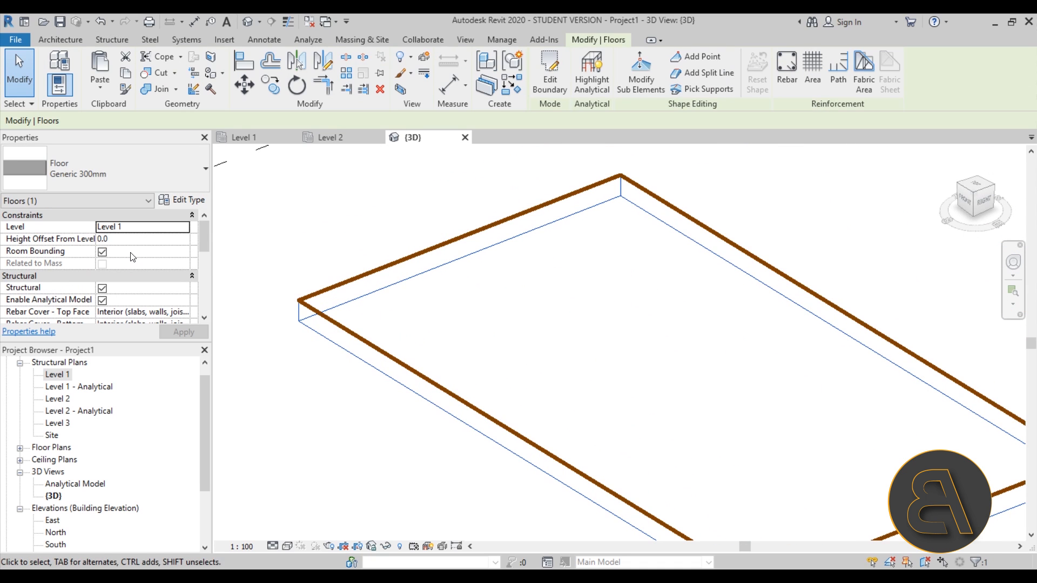
scroll(133, 257, "down", 5)
left_click(344, 339)
left_click(344, 339)
scroll(118, 269, "up", 6)
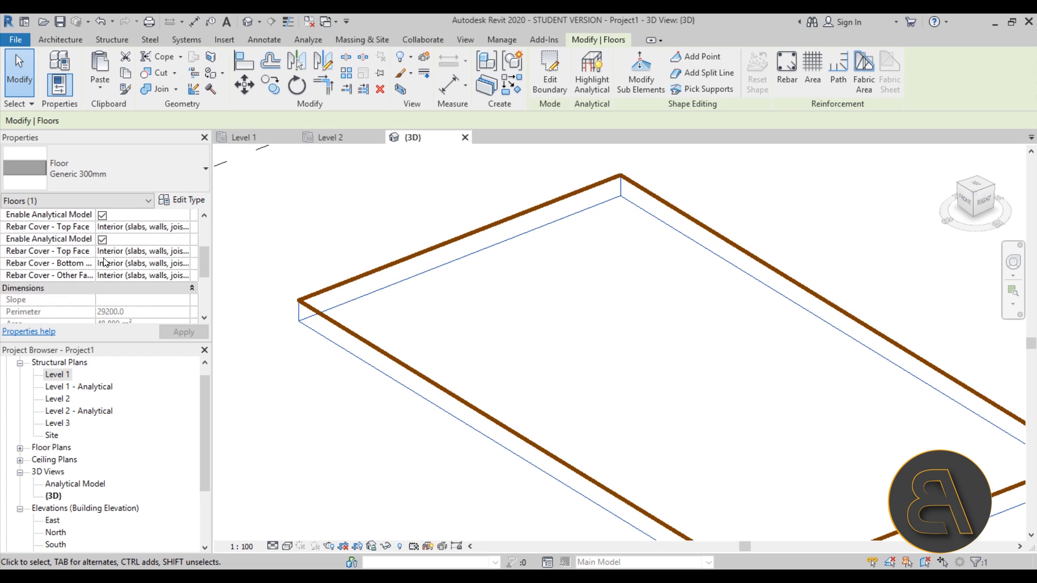
Review the floor's analytical model setting and level constraints while examining its analytical outline in the 3D view.
scroll(139, 276, "down", 1)
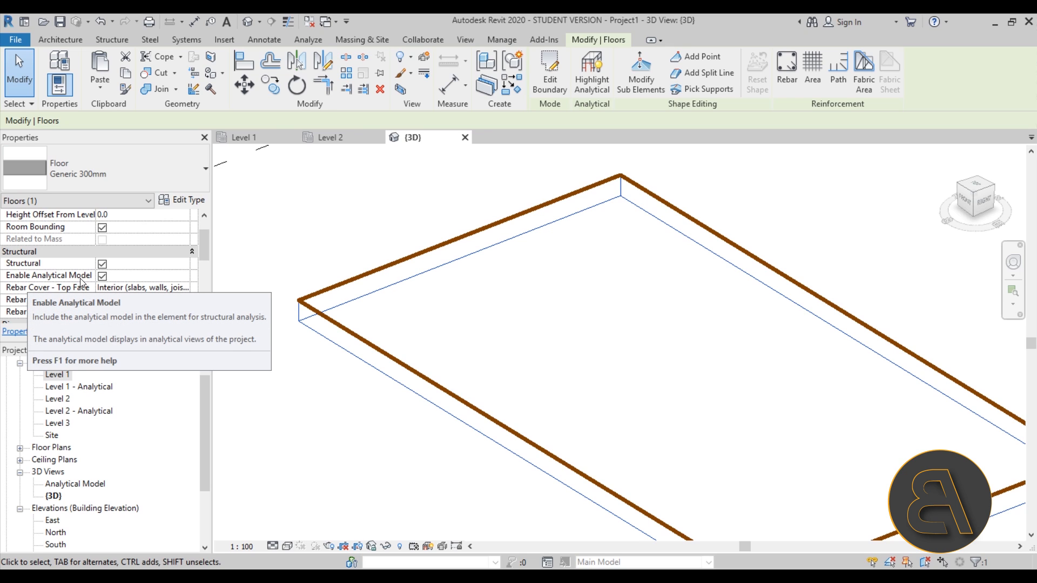
scroll(301, 313, "down", 2)
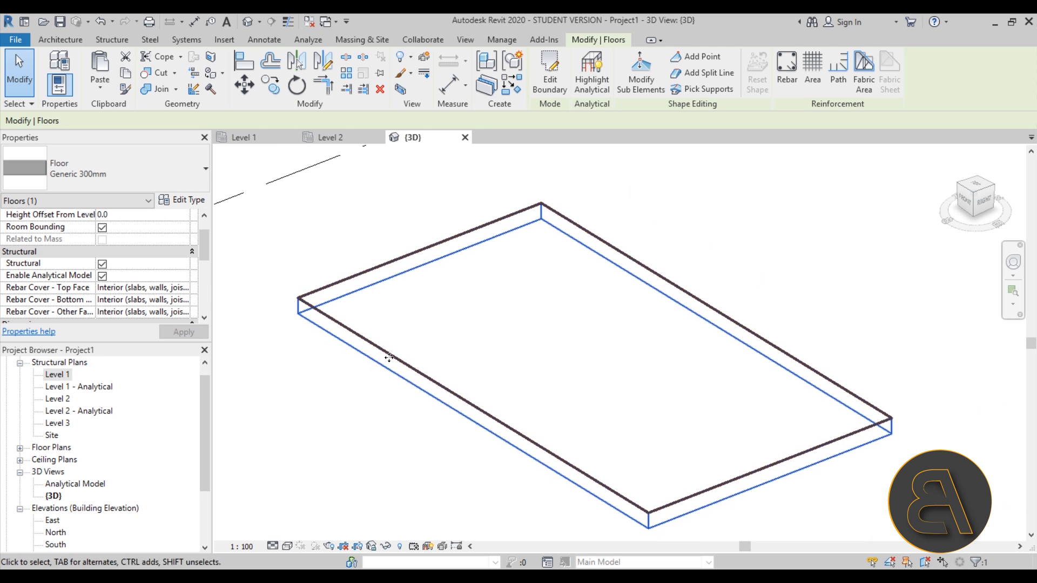
scroll(661, 532, "up", 4)
scroll(585, 458, "down", 5)
scroll(584, 458, "up", 2)
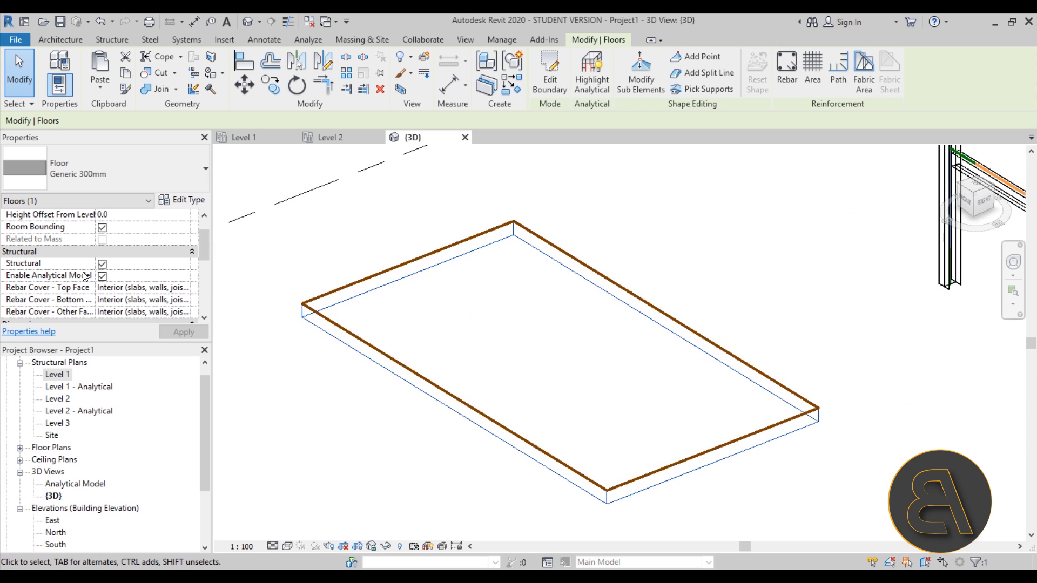
scroll(151, 278, "up", 1)
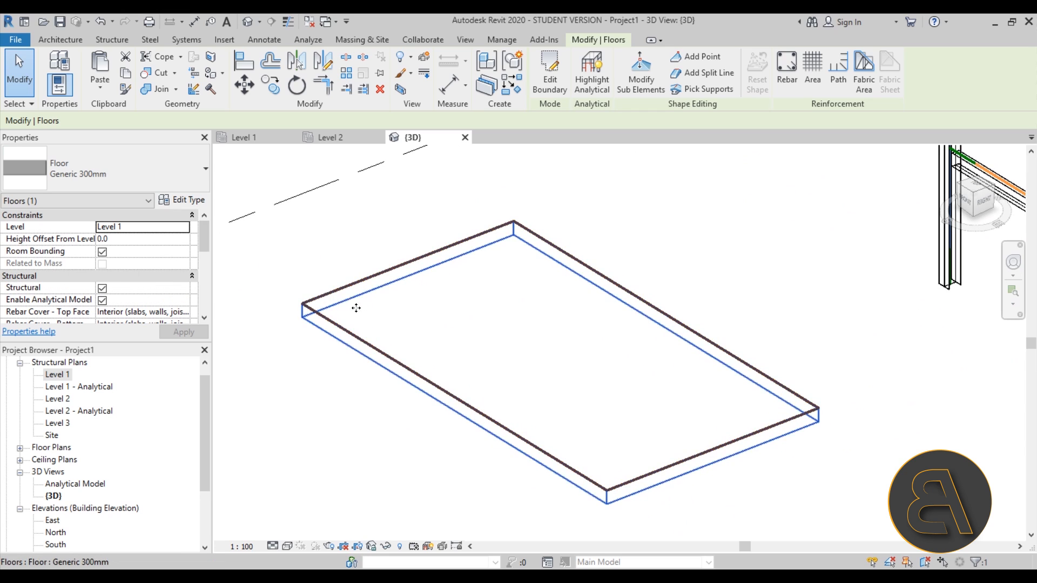
middle_click_drag(389, 329, 389, 327)
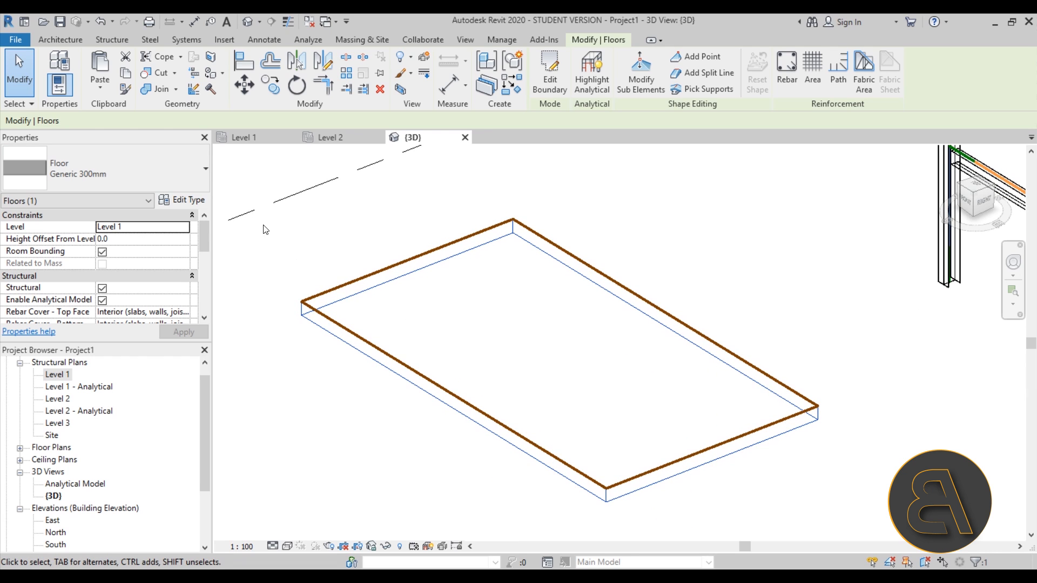
Change the selected floor's type to 160mm Concrete With 50mm Metal Deck and deselect it.
left_click(103, 176)
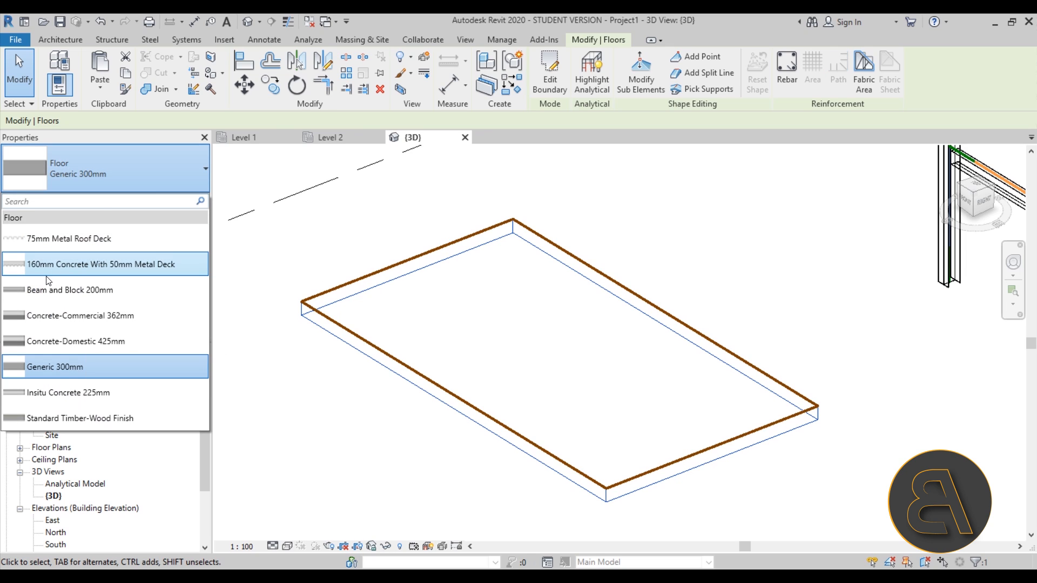
left_click(89, 267)
left_click(251, 360)
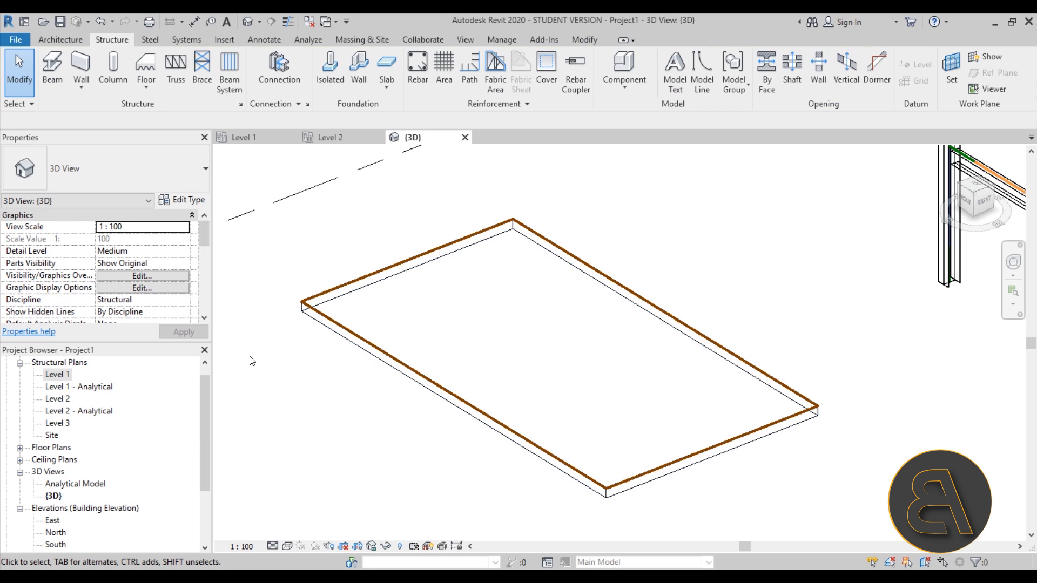
Draw a building section lengthwise through the floor on the Level 1 structural plan, looking toward the columns.
double_click(75, 375)
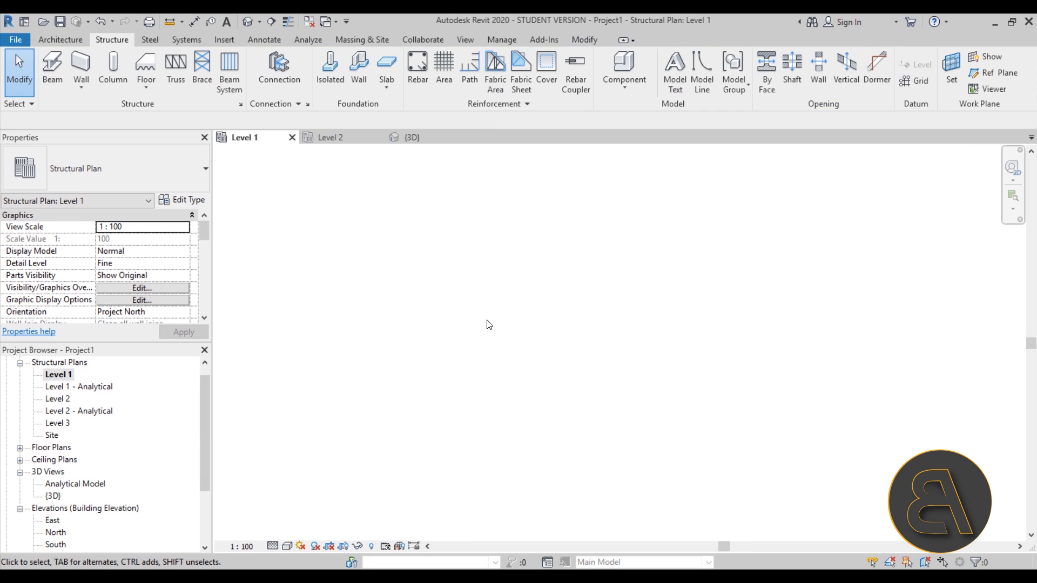
scroll(343, 391, "down", 3)
middle_click_drag(514, 447, 480, 349)
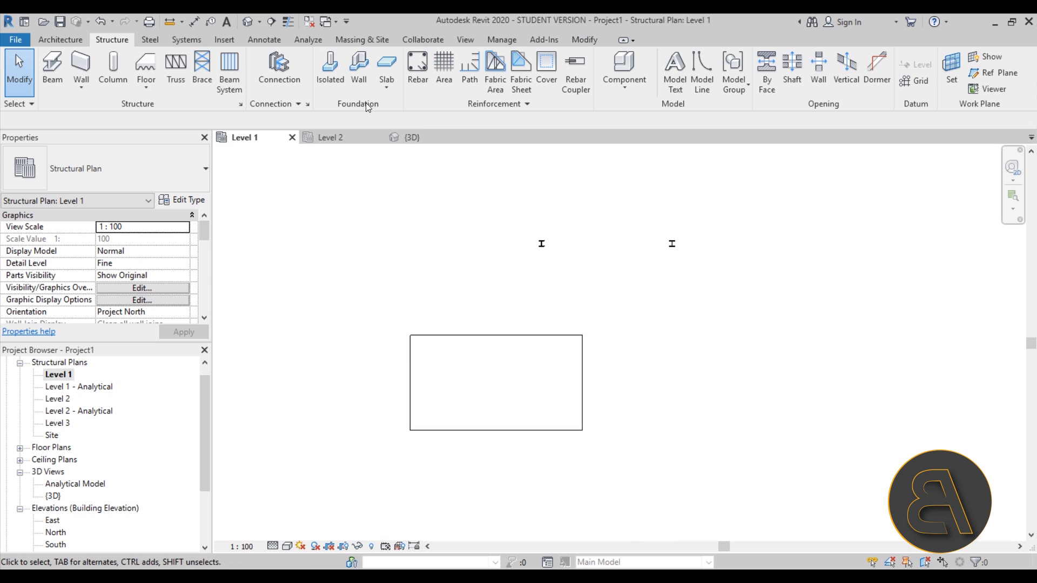
left_click(270, 22)
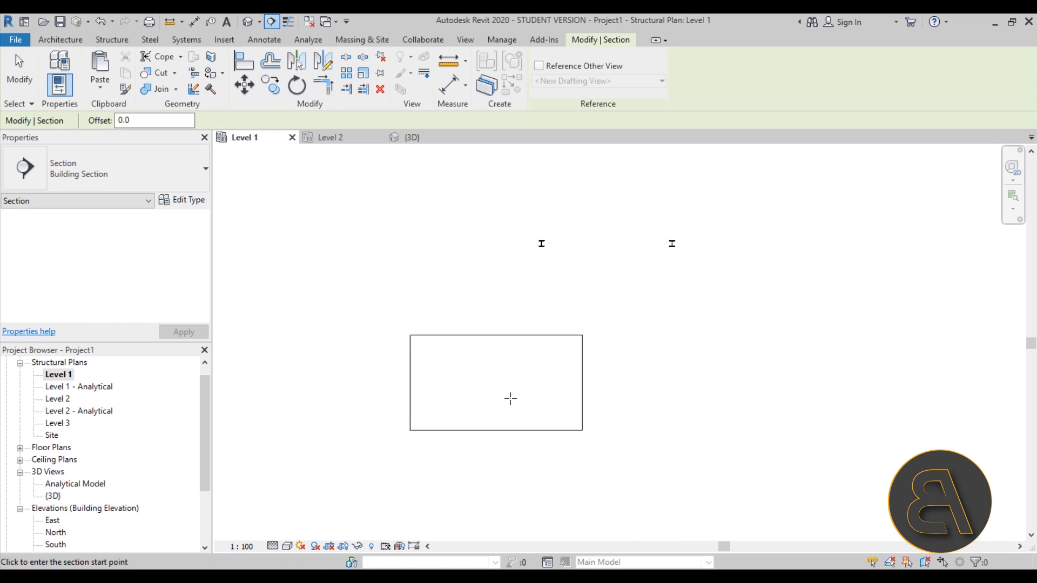
left_click(376, 398)
left_click(621, 398)
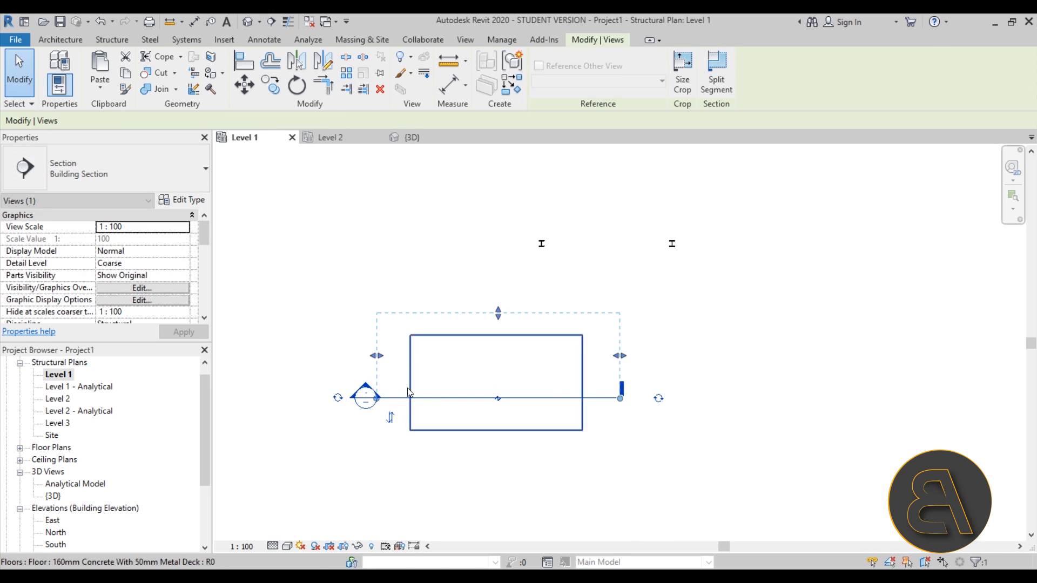
left_click(359, 377)
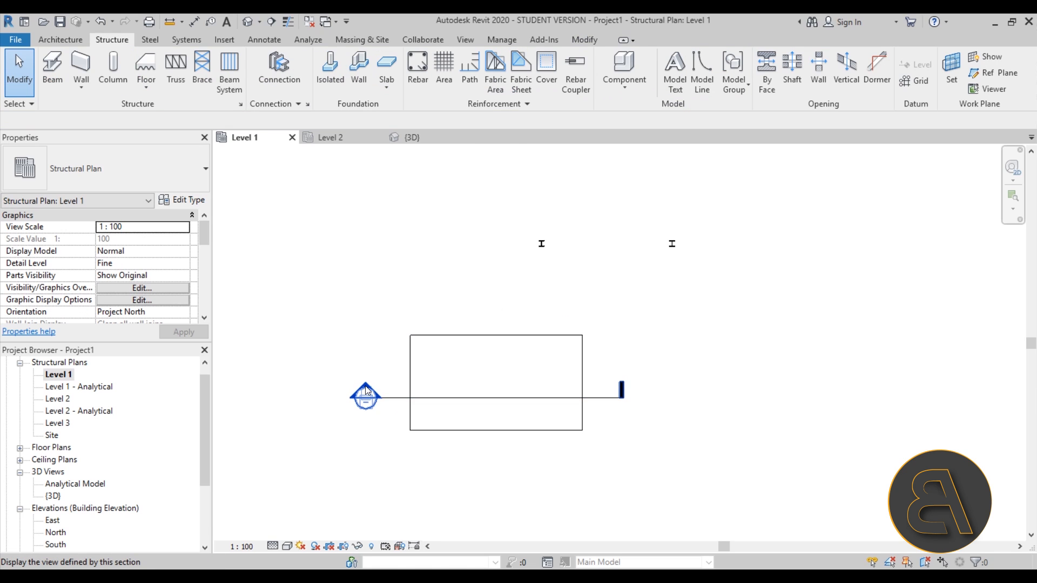
Open the new section's view and set its detail level to Fine.
double_click(364, 397)
scroll(395, 373, "up", 3)
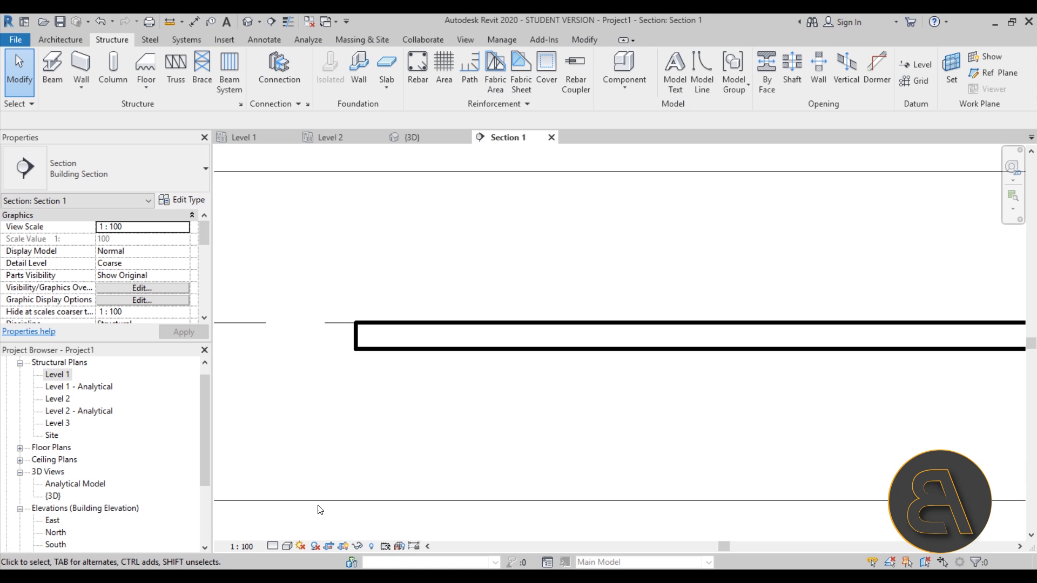
scroll(380, 371, "down", 1)
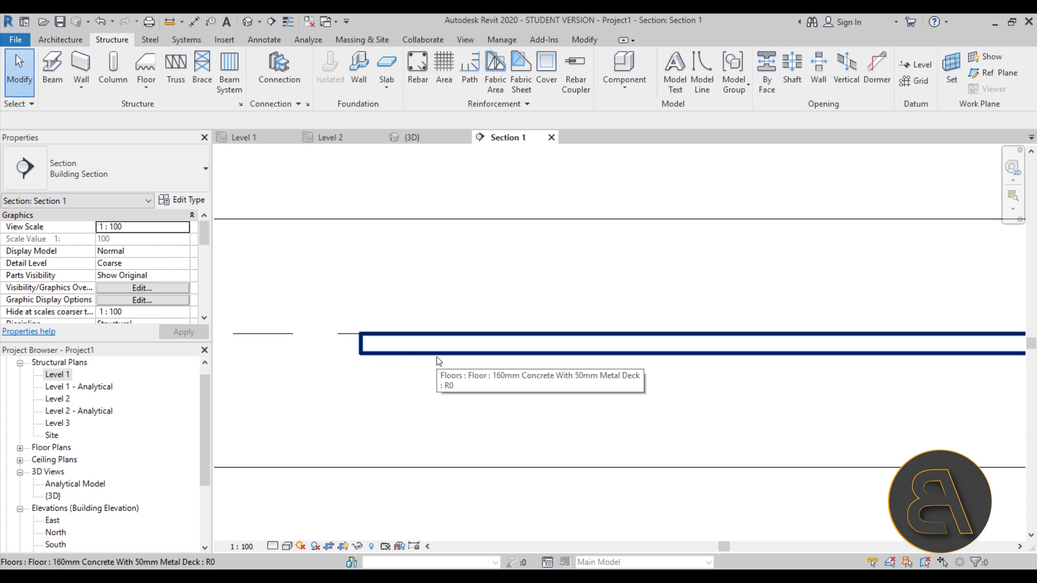
scroll(428, 387, "down", 2)
middle_click_drag(428, 386, 414, 370)
scroll(431, 384, "down", 1)
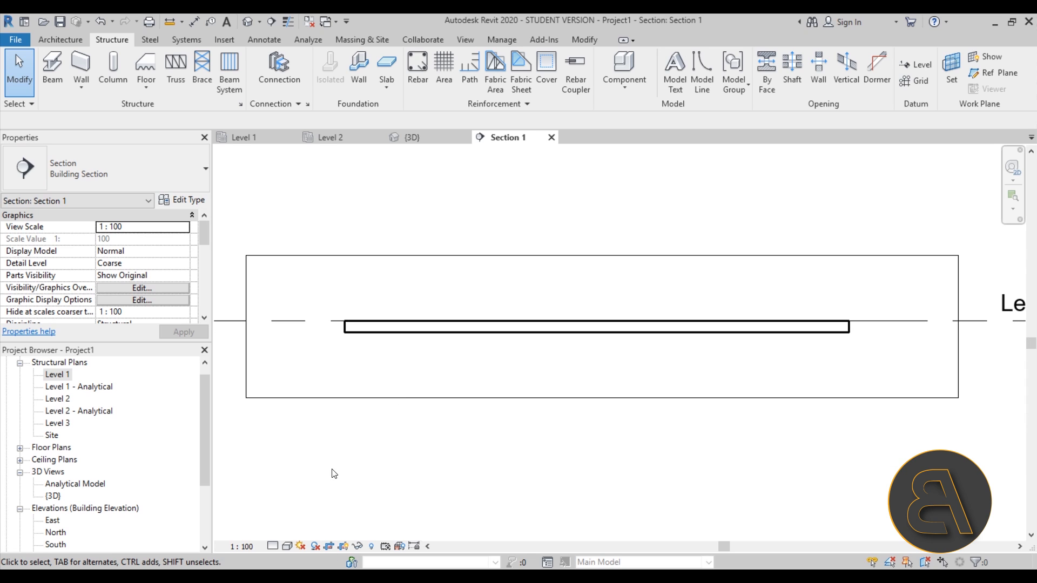
left_click(272, 546)
left_click(291, 530)
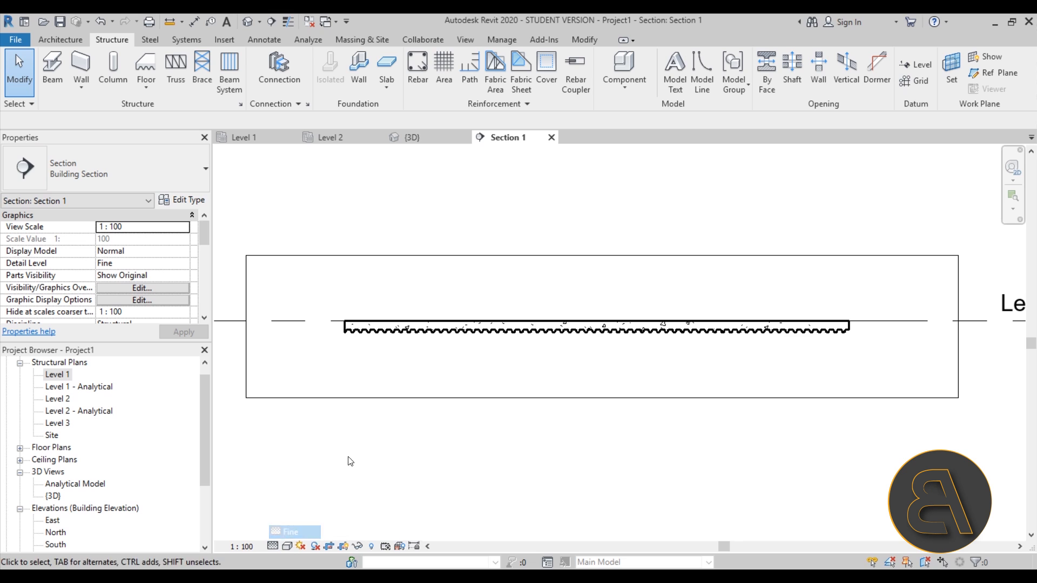
Examine the floor's corrugated metal deck profile and concrete layer in the section view.
scroll(360, 345, "up", 8)
scroll(350, 308, "down", 3)
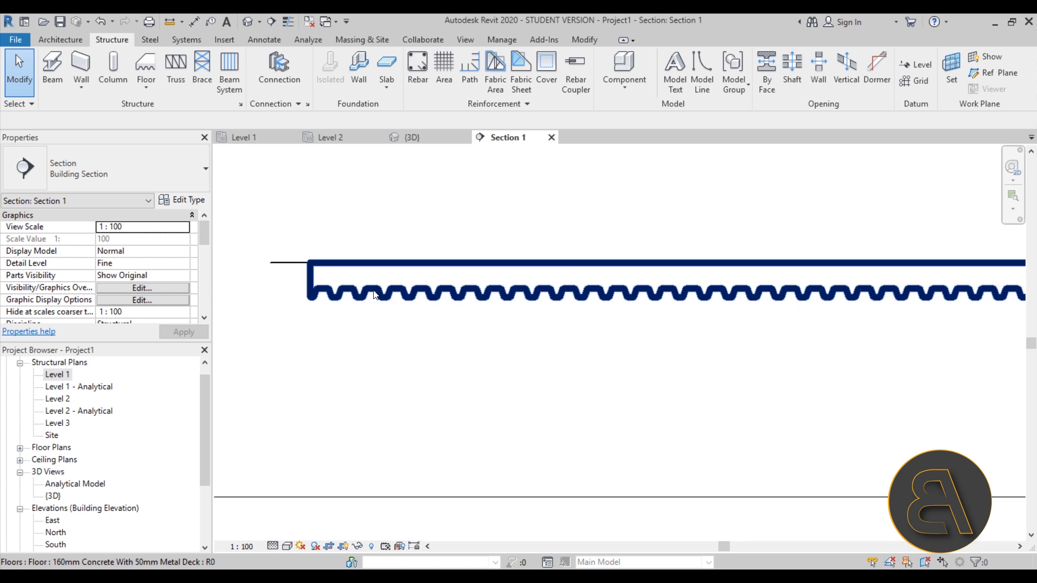
scroll(589, 297, "down", 3)
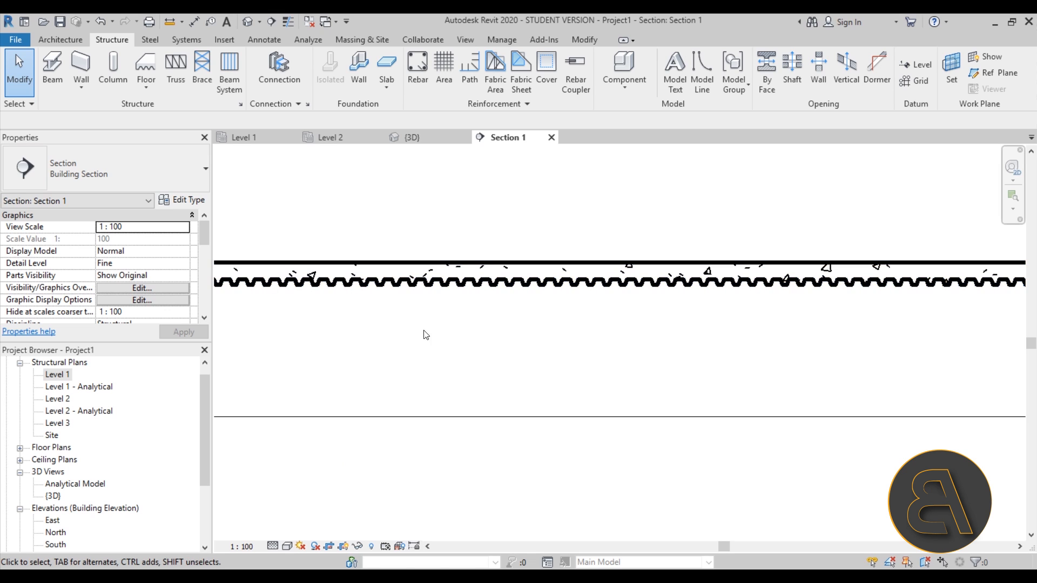
scroll(432, 335, "down", 5)
scroll(454, 324, "up", 1)
left_click(462, 308)
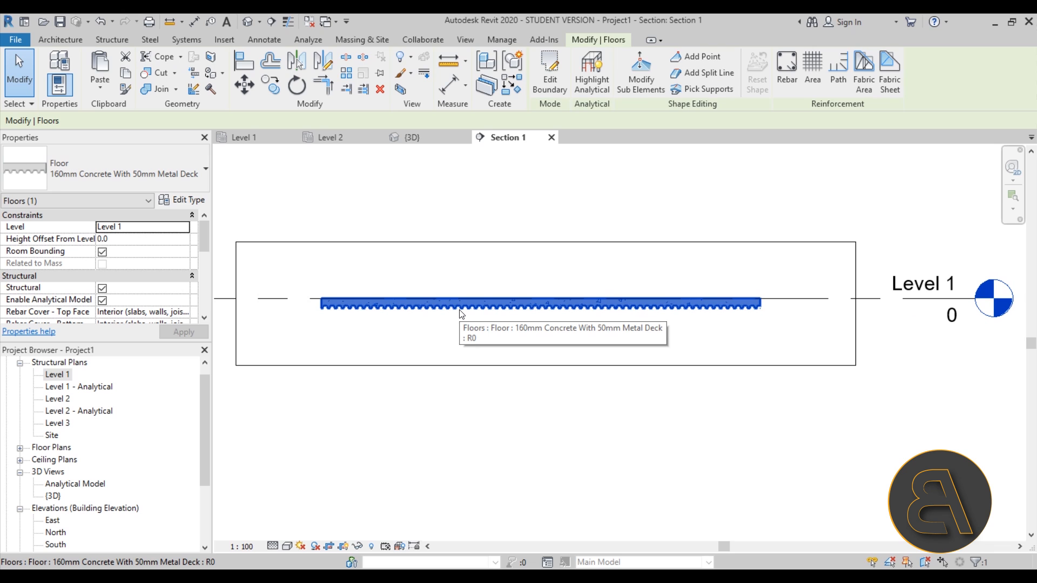
left_click(491, 268)
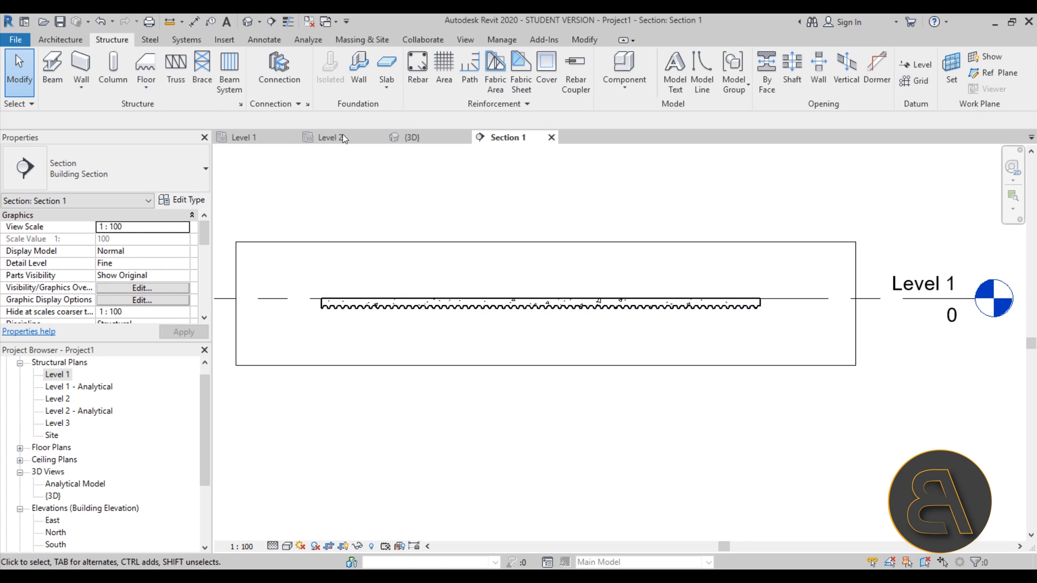
Place a slab edge along the lower edge of the floor's front long side in the 3D view.
left_click(278, 137)
scroll(459, 385, "down", 3)
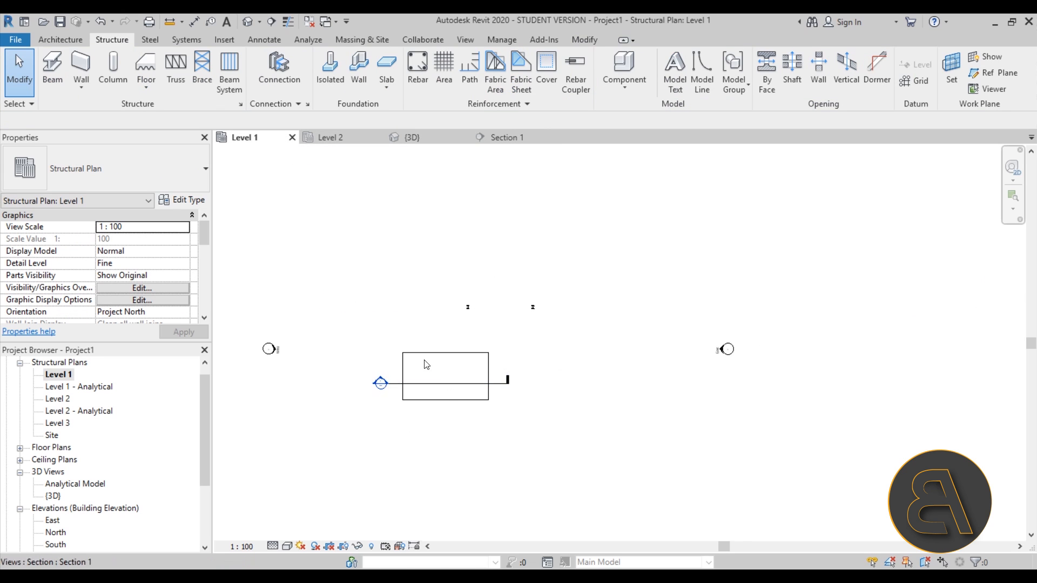
left_click(141, 92)
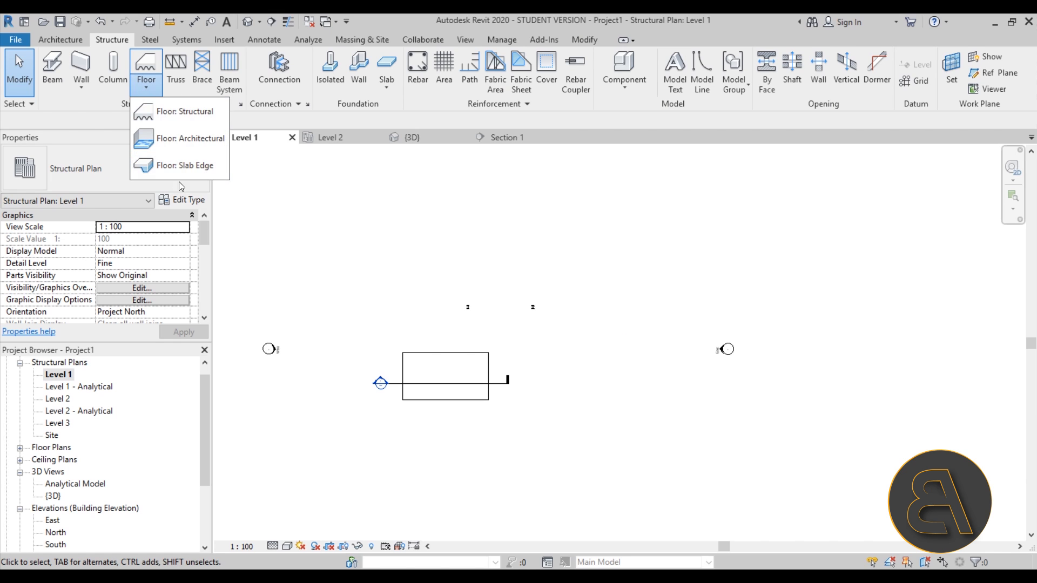
left_click(178, 168)
left_click(248, 22)
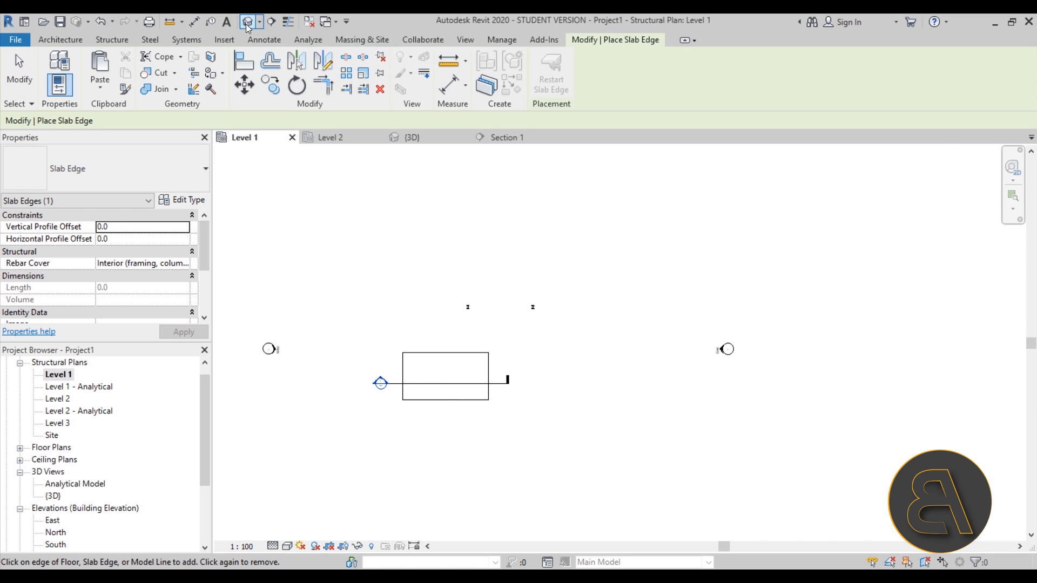
left_click(416, 386)
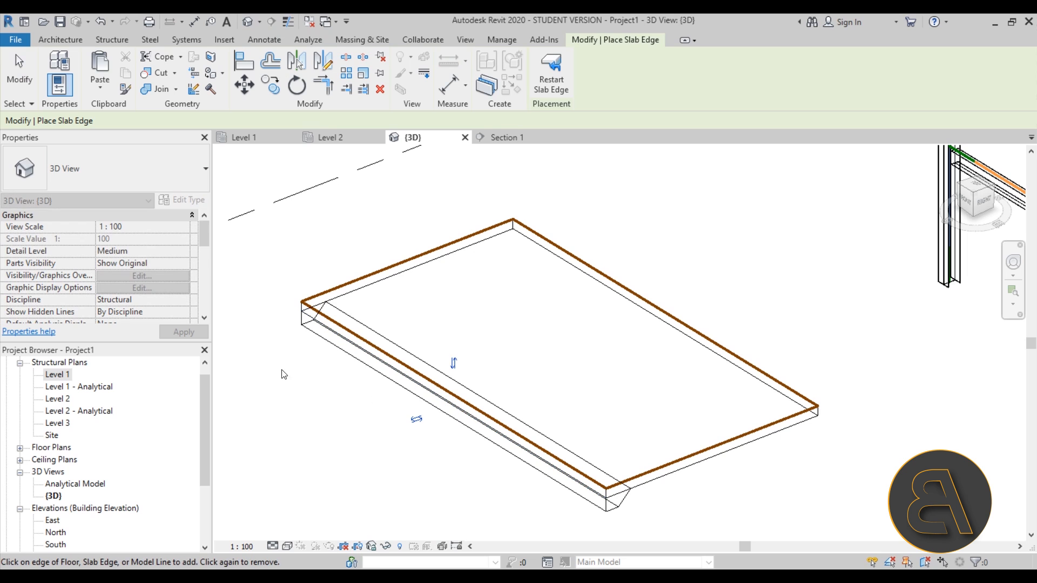
Flip the slab edge's profile outward about its vertical axis and flip it back beneath the floor.
middle_click_drag(484, 441, 439, 360, "shift")
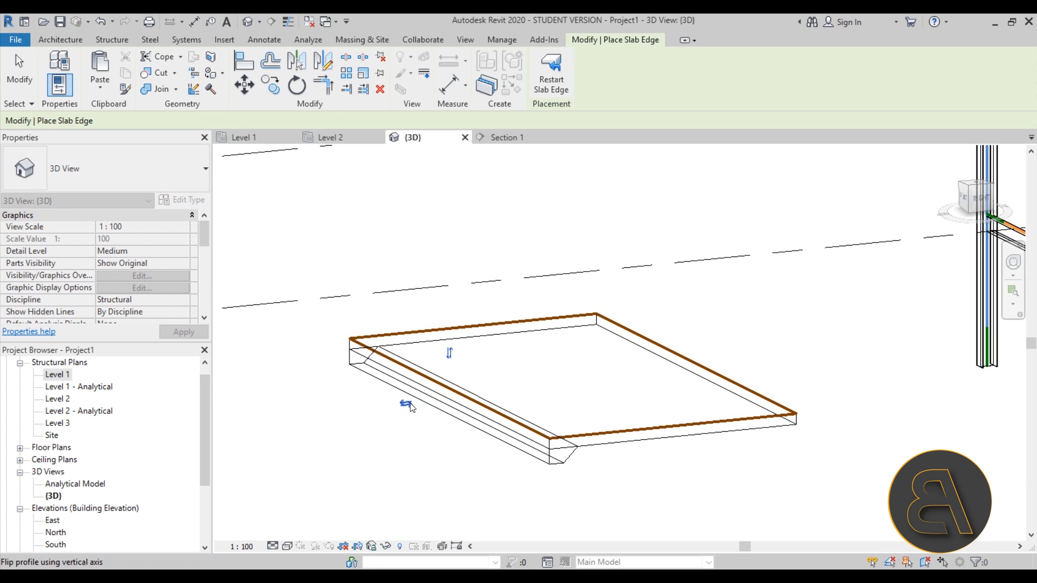
left_click(406, 404)
key("Escape")
left_click(409, 414)
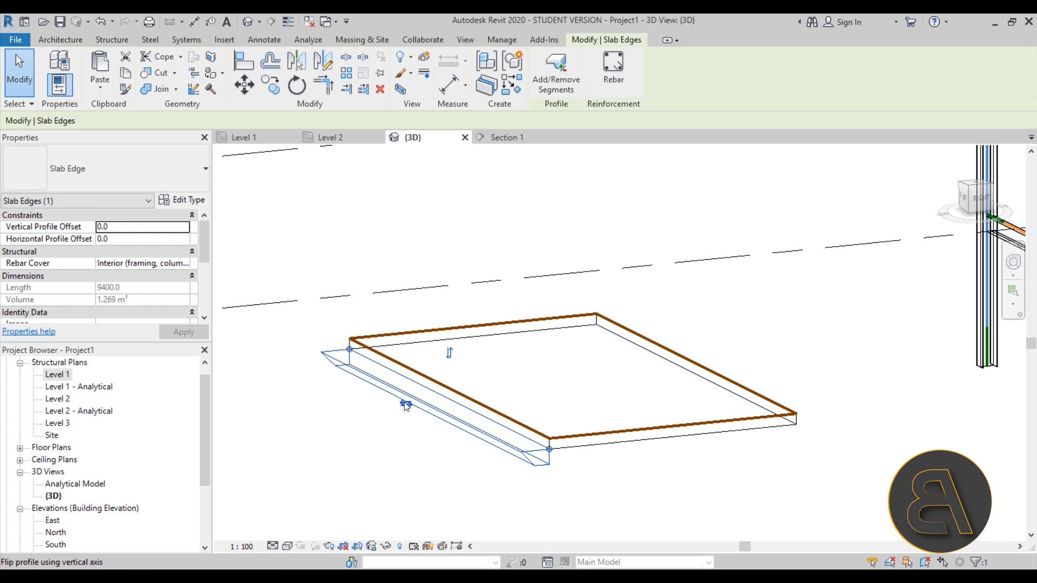
left_click(406, 404)
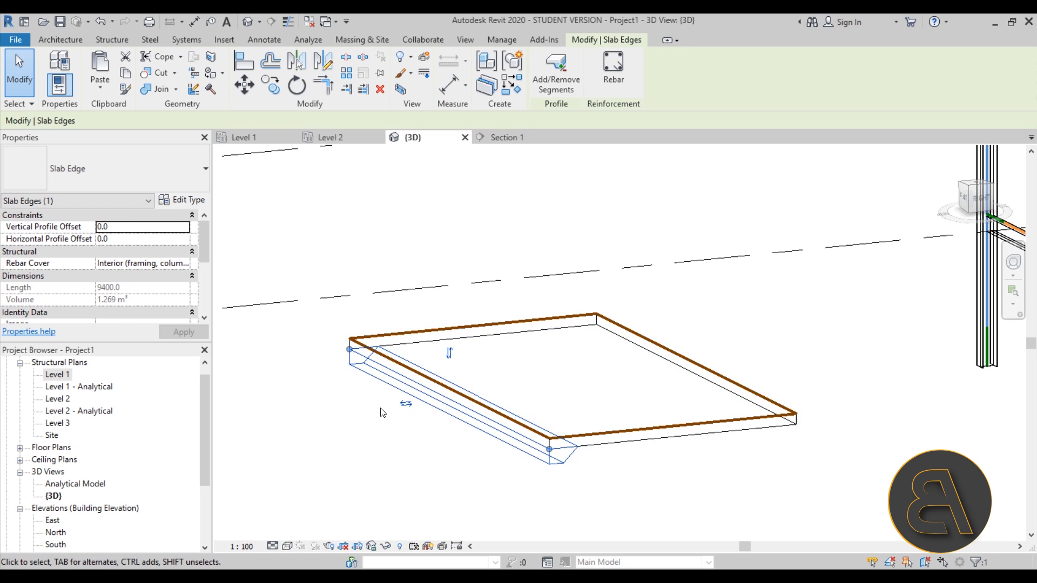
middle_click_drag(377, 406, 403, 435, "shift")
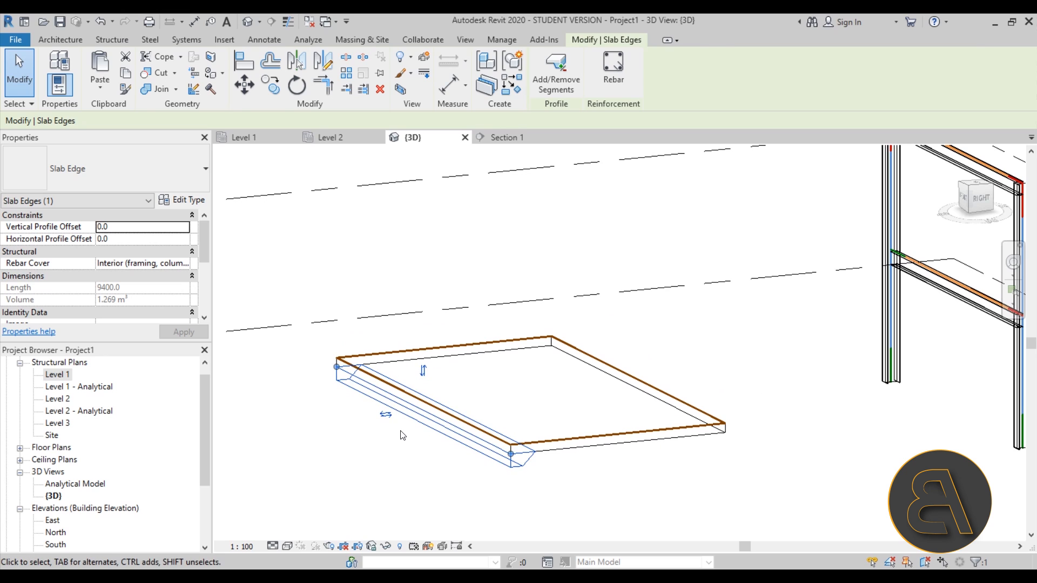
key("Escape")
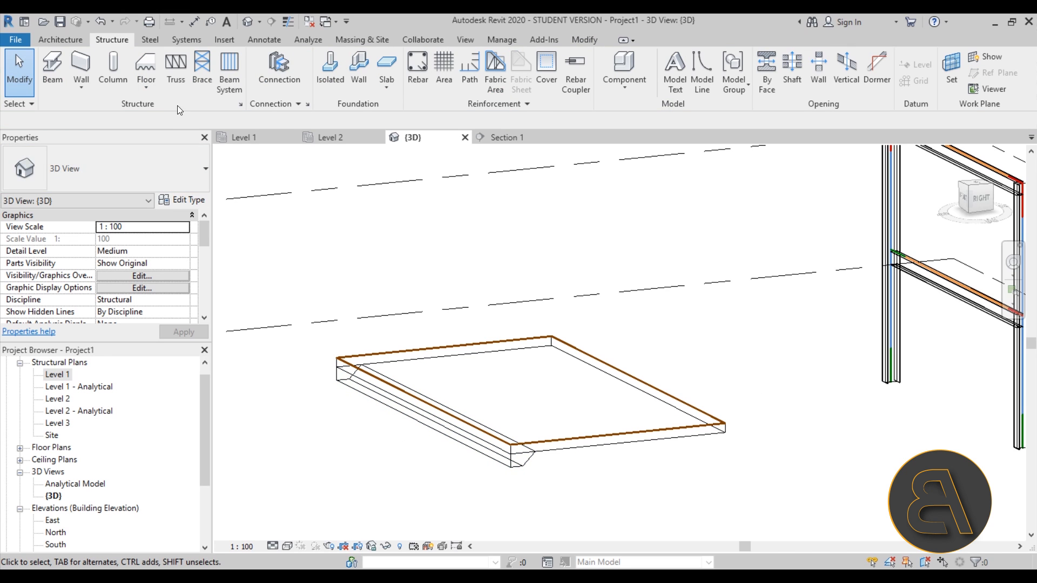
Start placing a truss and browse the US Metric library to the Structural Trusses folder for loading another family.
left_click(174, 86)
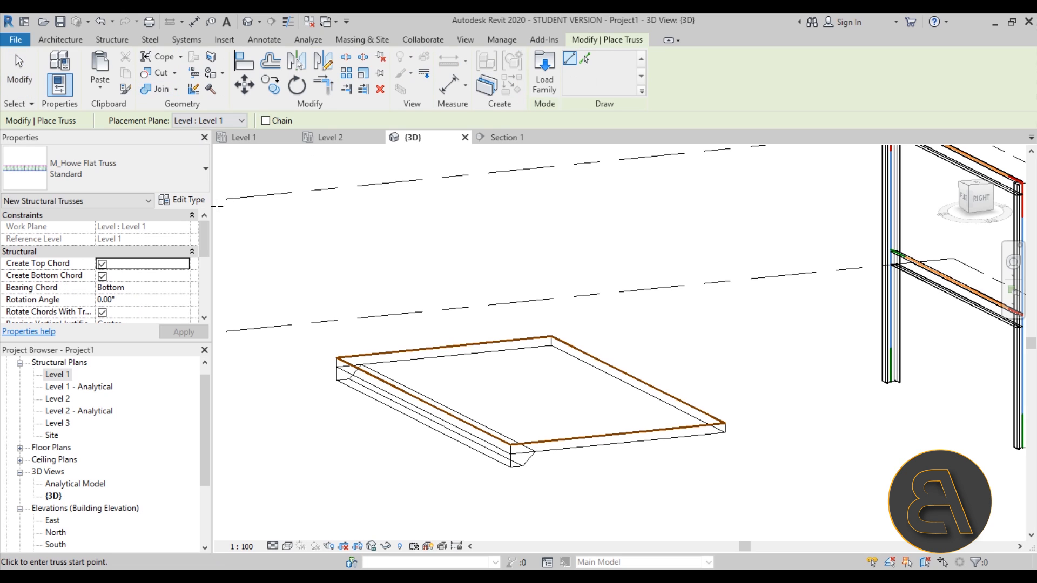
left_click(118, 184)
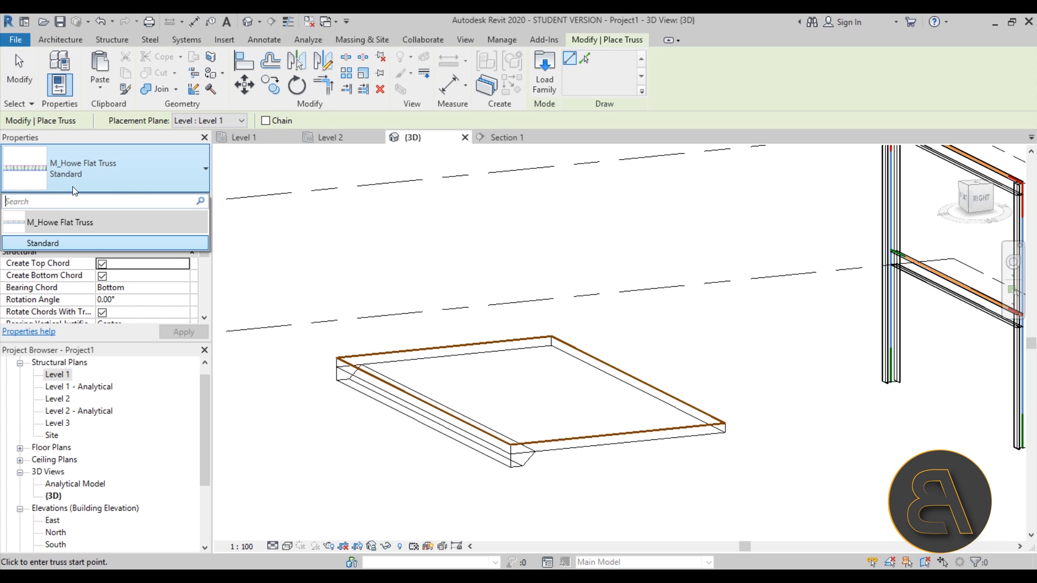
left_click(547, 89)
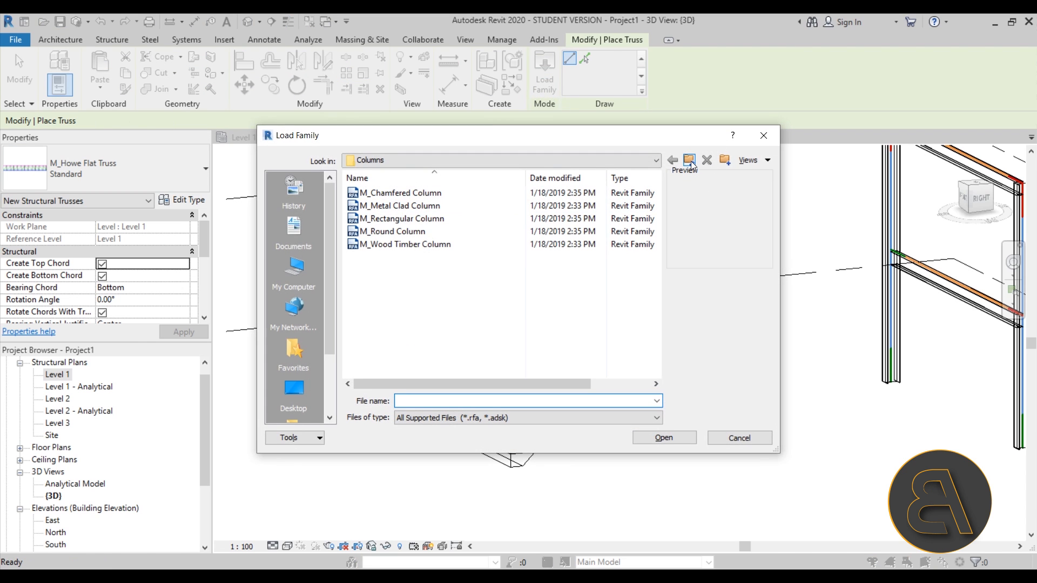
left_click(689, 161)
scroll(386, 256, "down", 3)
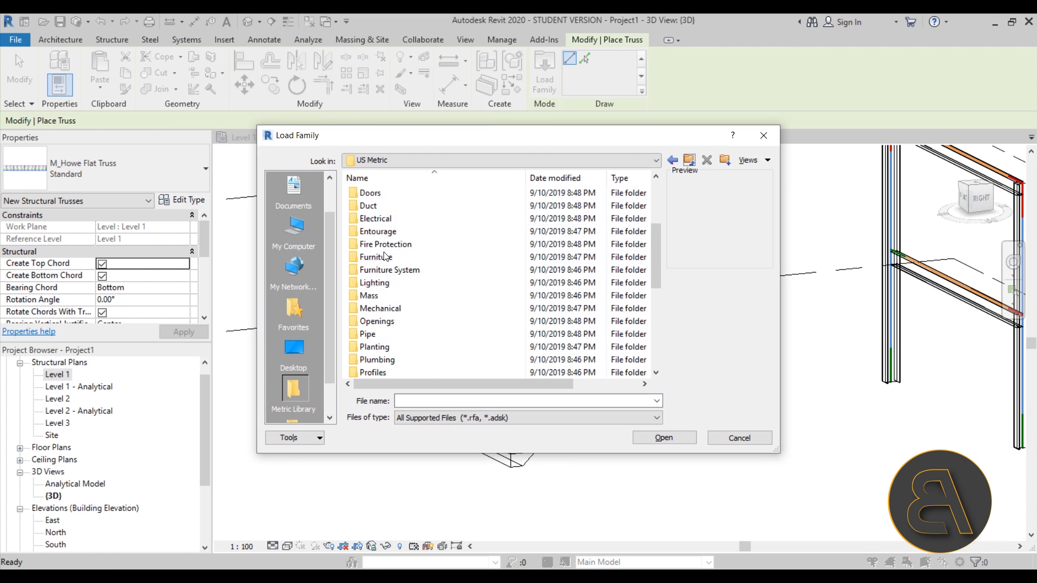
scroll(386, 257, "down", 5)
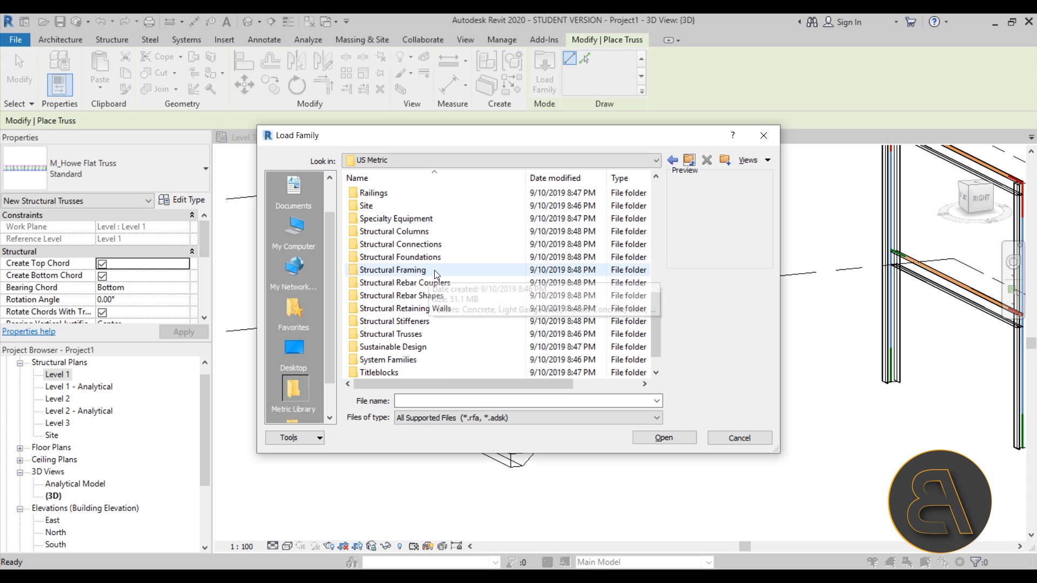
double_click(410, 334)
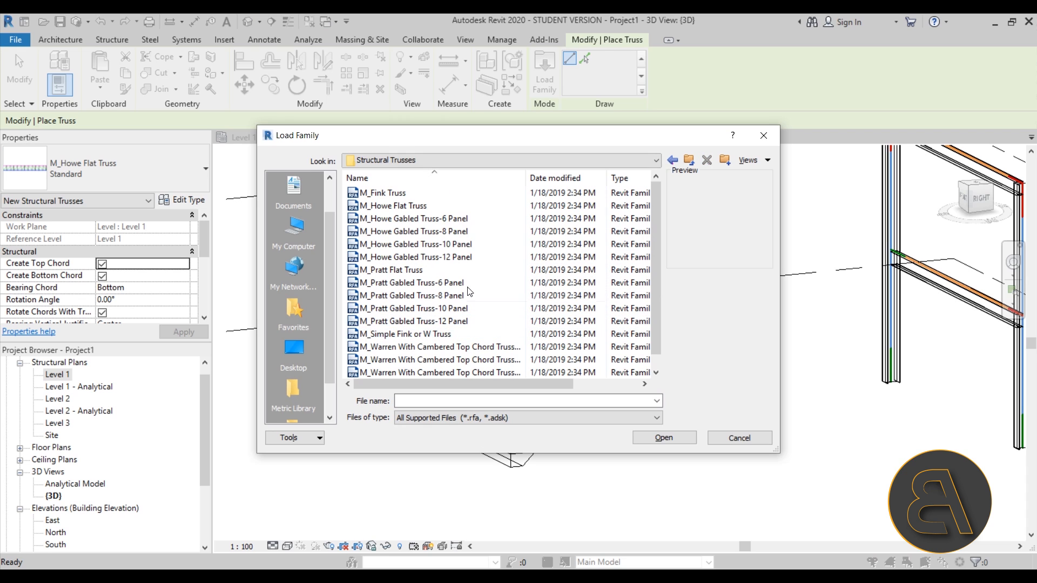
Compare the previews of the Fink, Howe and Pratt truss families in the Structural Trusses folder.
left_click(390, 194)
key("Down")
key("Down")
key("Down")
key("Down")
key("Down")
key("Down")
key("Down")
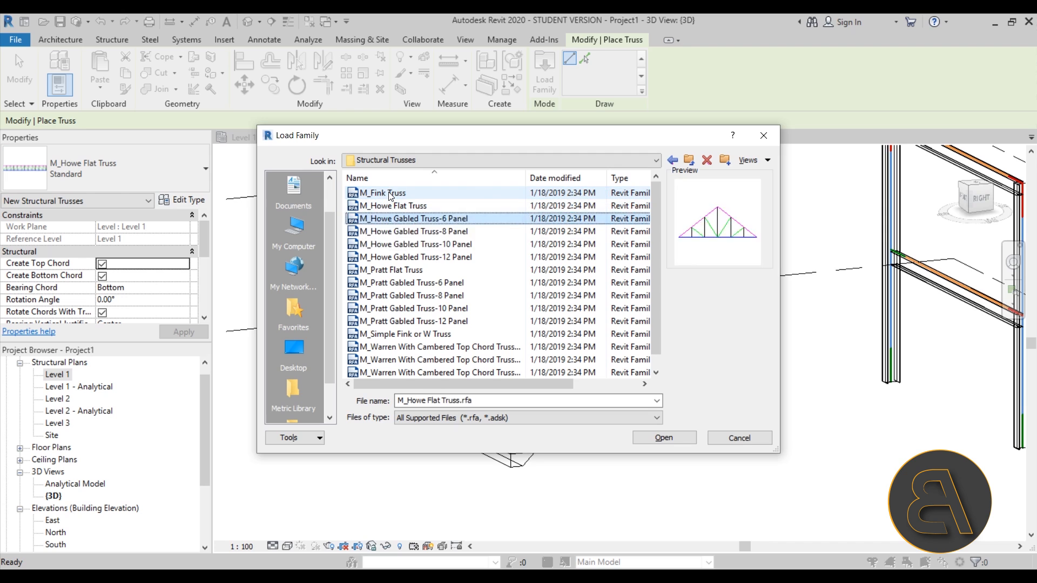
key("Down")
key("Down")
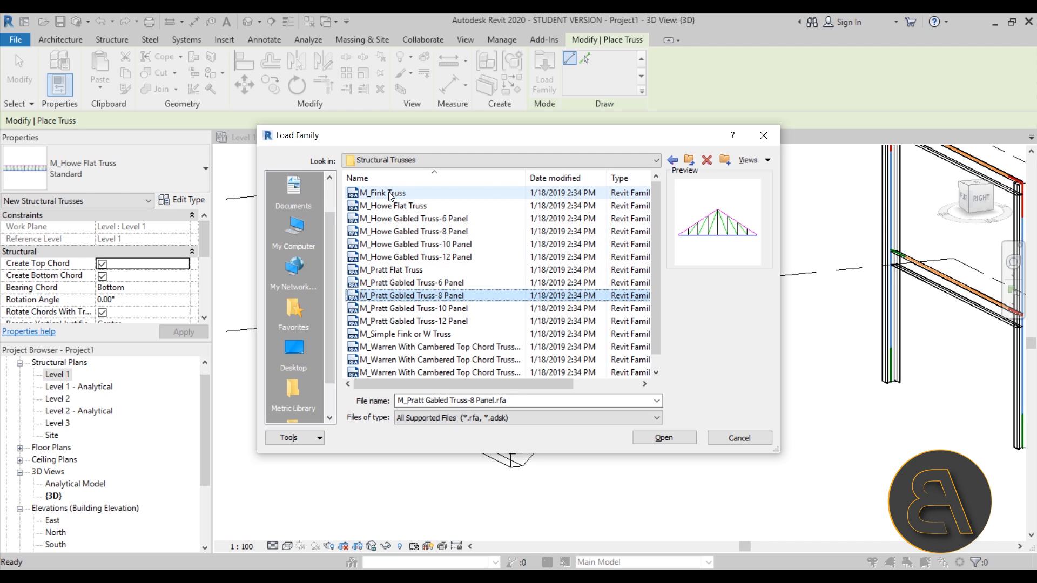
key("Up")
key("Up")
key("Up")
key("Up")
key("Up")
key("Up")
key("Up")
key("Up")
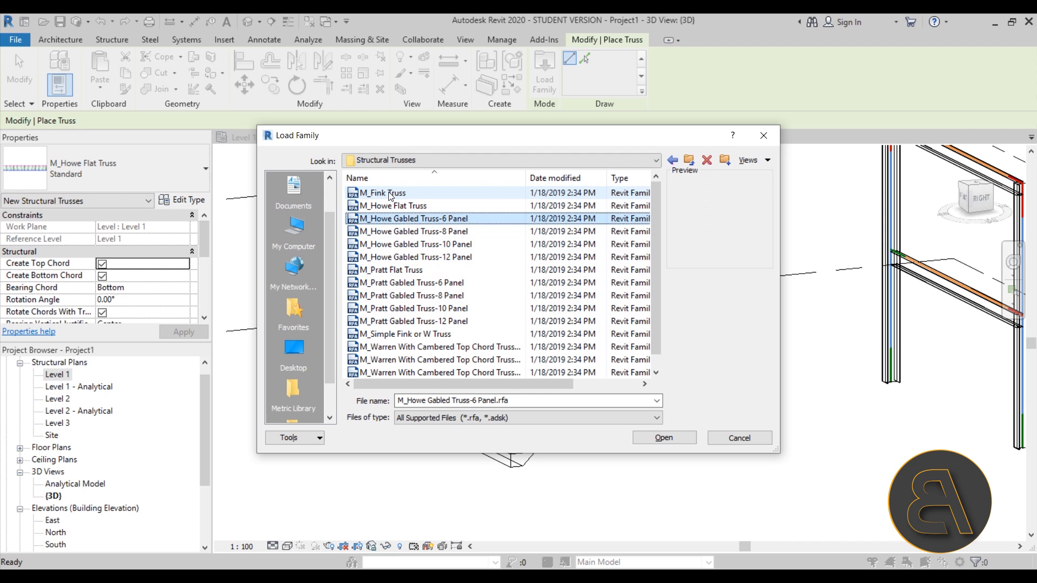
Pick the M_Simple Fink or W Truss family from the Structural Trusses folder and load it into the project.
key("Down")
key("Down")
key("Down")
key("Down")
key("Down")
key("Down")
key("Down")
key("Down")
key("Down")
key("Down")
key("Down")
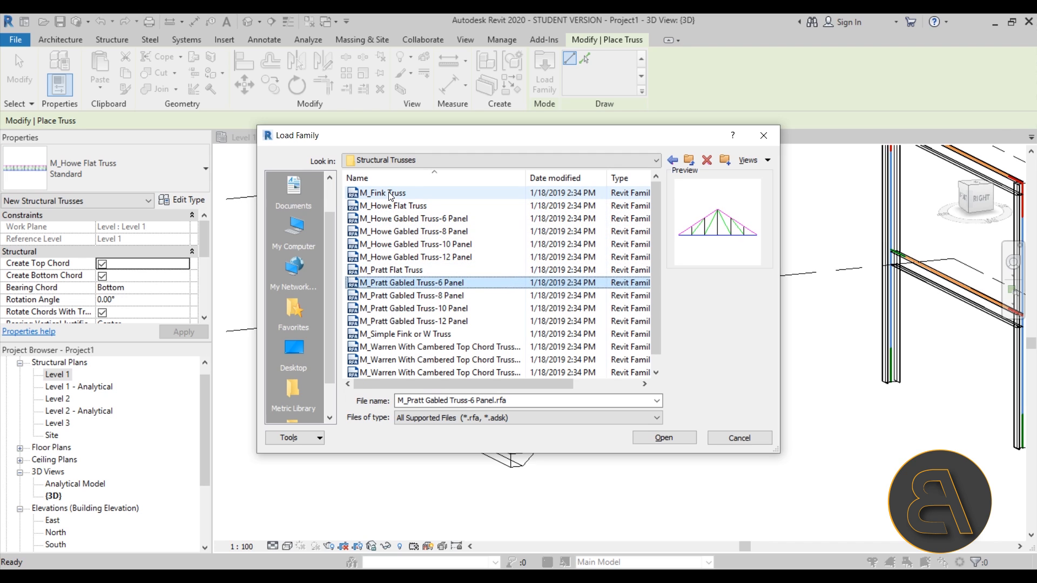
key("Up")
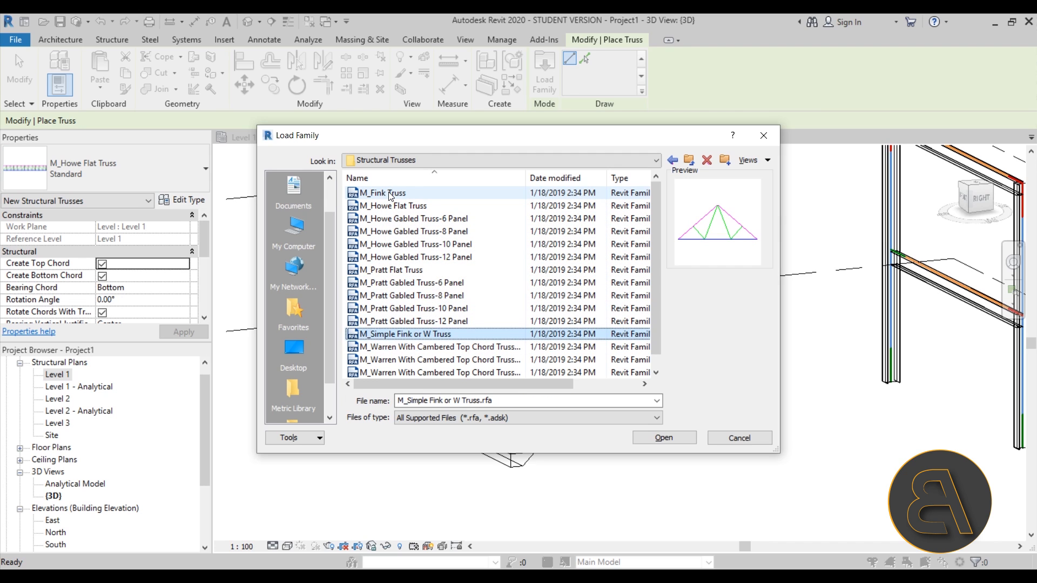
left_click(660, 438)
In the Level 1 structural plan, place a horizontal M_Simple Fink or W Truss about 17200 mm long below the floor.
scroll(498, 272, "down", 3)
double_click(57, 375)
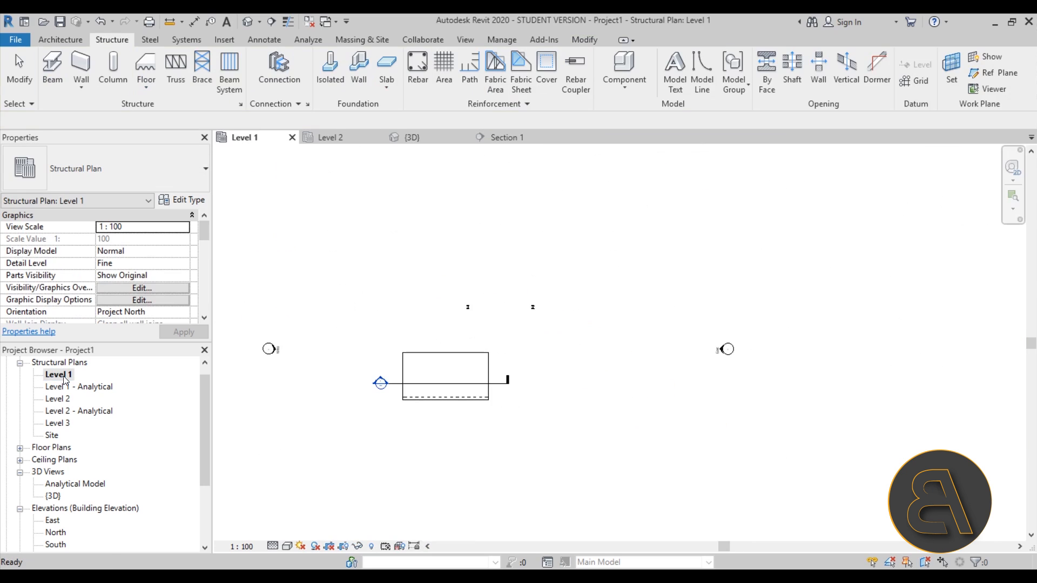
left_click(187, 86)
left_click(114, 177)
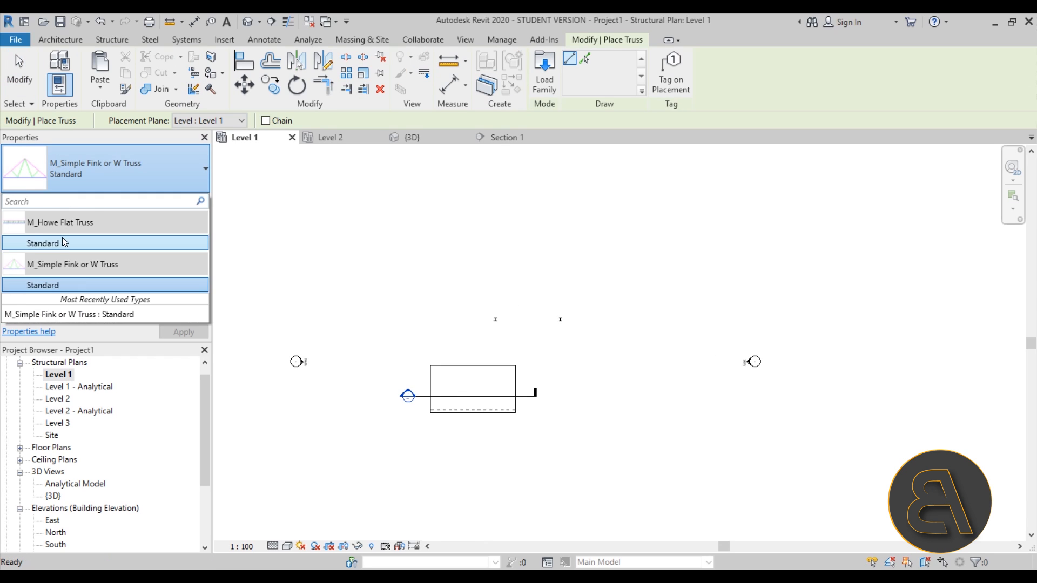
left_click(40, 287)
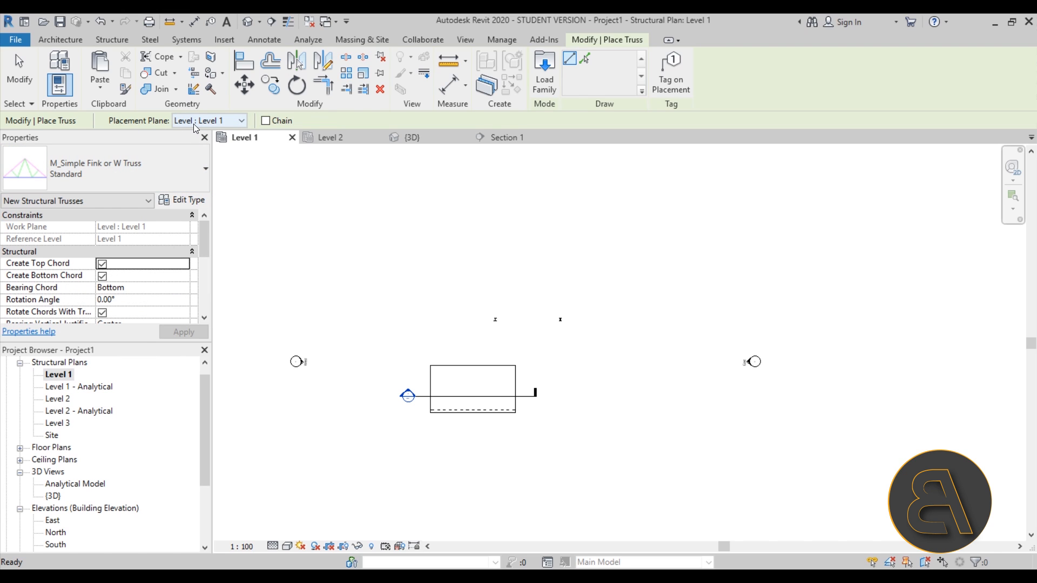
middle_click_drag(480, 352, 485, 211)
left_click(470, 322)
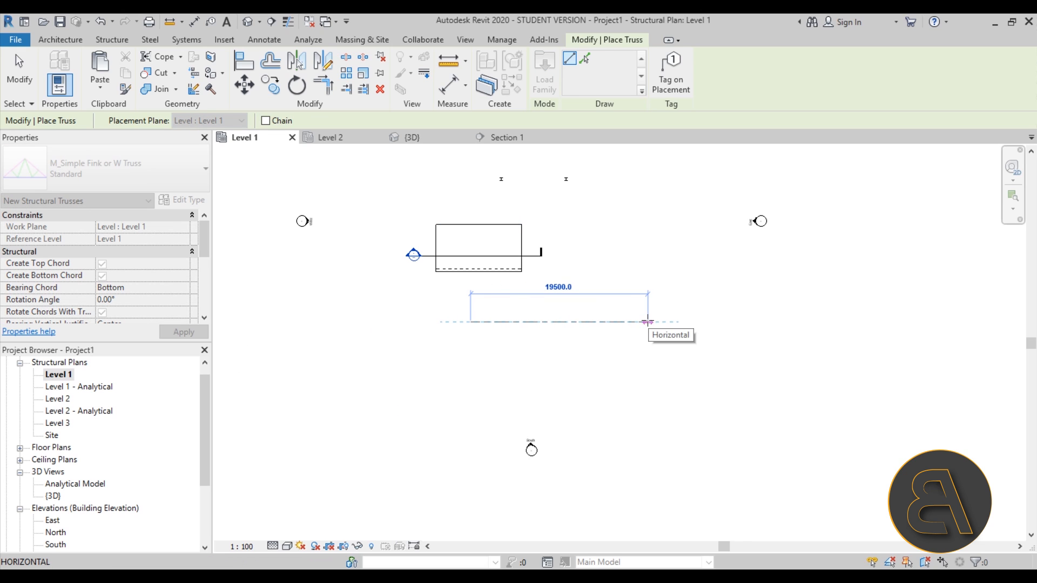
left_click(627, 322)
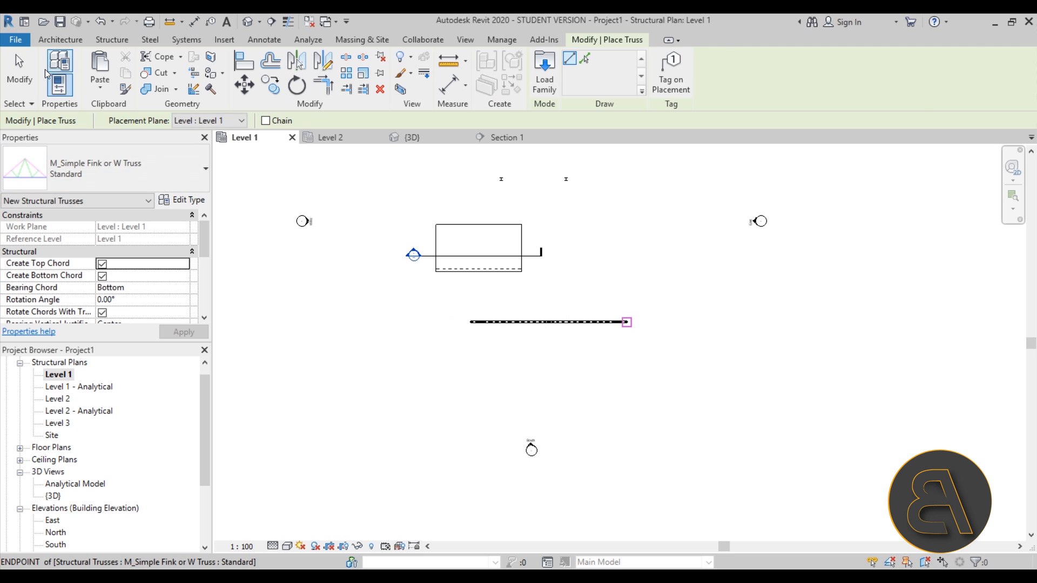
key("Escape")
Select the new truss in the 3D view and examine its overall shape and analytical lines from the front left.
left_click(245, 23)
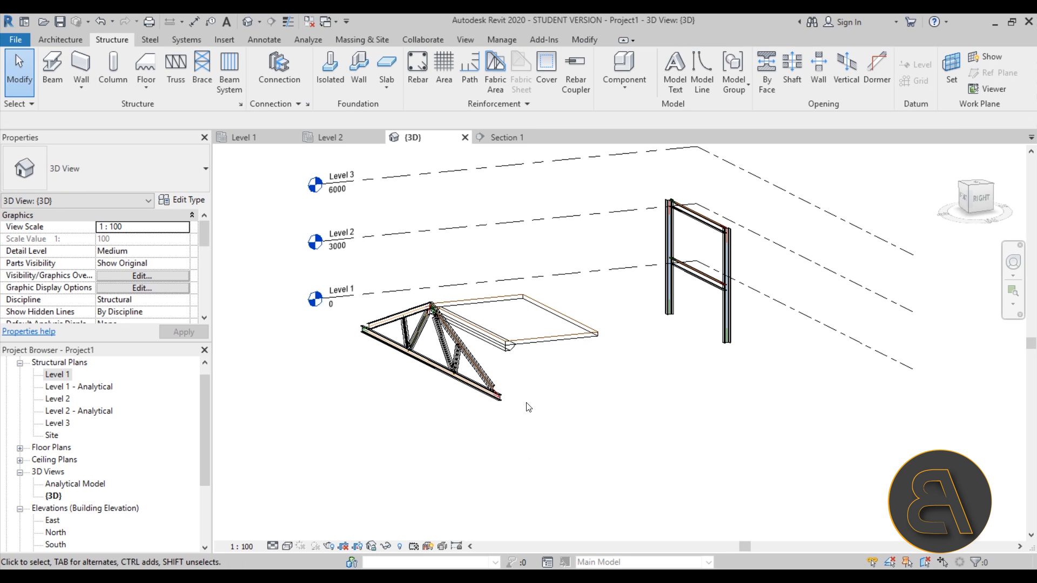
left_click(422, 365)
middle_click_drag(385, 410, 626, 427, "shift")
scroll(382, 368, "up", 2)
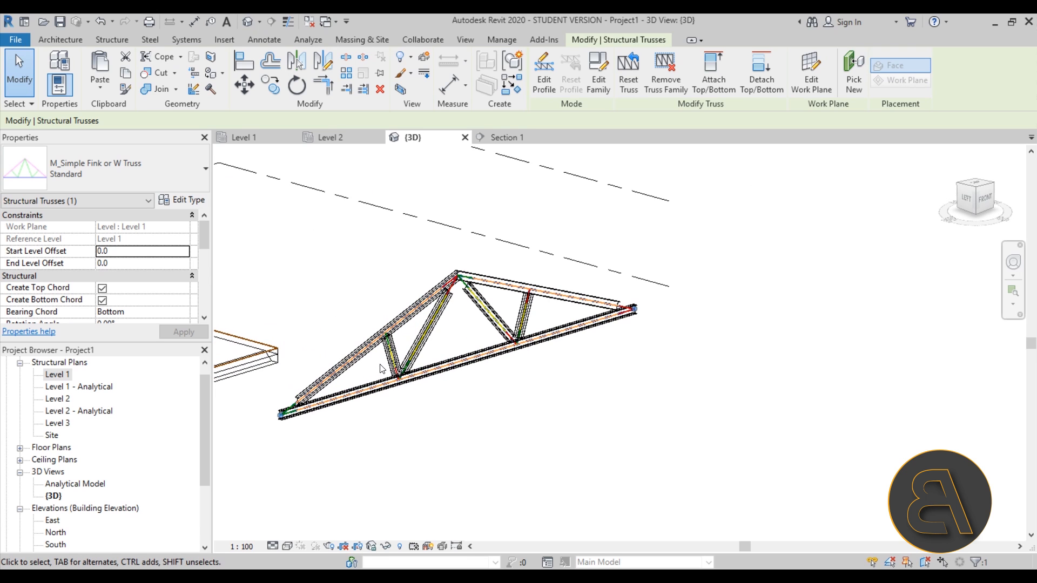
scroll(382, 369, "up", 5)
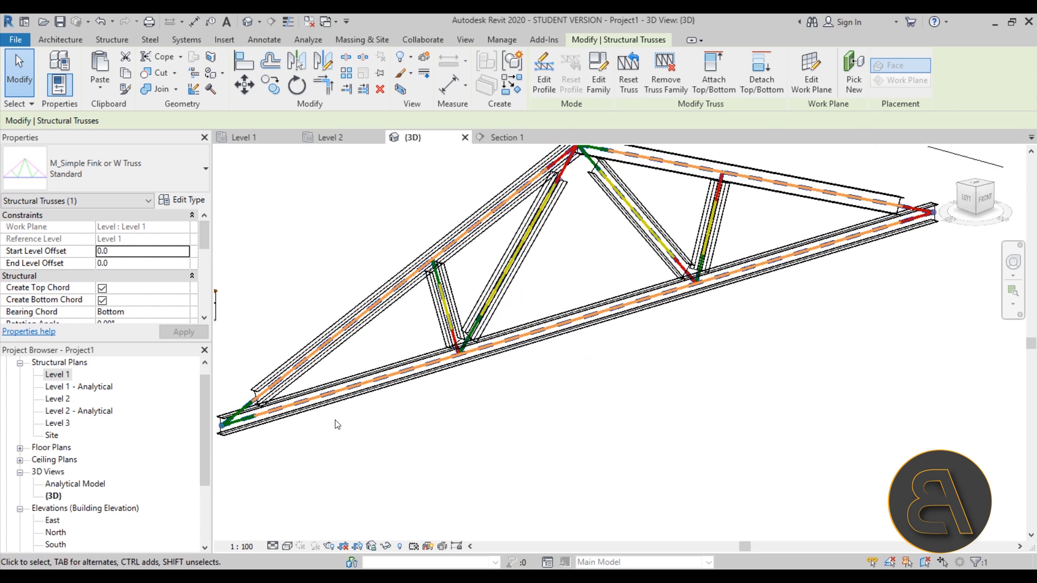
scroll(381, 369, "down", 3)
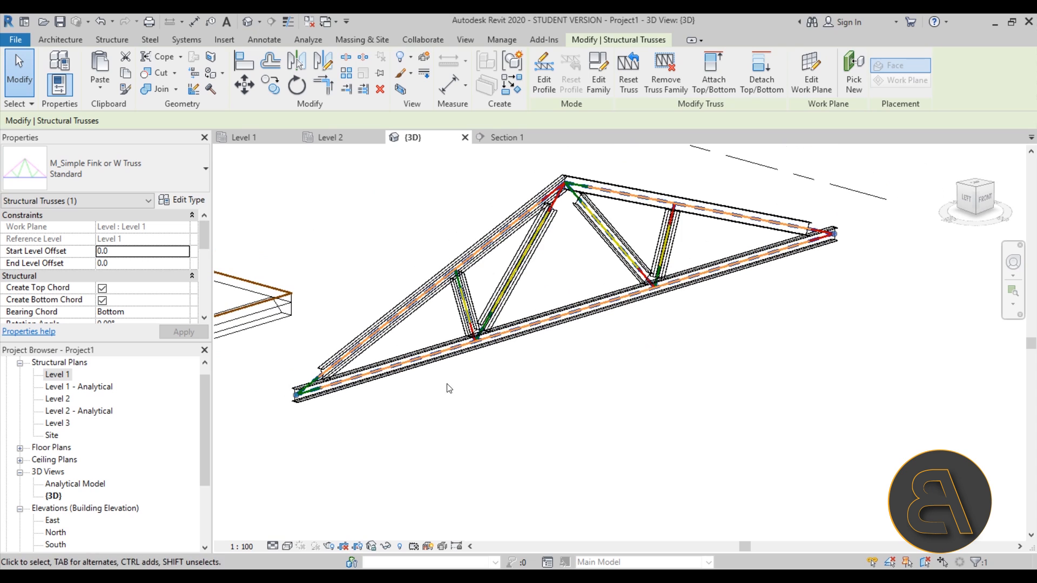
scroll(489, 382, "down", 1)
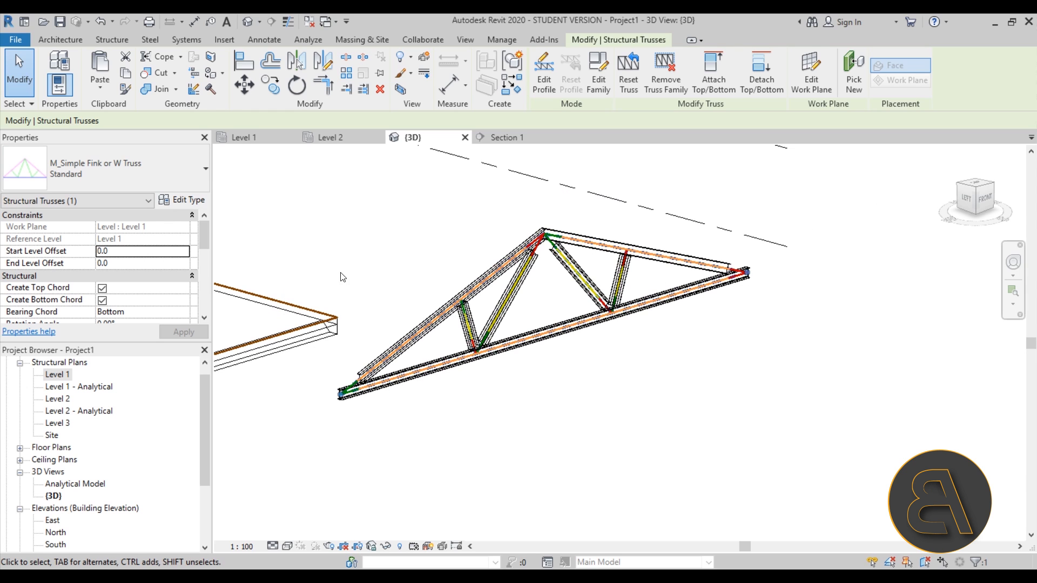
Examine the truss's end joint and the connections between its chords and web members up close.
scroll(486, 386, "up", 4)
scroll(453, 365, "down", 2)
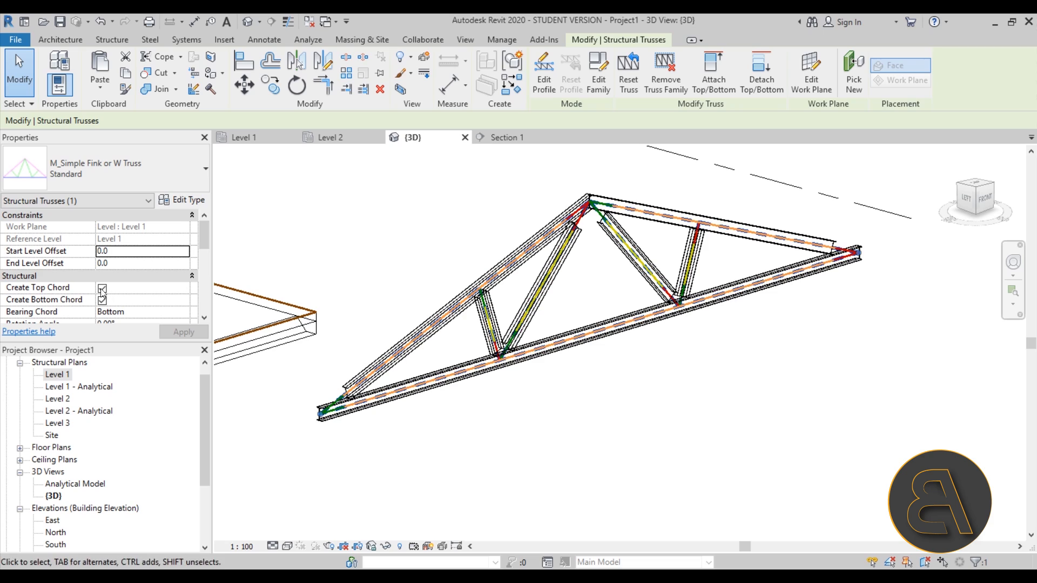
scroll(358, 397, "up", 5)
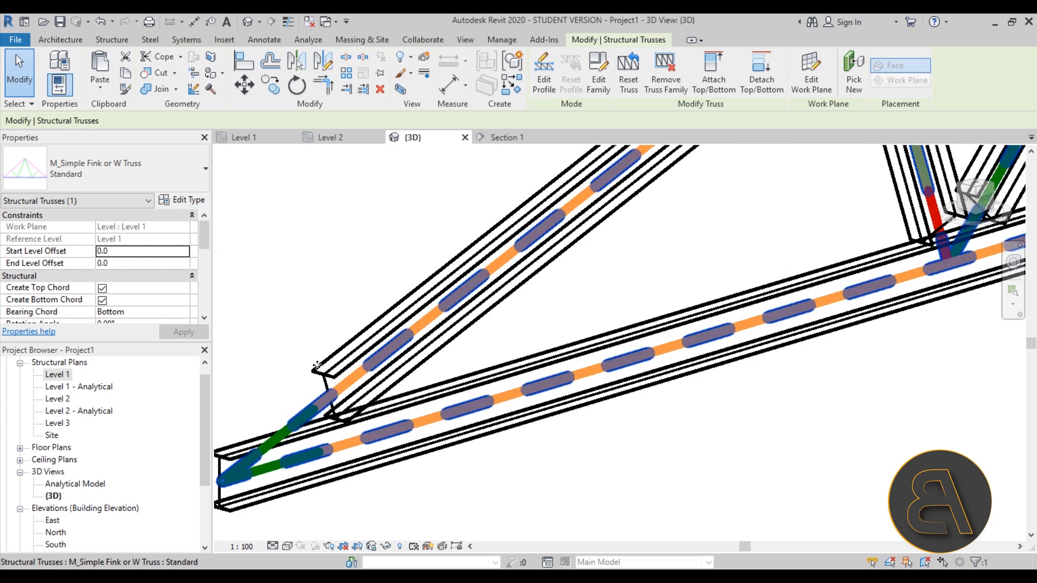
scroll(316, 372, "down", 5)
scroll(275, 376, "up", 5)
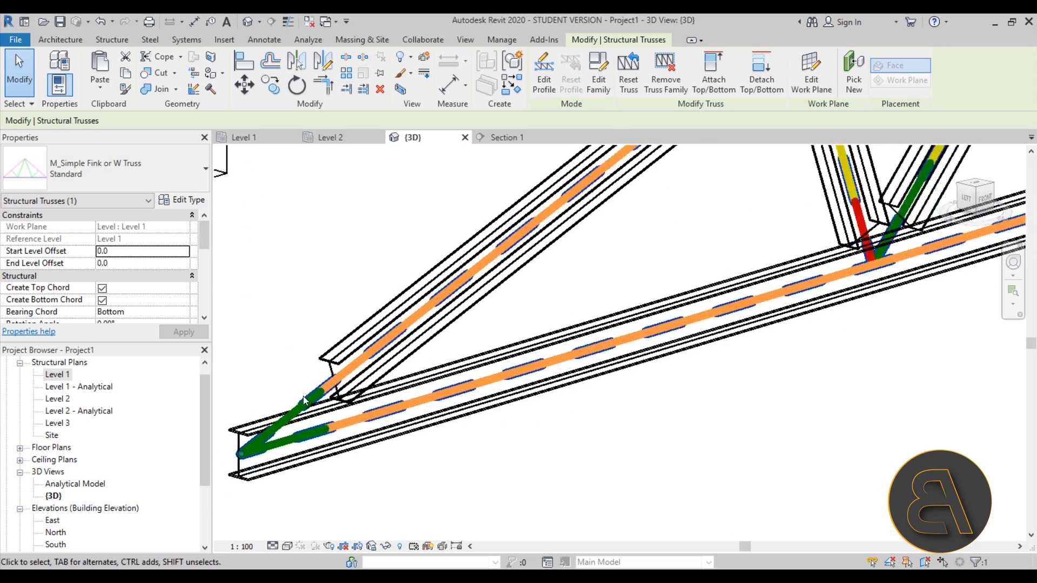
scroll(276, 375, "down", 5)
scroll(574, 332, "up", 5)
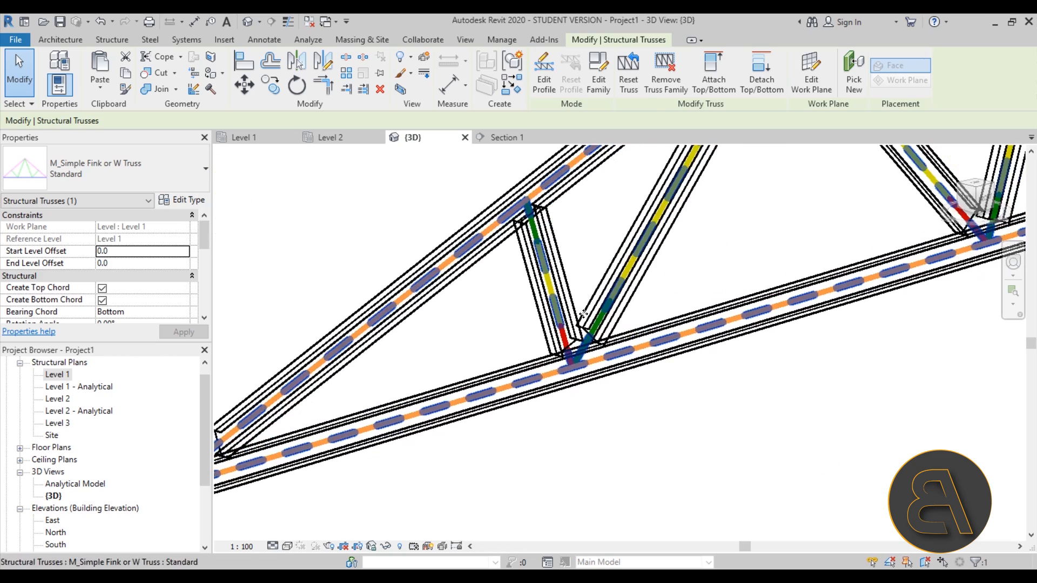
scroll(574, 331, "down", 5)
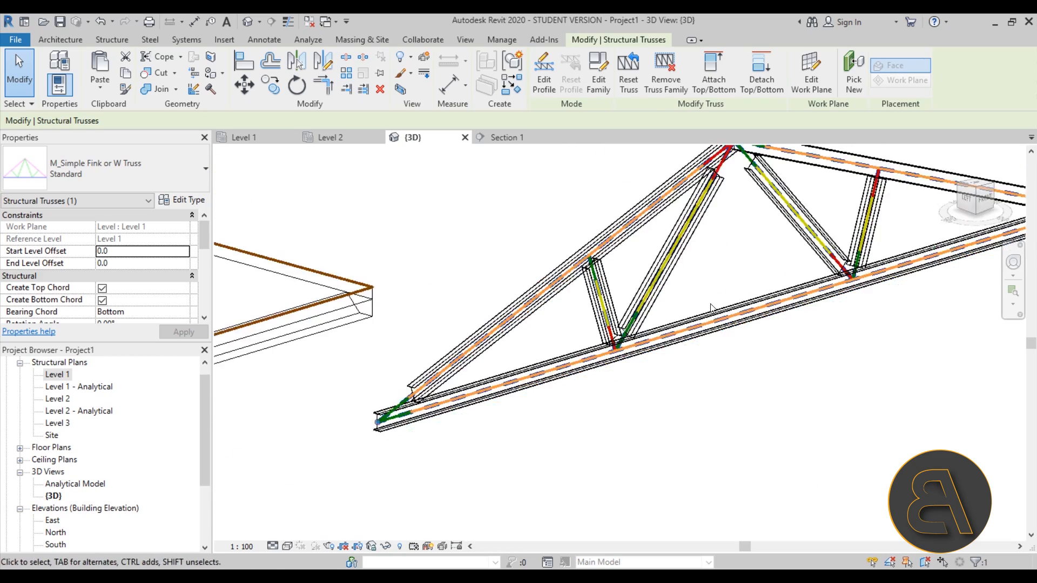
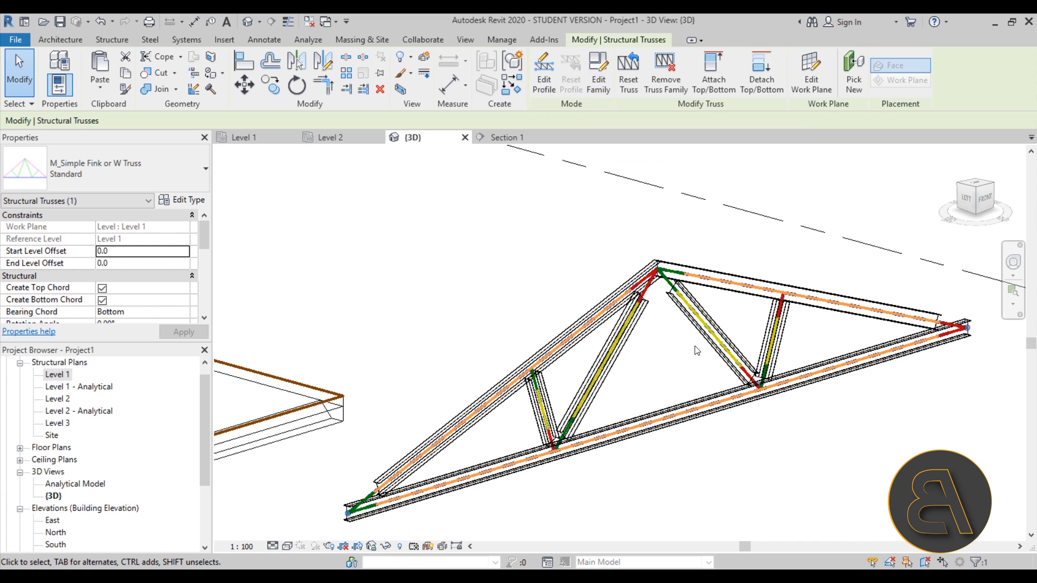
scroll(597, 350, "down", 2)
scroll(555, 361, "up", 2)
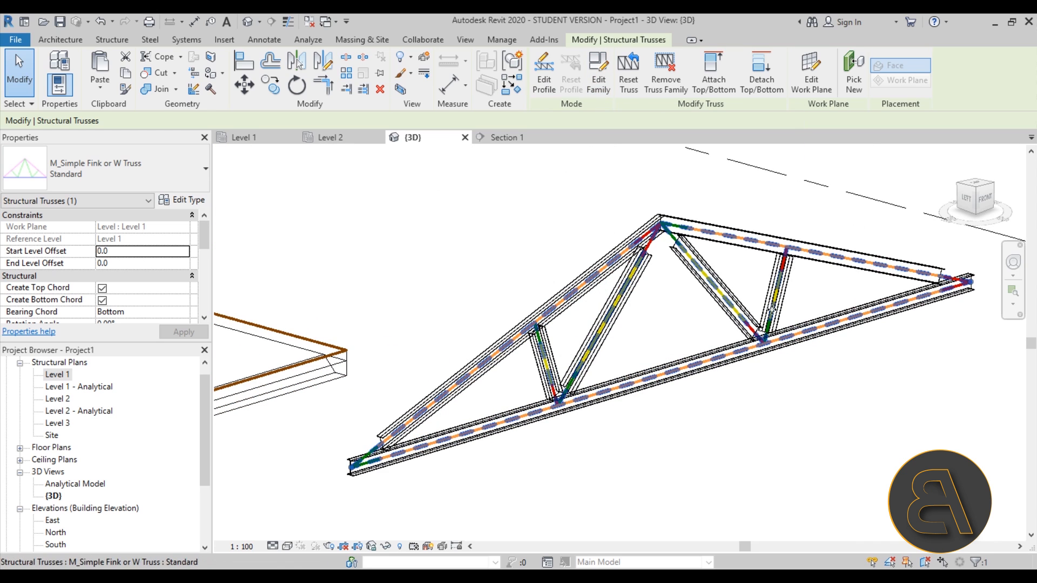
middle_click_drag(695, 342, 682, 357)
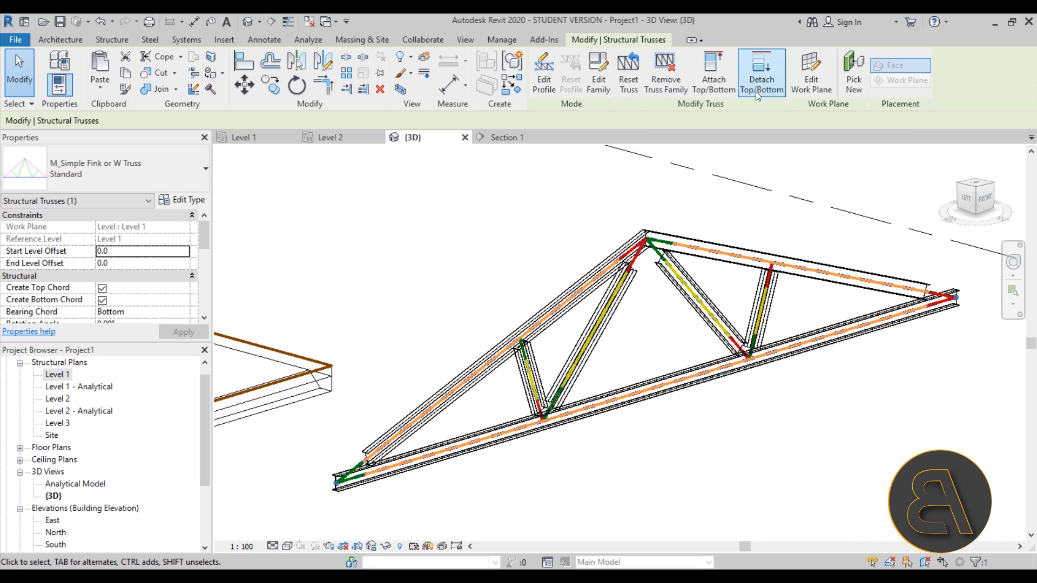
middle_click_drag(650, 283, 600, 319)
Turn off creation of the truss's top chord and turn it back on, applying each change.
scroll(111, 280, "down", 2)
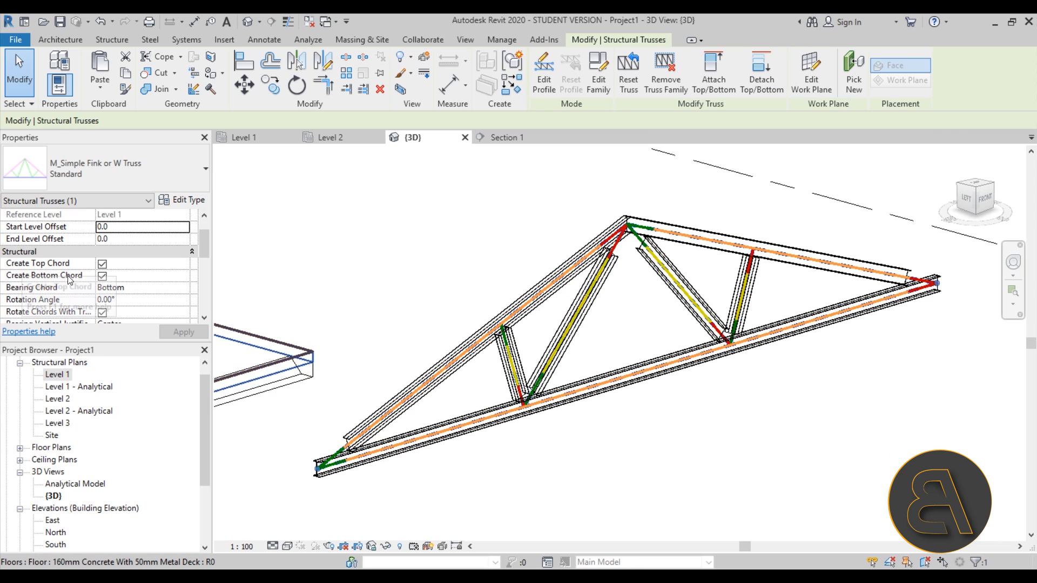
left_click(102, 264)
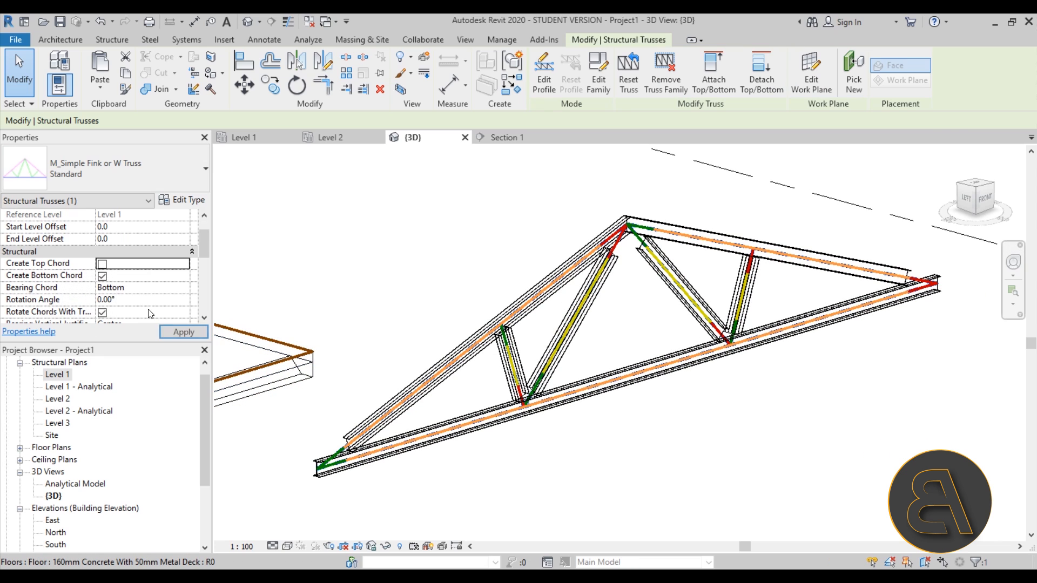
left_click(177, 329)
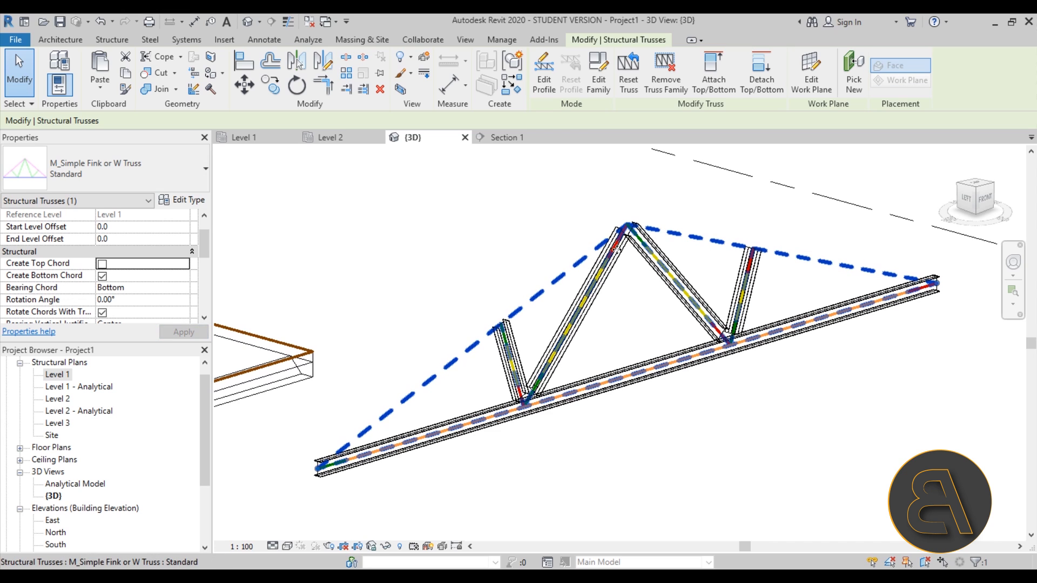
left_click(102, 264)
left_click(177, 330)
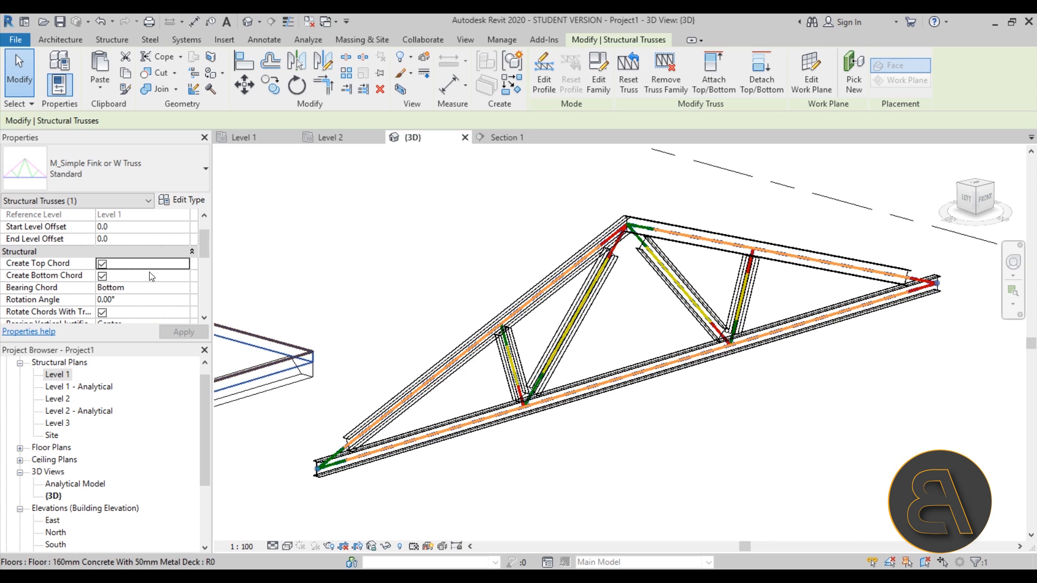
Change the two web members under the truss's left top chord to the UB254x102x28 universal beam type.
scroll(151, 276, "down", 2)
scroll(119, 287, "down", 3)
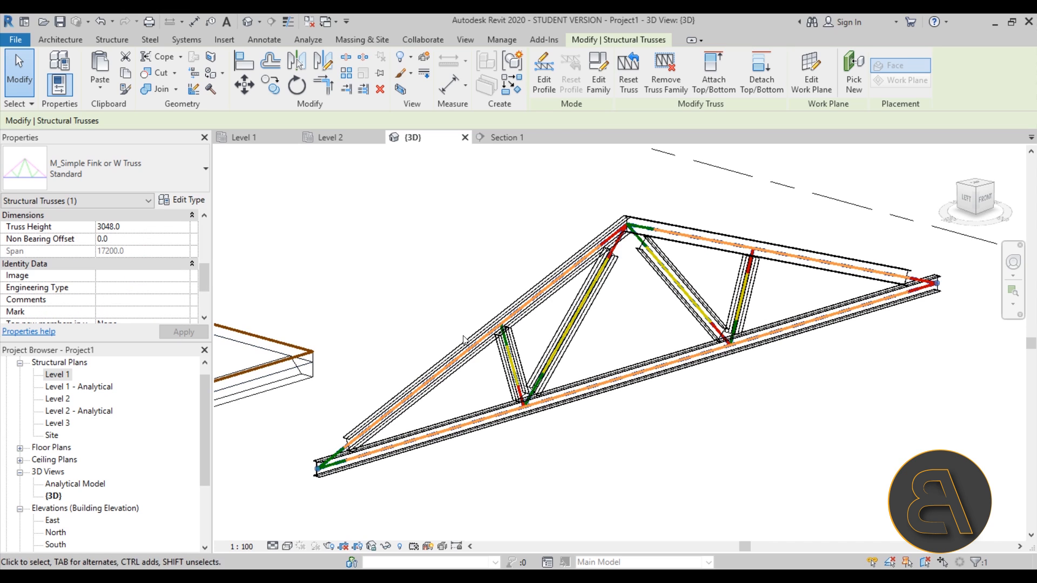
key("Tab")
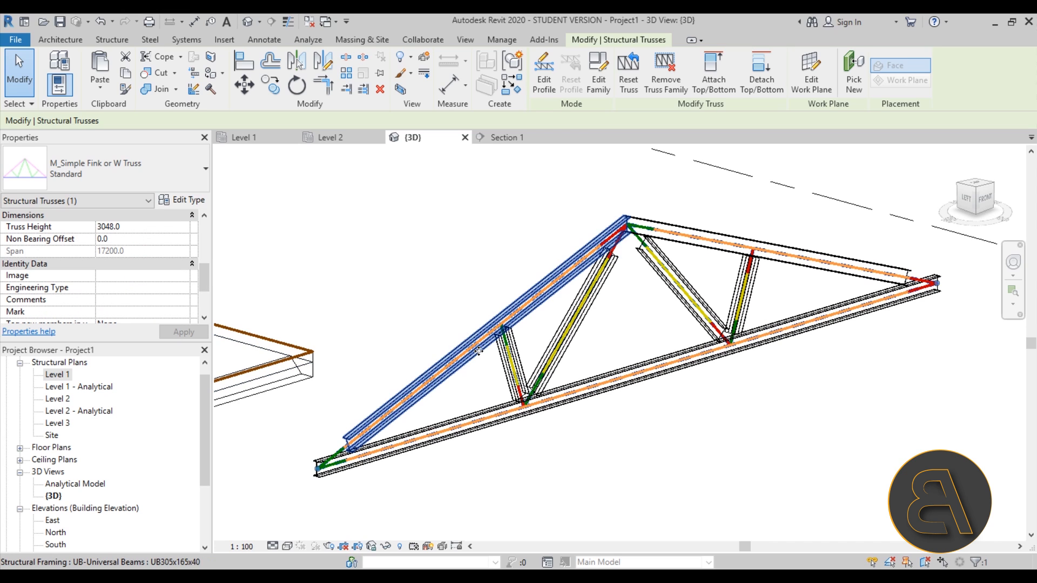
key("Escape")
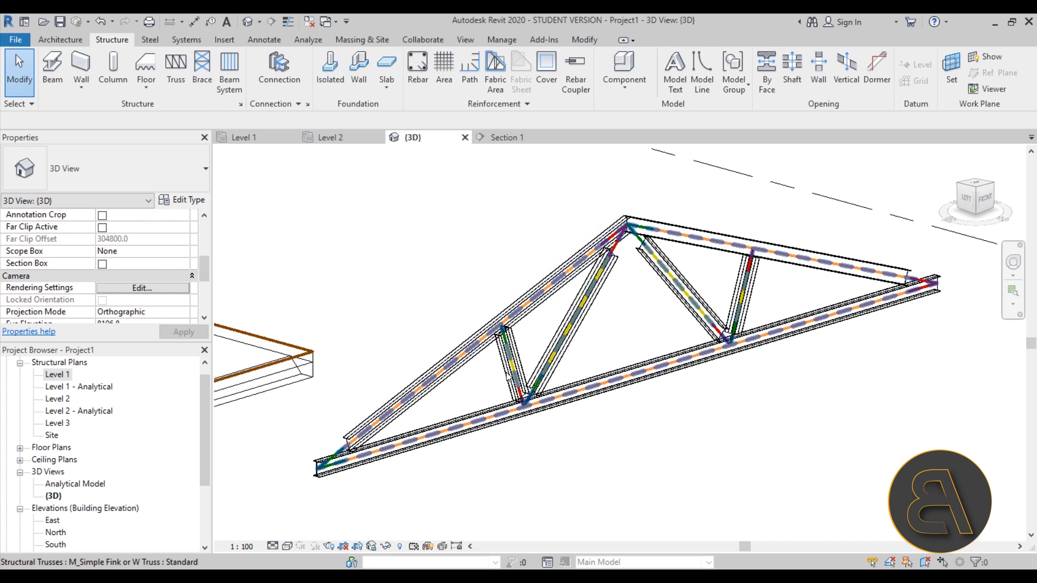
key("Tab")
left_click(508, 377)
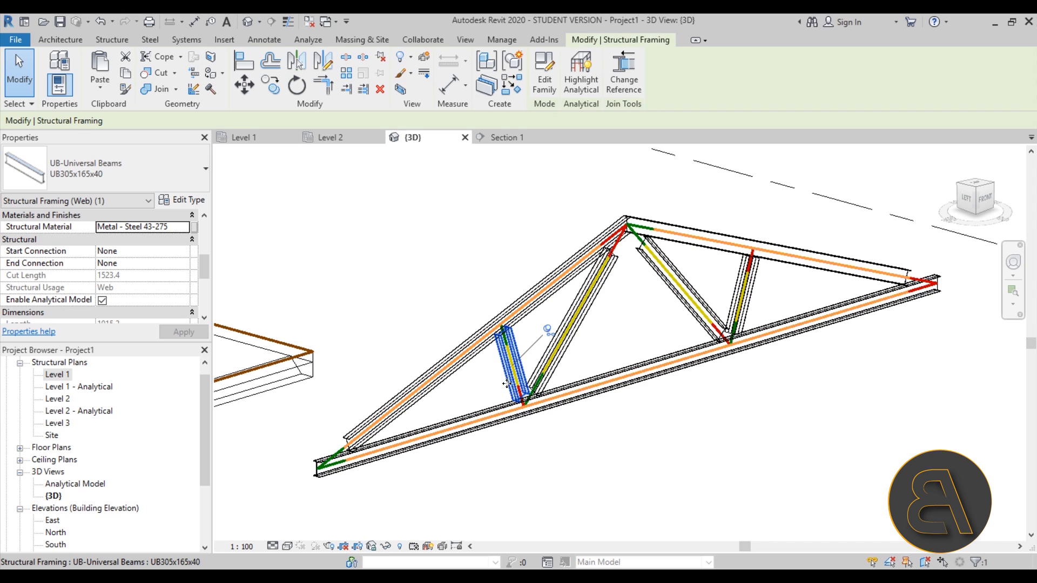
key("Tab")
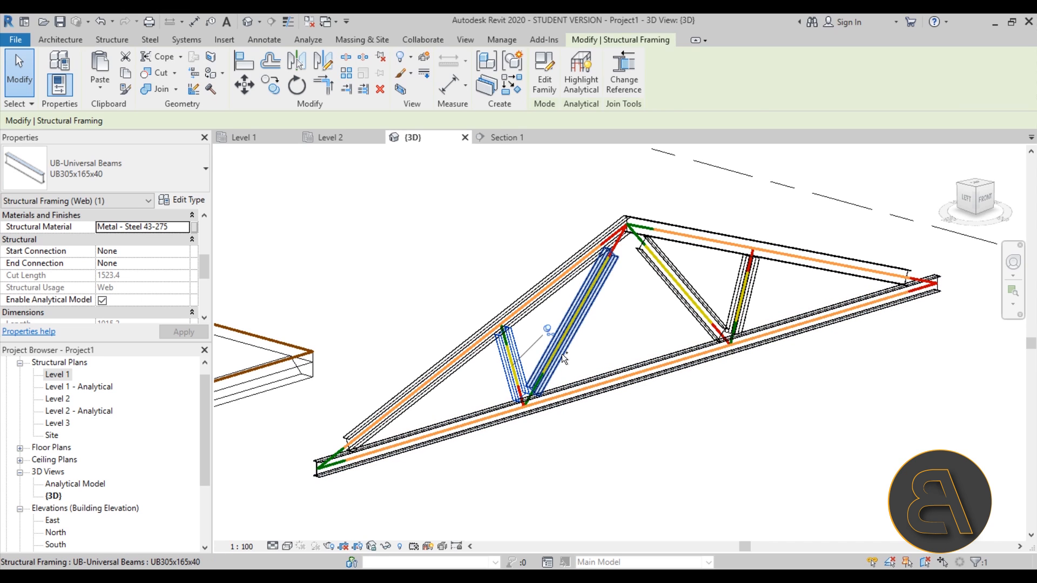
left_click(561, 354, "ctrl")
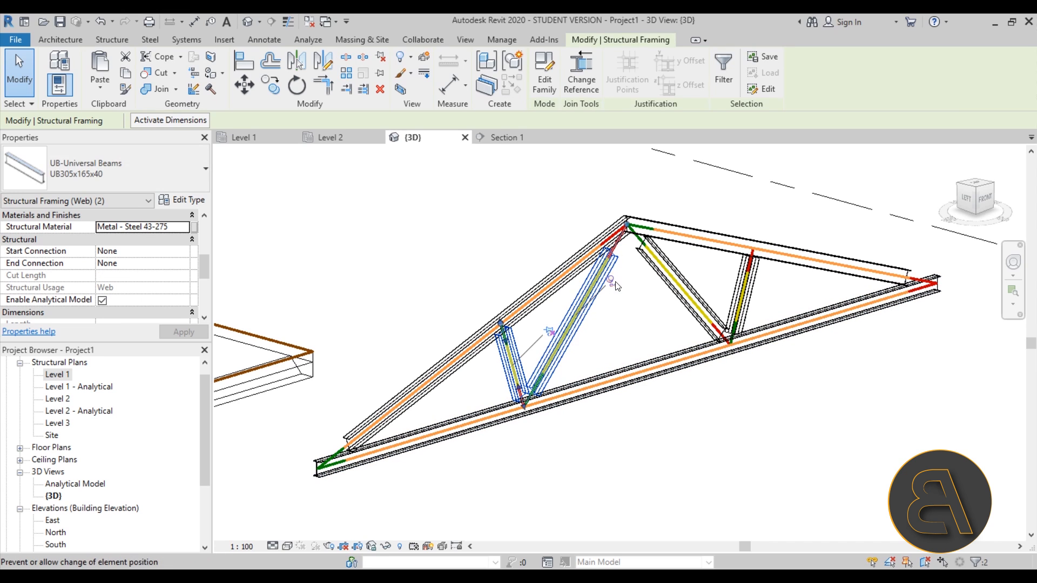
left_click(106, 173)
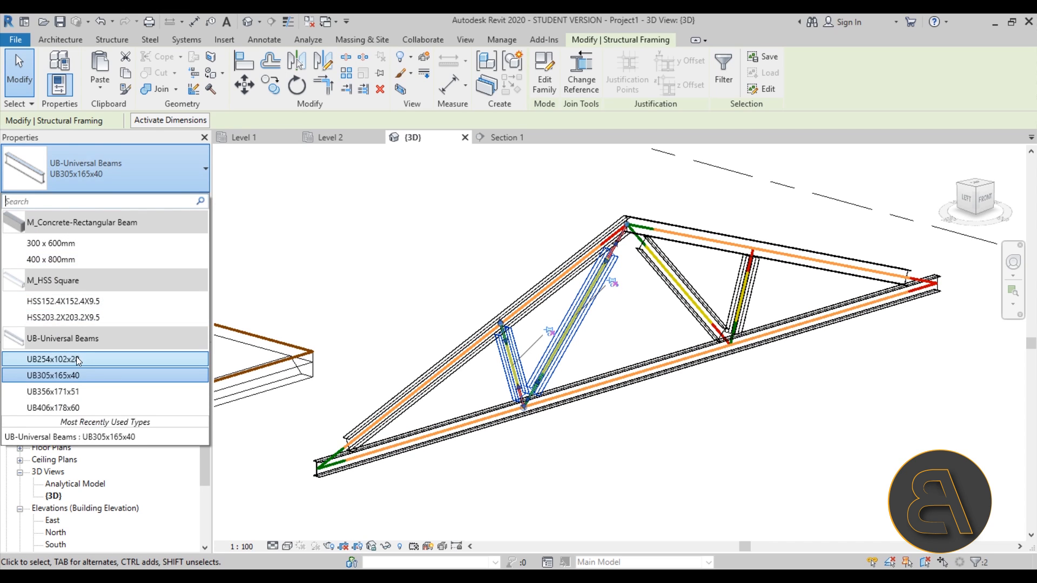
left_click(77, 359)
key("Escape")
middle_click_drag(594, 324, 504, 338, "shift")
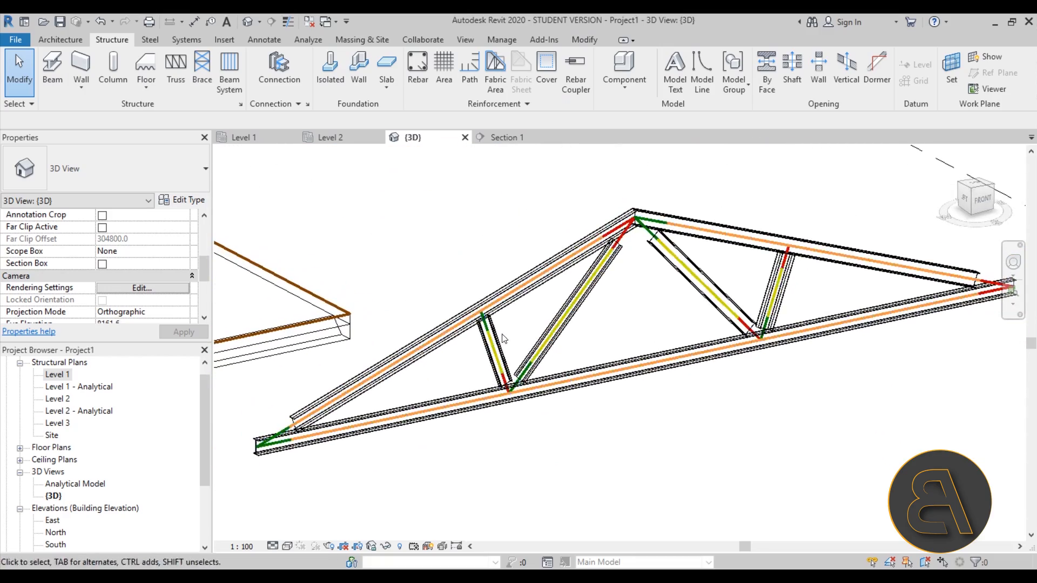
middle_click_drag(584, 328, 619, 352, "shift")
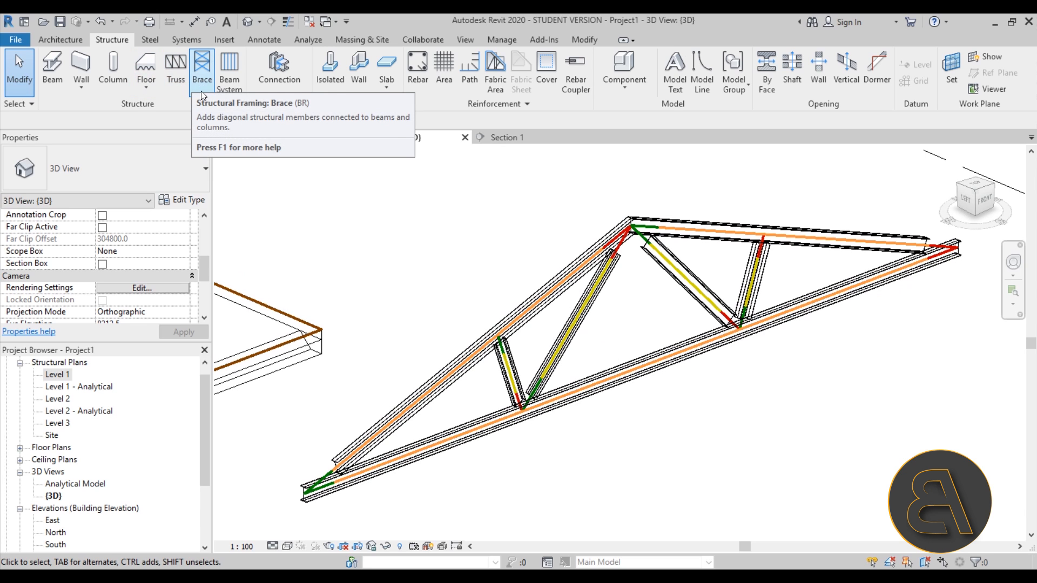
Start placing a brace and browse the US Metric family library to the Steel folder under Structural Framing.
scroll(551, 385, "down", 5)
middle_click_drag(552, 385, 557, 376)
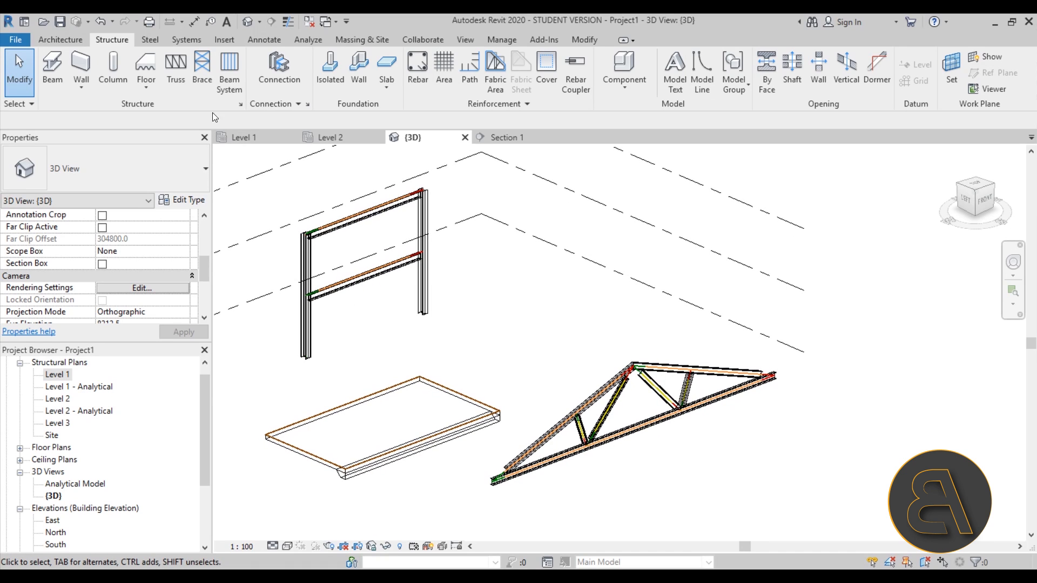
left_click(201, 84)
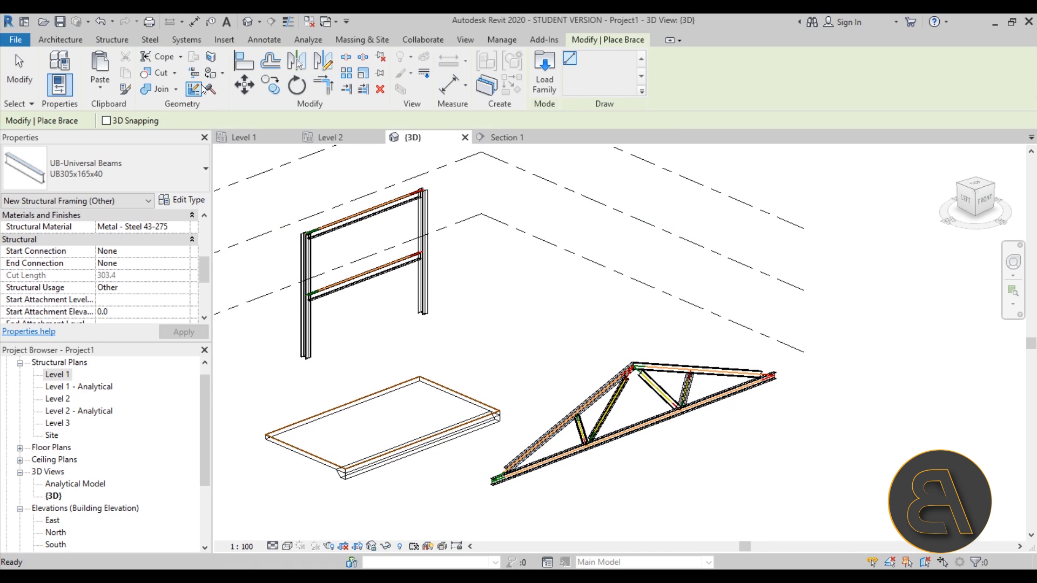
left_click(89, 168)
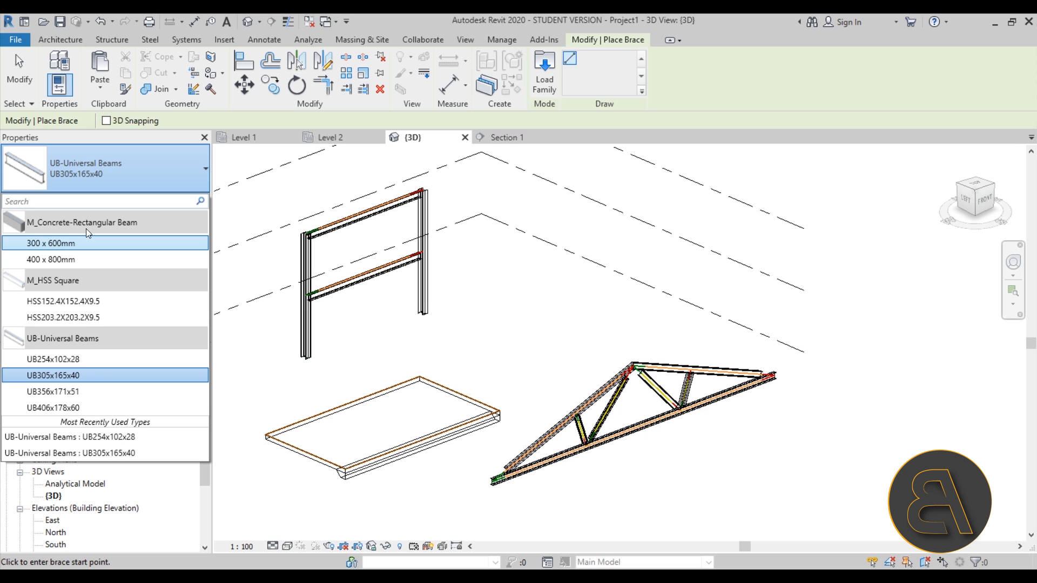
left_click(551, 89)
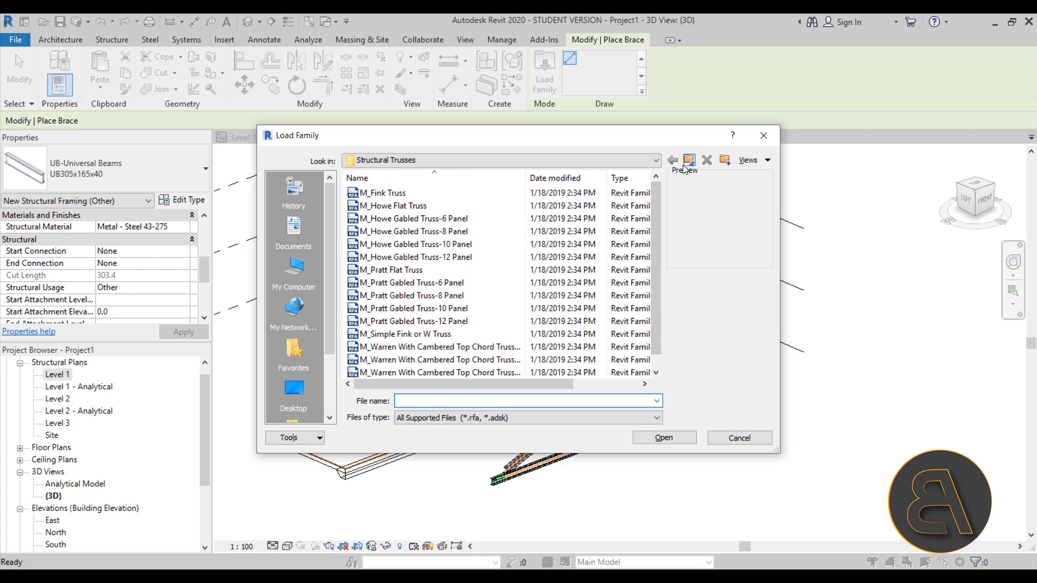
left_click(689, 160)
scroll(463, 282, "down", 8)
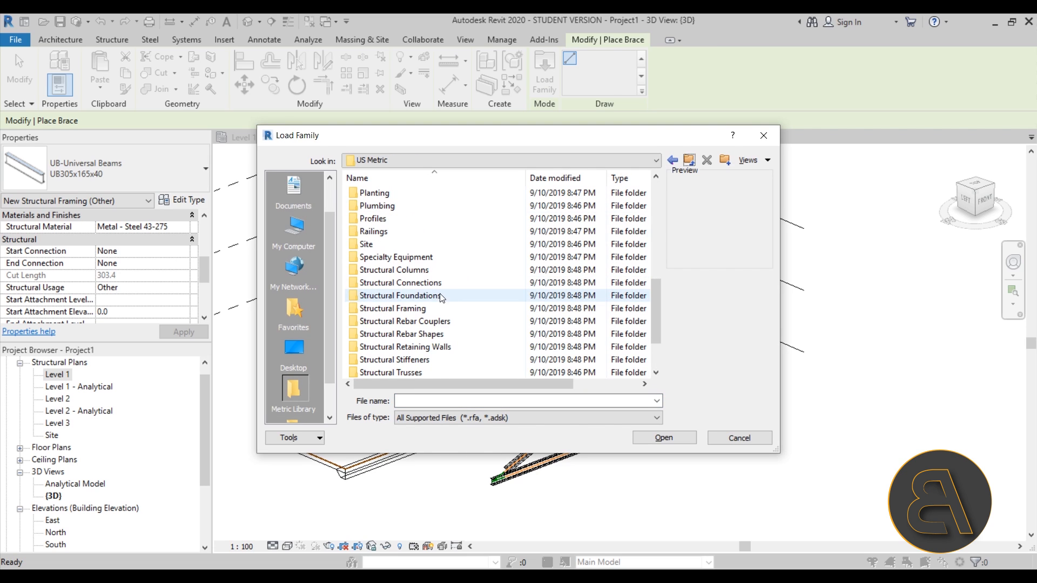
double_click(393, 309)
double_click(370, 232)
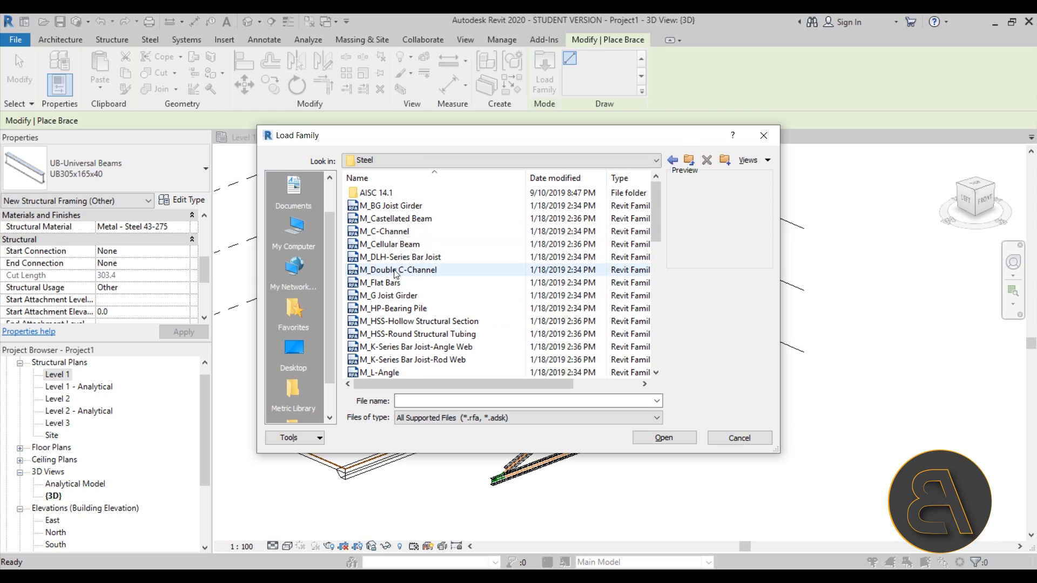
Choose the M_Round Bars steel framing family for loading.
scroll(455, 307, "down", 1)
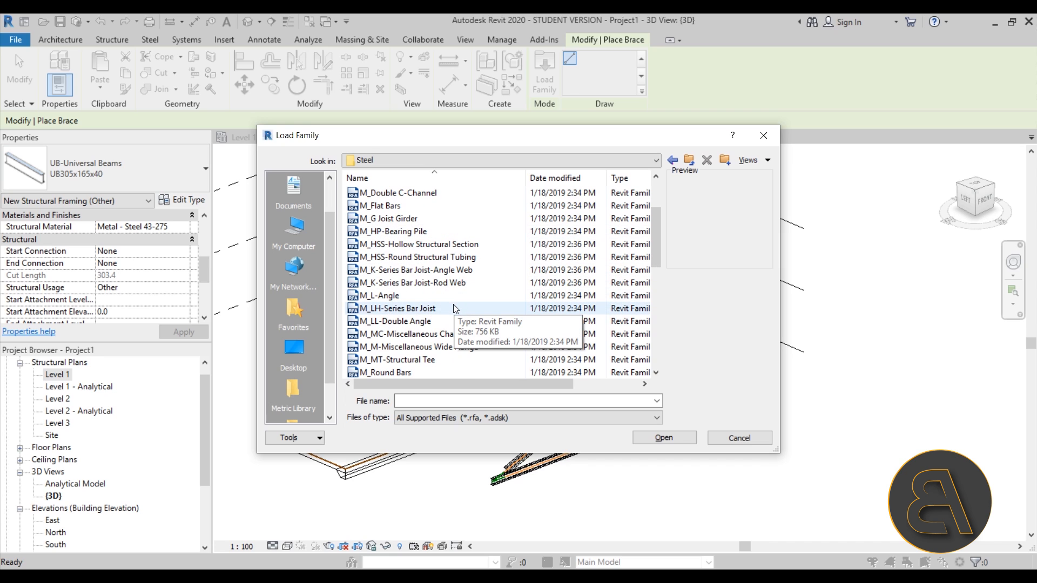
scroll(448, 316, "down", 1)
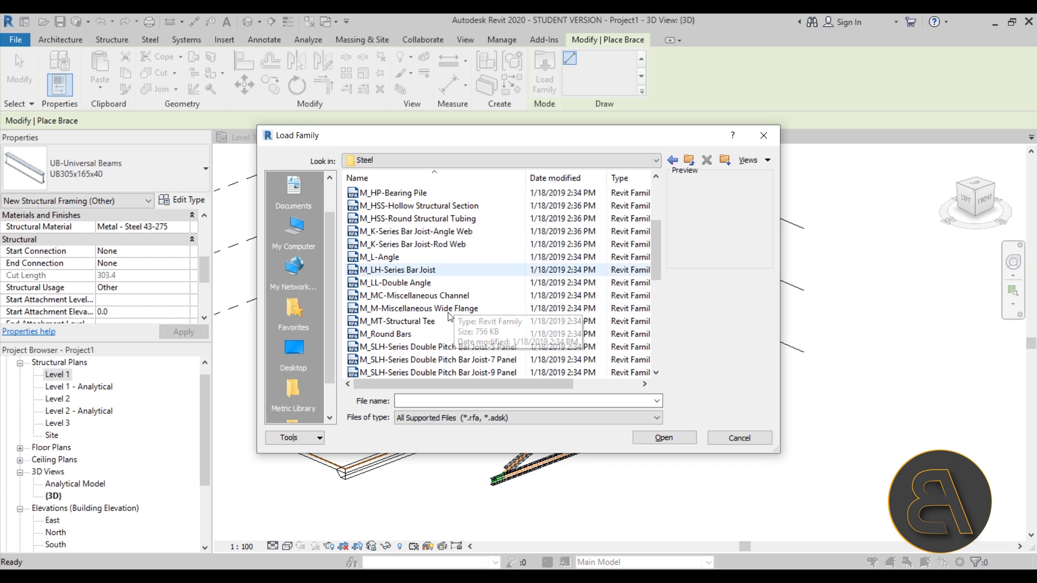
left_click(397, 335)
left_click(664, 438)
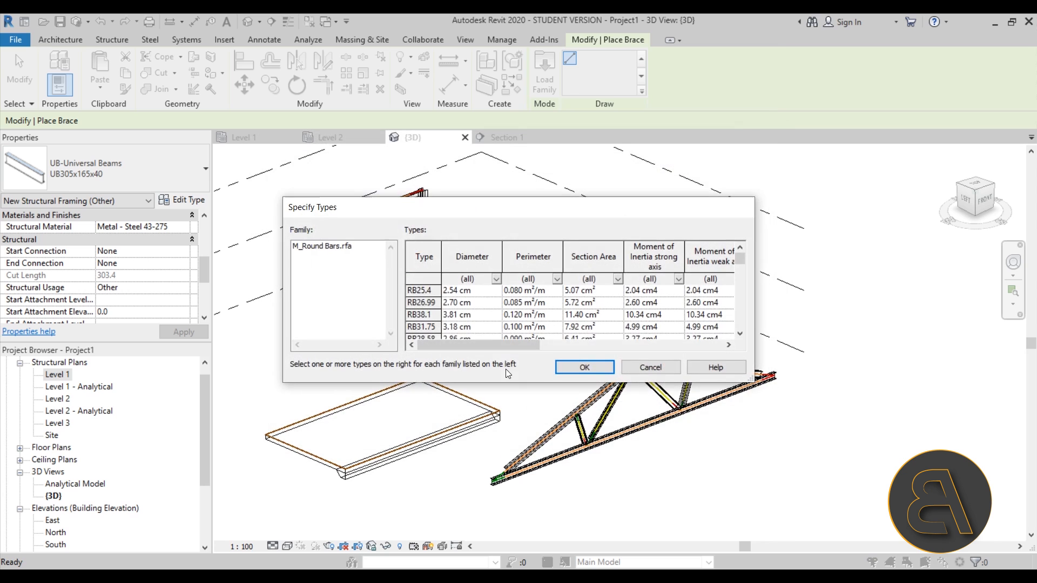
Load only the RB47.63 type of the M_Round Bars family.
scroll(444, 315, "down", 10)
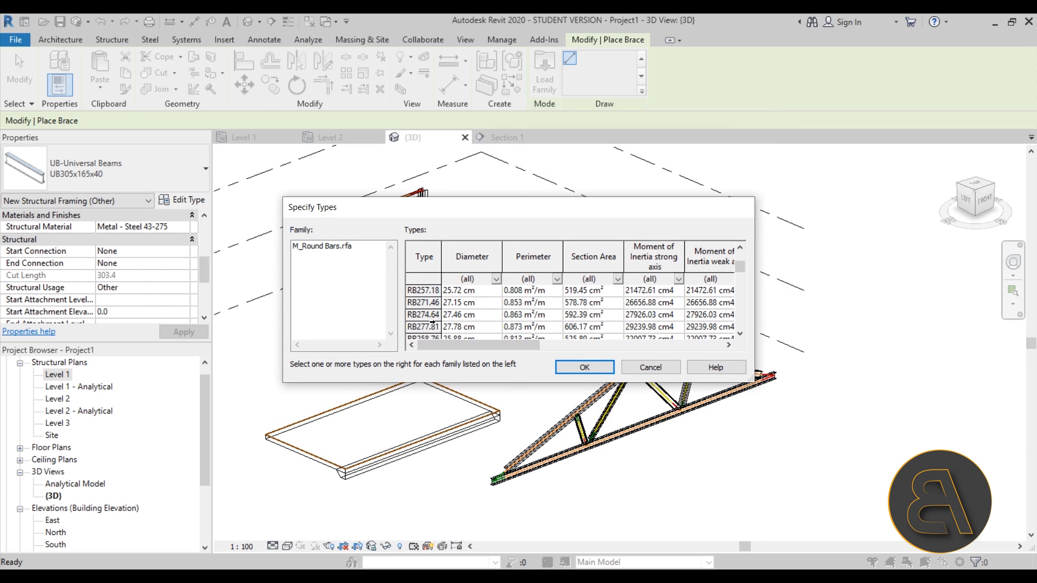
scroll(432, 320, "up", 10)
scroll(440, 320, "up", 1)
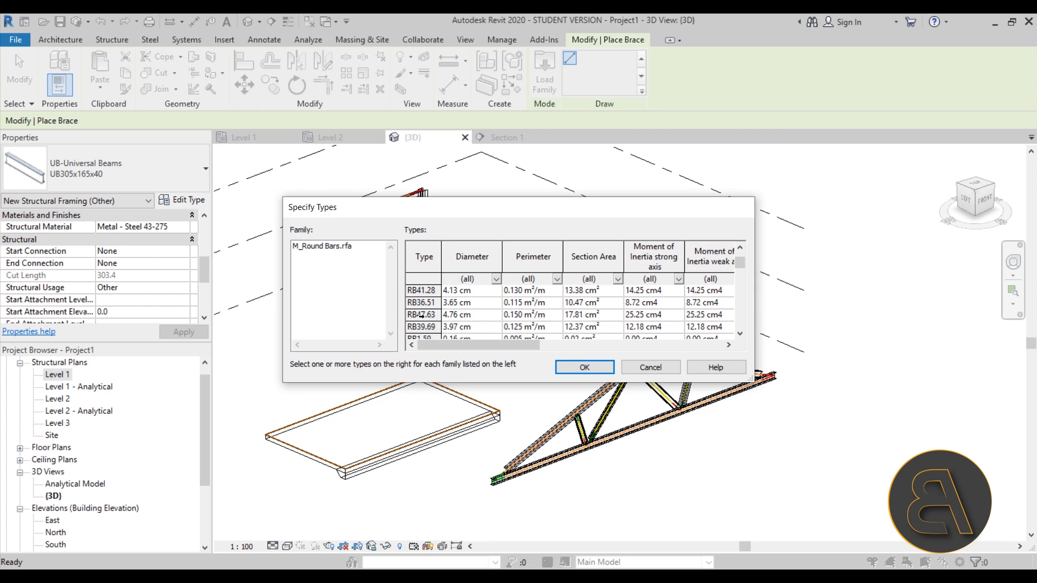
left_click(422, 316)
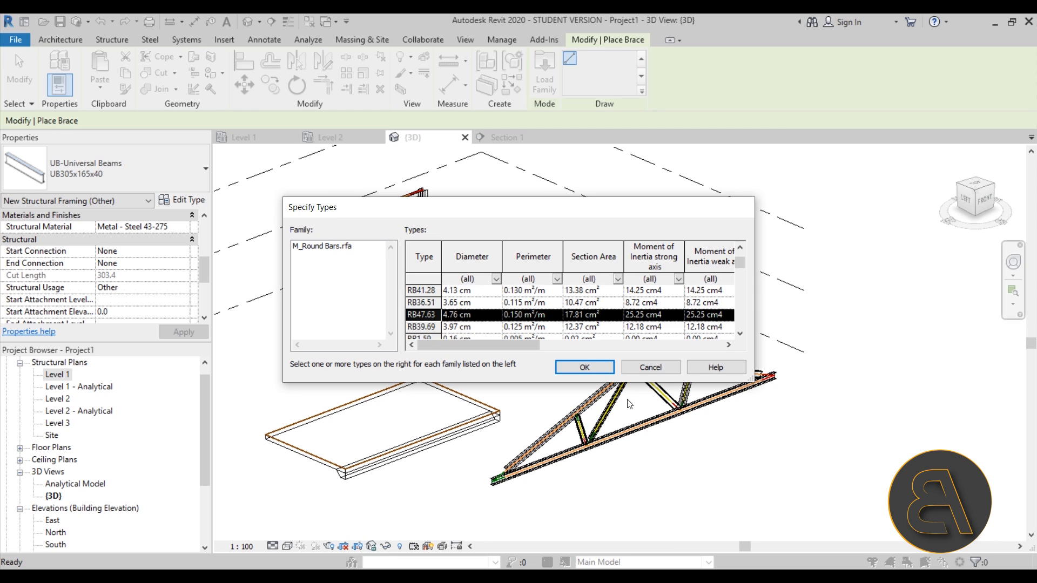
left_click(425, 304, "ctrl")
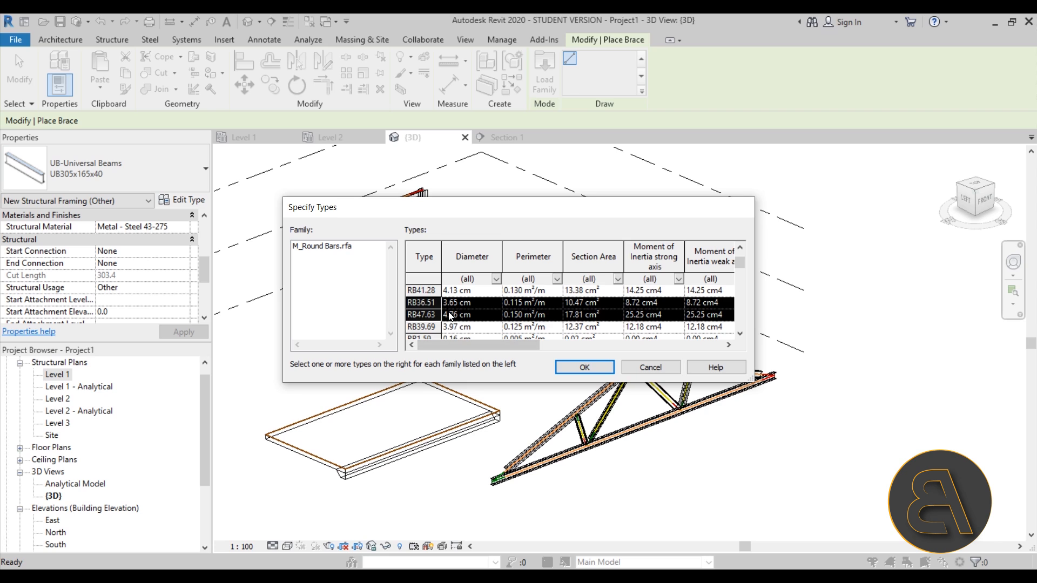
scroll(432, 307, "down", 1)
left_click(420, 319, "shift")
scroll(444, 320, "up", 1)
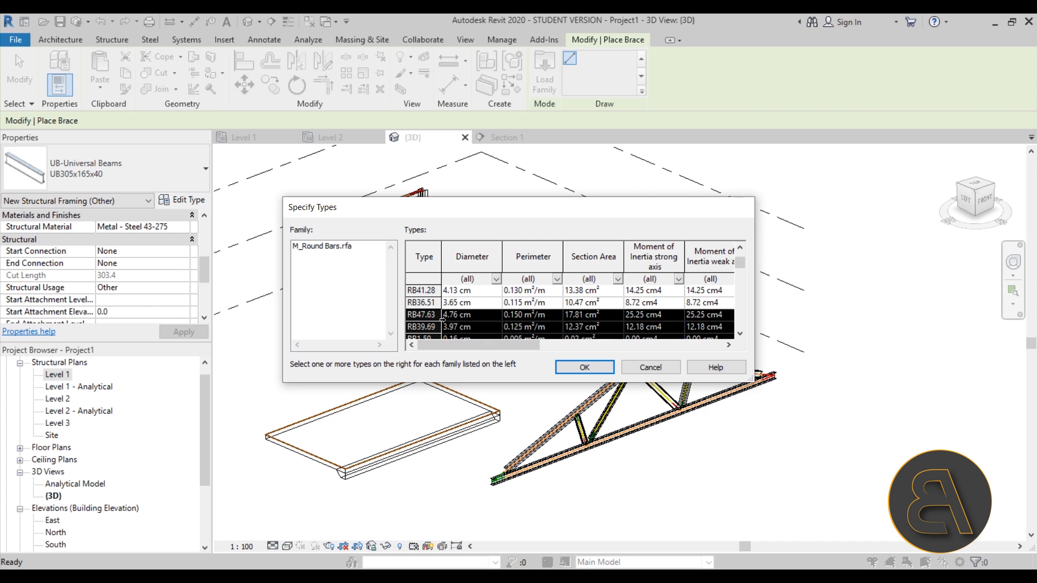
scroll(448, 331, "down", 1)
left_click(426, 326)
scroll(445, 323, "up", 1)
left_click(426, 318)
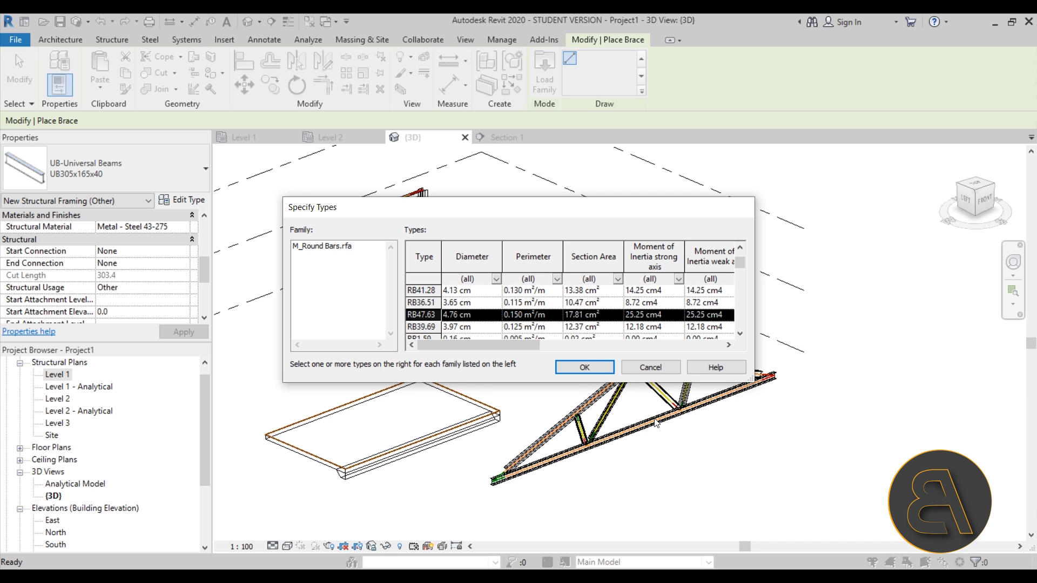
left_click(584, 368)
With 3D snapping enabled, place an RB47.63 brace diagonally from the lower beam's left endpoint to the upper beam's right endpoint.
middle_click_drag(475, 347, 556, 370)
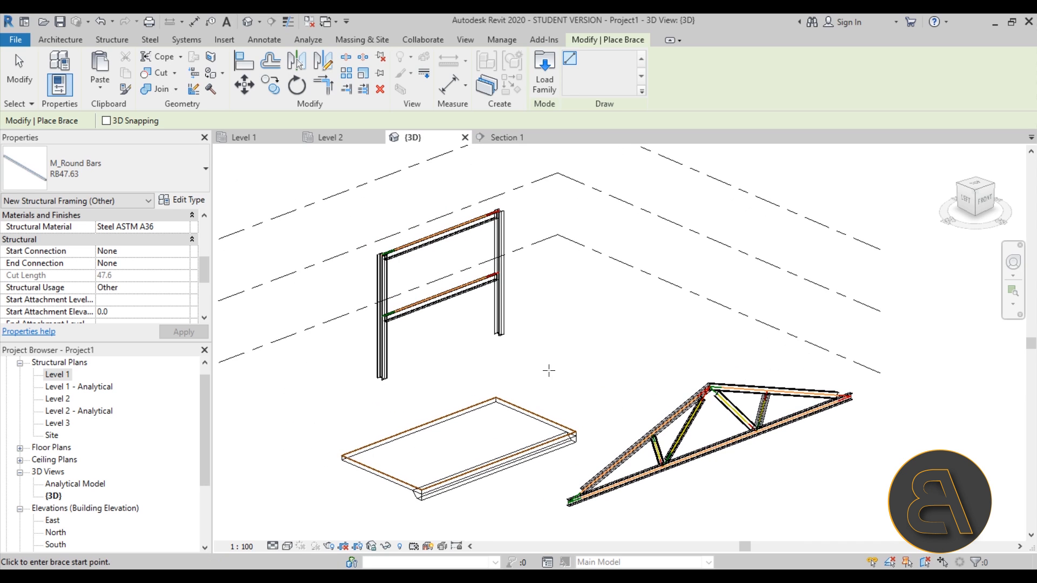
scroll(415, 296, "up", 1)
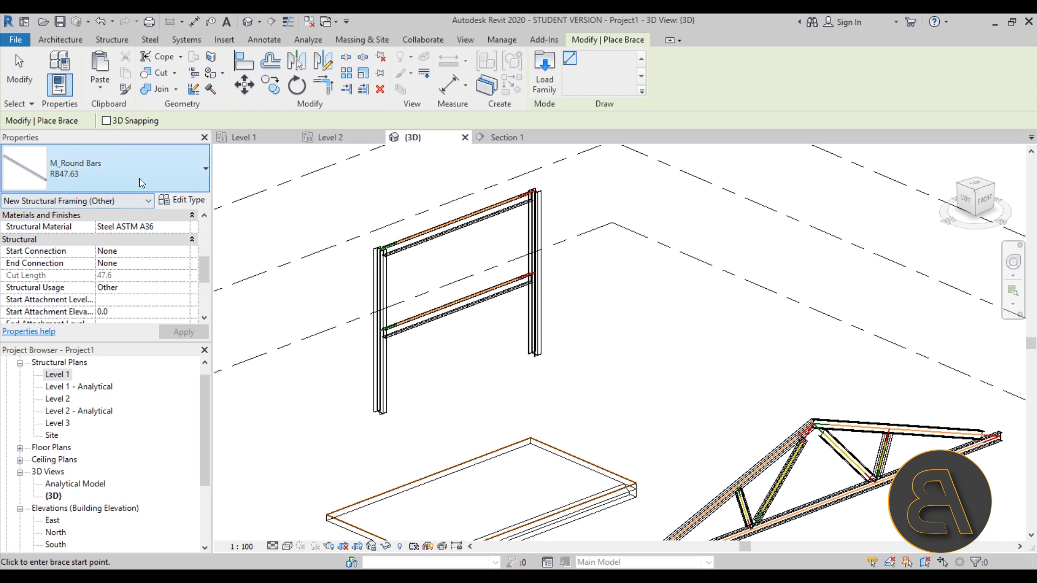
left_click(107, 120)
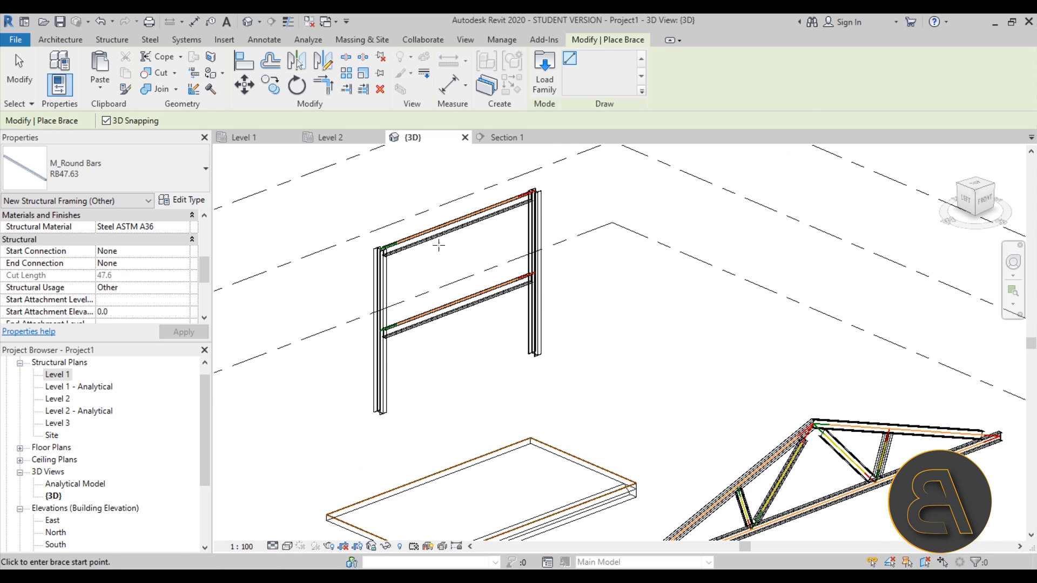
scroll(416, 280, "up", 2)
middle_click_drag(416, 281, 438, 304)
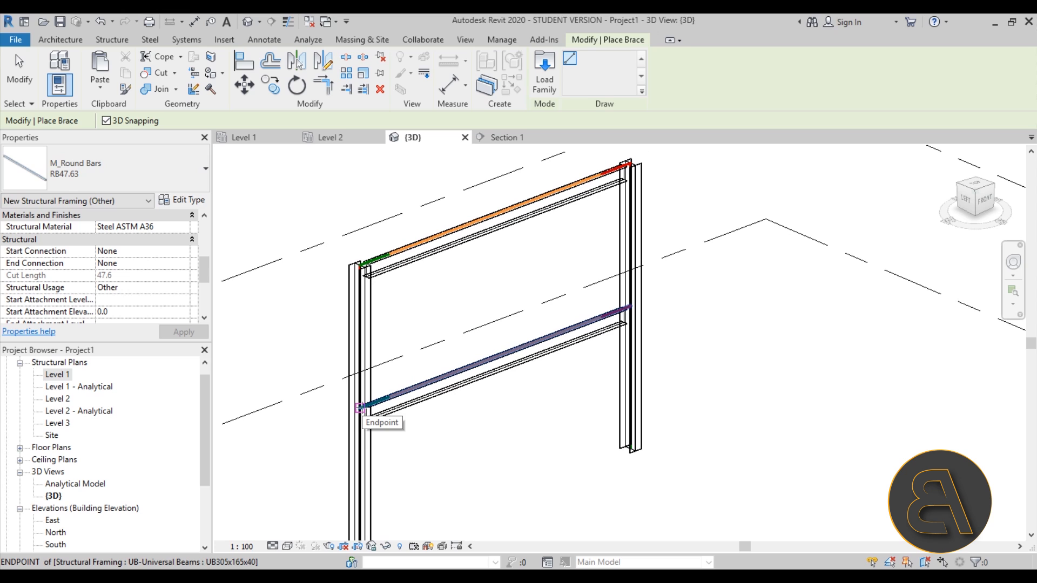
left_click(361, 408)
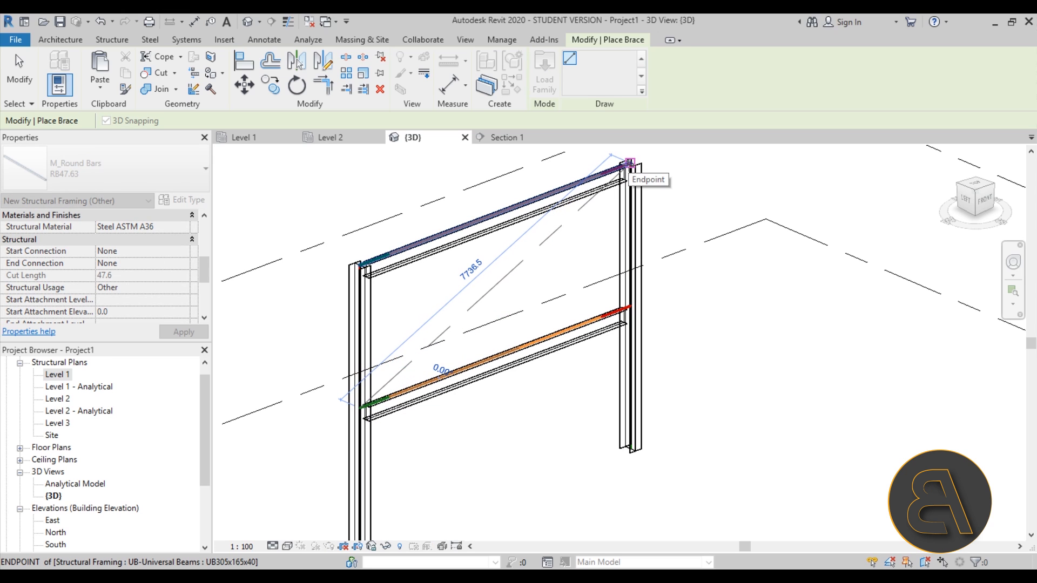
left_click(630, 162)
key("Escape")
key("Escape")
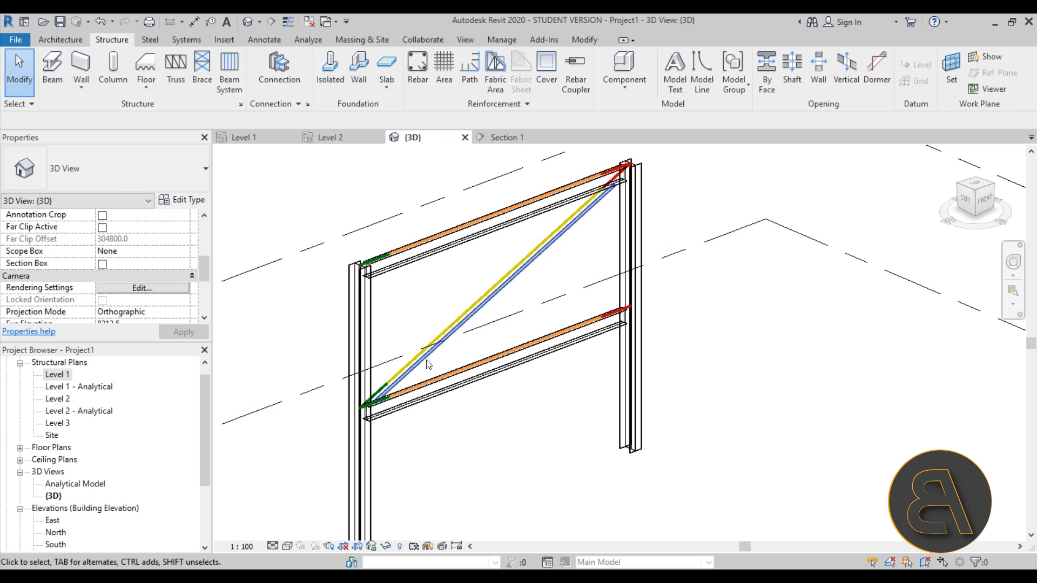
Examine the new brace's end joints and analytical line, and review its connection, attachment, analytical model and dimension properties.
scroll(453, 374, "up", 3)
middle_click_drag(476, 462, 456, 417, "shift")
middle_click_drag(562, 452, 345, 341)
scroll(412, 387, "down", 2)
middle_click_drag(411, 386, 365, 377)
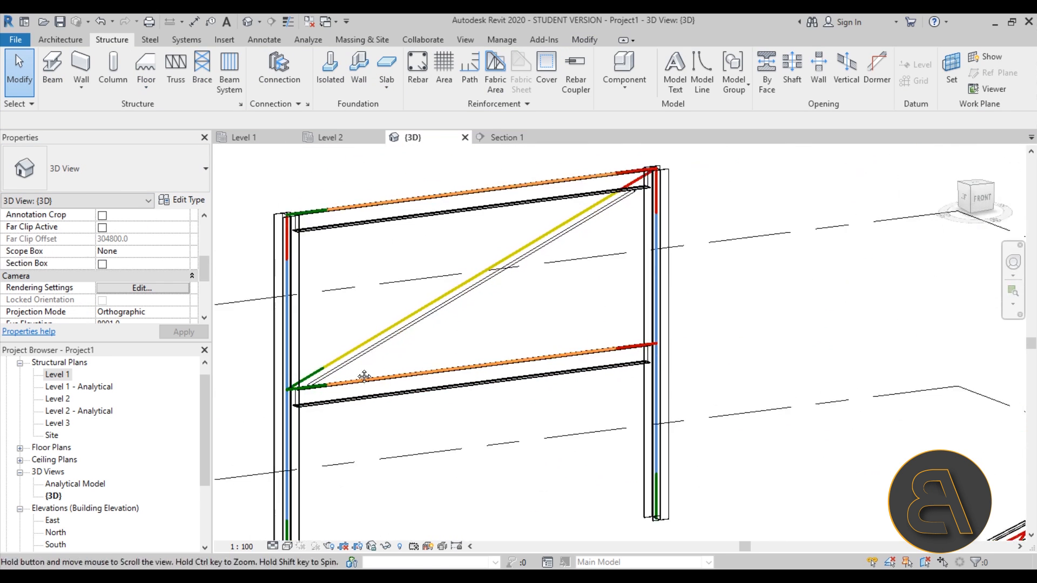
scroll(360, 377, "up", 2)
left_click(334, 360)
key("Escape")
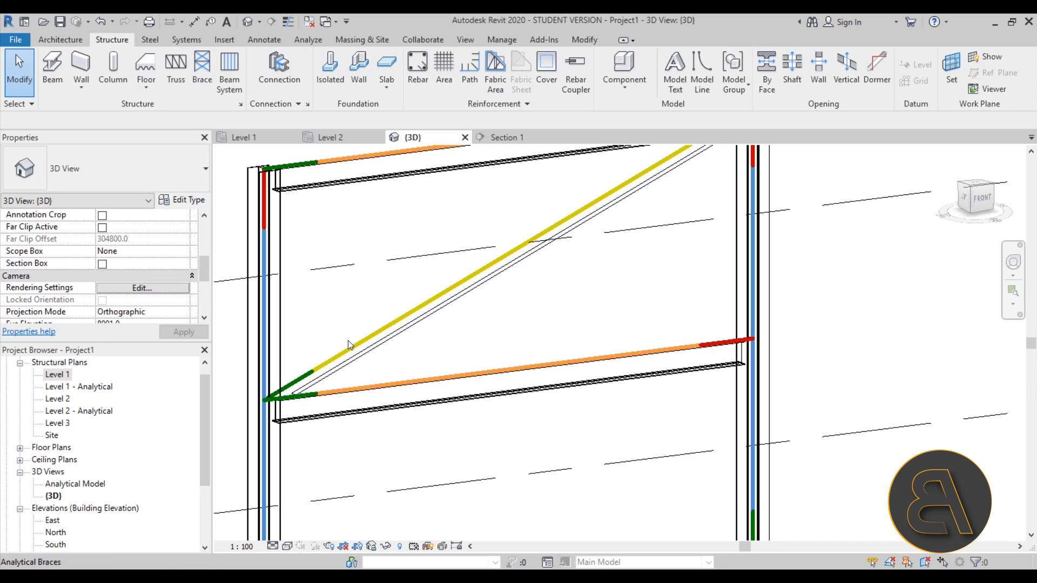
left_click(361, 353)
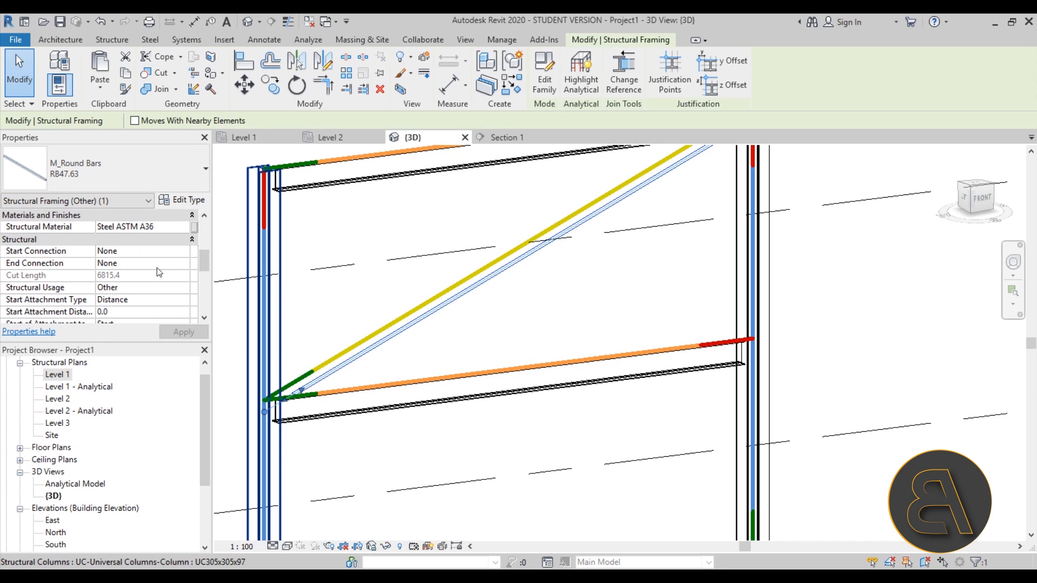
scroll(142, 293, "down", 1)
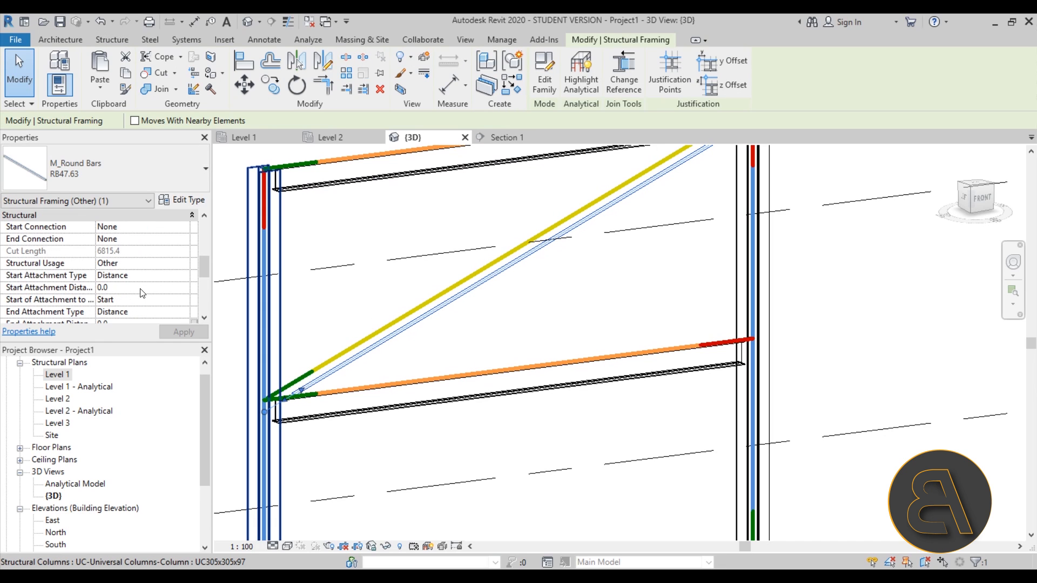
scroll(140, 290, "down", 4)
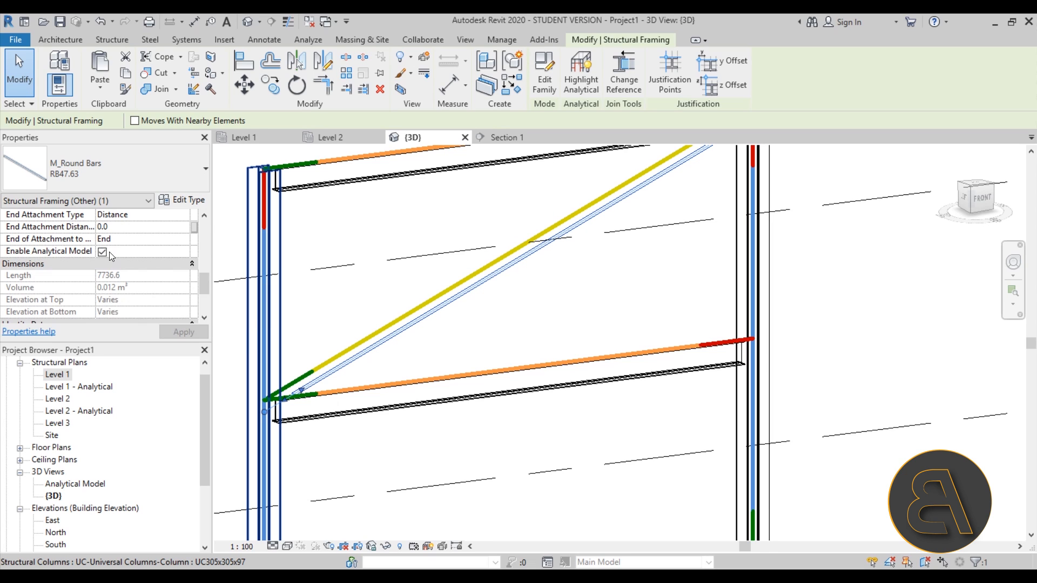
Review the brace's attachment settings, end connections, structural material, and y and z justification properties.
scroll(135, 278, "up", 3)
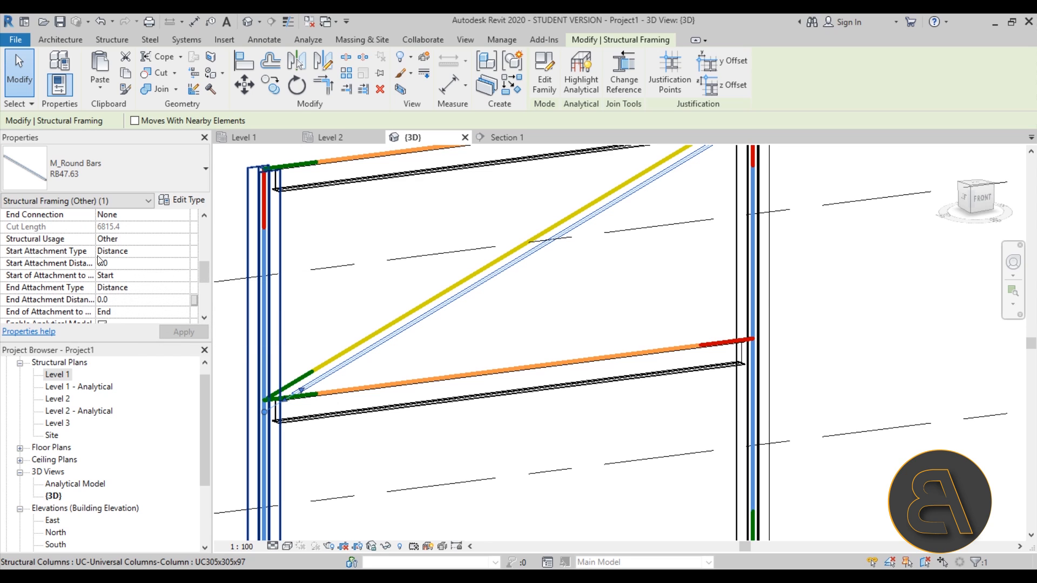
scroll(115, 257, "up", 5)
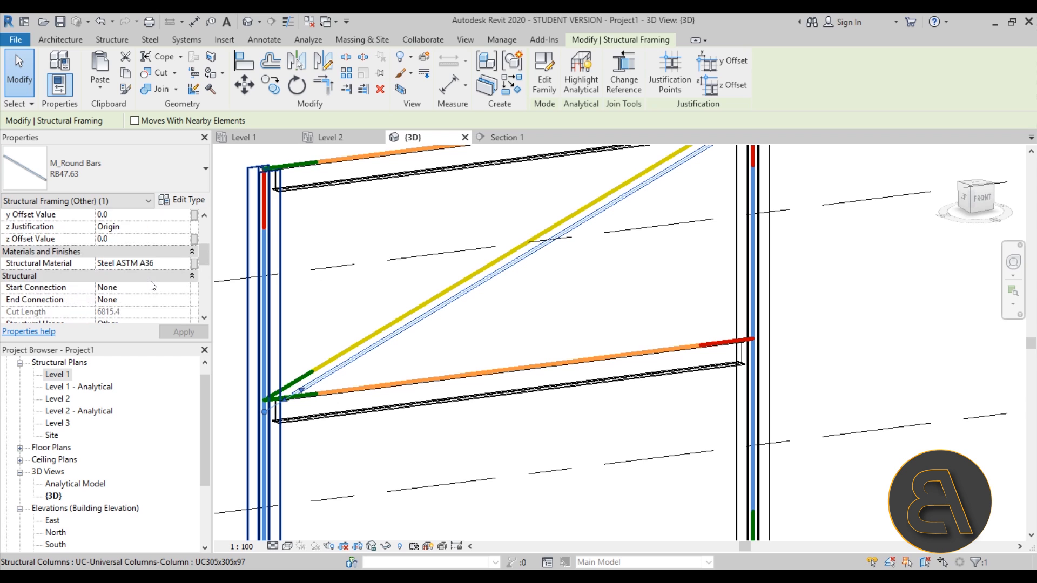
scroll(428, 378, "down", 3)
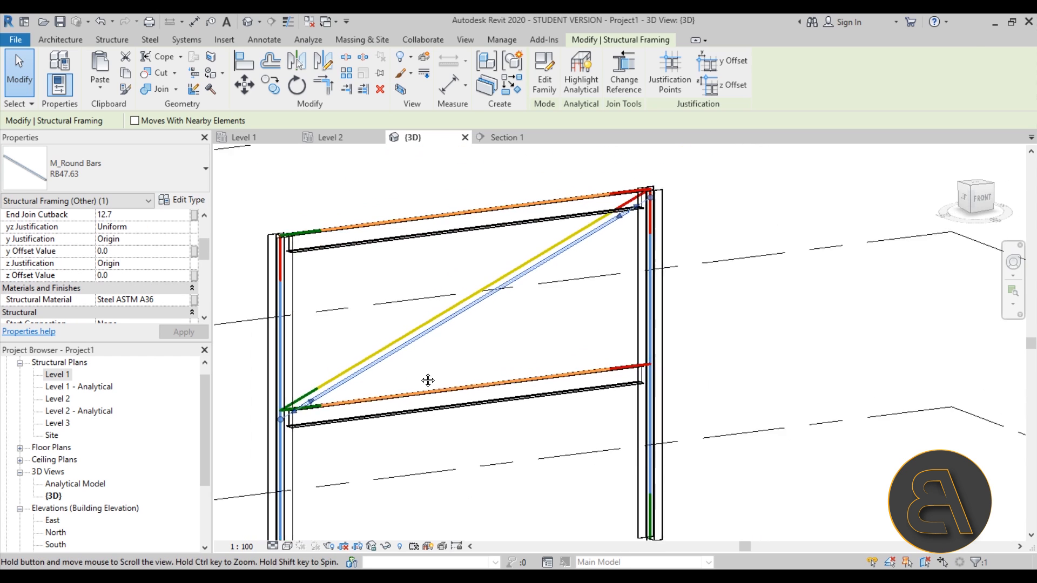
left_click(456, 358)
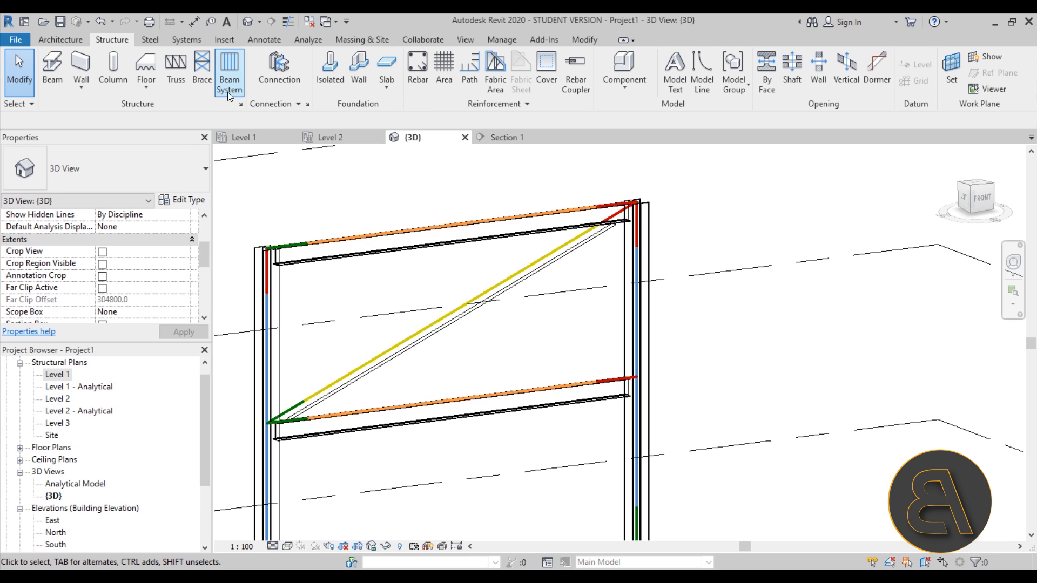
Open the Level 1 structural plan and dismiss the save reminder without saving the project.
scroll(458, 319, "down", 5)
middle_click_drag(457, 319, 458, 303)
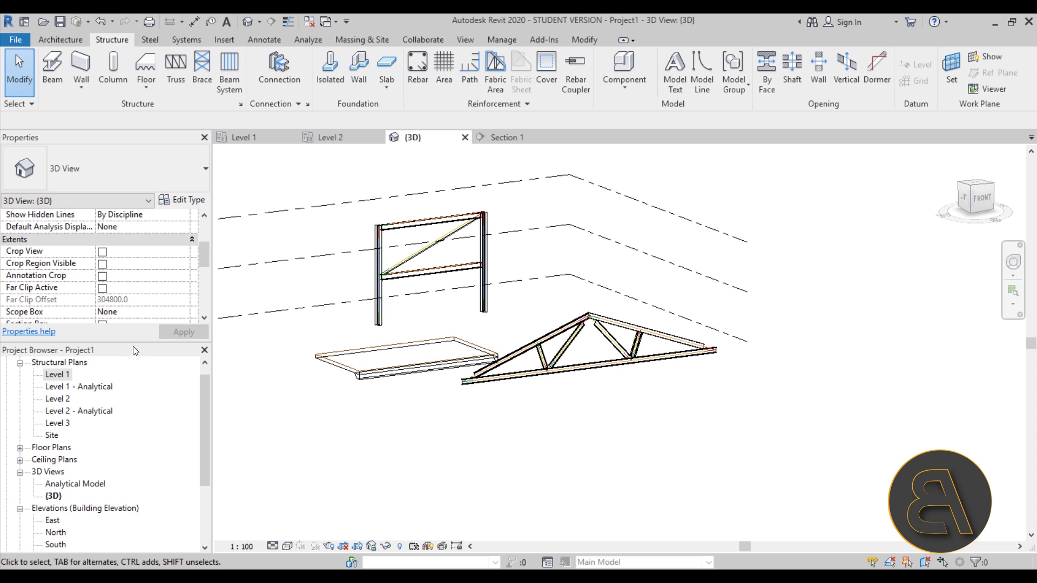
double_click(50, 377)
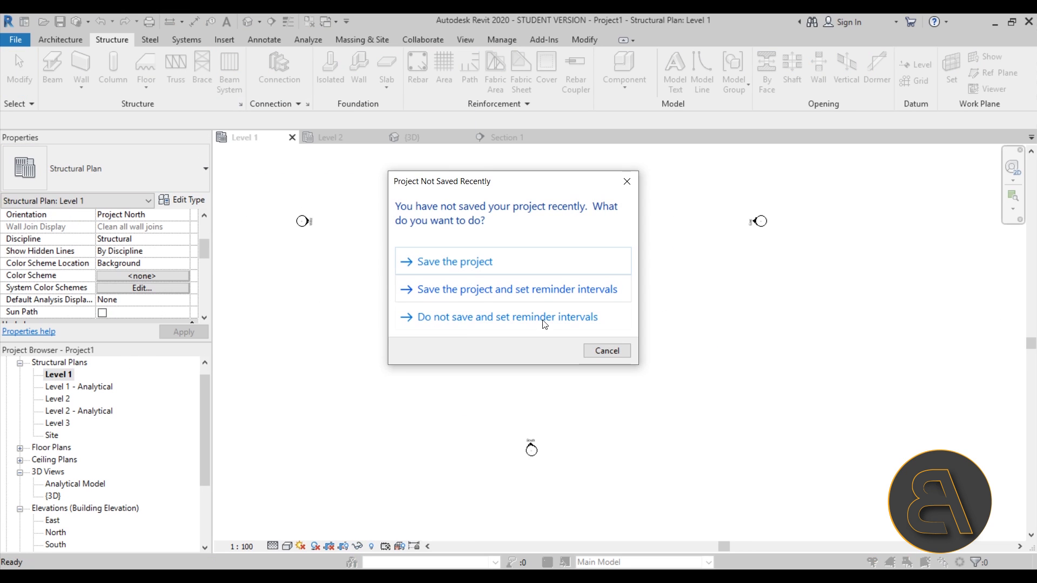
left_click(607, 351)
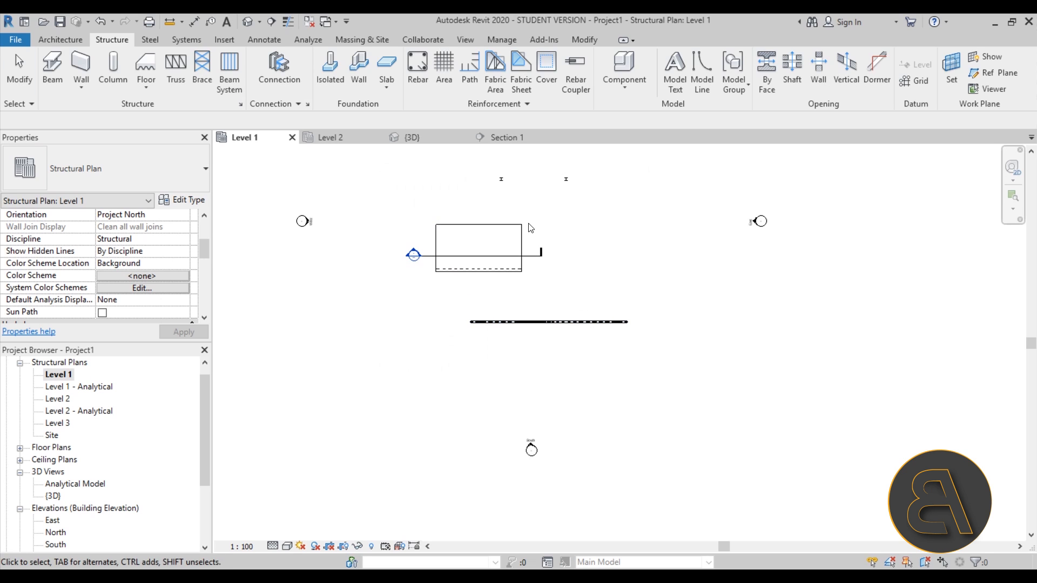
scroll(365, 287, "down", 2)
Start a sketched beam system and draw a rectangular boundary about 17000 by 14000 mm in the empty area southwest of the floor.
left_click(229, 70)
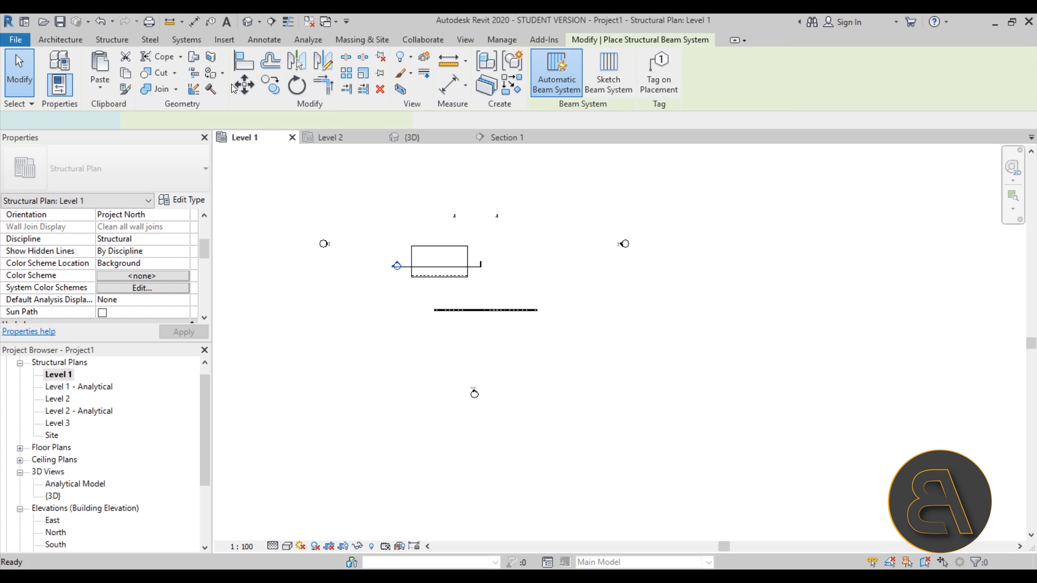
left_click(606, 76)
left_click(659, 58)
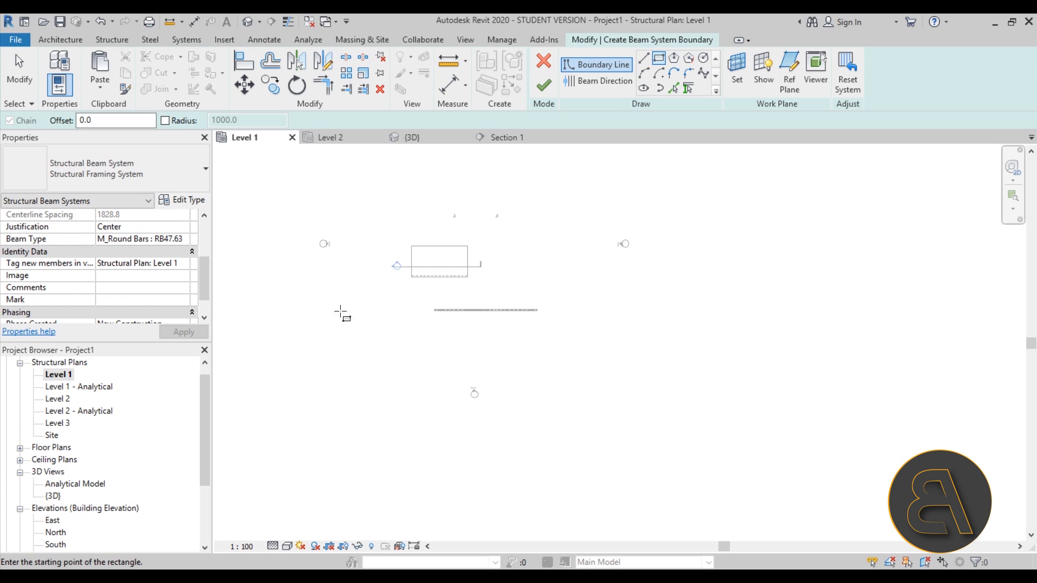
left_click(321, 305)
left_click(425, 399)
scroll(364, 373, "up", 2)
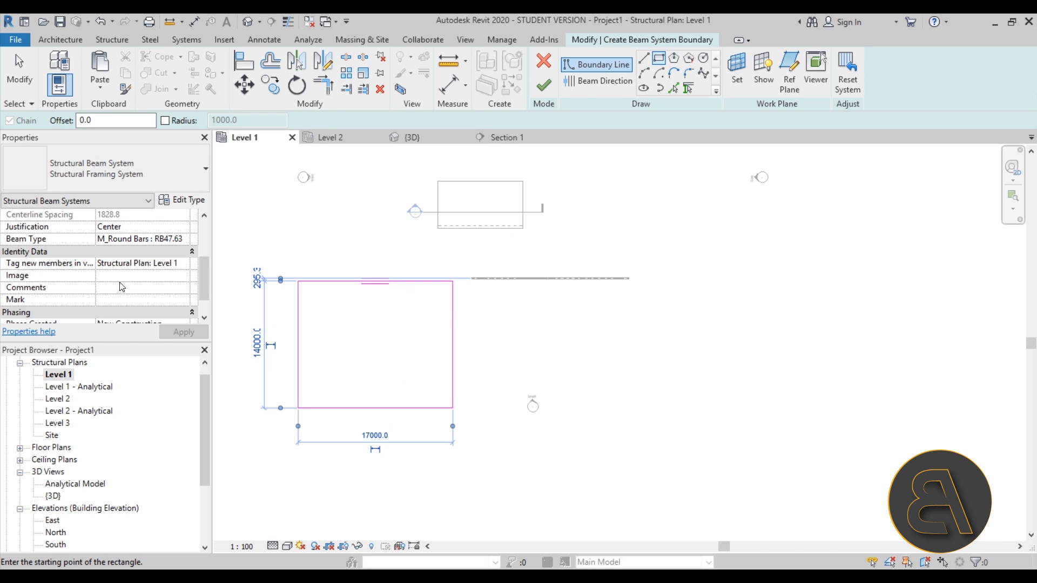
Set the beam system's fixed spacing to 1228.8 mm, keeping the Fixed Distance layout rule.
scroll(66, 265, "down", 1)
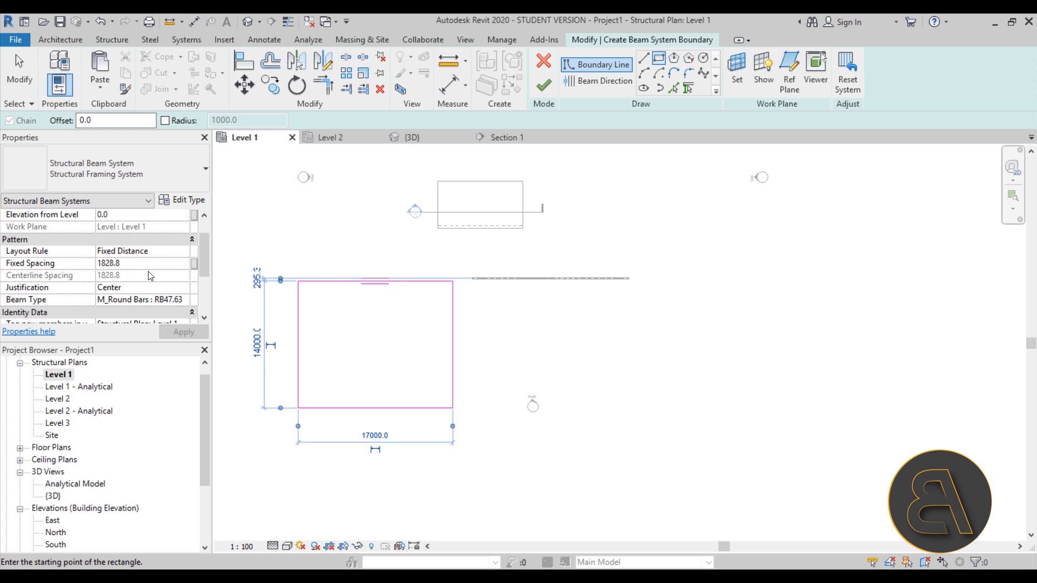
left_click(107, 264)
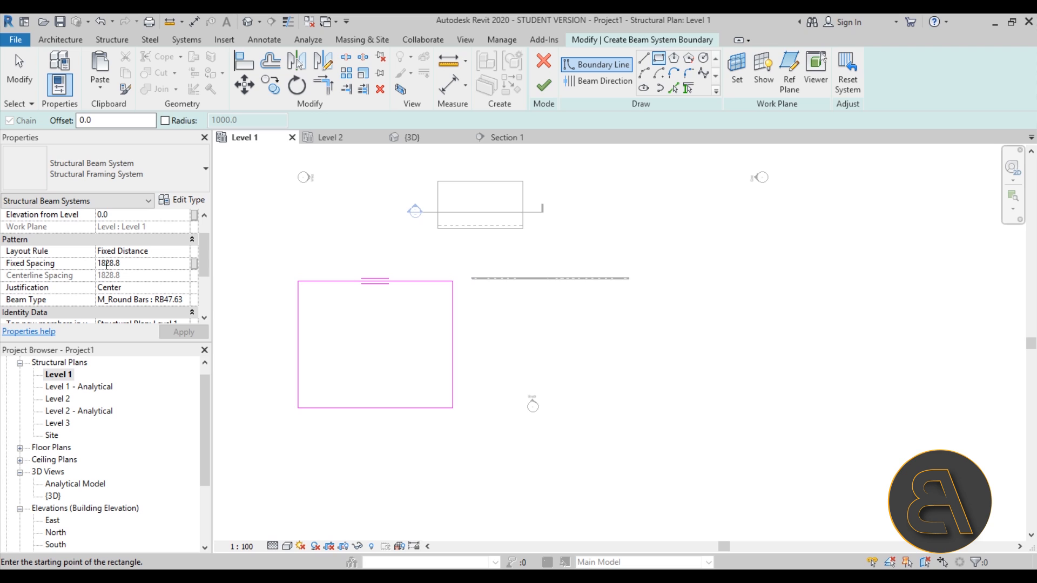
key("BackSpace")
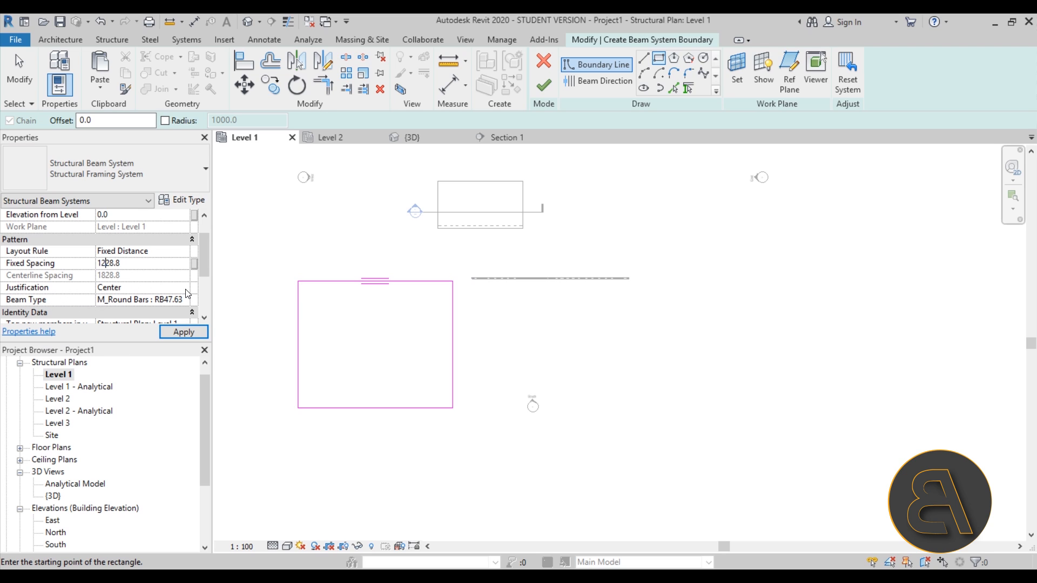
type("2")
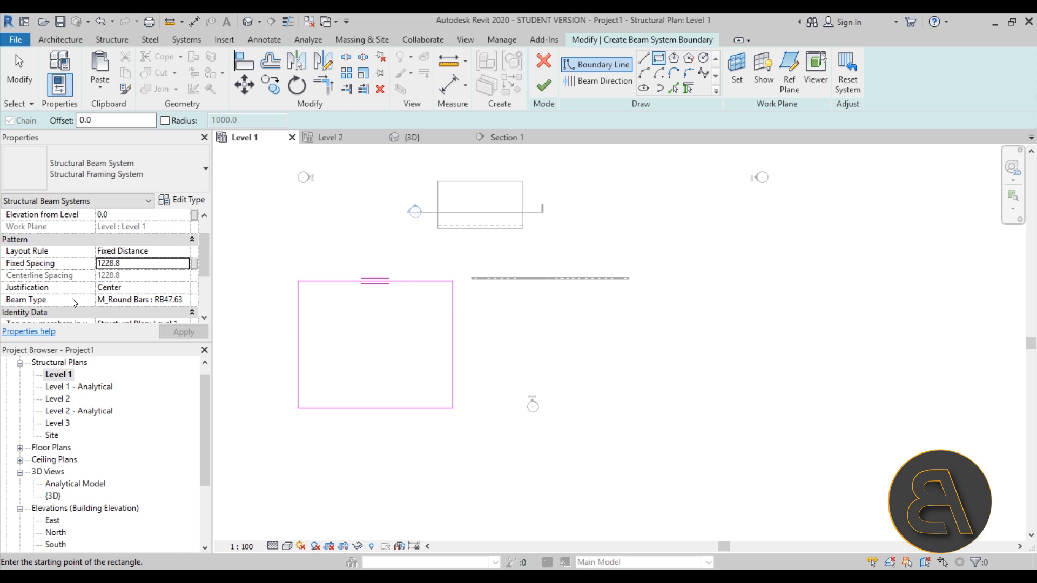
Set the beam type to UB-Universal Beams UB254x102x28 and finish the beam system.
left_click(184, 301)
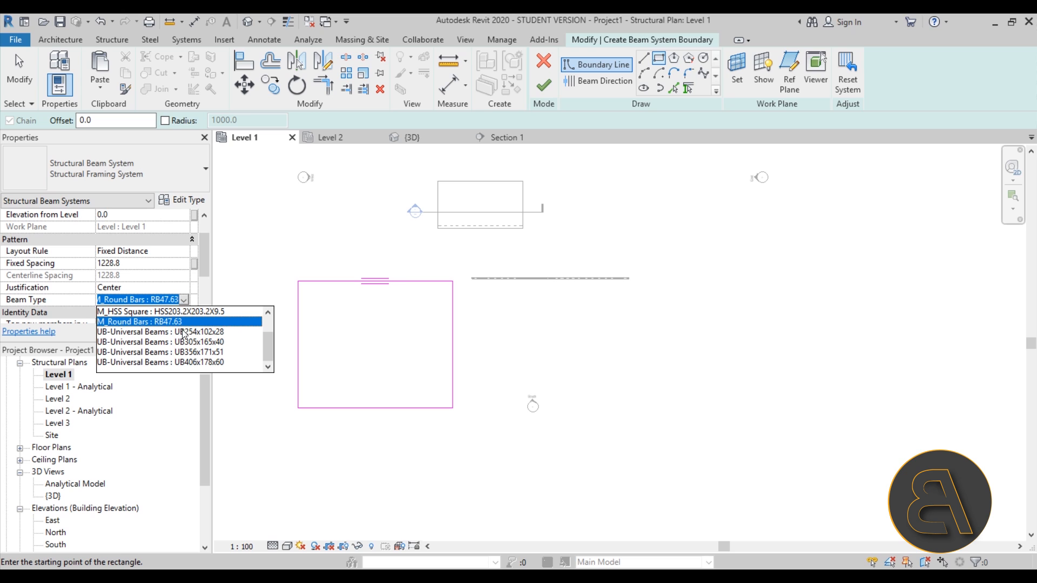
scroll(181, 346, "up", 1)
scroll(181, 348, "down", 1)
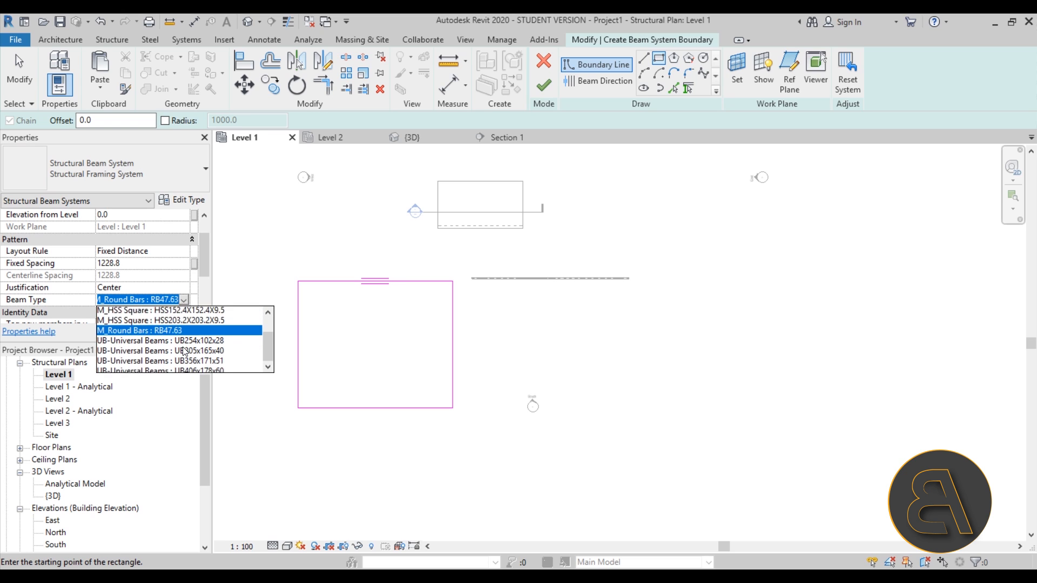
left_click(144, 335)
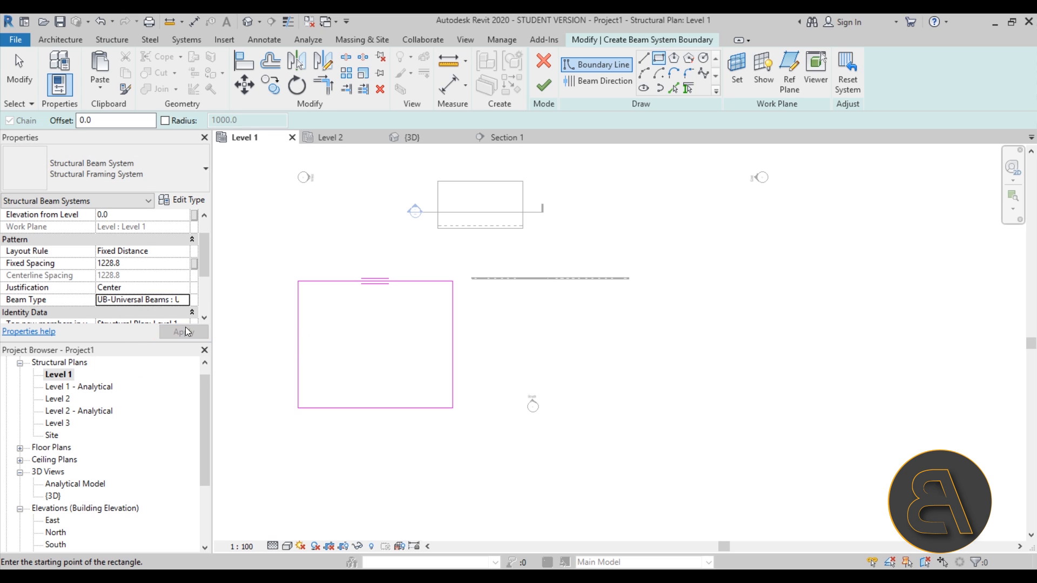
left_click(537, 94)
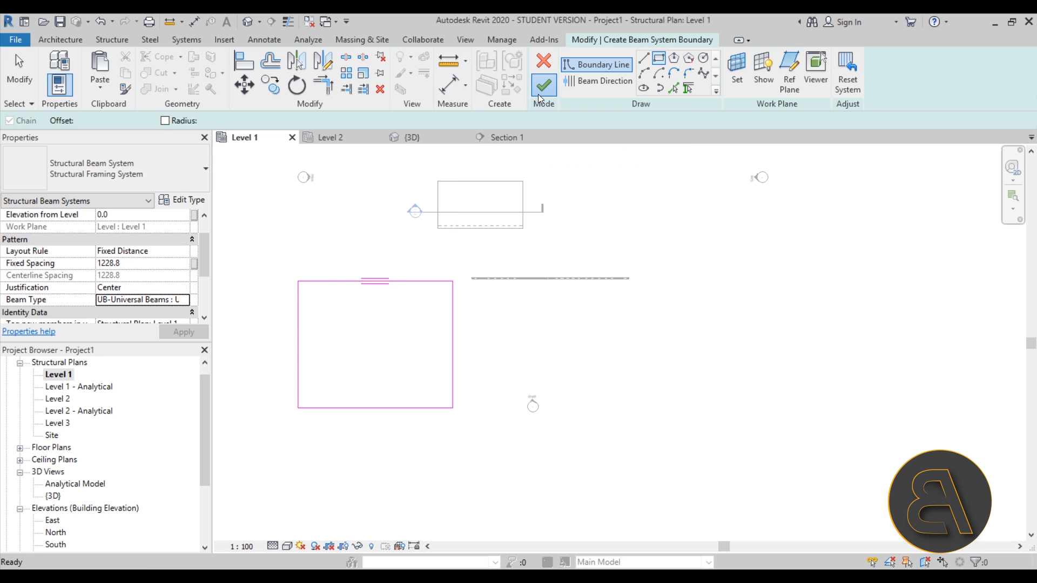
scroll(388, 269, "down", 2)
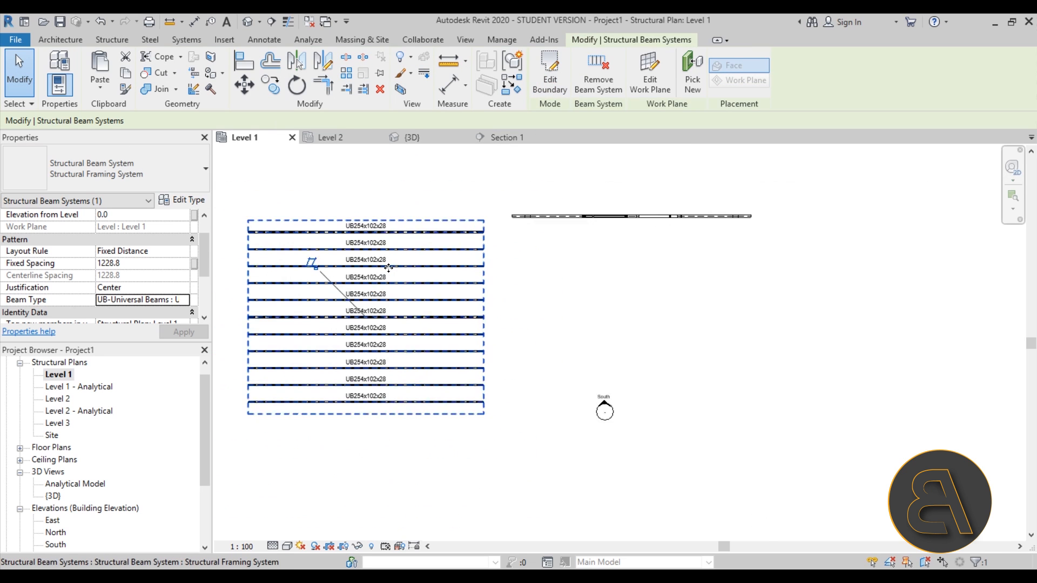
Open the default 3D view and select the new beam system to inspect its layout.
left_click(248, 22)
scroll(391, 497, "down", 2)
scroll(392, 500, "up", 3)
left_click(391, 500)
scroll(392, 500, "down", 2)
scroll(421, 415, "up", 2)
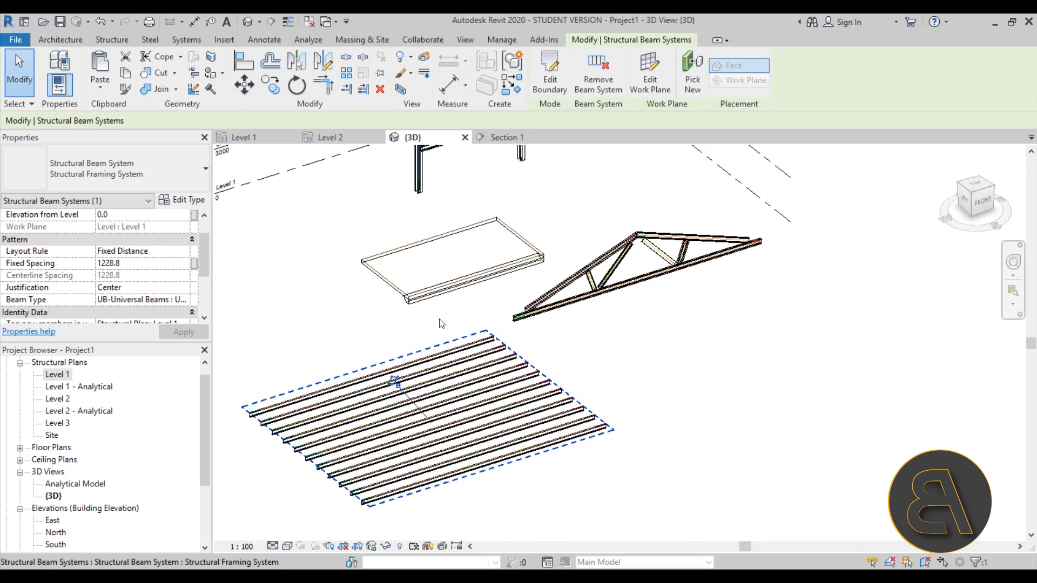
Edit the beam system's boundary by moving the edge at the beams' left ends outward, finish the sketch and inspect the beams.
left_click(565, 90)
scroll(428, 281, "down", 2)
middle_click_drag(430, 283, 431, 234)
left_click_drag(342, 342, 285, 361)
left_click(544, 85)
left_click(408, 452)
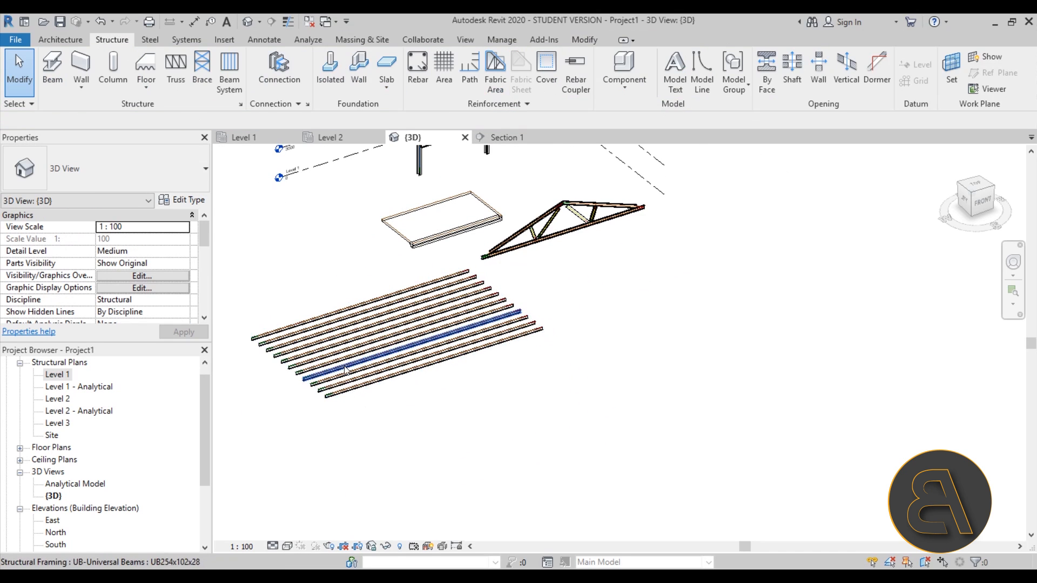
middle_click_drag(352, 371, 389, 335, "shift")
left_click(341, 381)
left_click(528, 410)
mouse_move(518, 418)
middle_mouse_down("shift")
mouse_move(507, 424)
mouse_move(497, 403)
mouse_move(518, 409)
middle_mouse_up("shift")
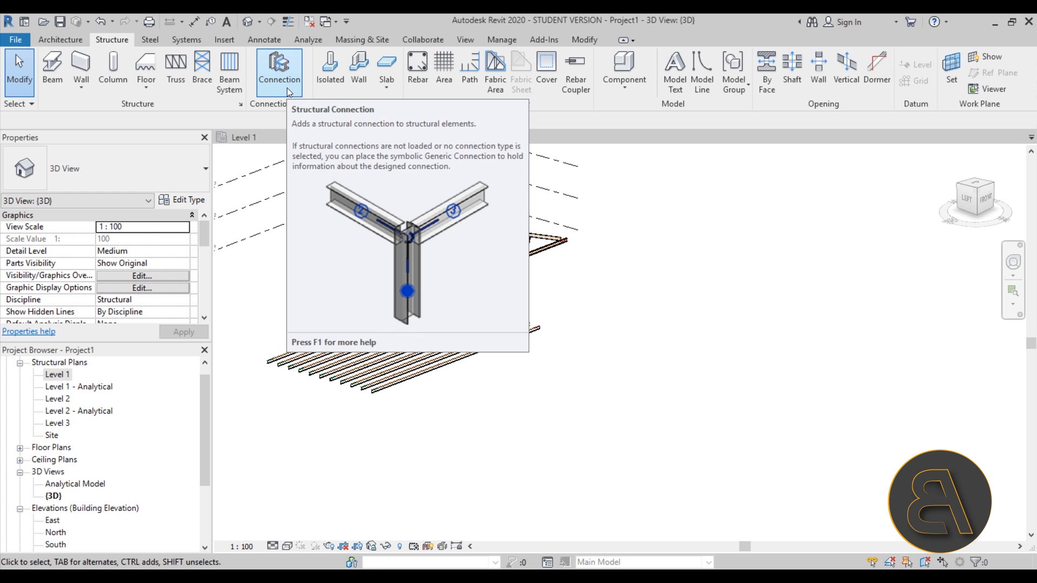
Place a Generic Connection between the frame's upper UB305x165x40 beam and its left UC305x305x97 column.
scroll(330, 239, "up", 5)
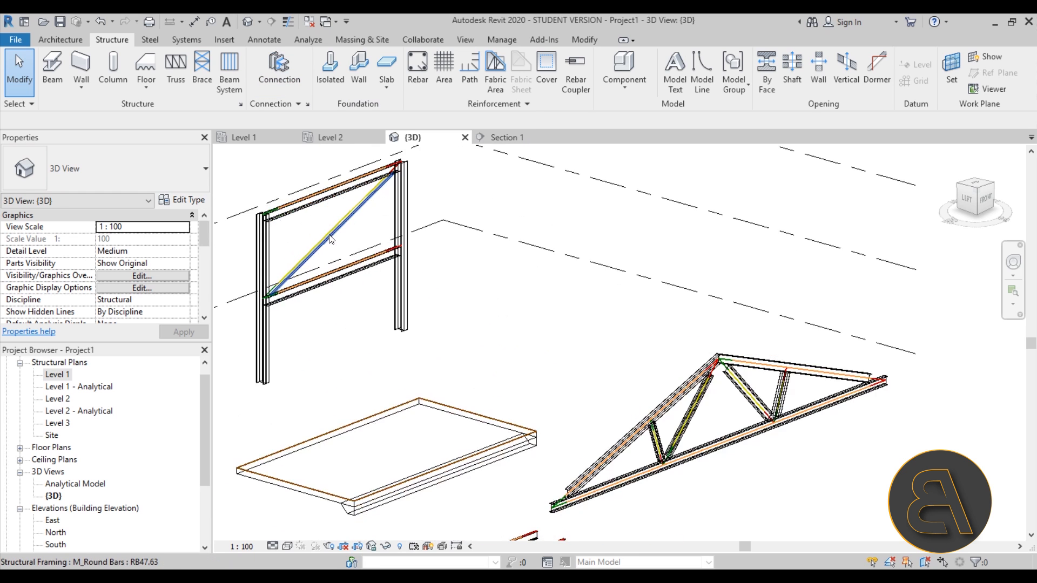
scroll(330, 239, "up", 4)
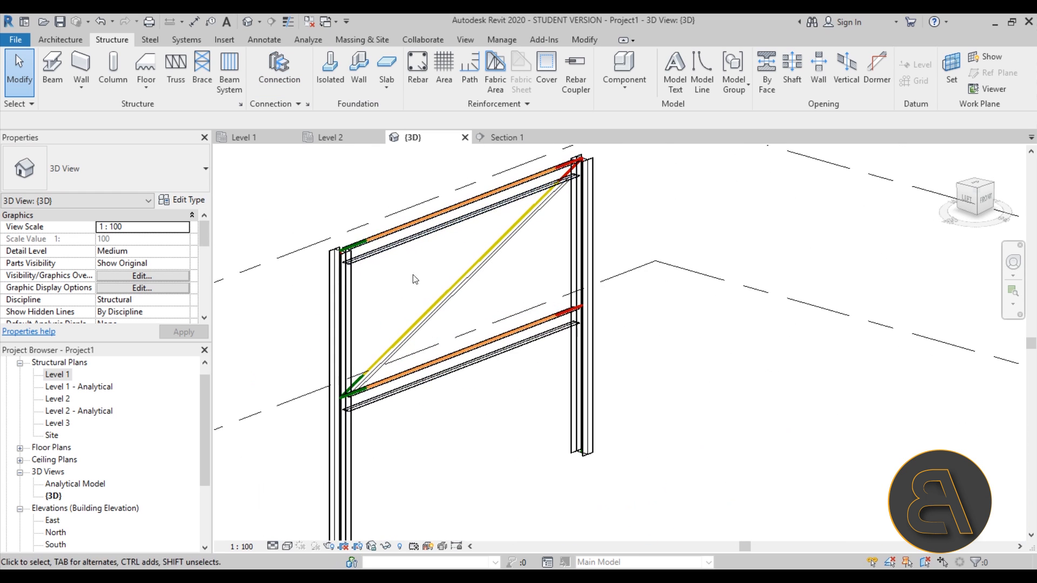
middle_click_drag(397, 277, 452, 256, "shift")
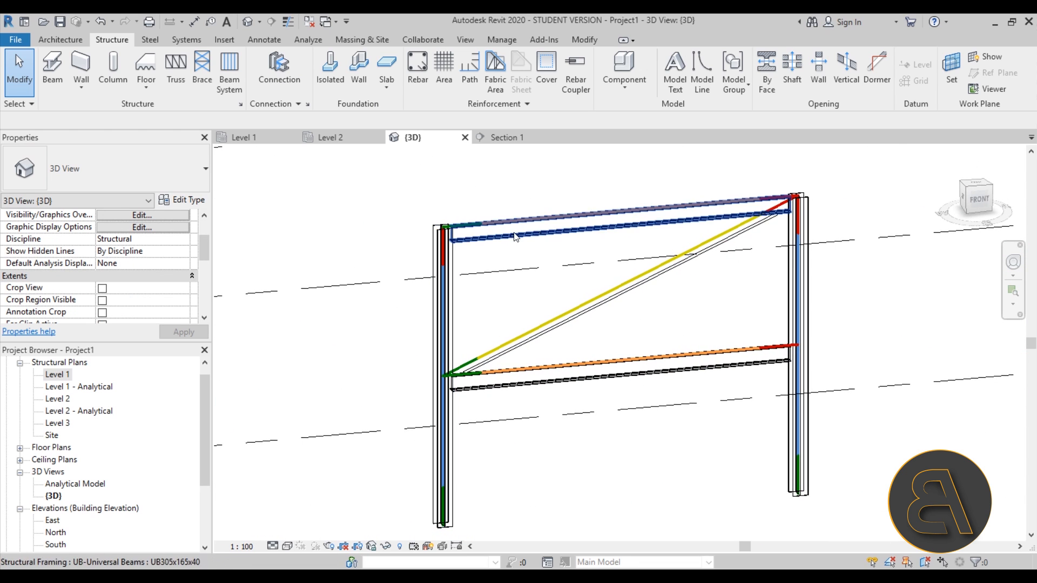
scroll(479, 245, "up", 2)
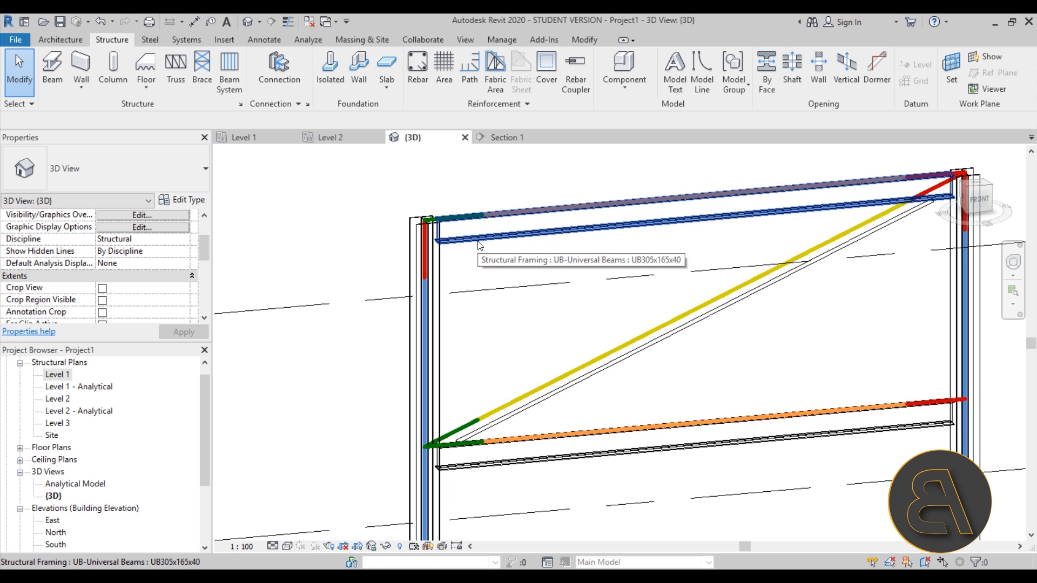
left_click(264, 76)
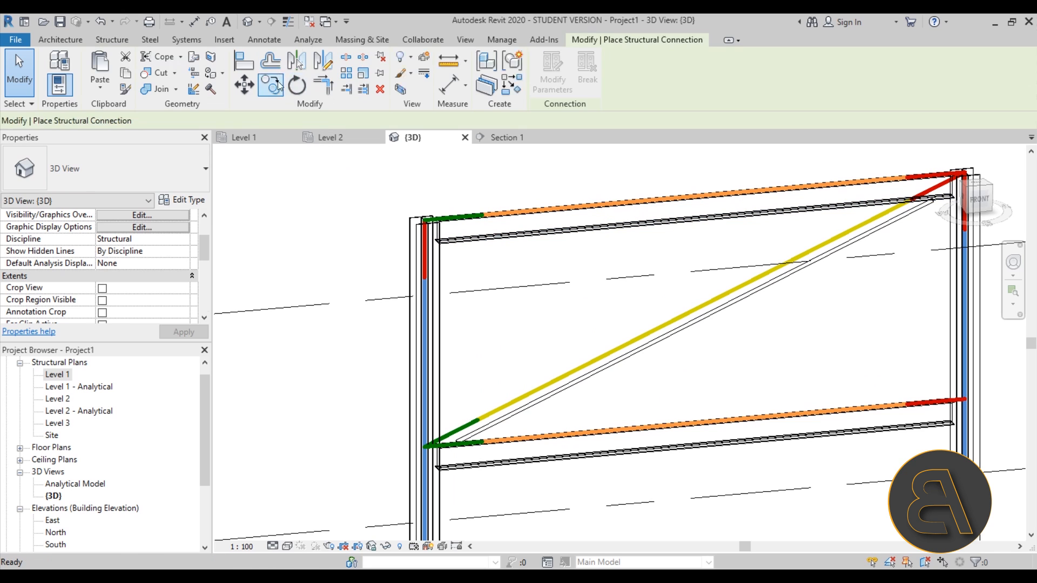
left_click(475, 240)
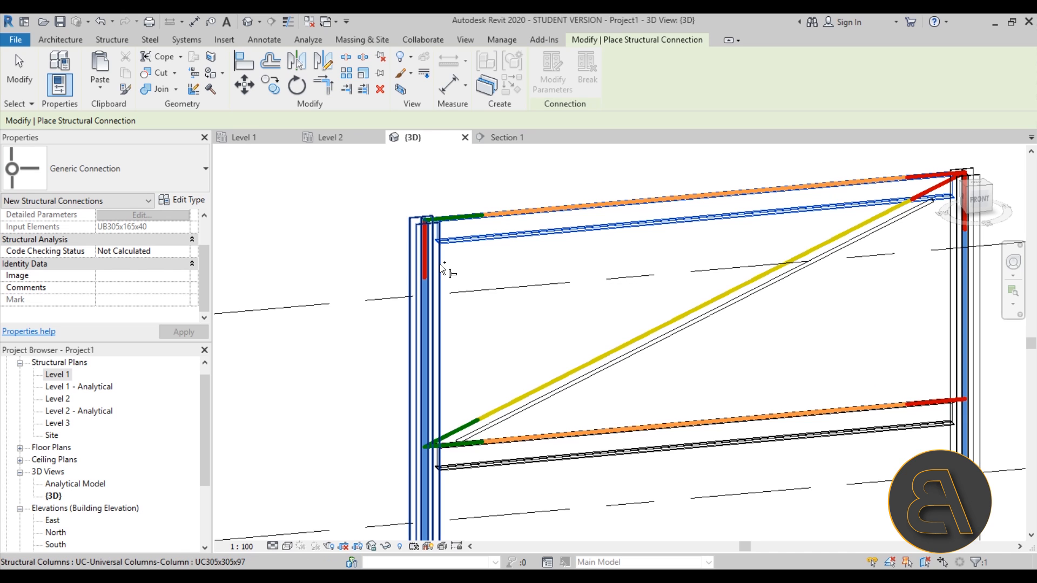
left_click(440, 264)
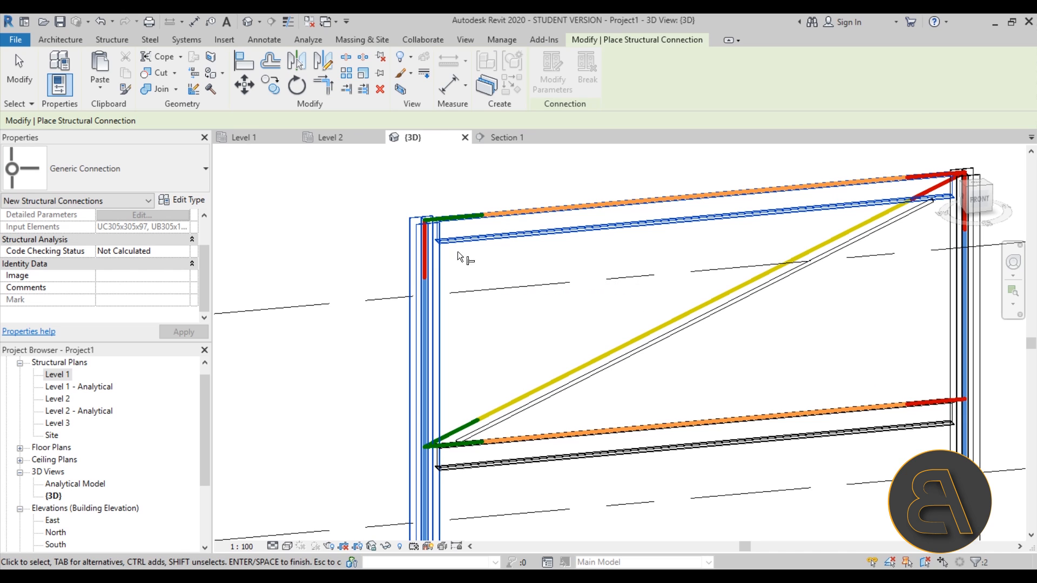
scroll(460, 263, "up", 1)
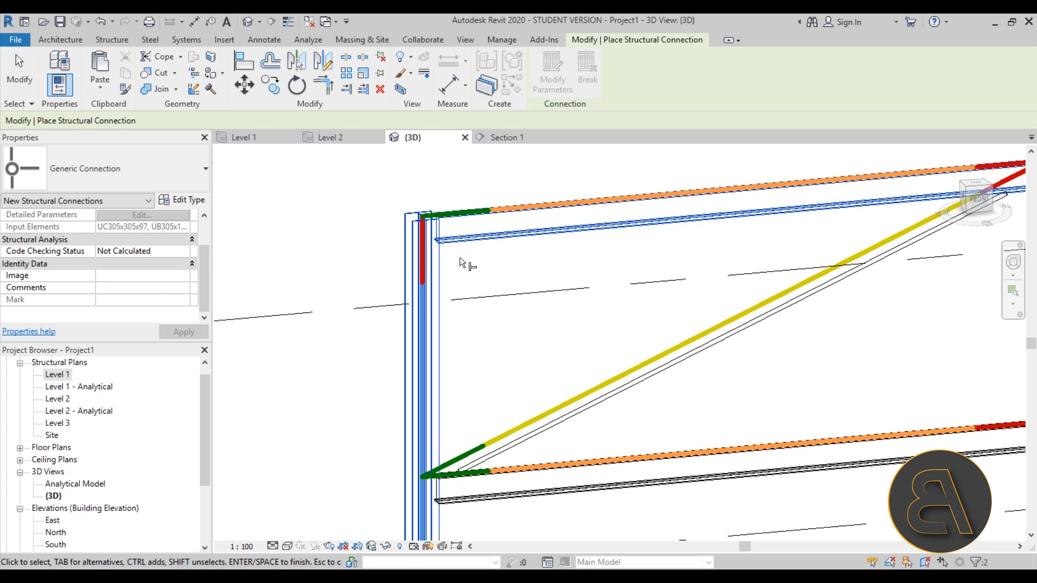
key("Return")
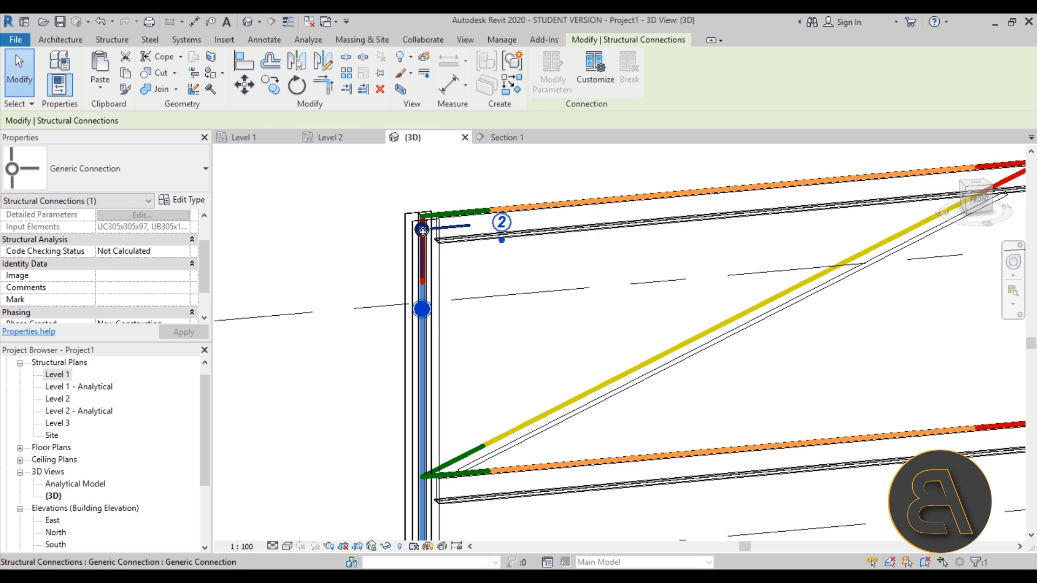
Set the 3D view's detail level to Fine and its visual style to Hidden Line to inspect the beam-to-column connection.
scroll(427, 235, "up", 3)
middle_click_drag(432, 287, 276, 302, "shift")
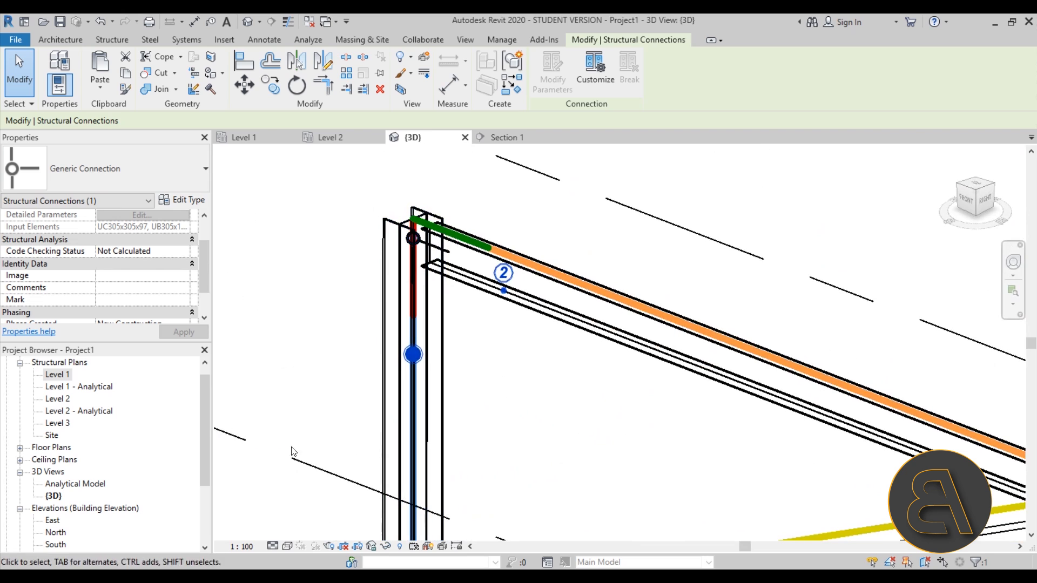
left_click(275, 546)
left_click(282, 532)
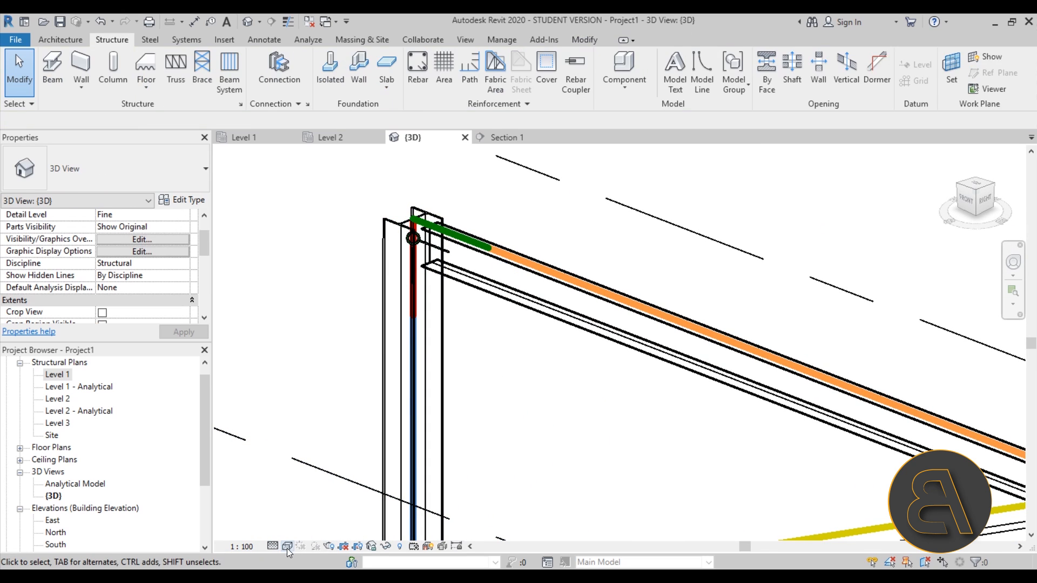
left_click(287, 546)
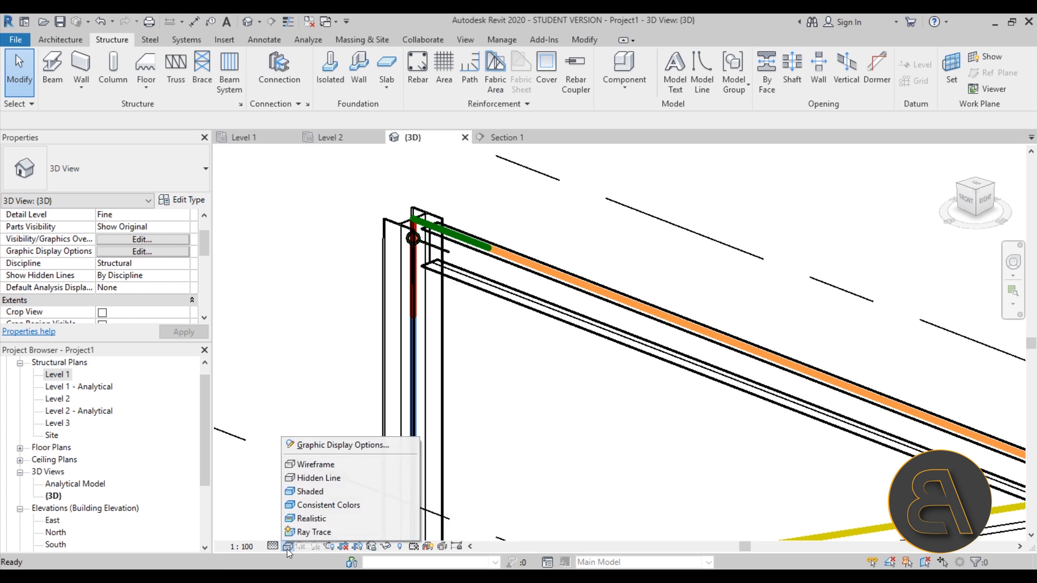
left_click(313, 478)
middle_click_drag(486, 382, 458, 347, "shift")
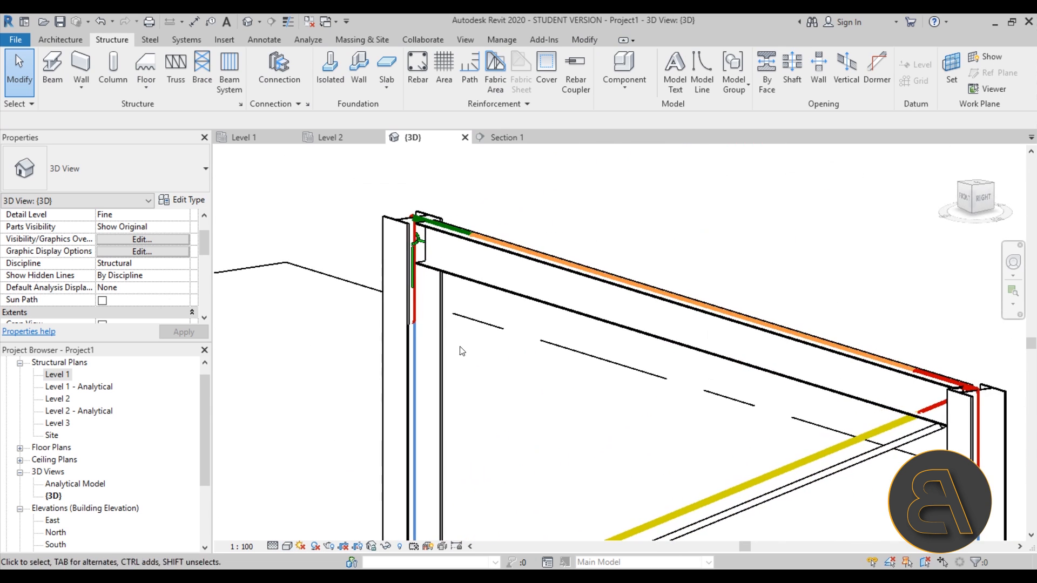
Select the upper beam-to-column Generic Connection, try switching the order of its connected elements and check its available types.
left_click(414, 242)
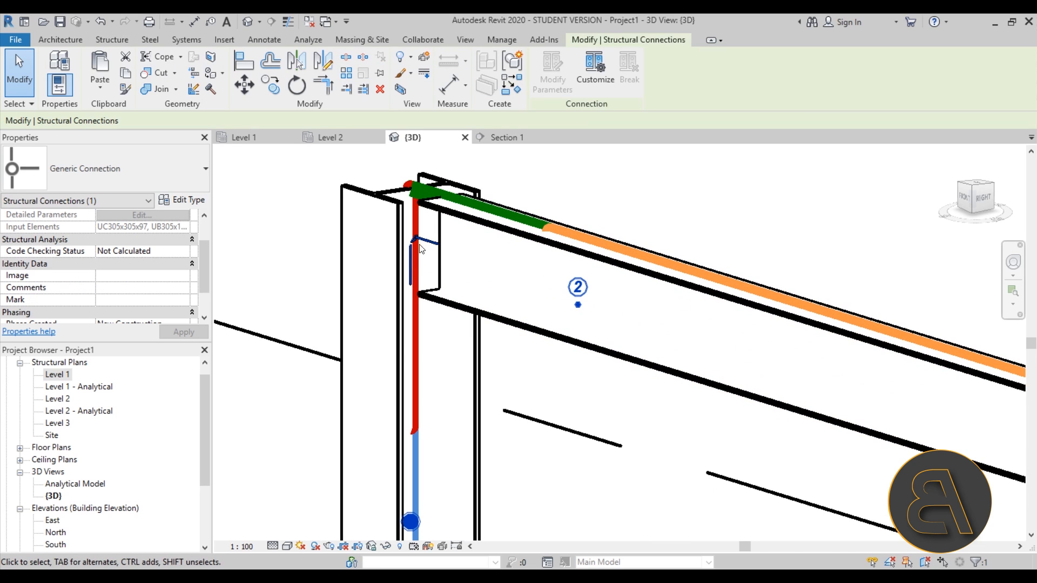
scroll(461, 269, "down", 3)
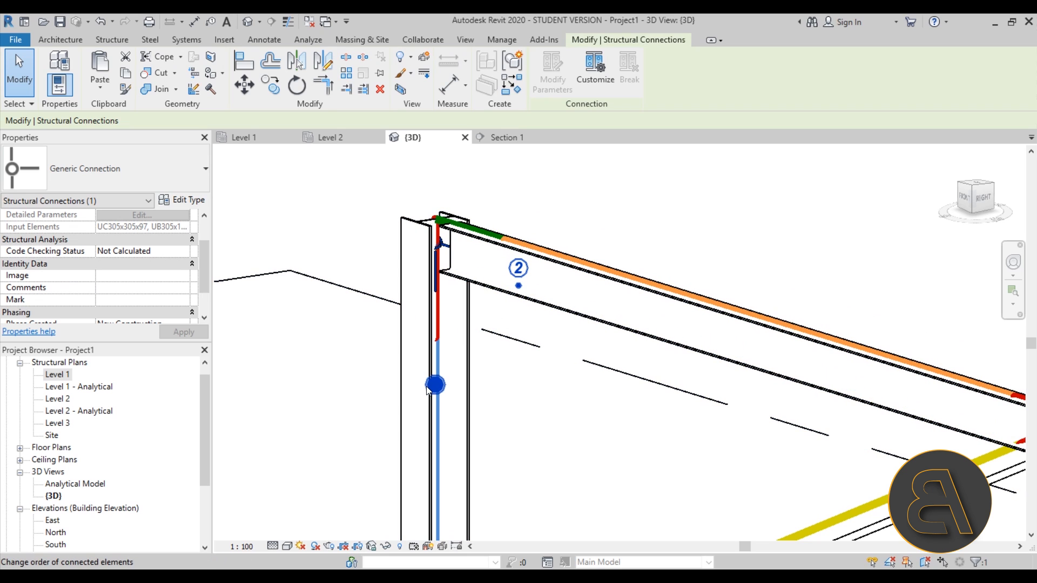
left_click(519, 287)
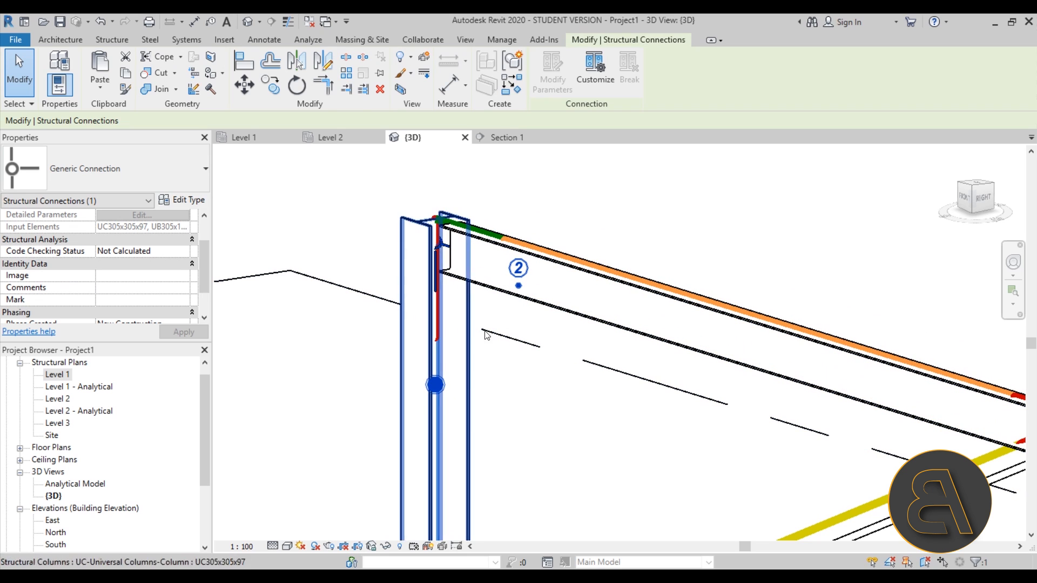
left_click(440, 388)
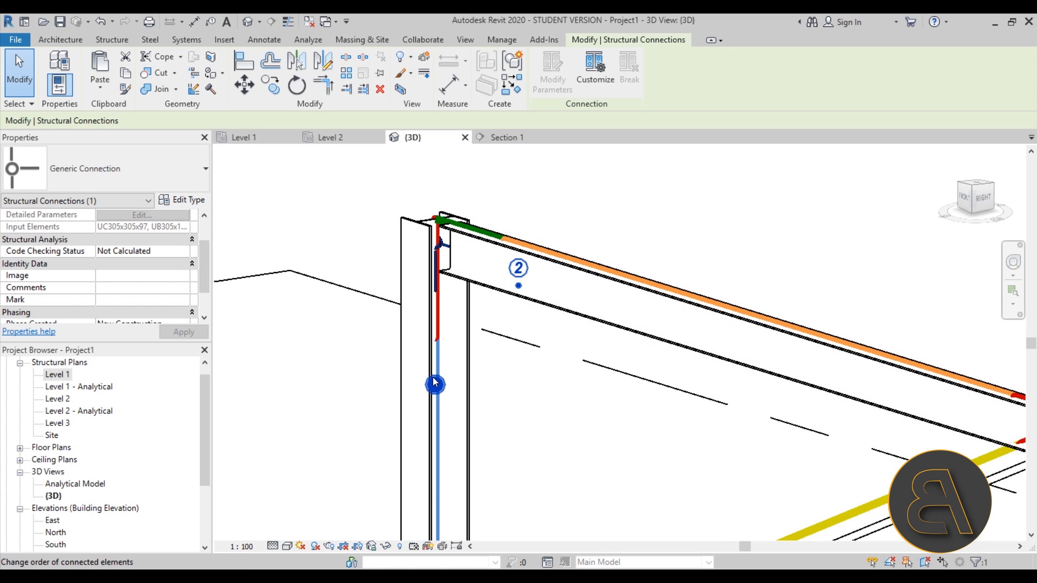
left_click(519, 286)
left_click(436, 387)
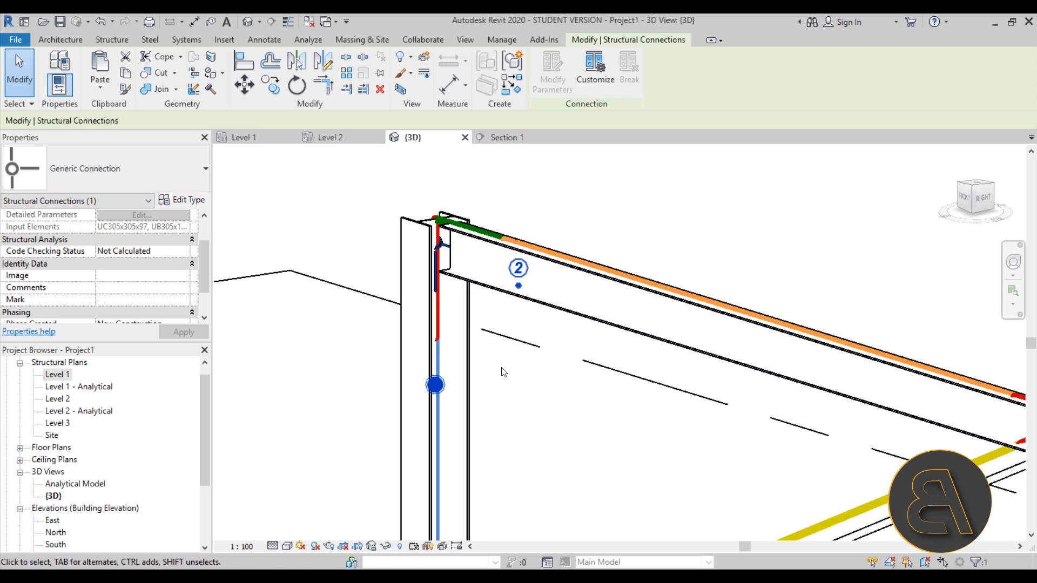
middle_click_drag(501, 367, 502, 363)
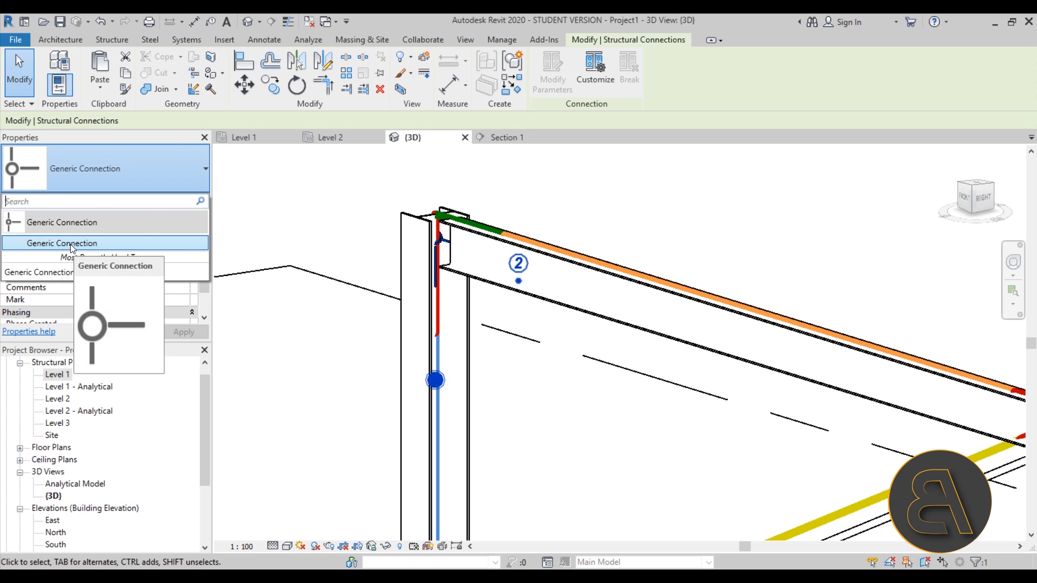
left_click(530, 412)
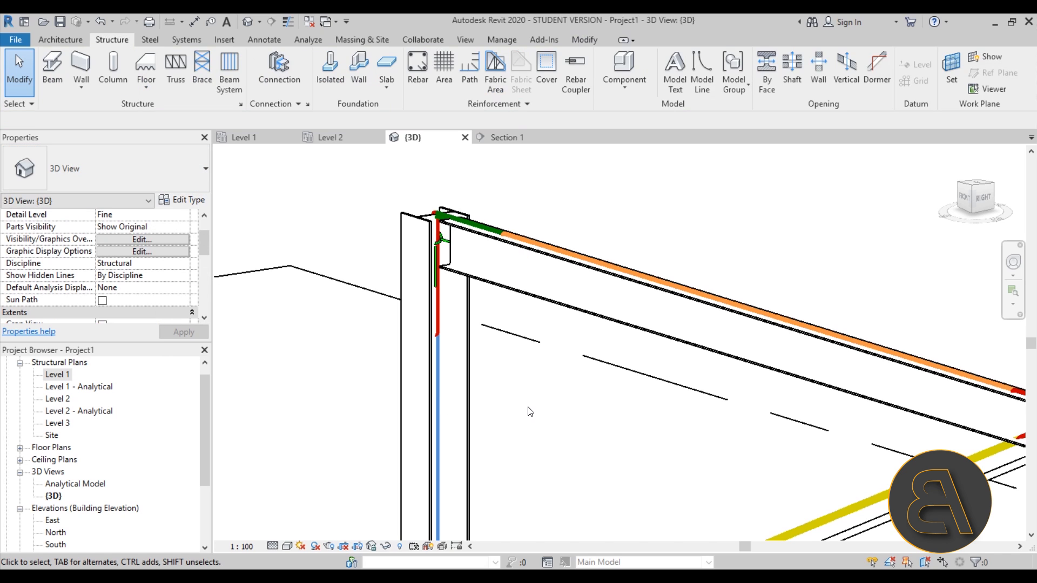
Open the Structural Connection Settings and add Clip angle to the loaded connections.
left_click(307, 105)
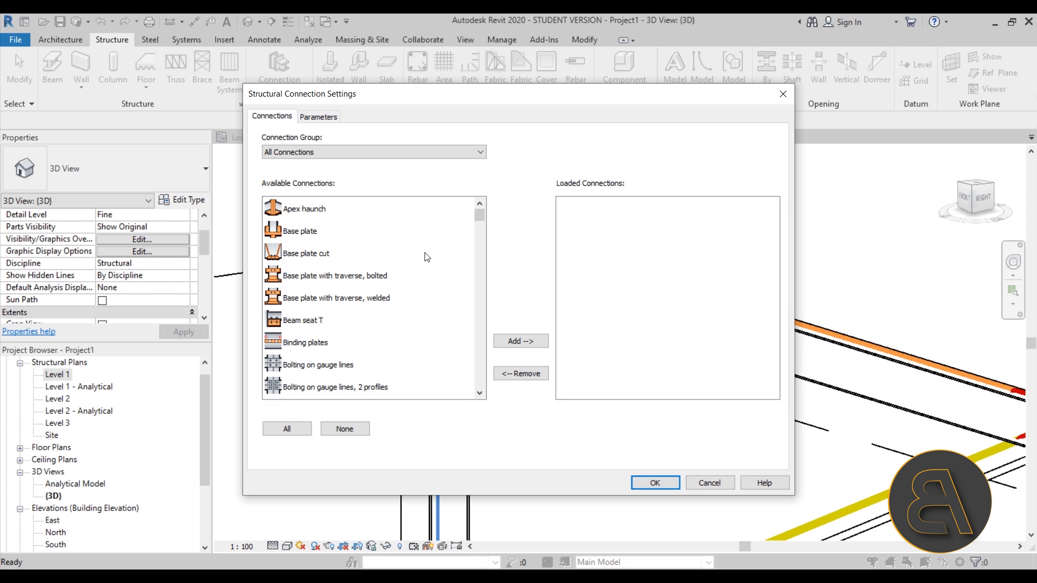
scroll(389, 289, "down", 6)
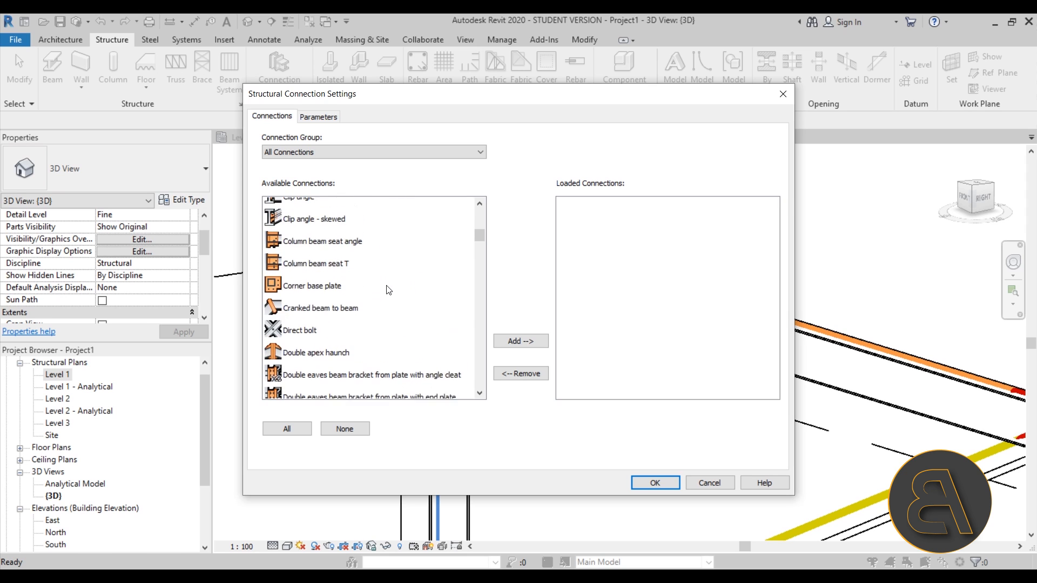
scroll(363, 297, "up", 1)
left_click(304, 275)
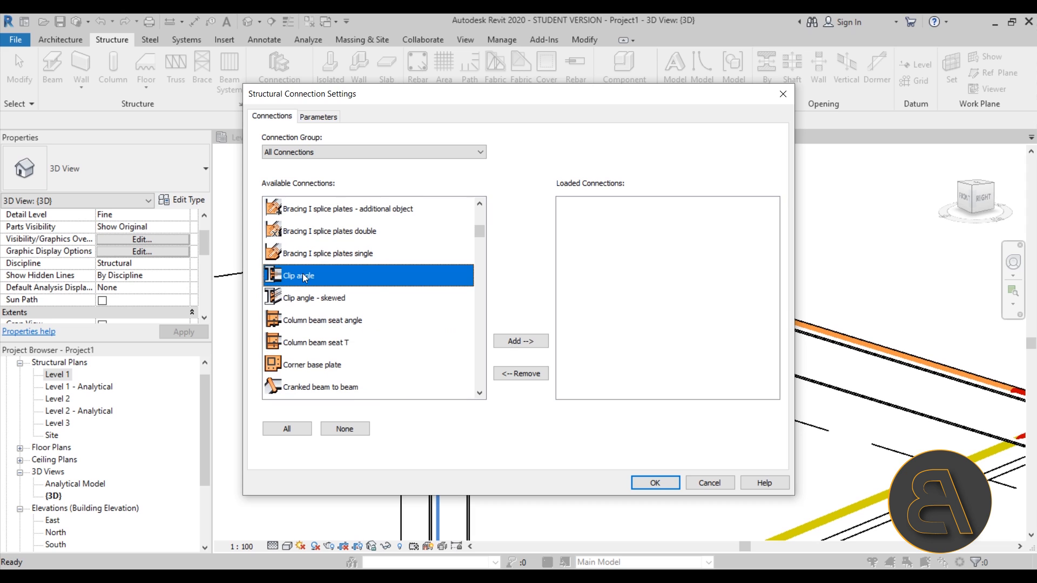
left_click(520, 342)
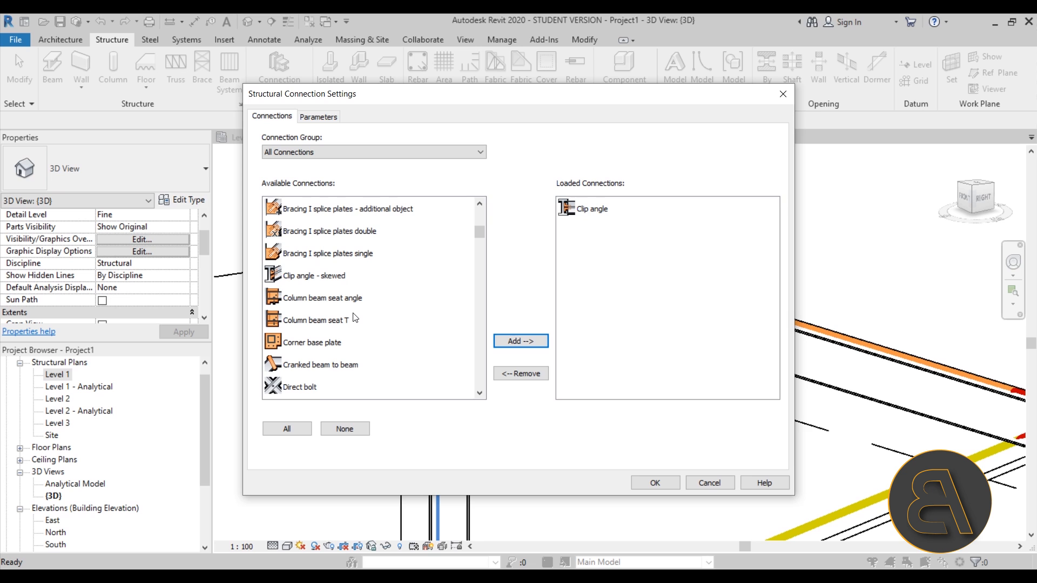
Add Gusset plate (triangle) at one diagonal to the loaded connections and accept the connection settings.
scroll(355, 318, "down", 4)
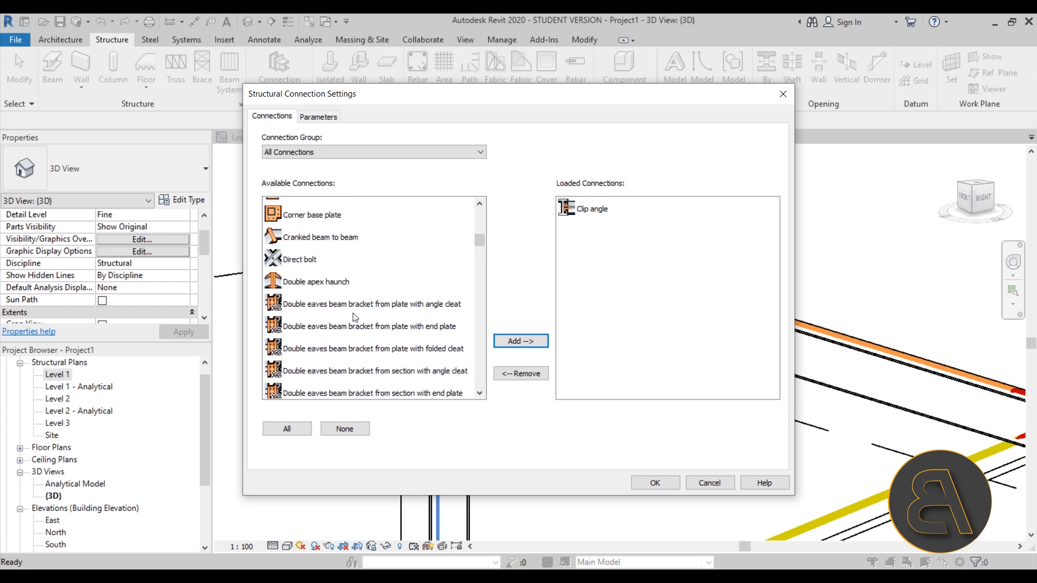
scroll(354, 317, "down", 8)
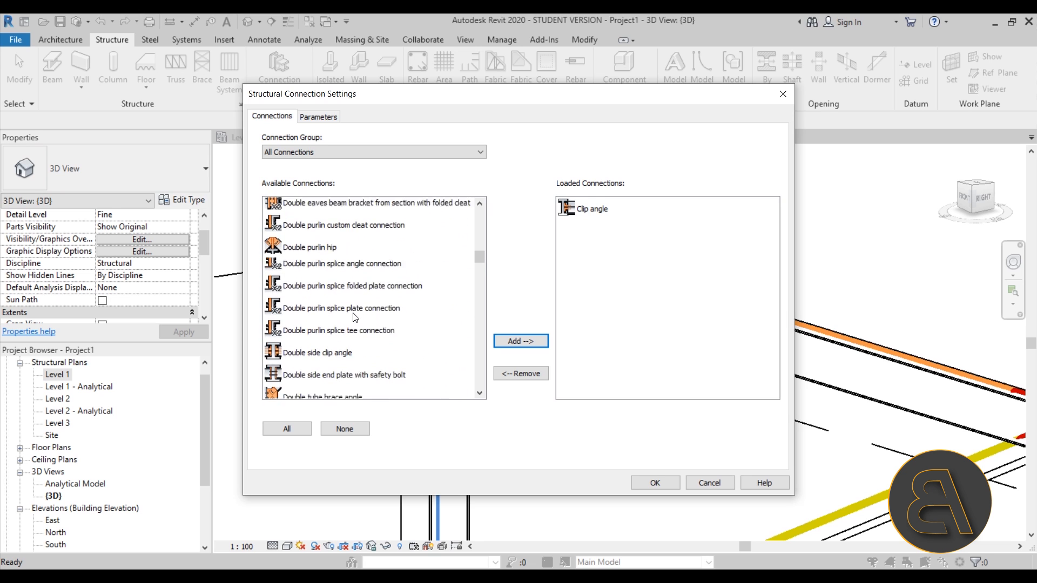
scroll(354, 317, "down", 3)
scroll(355, 318, "up", 1)
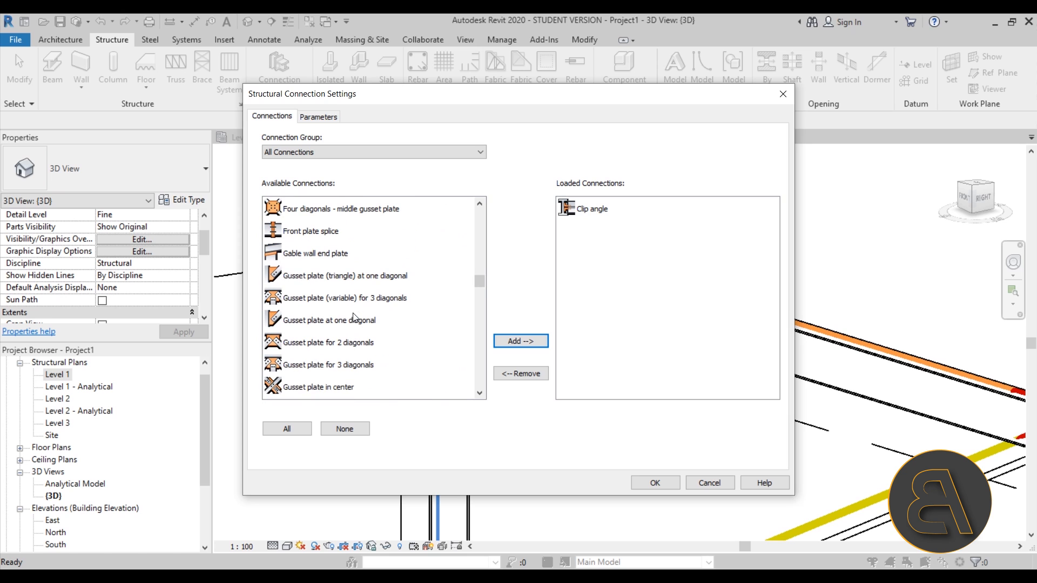
left_click(319, 278)
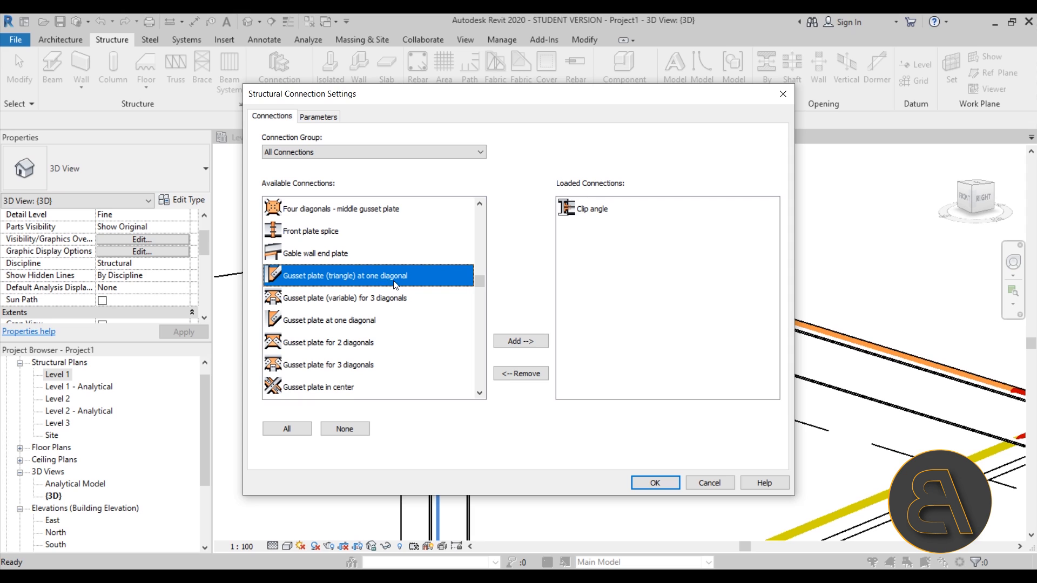
left_click(539, 346)
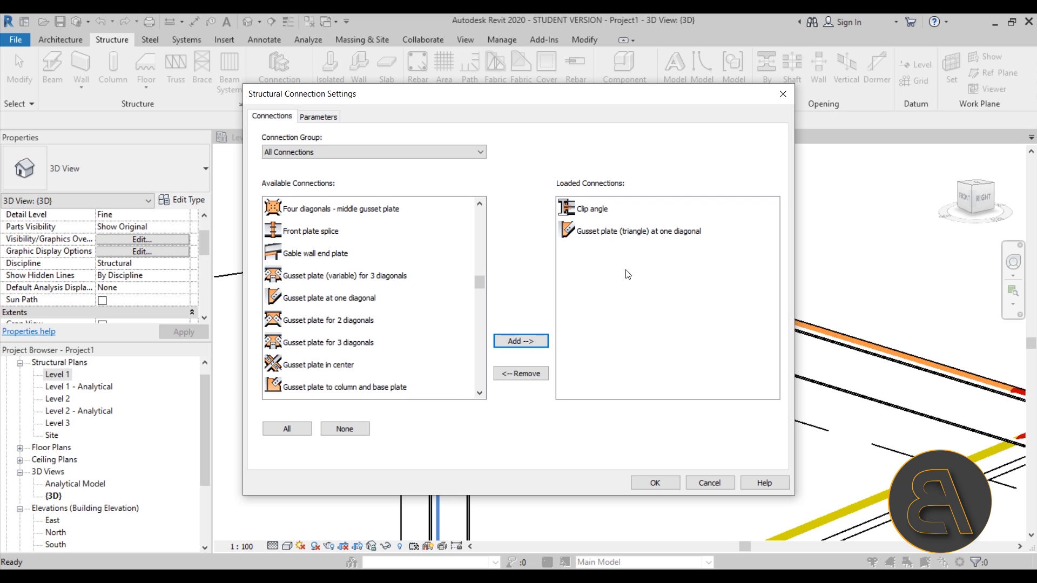
left_click(650, 485)
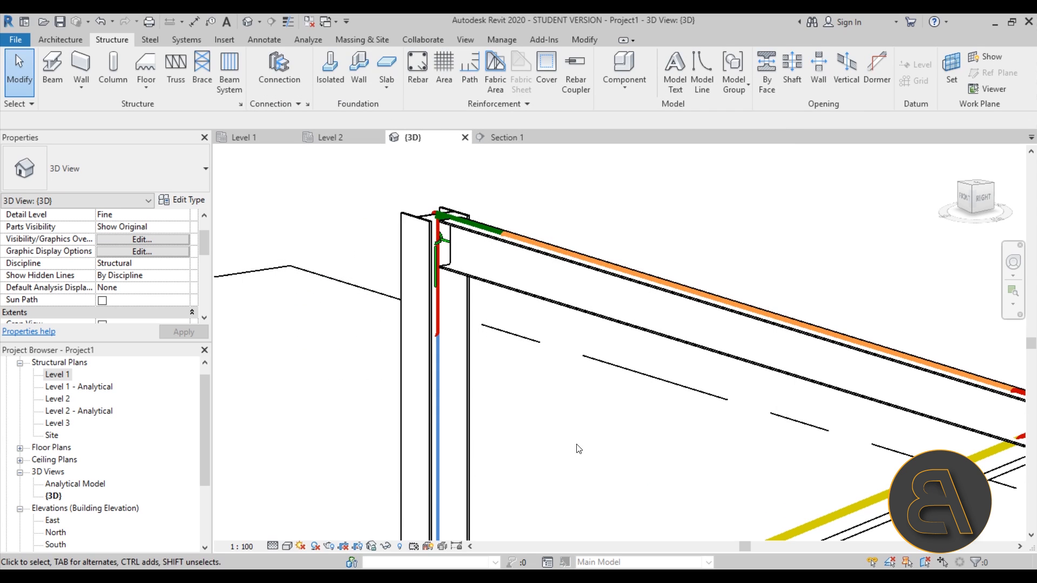
Change the upper beam-to-column connection's type to Clip angle and inspect its angle and bolts up close.
left_click(455, 266)
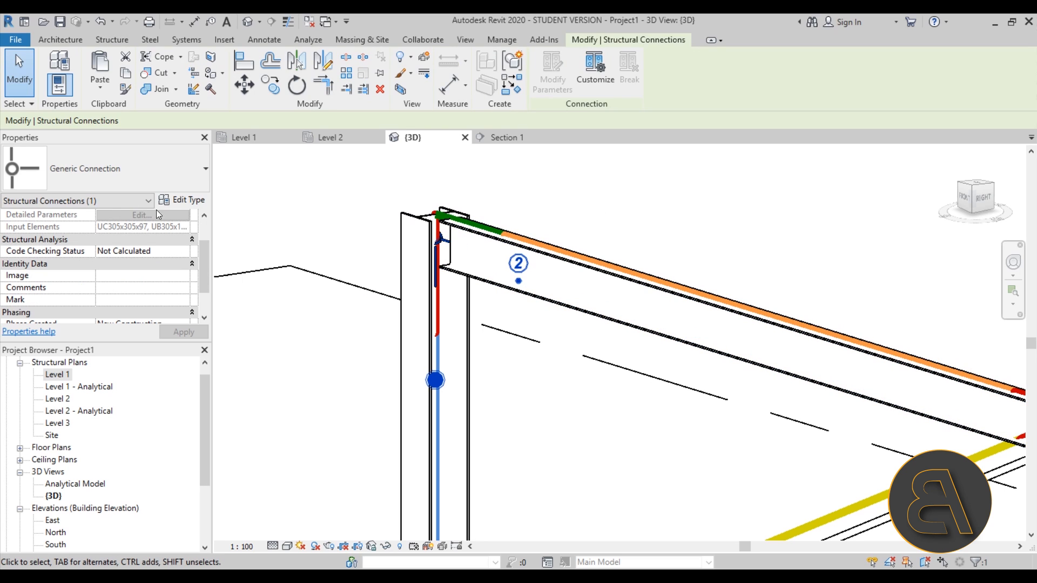
left_click(118, 178)
scroll(424, 240, "up", 3)
left_click(331, 283)
scroll(398, 284, "down", 2)
middle_click_drag(398, 285, 427, 265, "shift")
scroll(427, 265, "up", 2)
middle_click_drag(492, 341, 480, 319, "shift")
scroll(480, 324, "up", 3)
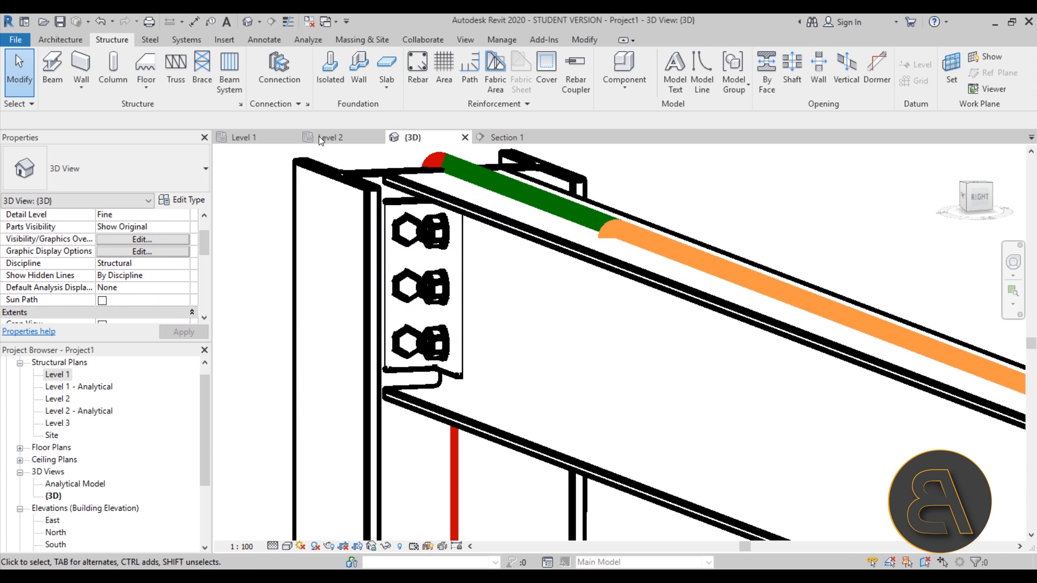
Turn on thin line display and check the RB47.63 round-bar brace where it meets the upper beam.
left_click(289, 24)
middle_click_drag(477, 347, 570, 373, "shift")
left_click(569, 372)
left_click(565, 397)
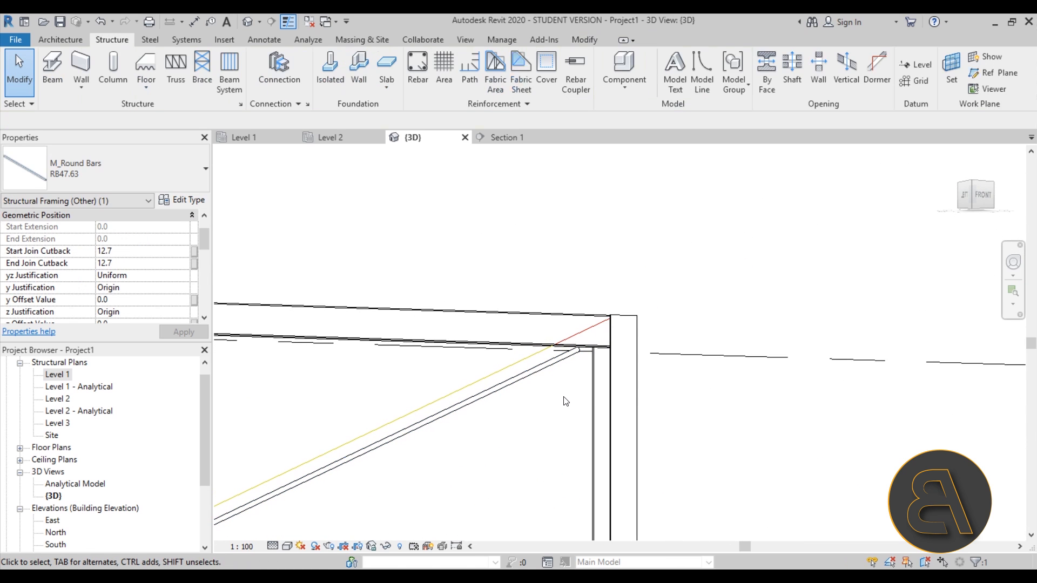
Place a Generic Connection between the RB47.63 diagonal brace and the upper UB305x165x40 beam.
left_click(277, 79)
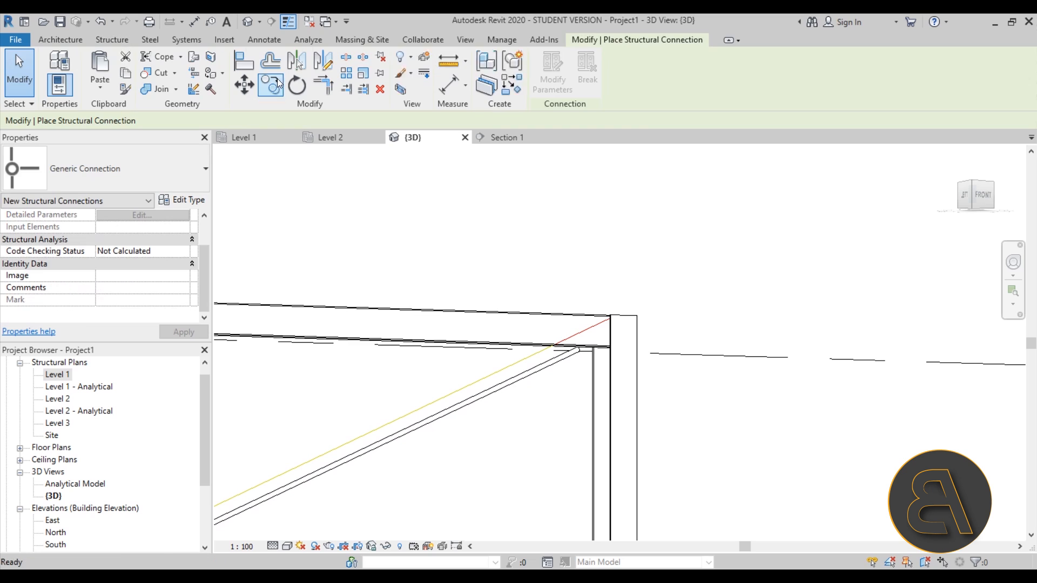
left_click(538, 367)
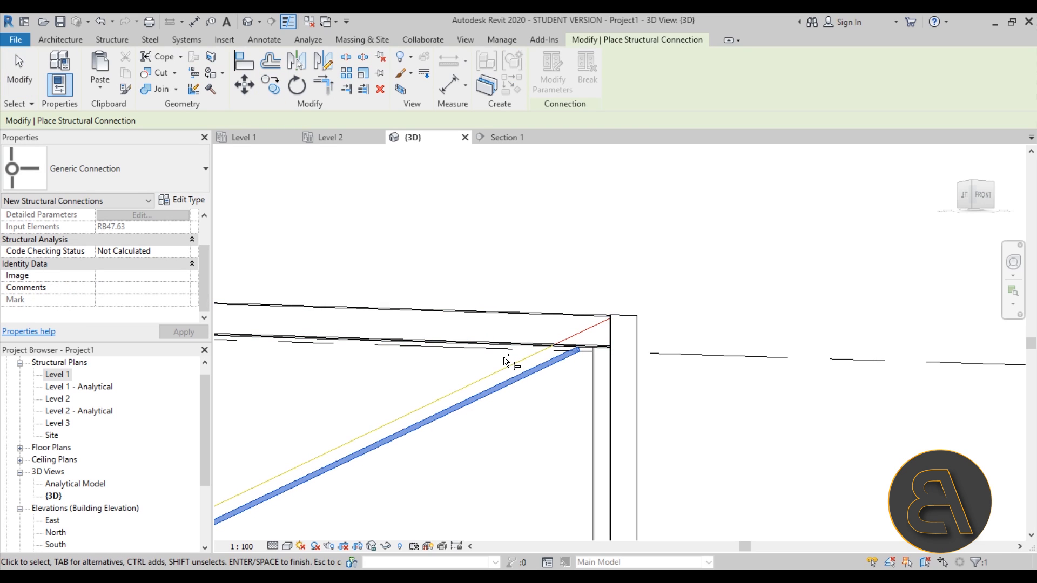
left_click(498, 342)
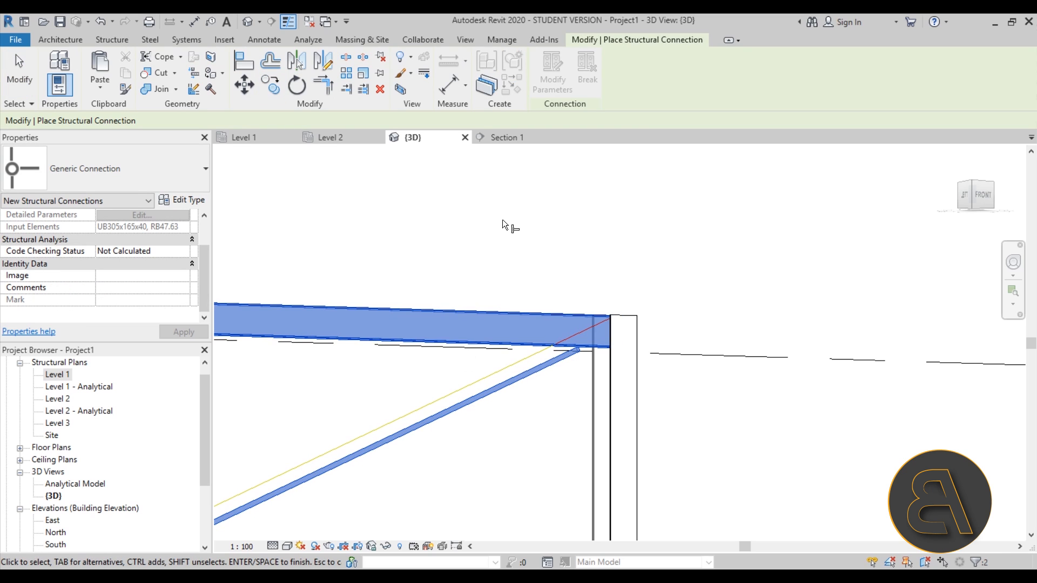
key("Return")
scroll(513, 378, "up", 3)
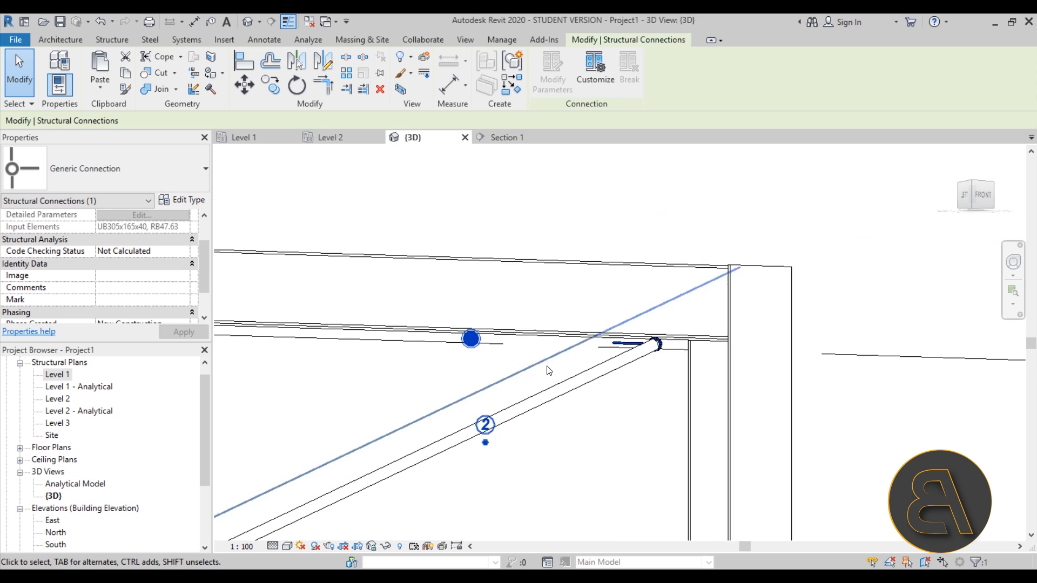
scroll(513, 335, "down", 1)
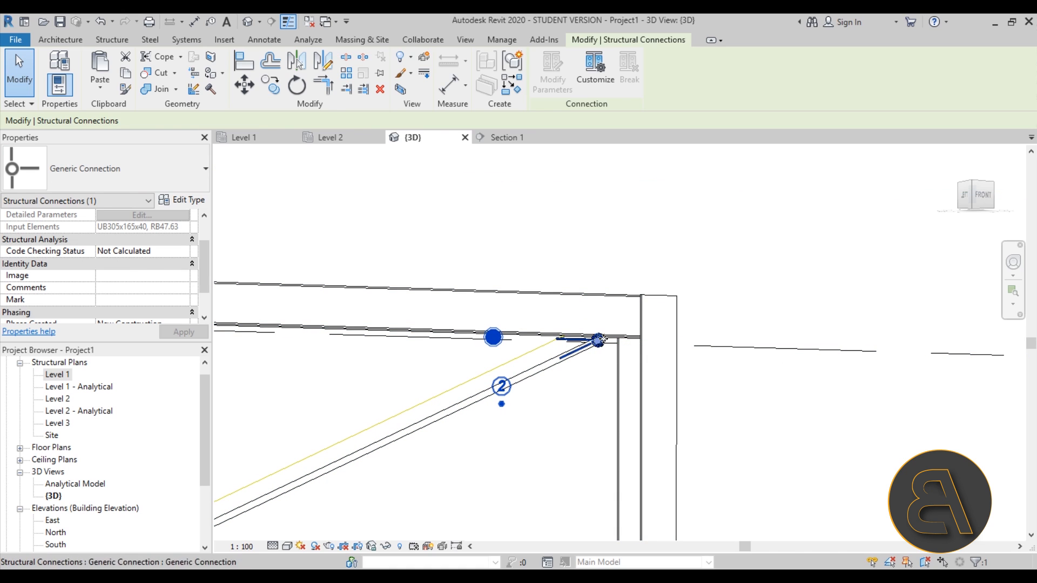
Change the brace-to-beam connection's type to Gusset plate (triangle) at one diagonal and inspect its plate and bolts.
left_click(125, 182)
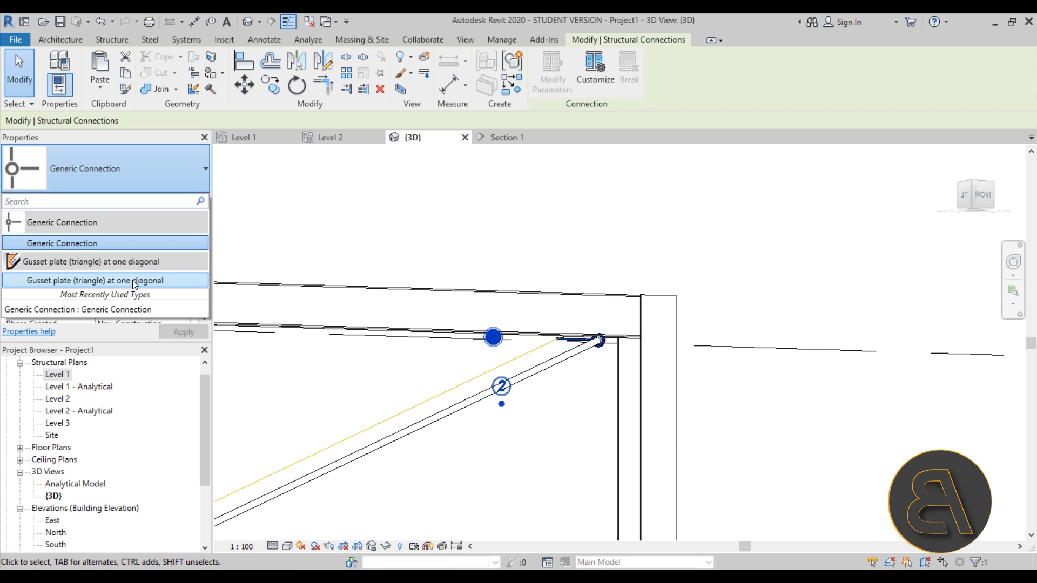
left_click(134, 280)
key("Escape")
scroll(590, 357, "up", 2)
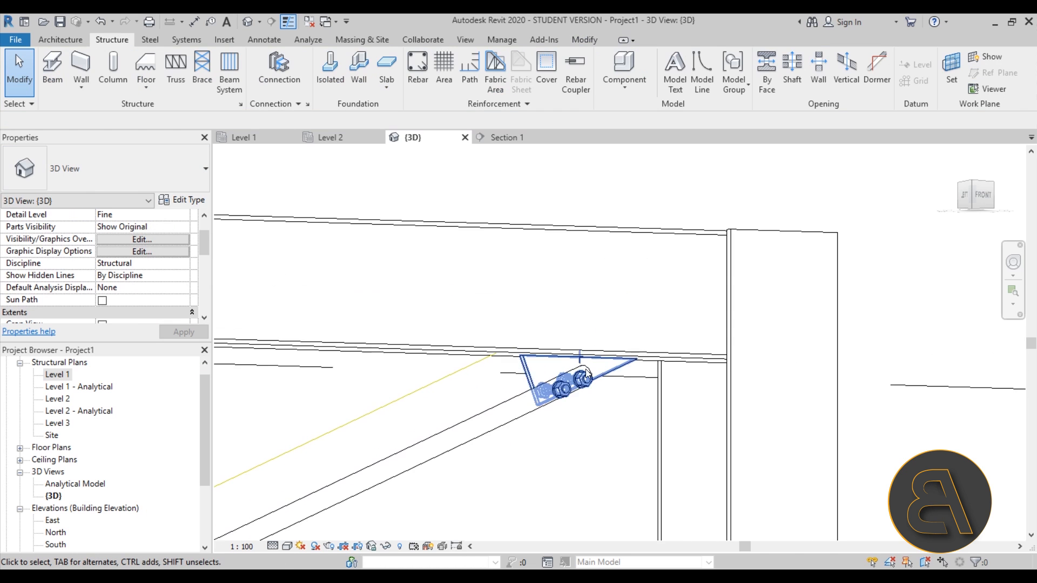
middle_click_drag(584, 381, 562, 370, "shift")
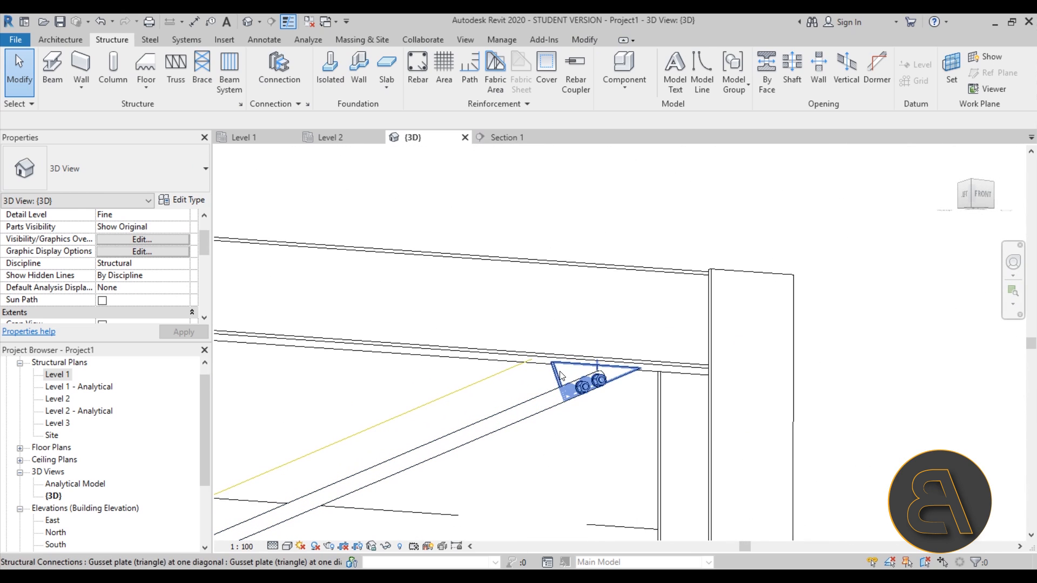
left_click(560, 376)
middle_click_drag(514, 261, 517, 358, "shift")
left_click(504, 410)
key("Escape")
scroll(520, 382, "down", 3)
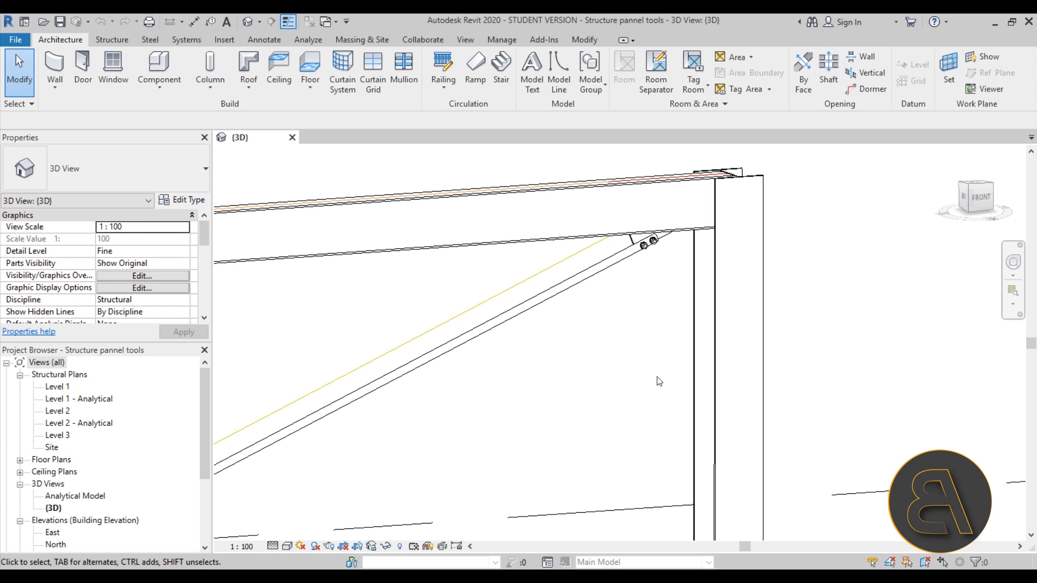
Examine the braced frame in the 3D view together with the surrounding slab, truss and beam system.
left_click(125, 41)
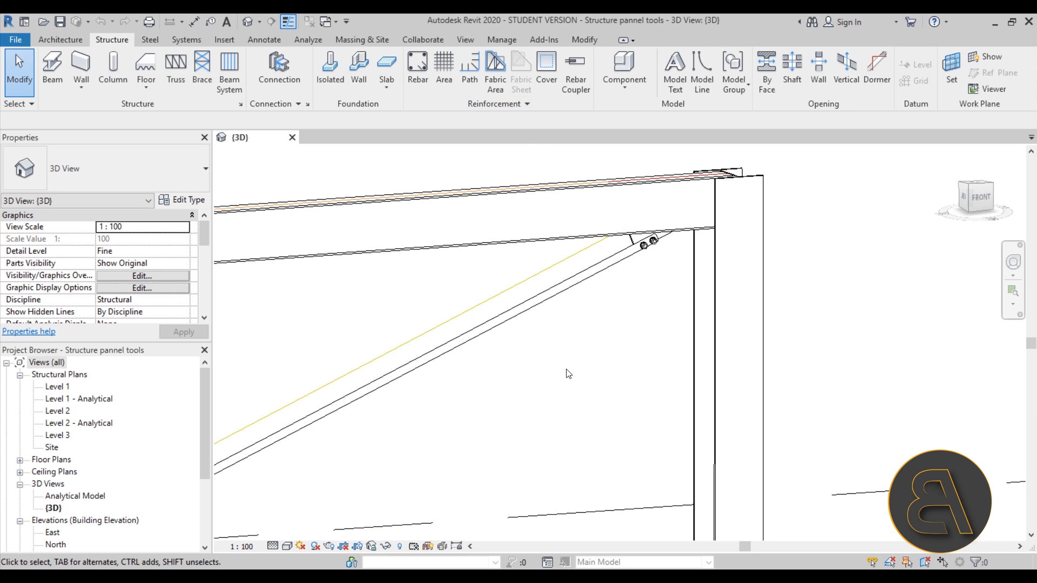
scroll(479, 388, "down", 2)
scroll(478, 388, "down", 2)
middle_click_drag(478, 388, 630, 308)
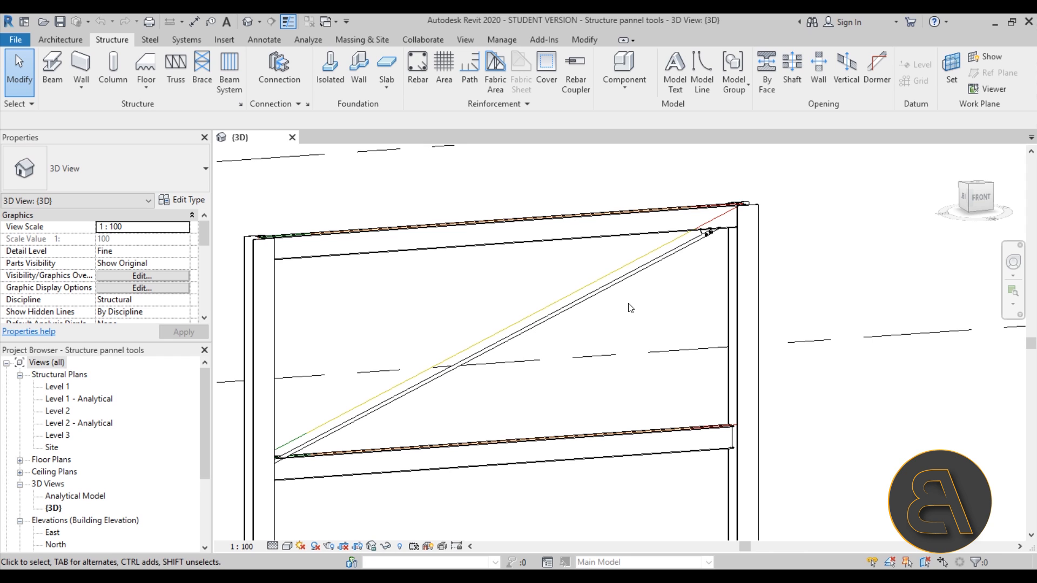
scroll(621, 307, "down", 5)
middle_click_drag(602, 343, 599, 323)
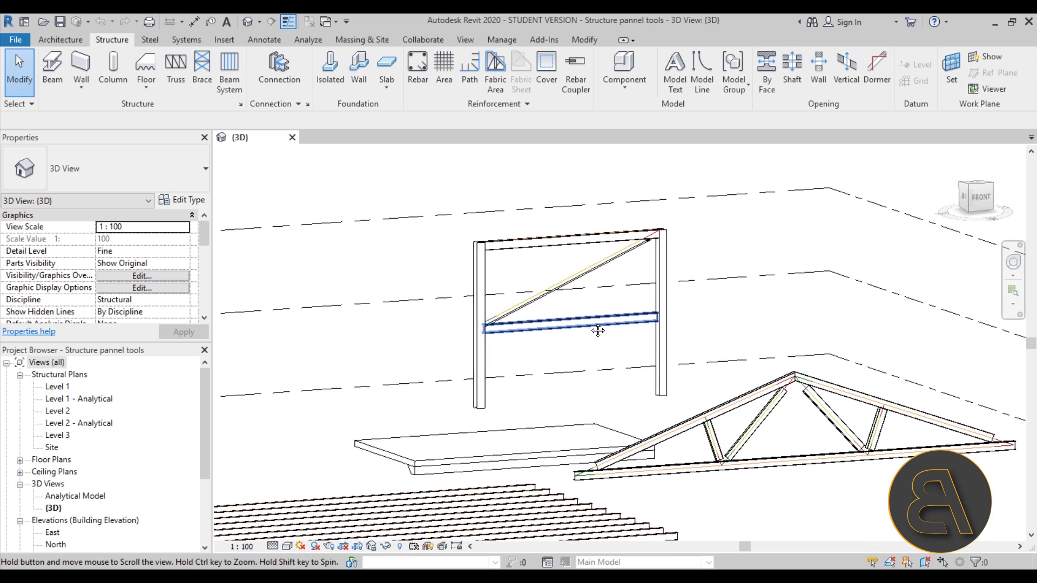
scroll(629, 233, "up", 5)
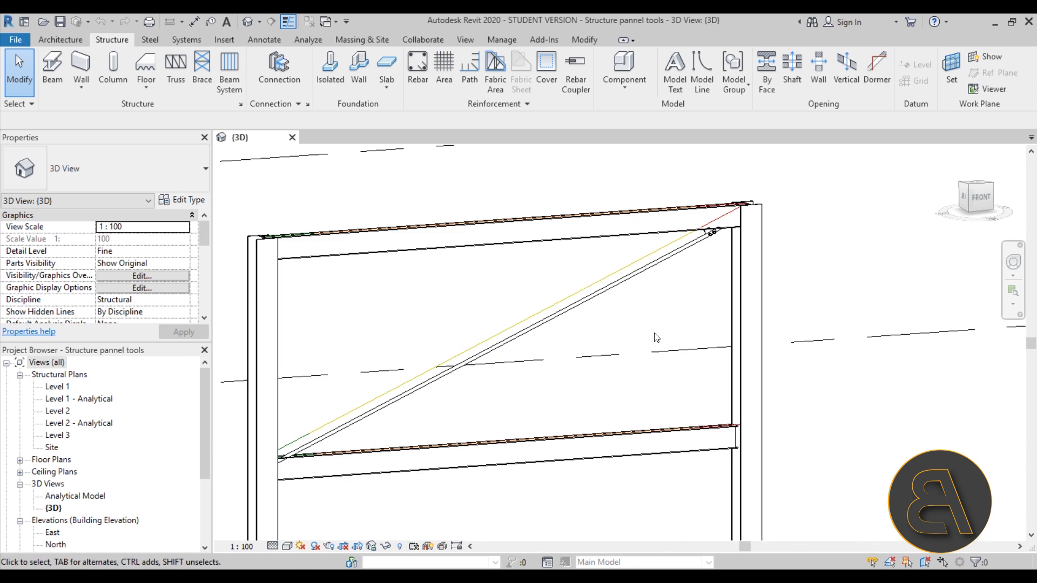
middle_click_drag(662, 335, 670, 303)
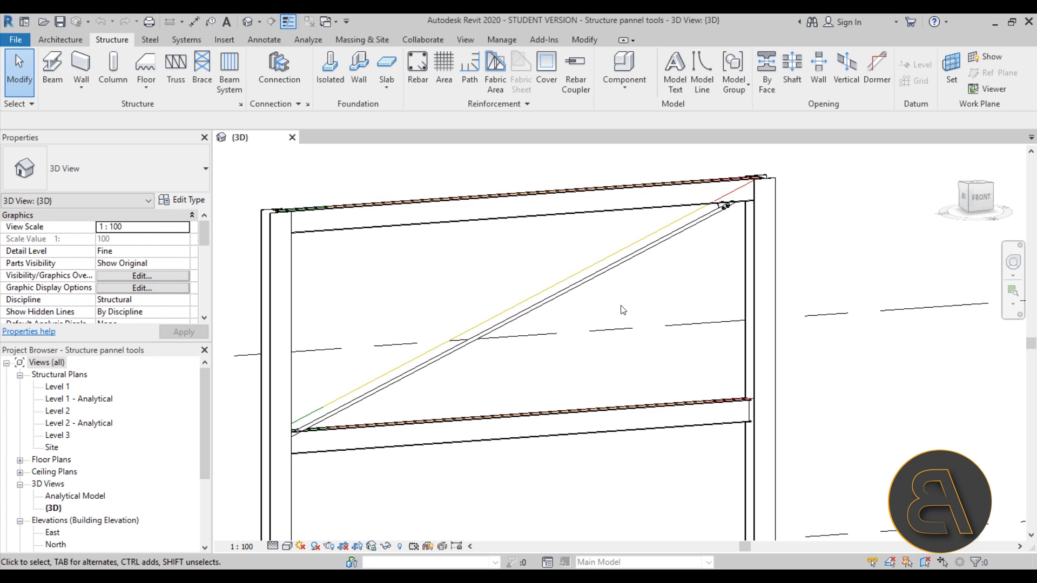
middle_click_drag(670, 309, 657, 318)
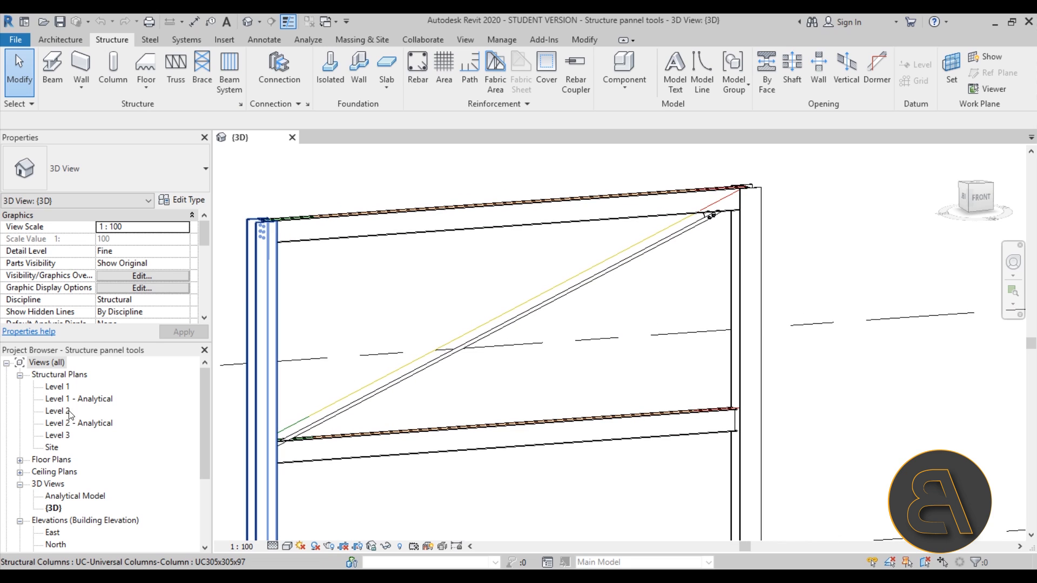